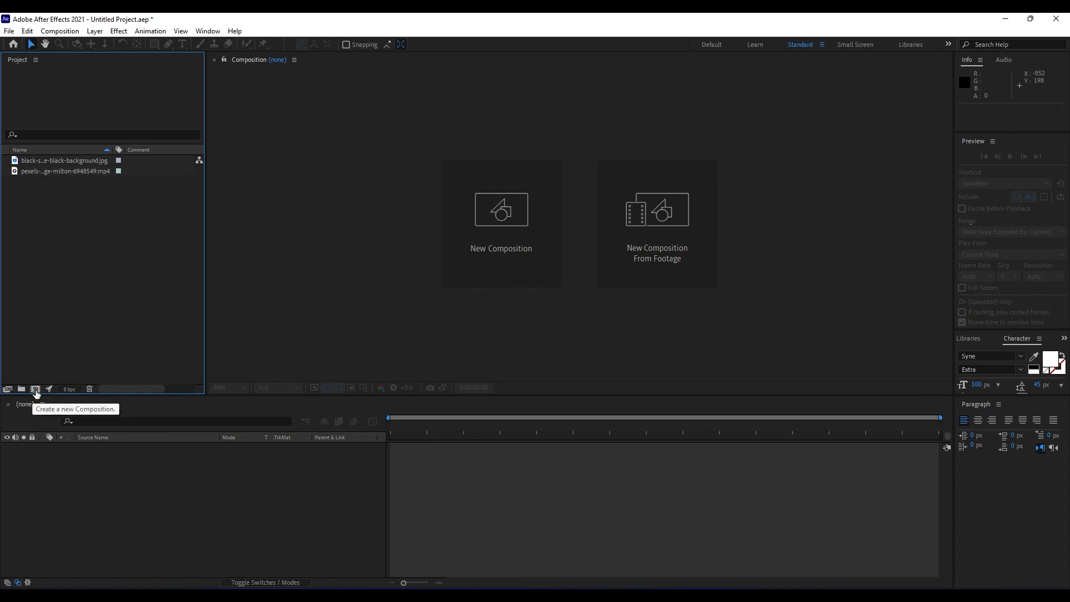
# Create a 960 × 960 px, 30 fps, 10-second composition named "Media 01".
pyautogui.click(35, 389)
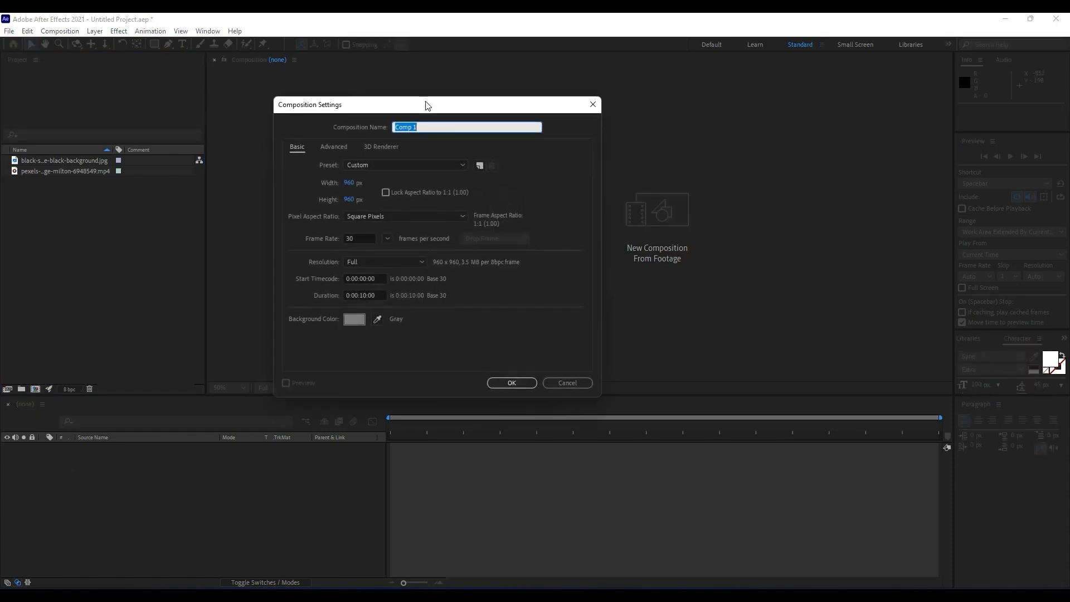
pyautogui.moveTo(427, 105); pyautogui.dragTo(477, 221)
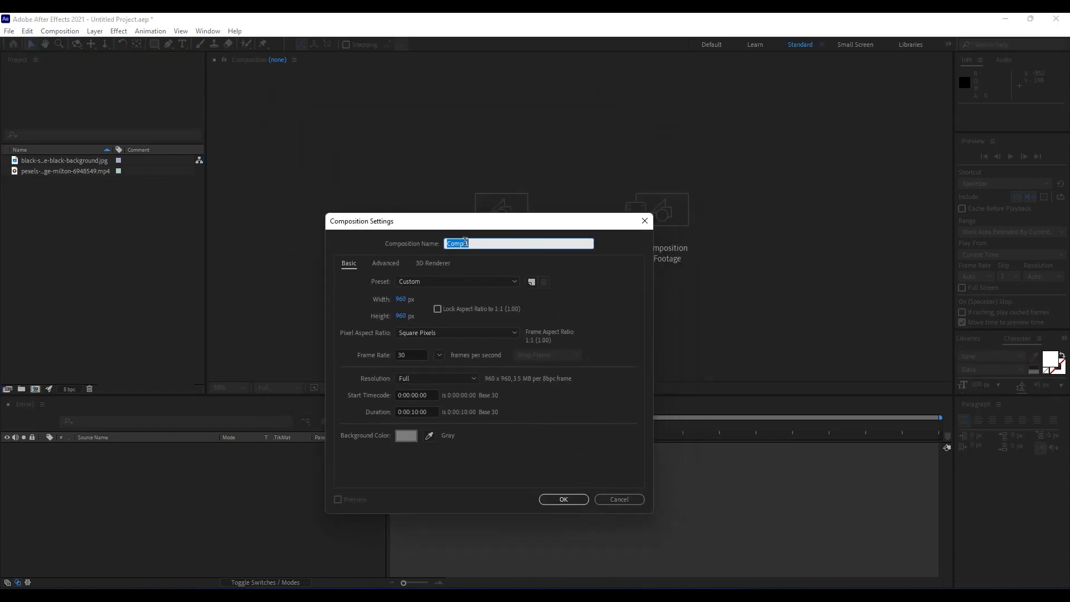
pyautogui.write('Media 01')
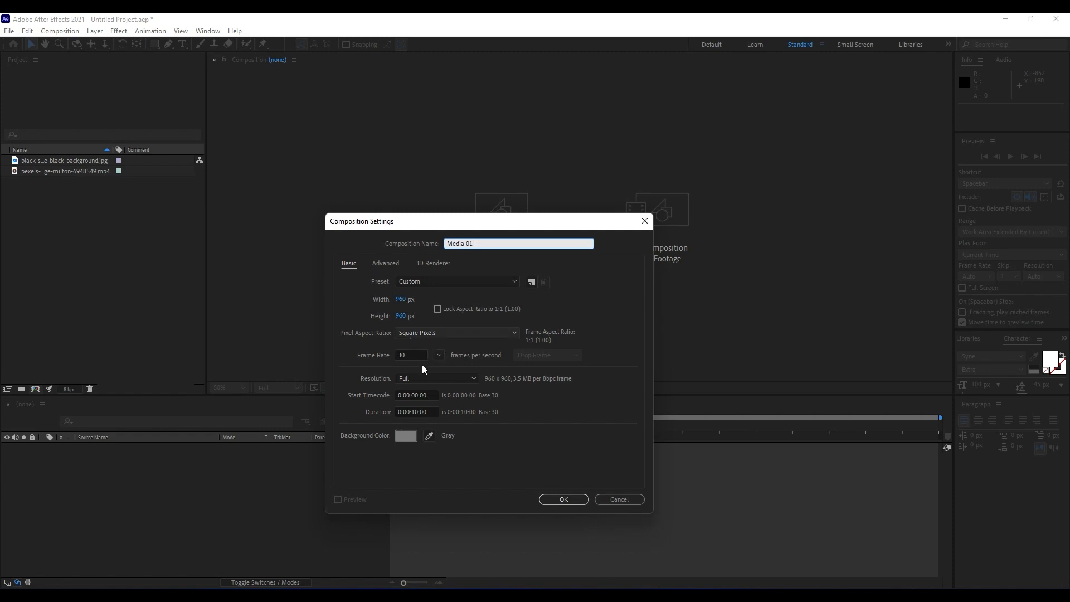
pyautogui.click(561, 501)
# Widen the project list's name column and add the pexels MP4 clip as a layer in the Media 01 composition.
pyautogui.scroll(3, 546, 360)
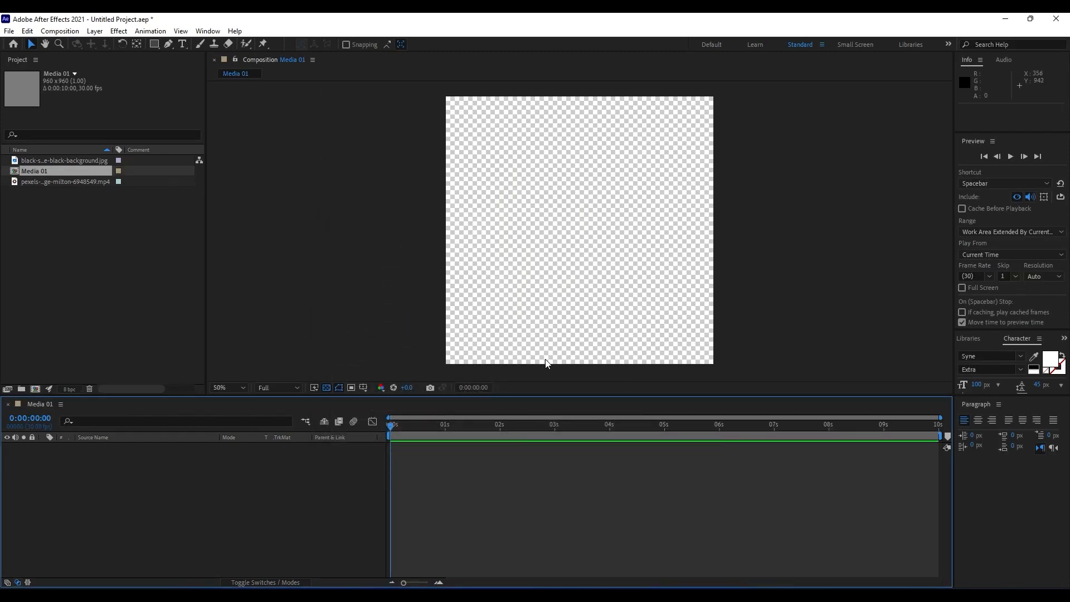
pyautogui.scroll(-2, 547, 360)
pyautogui.scroll(2, 547, 366)
pyautogui.scroll(-2, 547, 366)
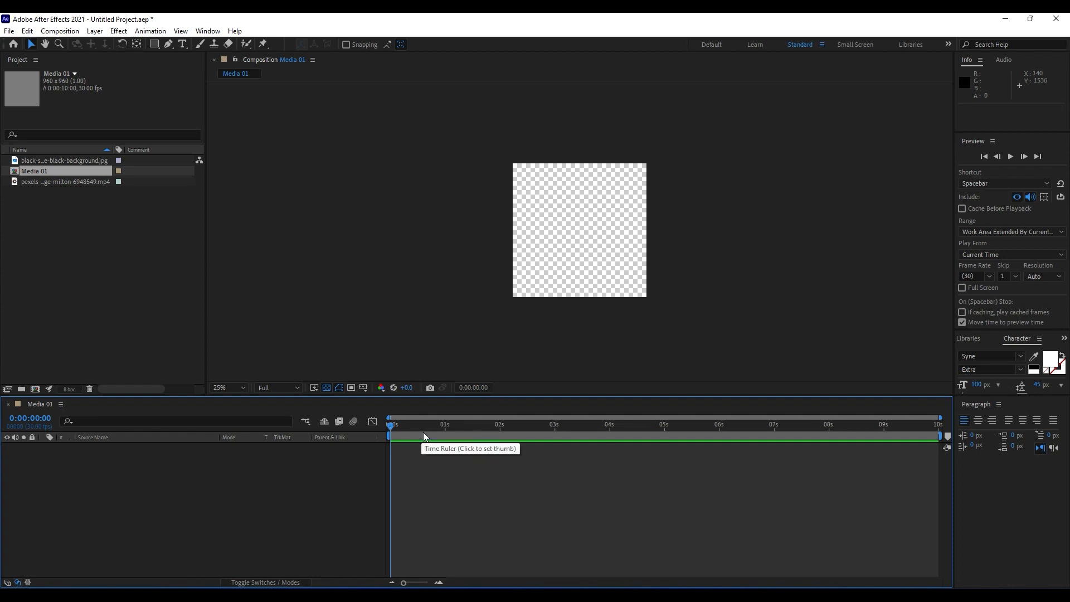
pyautogui.click(45, 181)
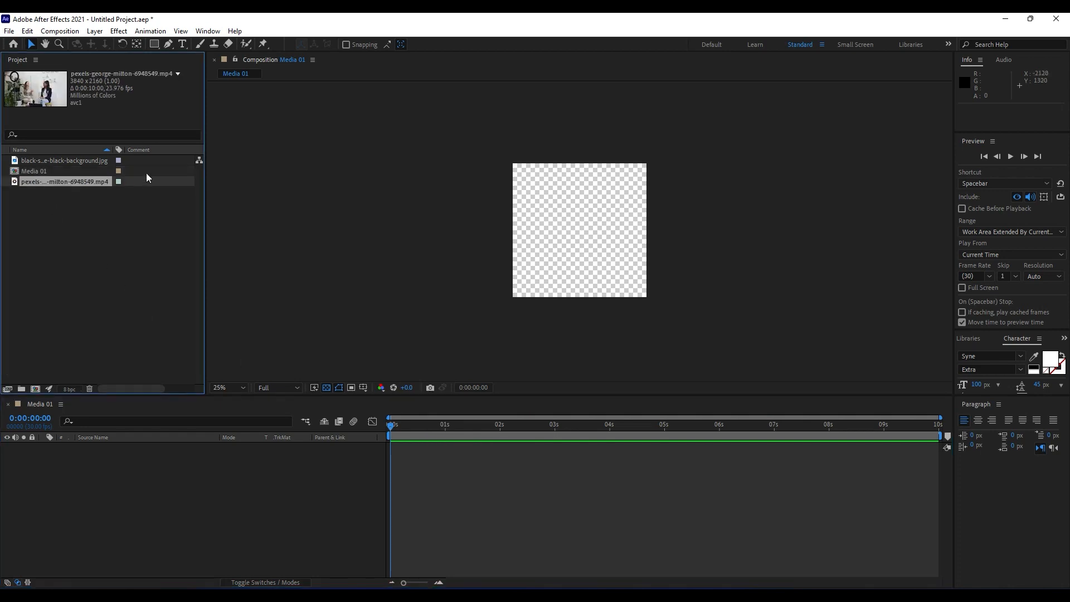
pyautogui.moveTo(112, 149); pyautogui.dragTo(146, 149)
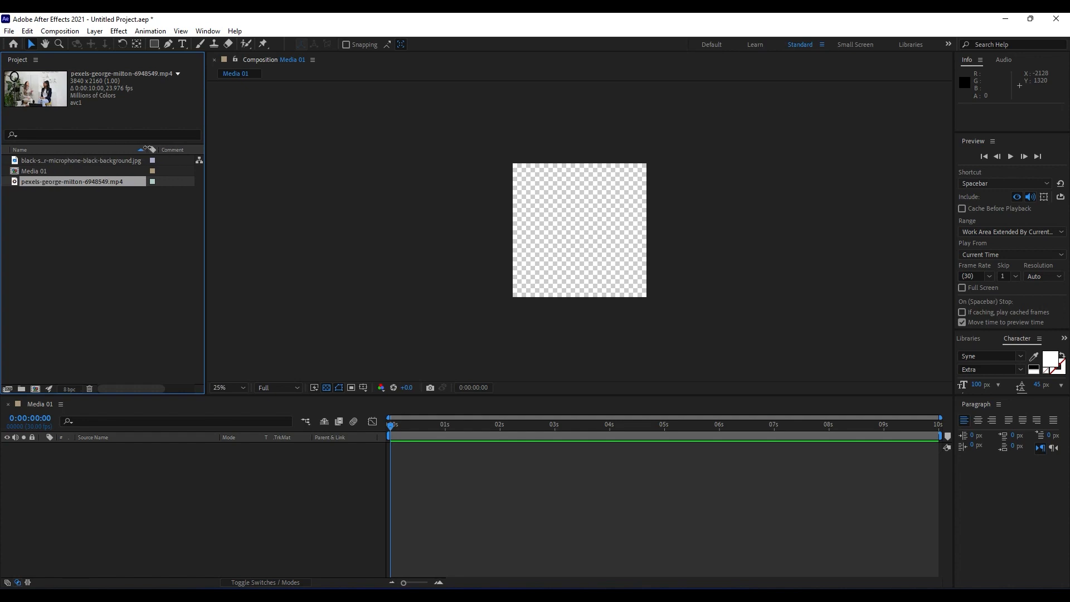
pyautogui.click(38, 173)
pyautogui.click(44, 182)
pyautogui.moveTo(53, 182); pyautogui.dragTo(225, 527)
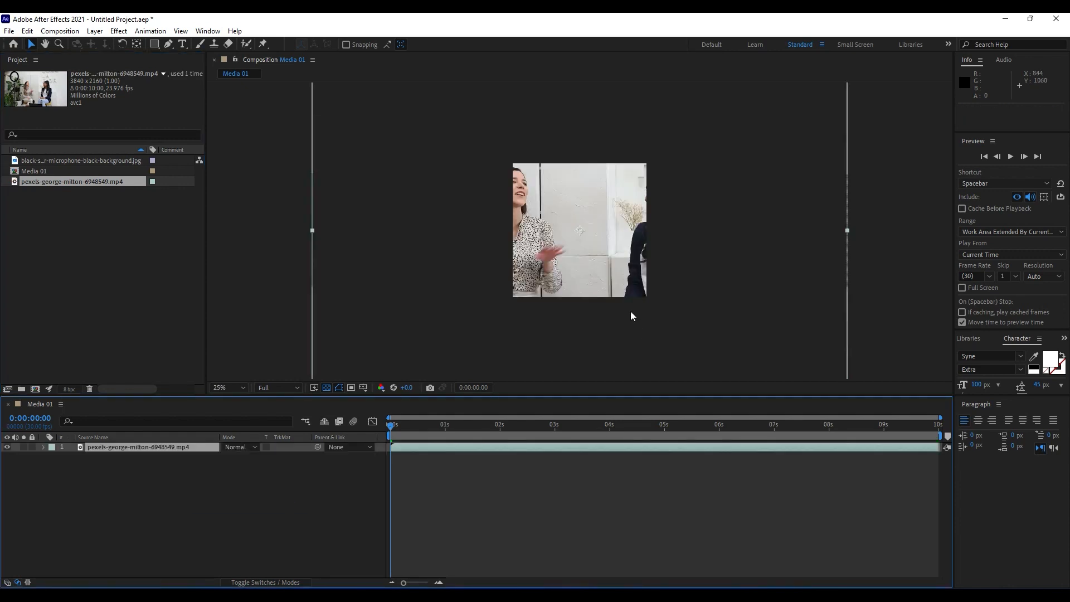
# Scale the video layer in Media 01 down to 49%.
pyautogui.press(',')
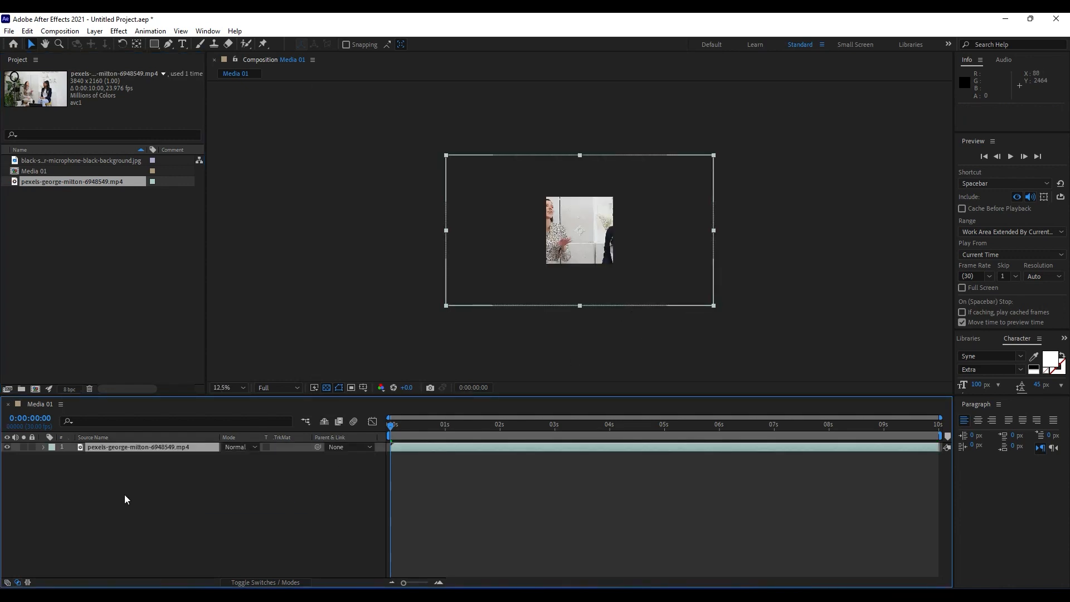
pyautogui.press('s')
pyautogui.press('s')
pyautogui.click(43, 448)
pyautogui.click(53, 457)
pyautogui.moveTo(240, 483); pyautogui.dragTo(212, 488)
pyautogui.scroll(3, 718, 289)
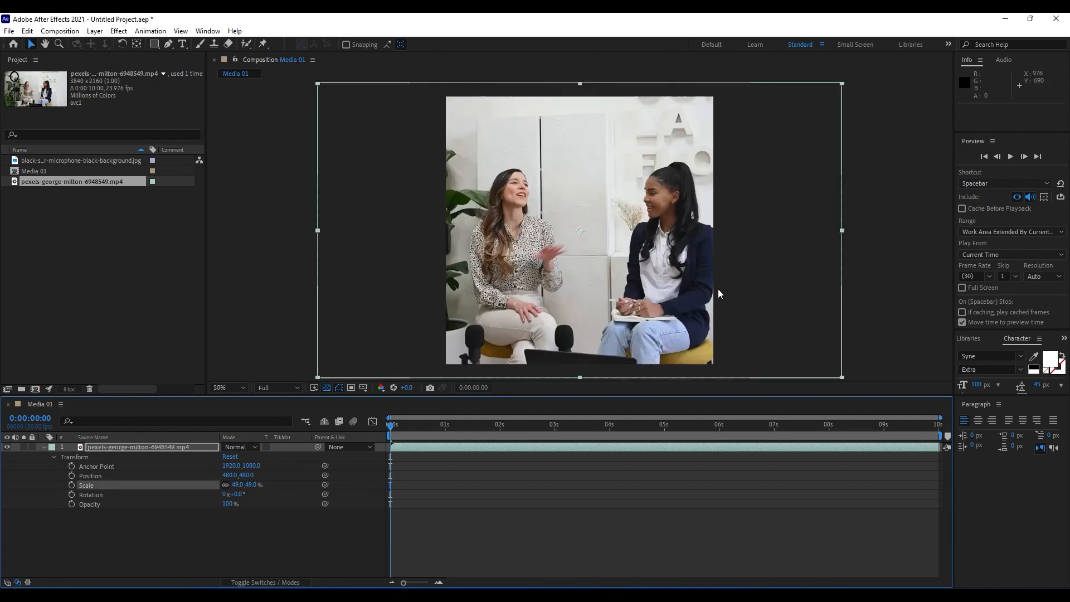
# Reposition the video layer to about 440, 446 so both women are framed, then collapse and deselect it.
pyautogui.moveTo(614, 304); pyautogui.dragTo(603, 295)
pyautogui.click(45, 447)
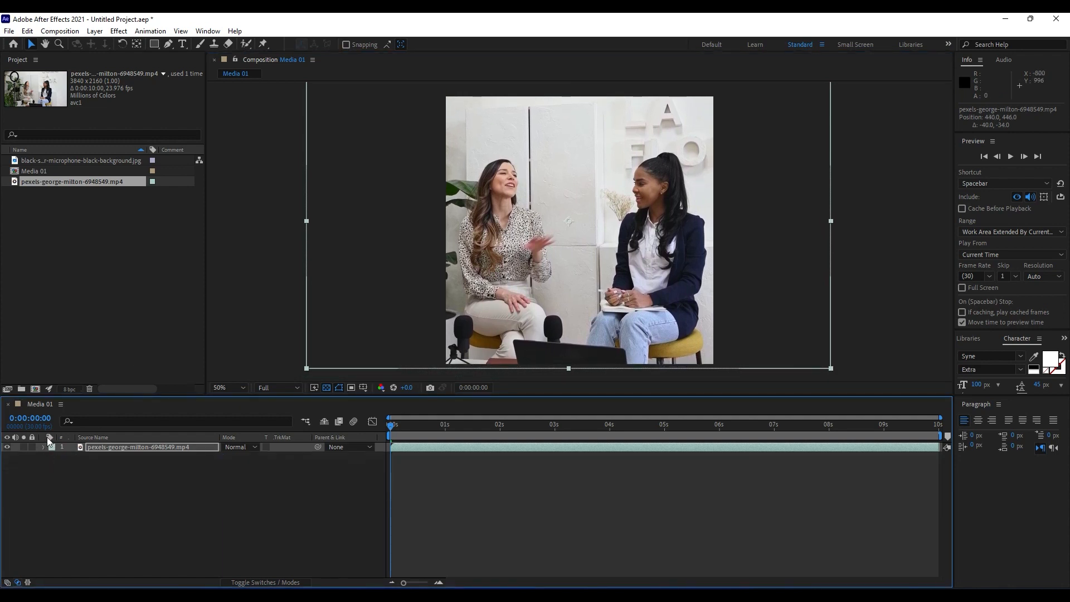
pyautogui.click(122, 493)
pyautogui.click(123, 253)
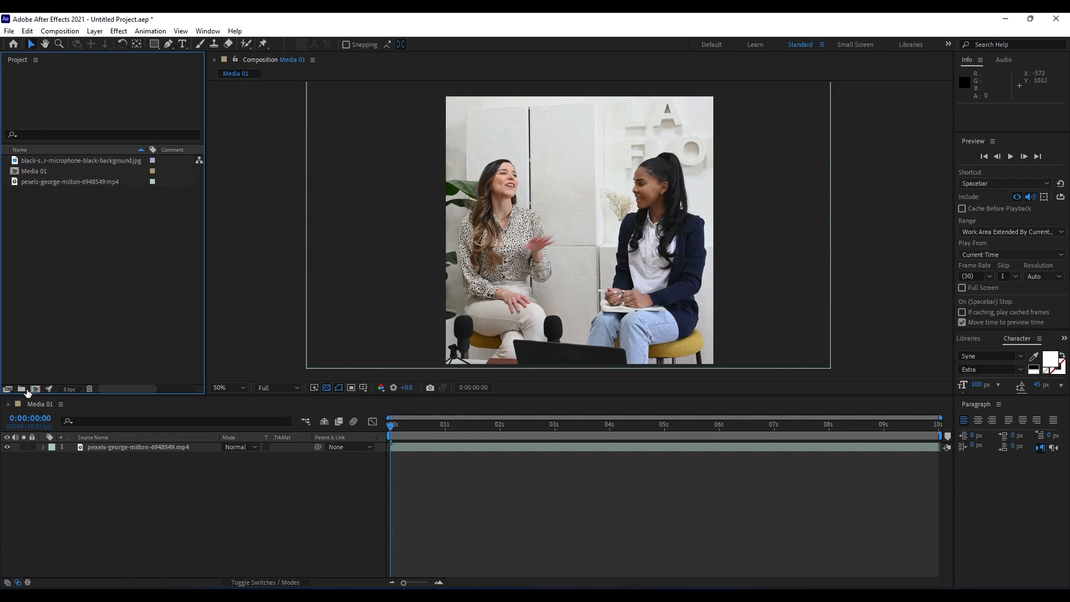
# Create a second 960 × 960 px, 10-second composition named "Photo Frame + Media".
pyautogui.click(34, 388)
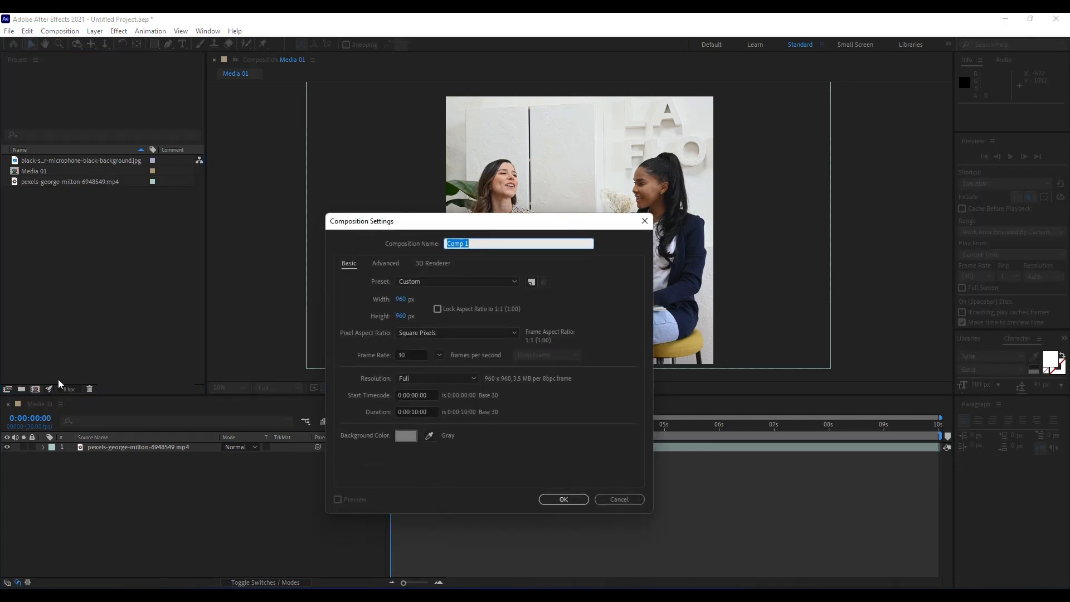
pyautogui.write('Photo Frame + Media')
pyautogui.click(557, 497)
# Nest the Media 01 composition as a layer in the Photo Frame + Media composition.
pyautogui.click(35, 172)
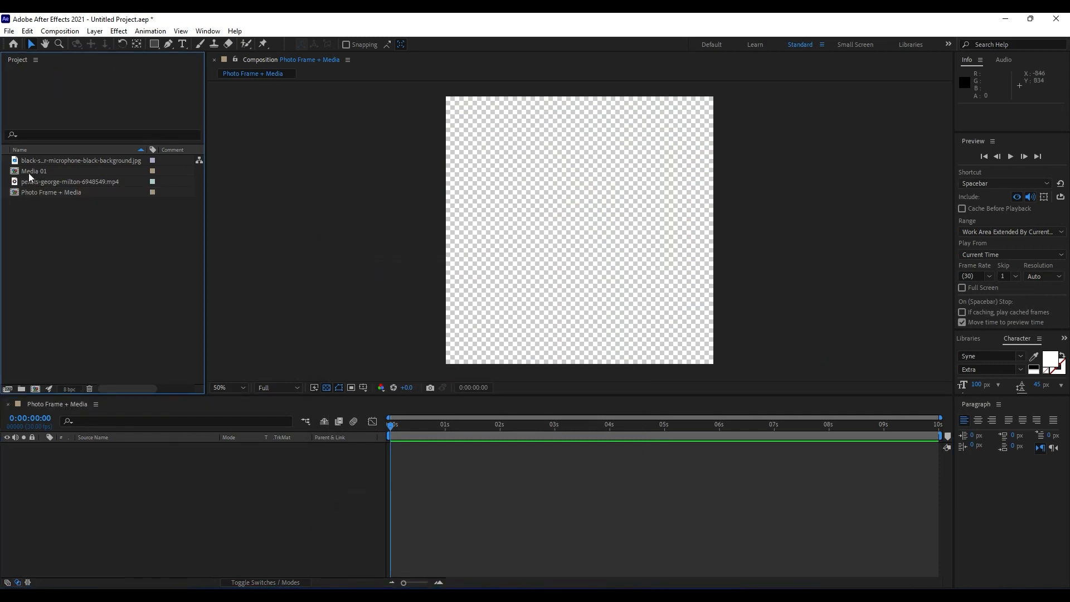
pyautogui.moveTo(28, 173); pyautogui.dragTo(160, 513)
pyautogui.click(137, 511)
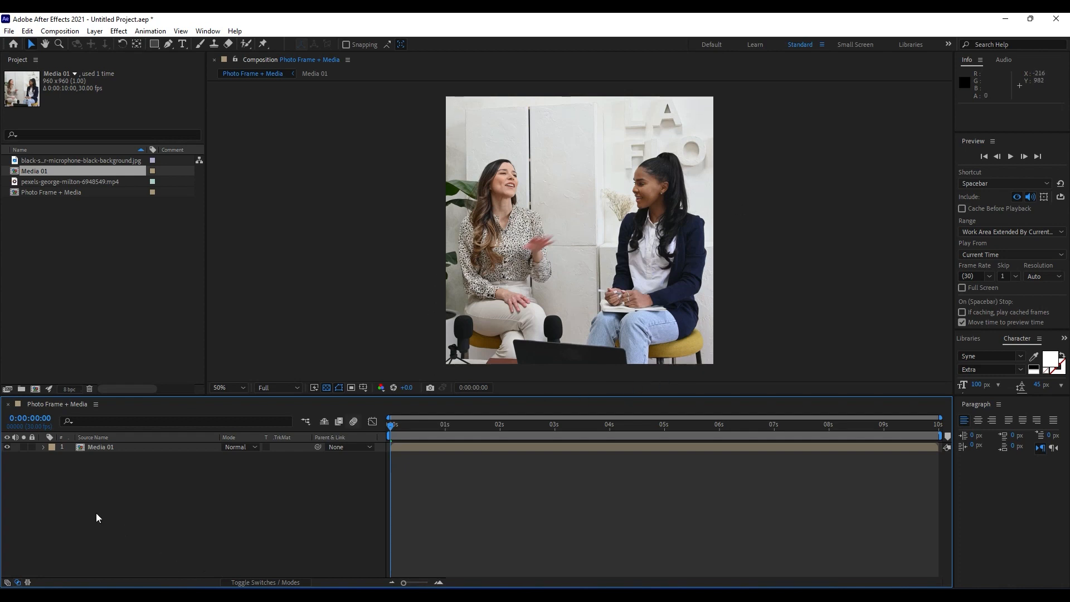
# Add a dark gray 960 × 960 px solid named "Photo Frame" above the Media 01 layer.
pyautogui.rightClick(118, 498)
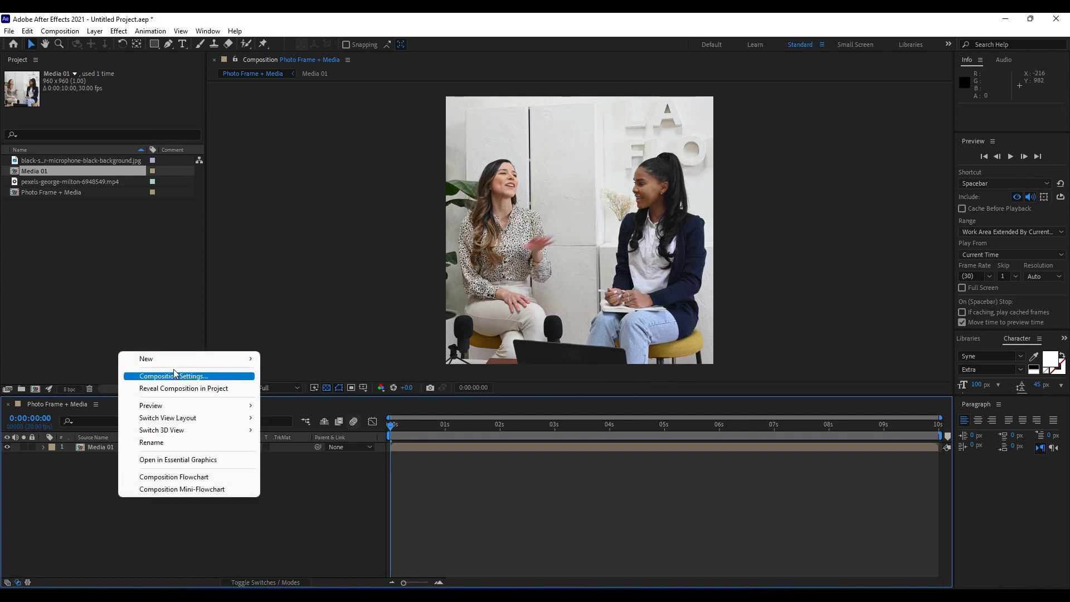
pyautogui.moveTo(174, 360)
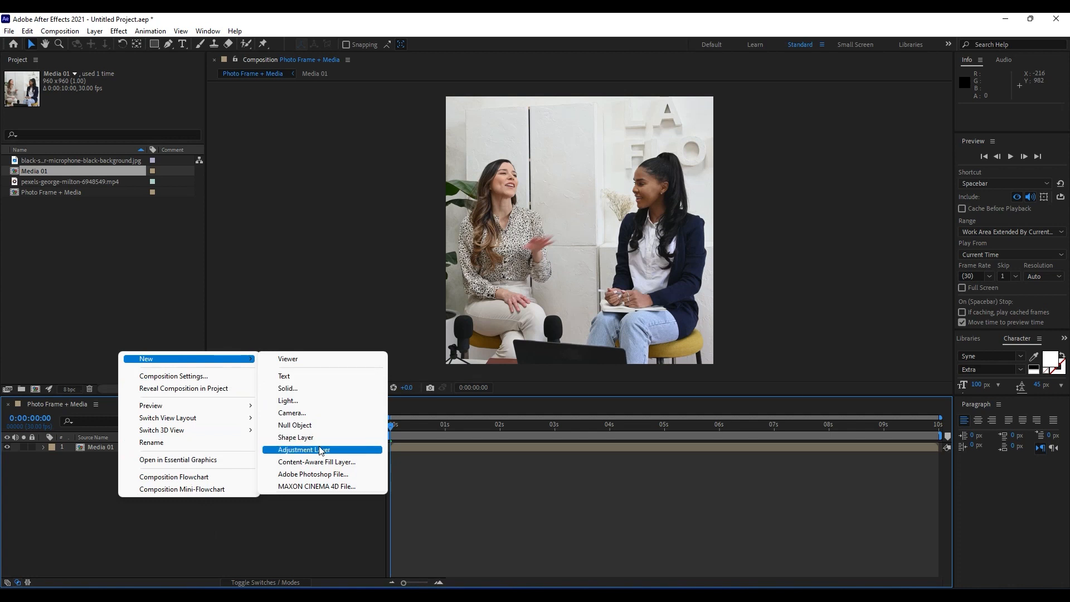
pyautogui.click(310, 389)
pyautogui.write('P')
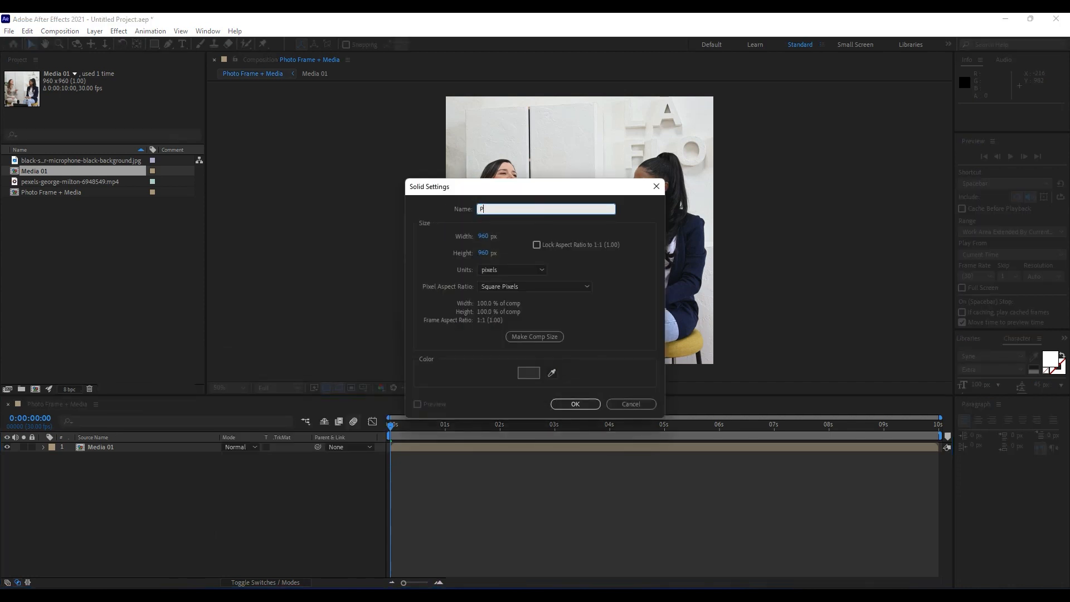
pyautogui.write('hoto Frame')
pyautogui.click(574, 404)
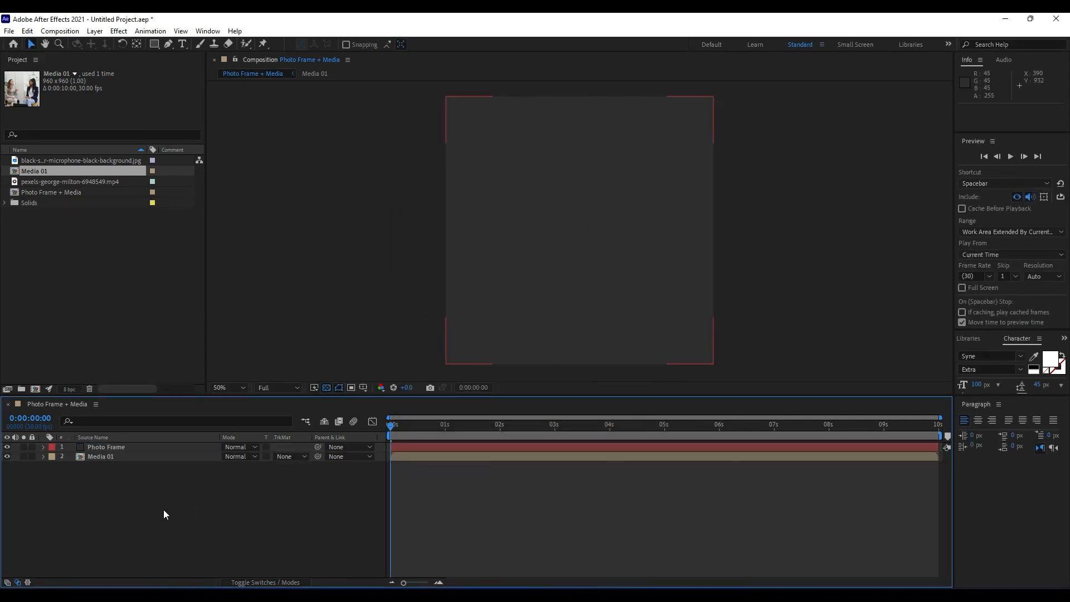
# Draw a rectangular mask on the Photo Frame solid, inset about 16 px from its top, left and right edges.
pyautogui.click(110, 447)
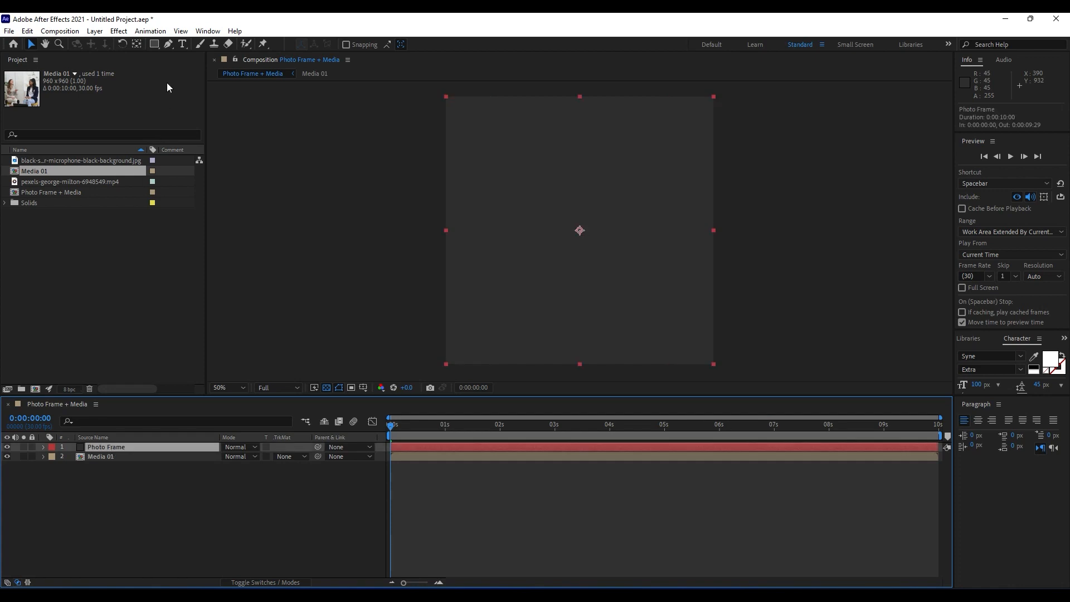
pyautogui.click(155, 45)
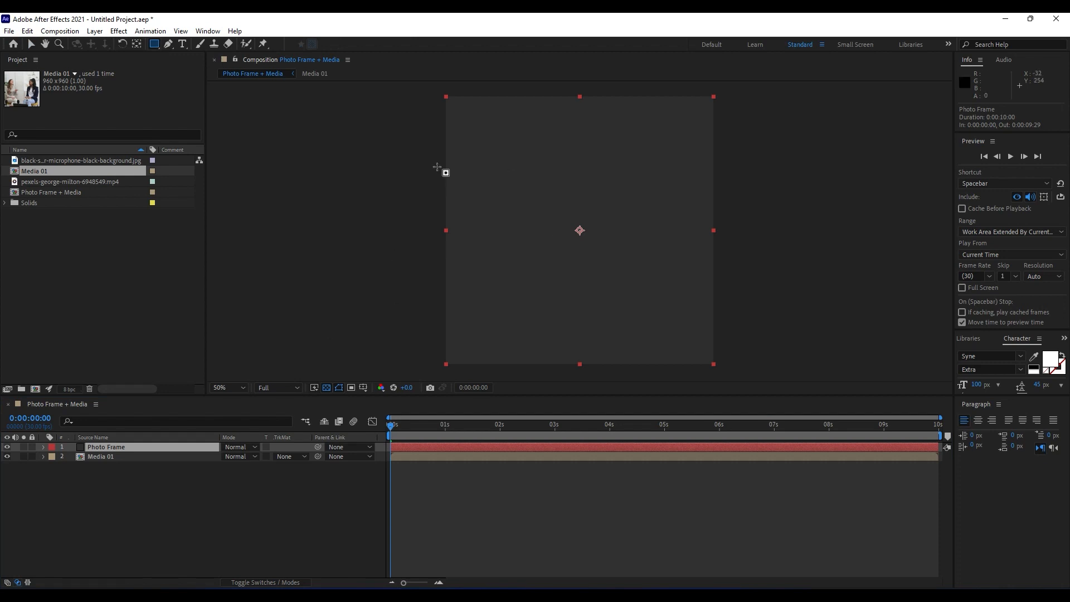
pyautogui.scroll(1, 463, 128)
pyautogui.press('space')
pyautogui.moveTo(518, 138); pyautogui.dragTo(478, 264)
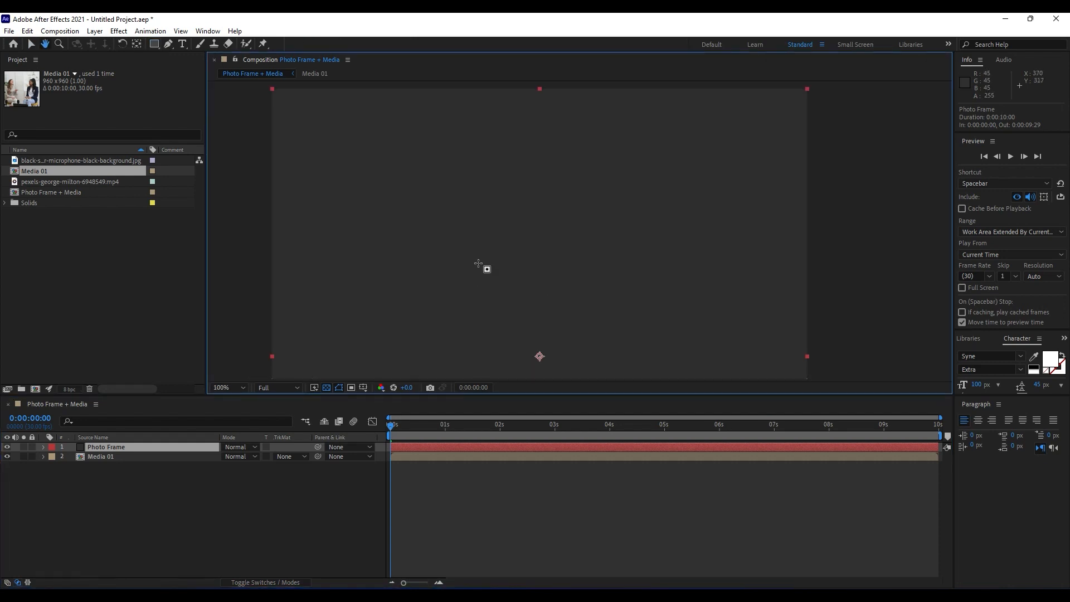
pyautogui.scroll(-1, 478, 264)
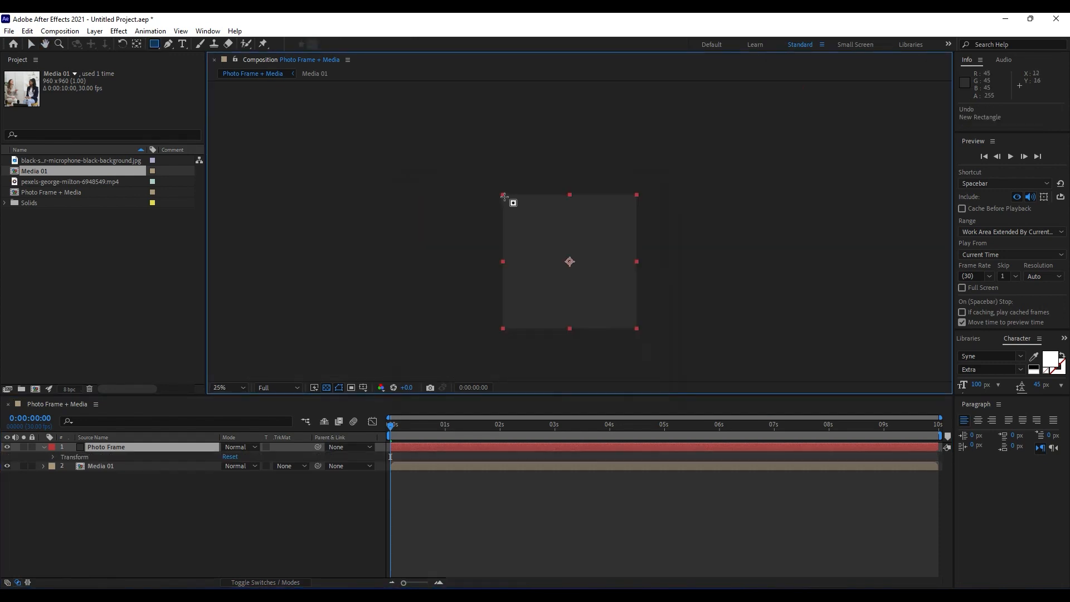
pyautogui.moveTo(503, 195); pyautogui.dragTo(634, 329)
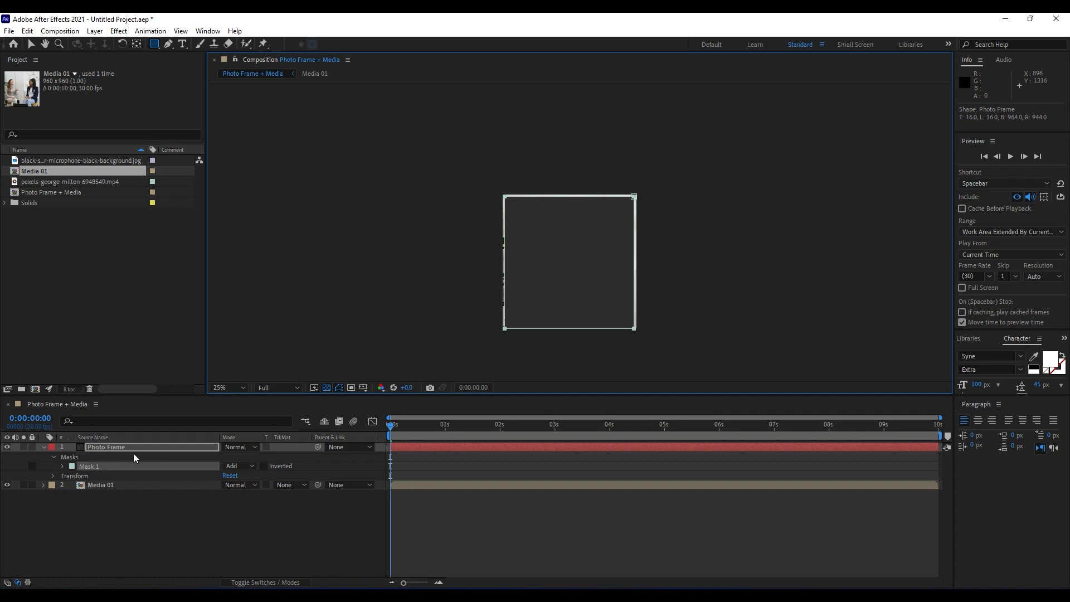
# Invert Mask 1 on the Photo Frame layer so only a thin border remains around the media.
pyautogui.click(264, 466)
pyautogui.press('.')
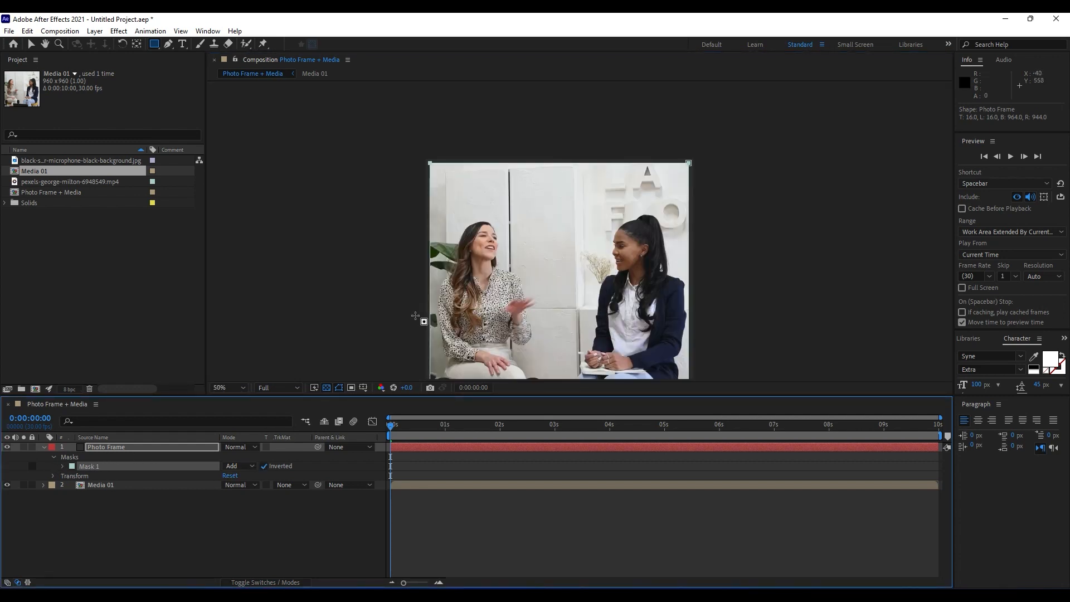
pyautogui.press('h')
pyautogui.moveTo(541, 288); pyautogui.dragTo(546, 233)
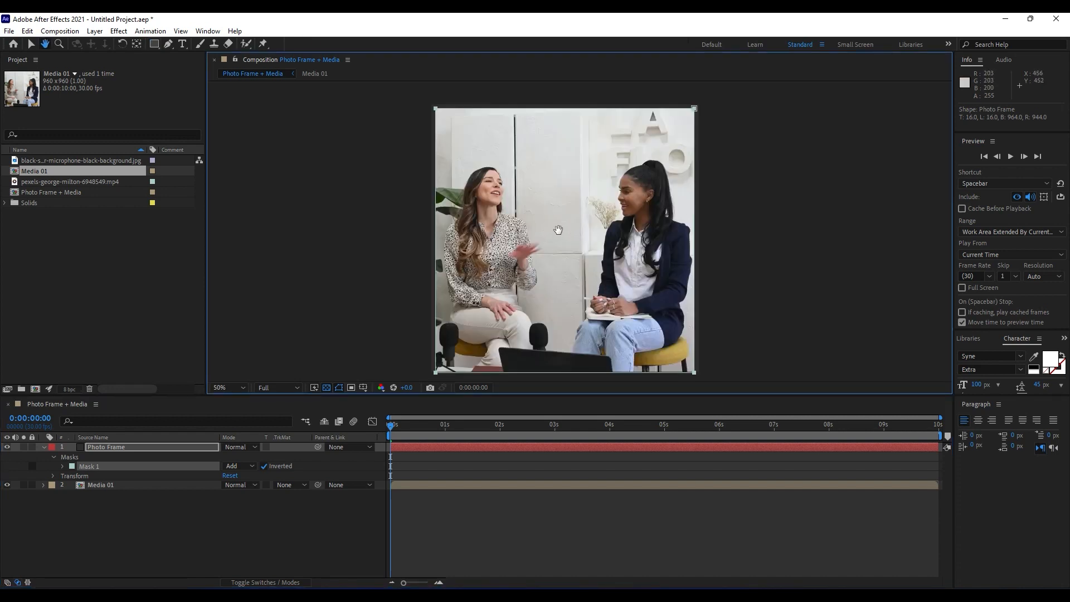
pyautogui.moveTo(558, 230)
pyautogui.mouseDown()
pyautogui.moveTo(583, 215)
pyautogui.moveTo(552, 215)
pyautogui.moveTo(574, 220)
pyautogui.mouseUp()
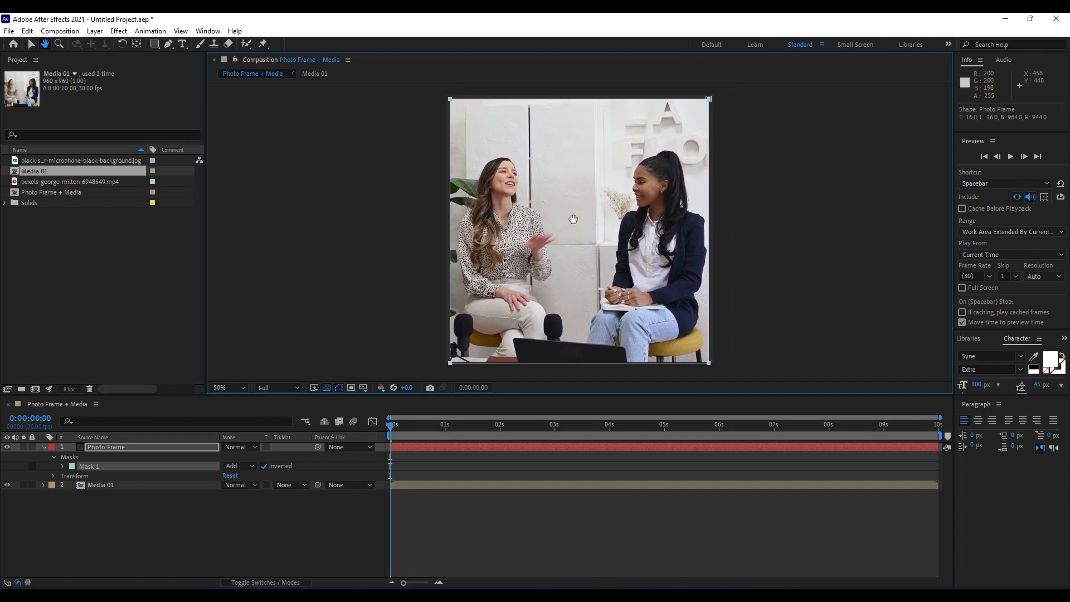
# Search the effects for "fill", apply the Fill effect to the Photo Frame layer, and resize the panels to fit.
pyautogui.click(125, 446)
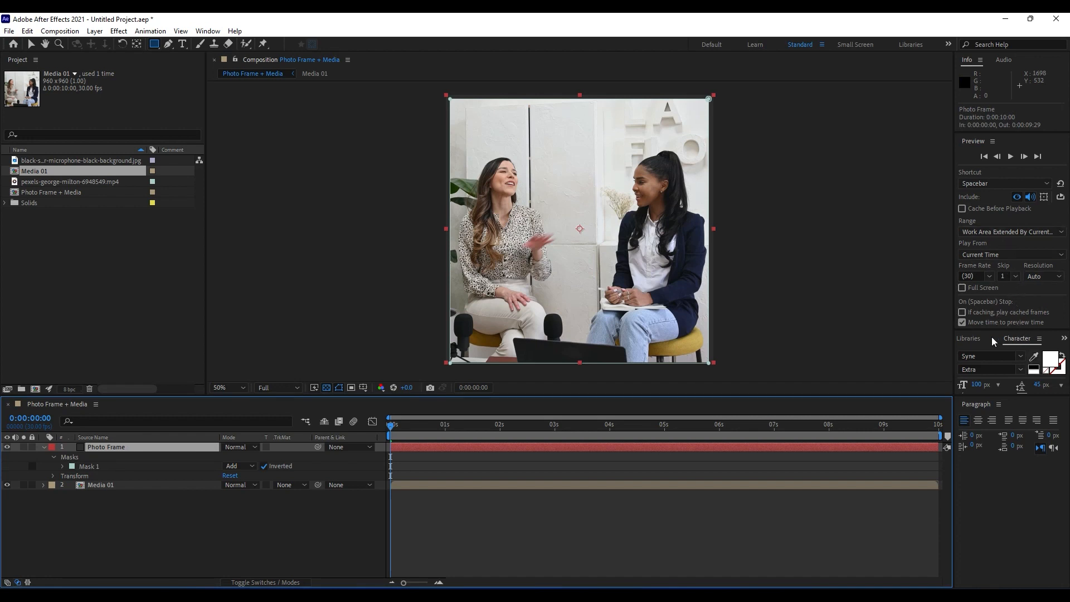
pyautogui.click(1040, 339)
pyautogui.click(1041, 340)
pyautogui.click(991, 340)
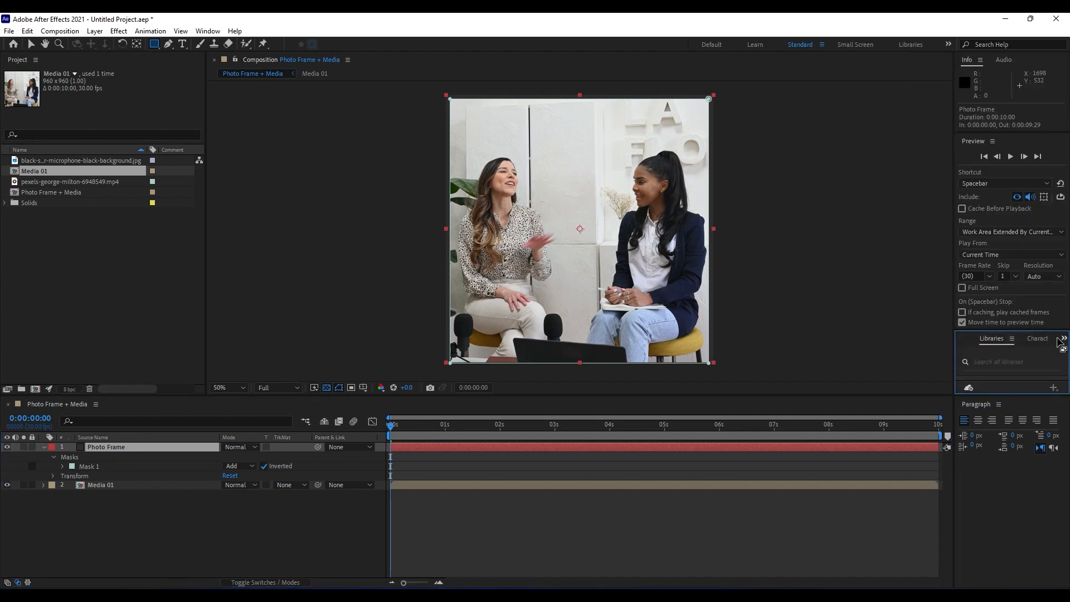
pyautogui.click(1064, 339)
pyautogui.click(1035, 352)
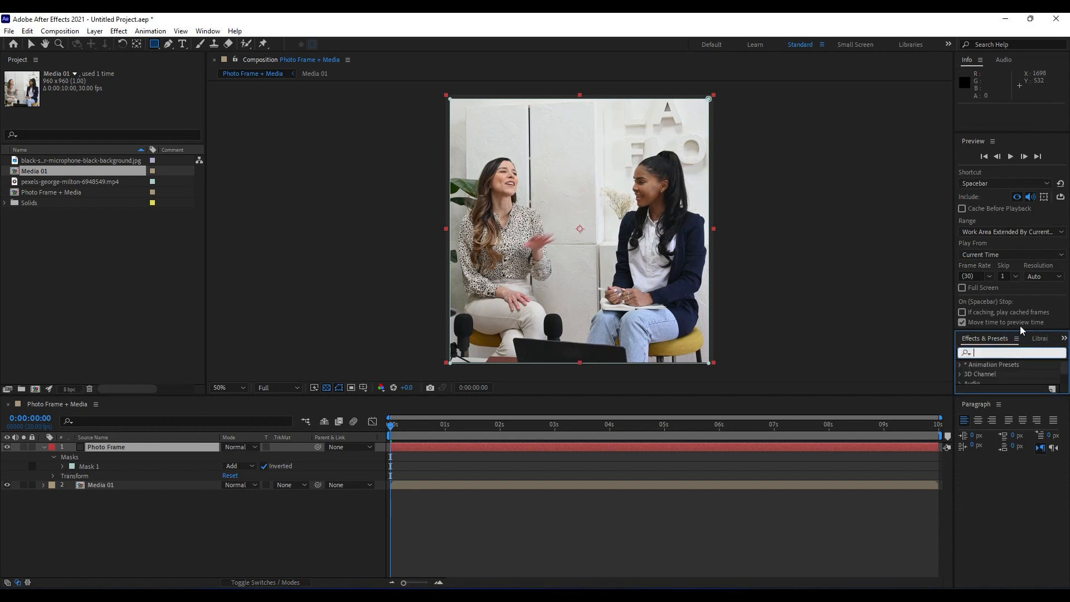
pyautogui.click(1003, 352)
pyautogui.write('fill')
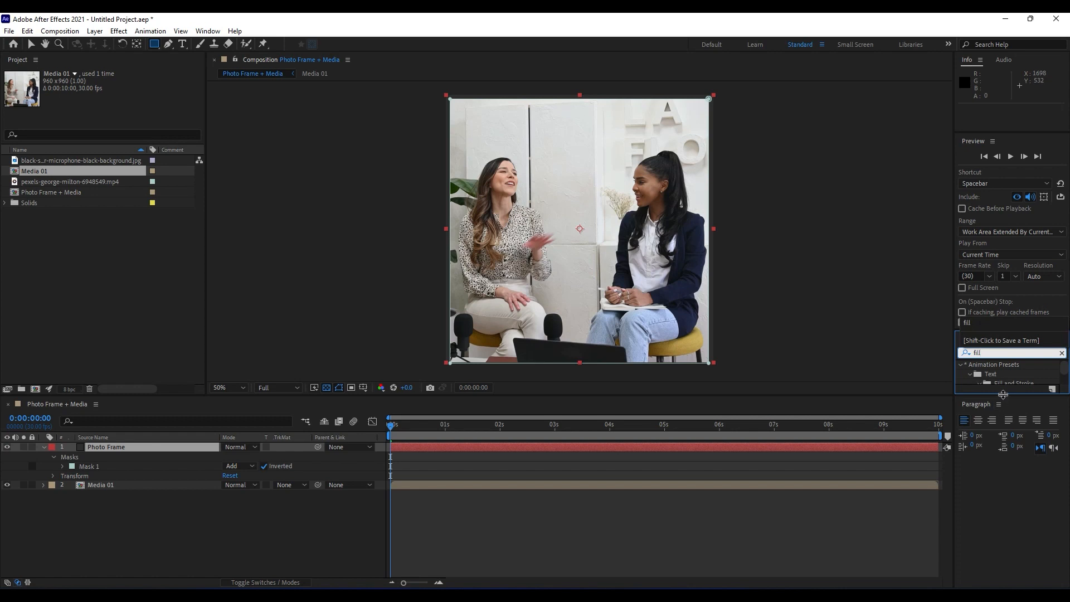
pyautogui.moveTo(1005, 396); pyautogui.dragTo(122, 509)
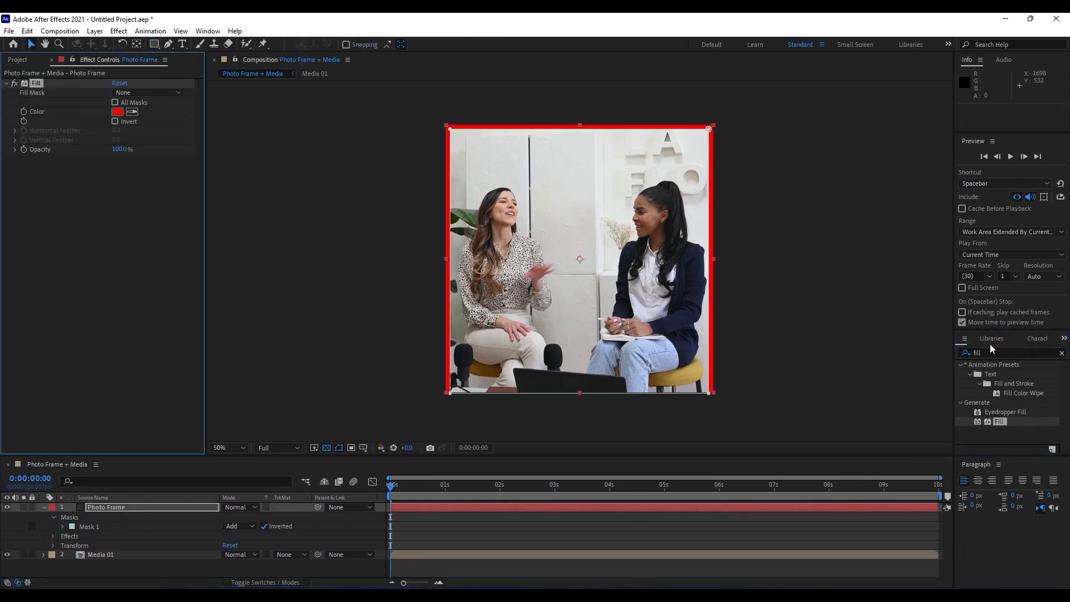
pyautogui.moveTo(999, 332); pyautogui.dragTo(999, 283)
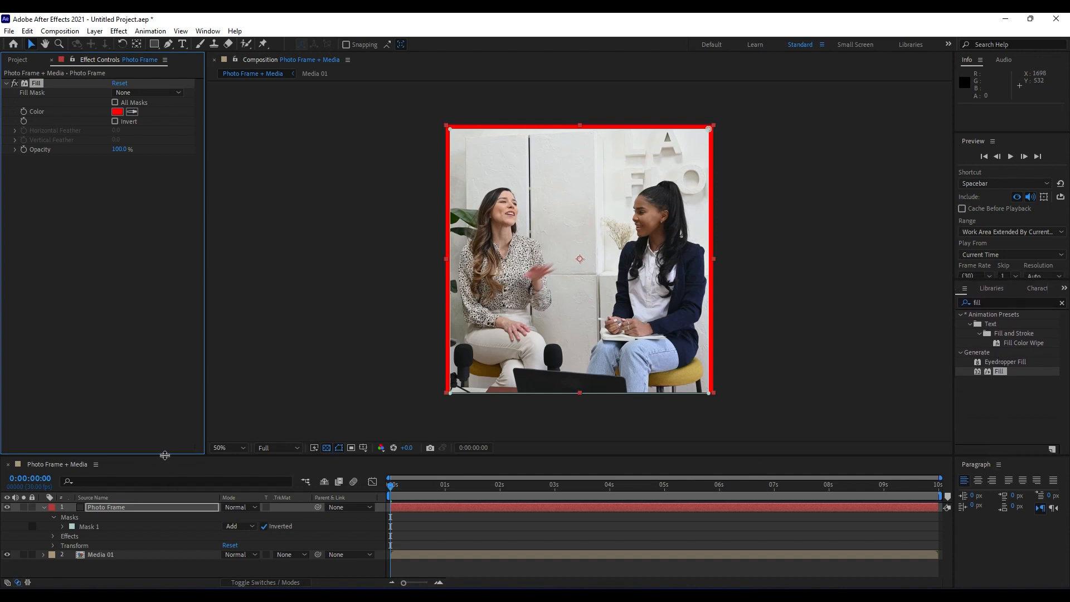
pyautogui.moveTo(165, 456); pyautogui.dragTo(168, 396)
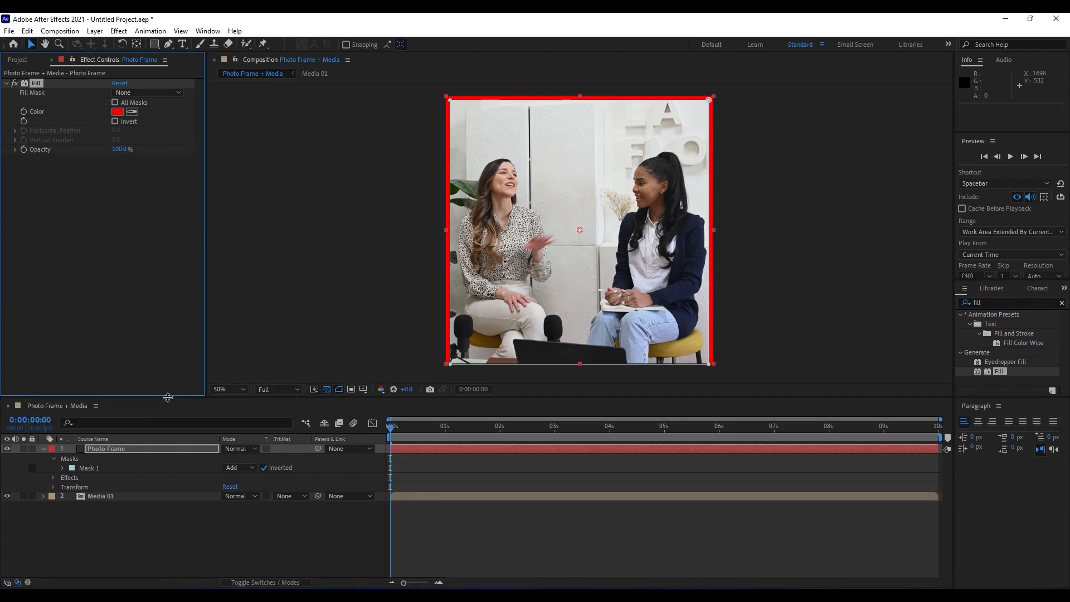
# Set the Fill effect's color on the Photo Frame layer to white, FFFFFF.
pyautogui.click(118, 113)
pyautogui.write('FFFFFF')
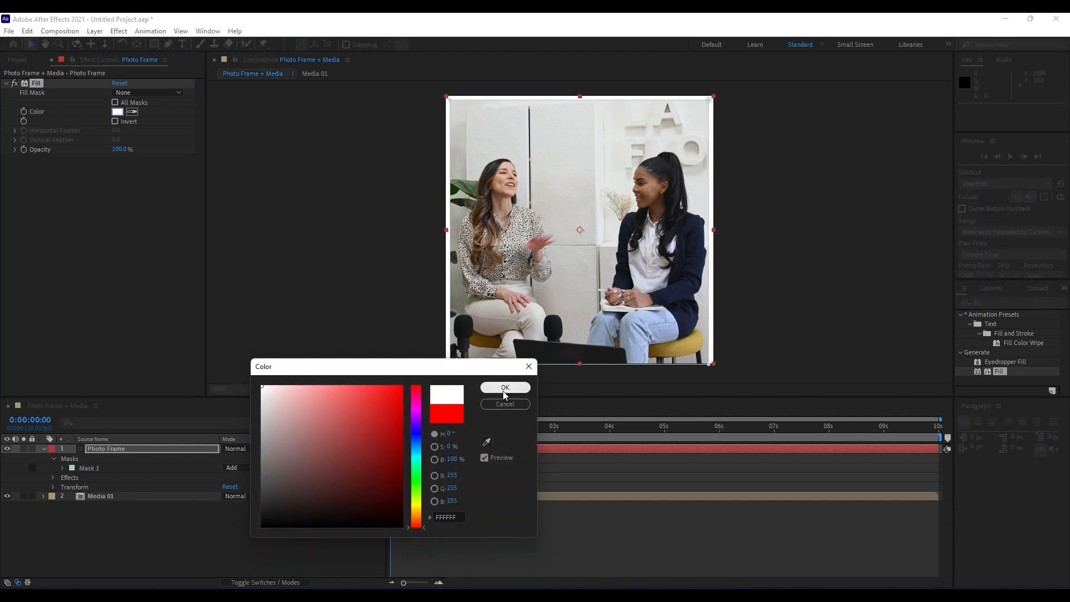
pyautogui.click(504, 390)
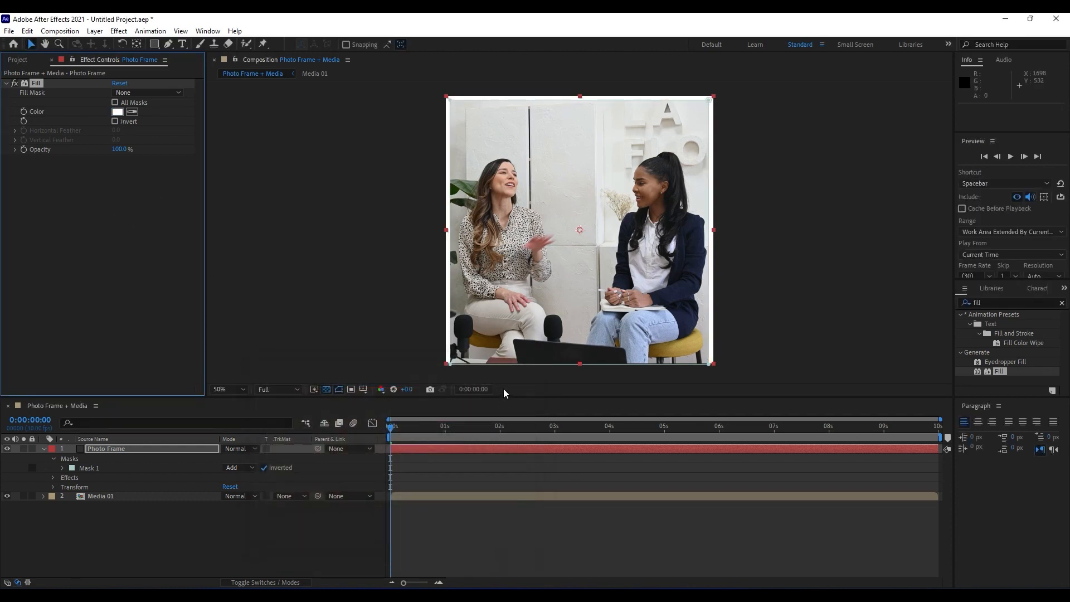
# Raise Mask 1's bottom edge inside the frame and nudge its left and top edges slightly outward to even out the border.
pyautogui.click(85, 471)
pyautogui.click(71, 459)
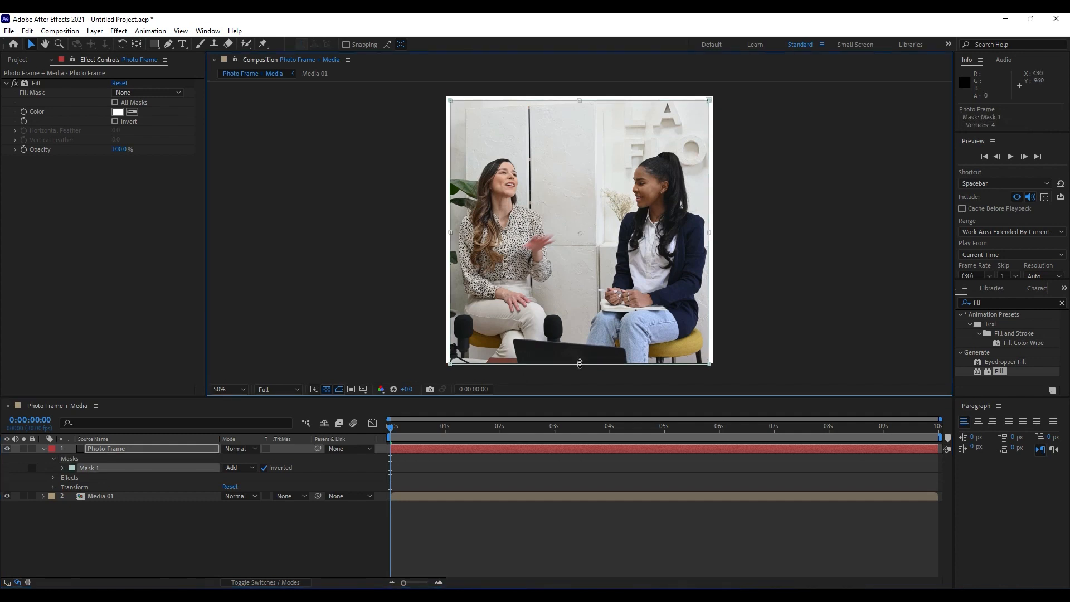
pyautogui.moveTo(580, 365); pyautogui.dragTo(580, 361)
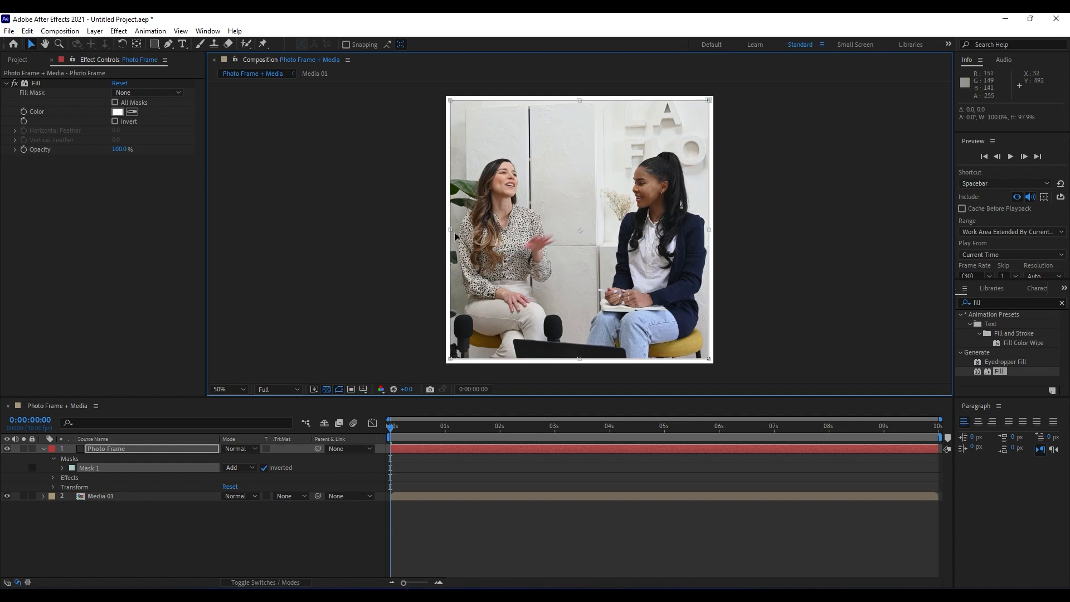
pyautogui.moveTo(451, 230); pyautogui.dragTo(450, 233)
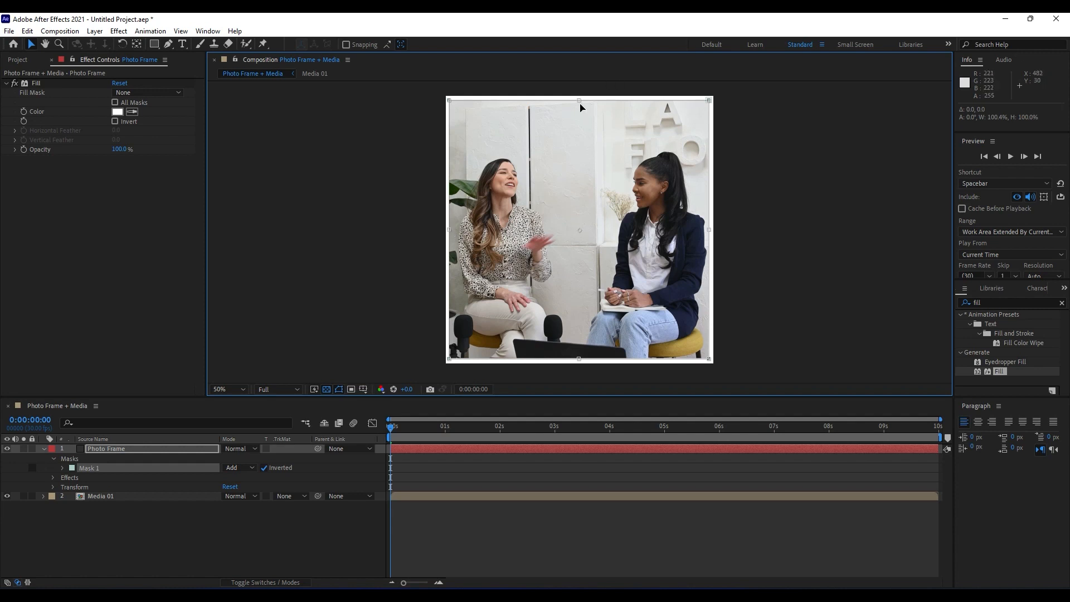
pyautogui.moveTo(580, 100); pyautogui.dragTo(579, 98)
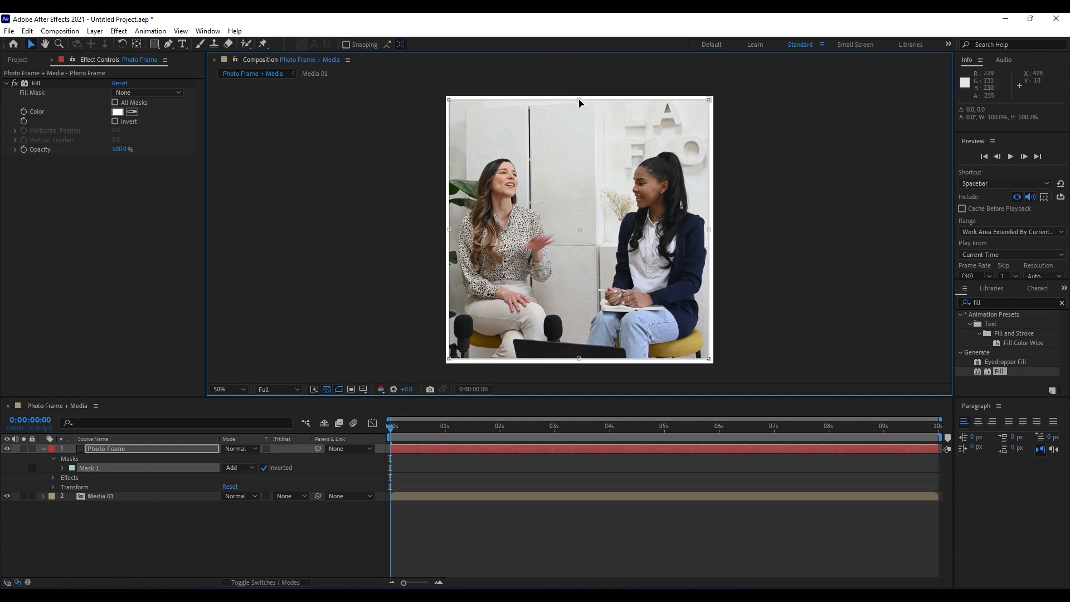
# Nudge the bottom edge of the Photo Frame mask slightly downward, then deselect the layer and collapse its properties.
pyautogui.click(332, 513)
pyautogui.click(106, 449)
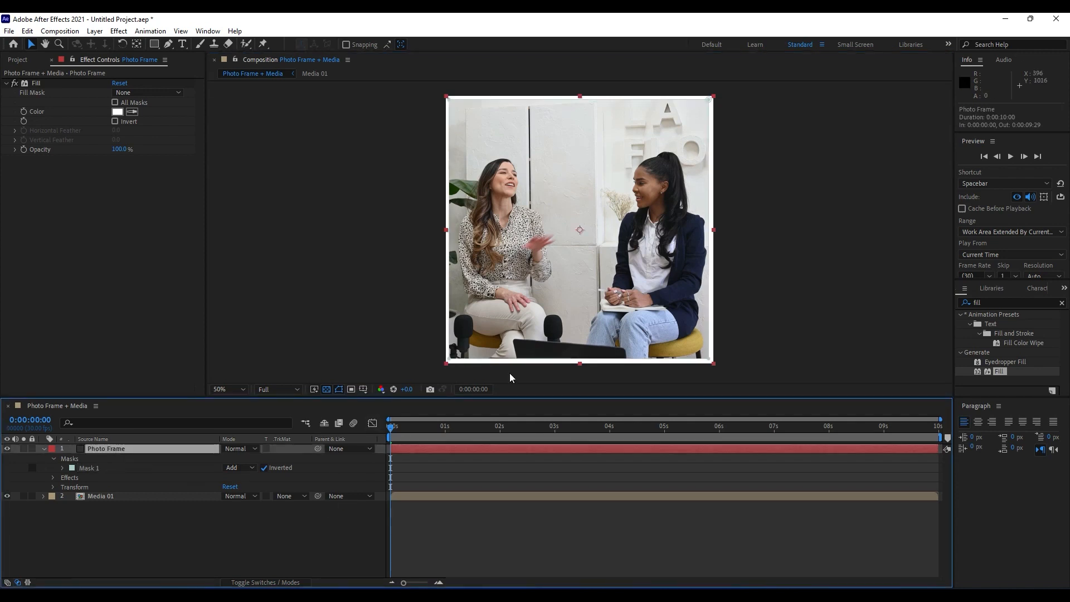
pyautogui.click(582, 359)
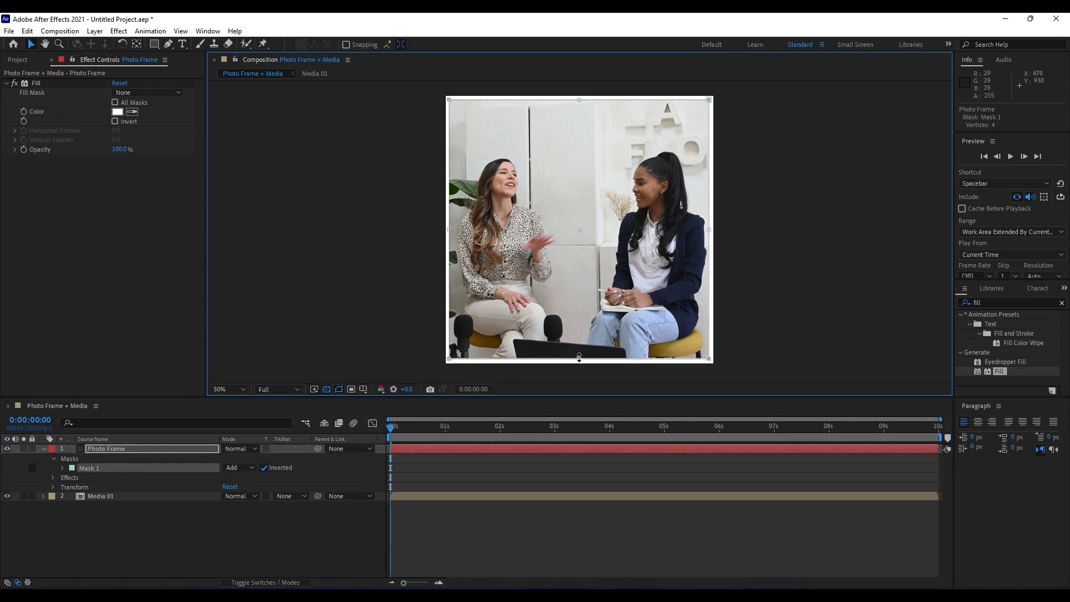
pyautogui.moveTo(579, 360); pyautogui.dragTo(581, 363)
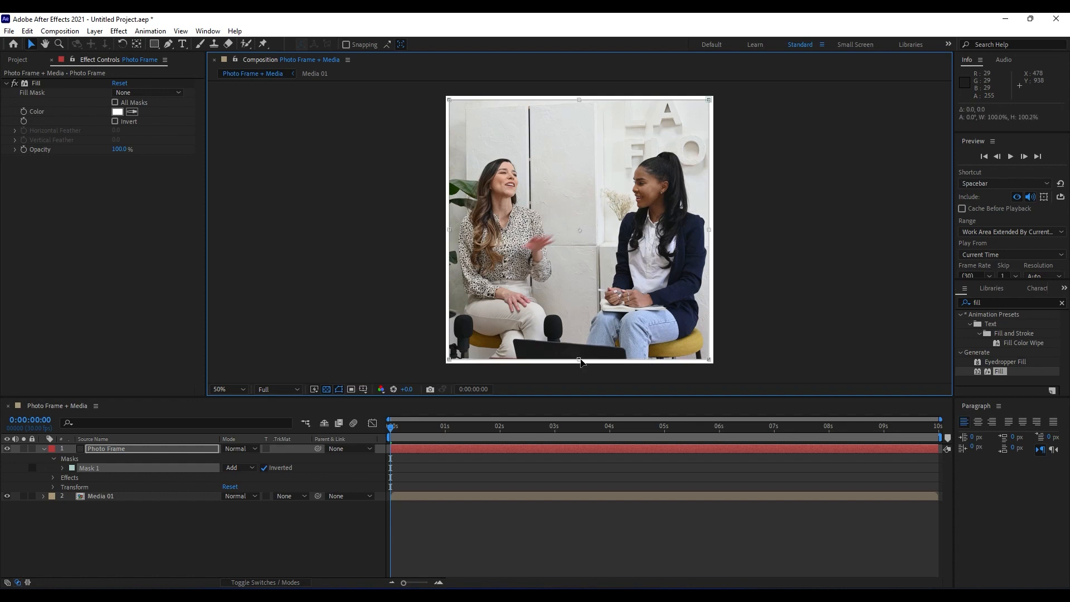
pyautogui.click(246, 538)
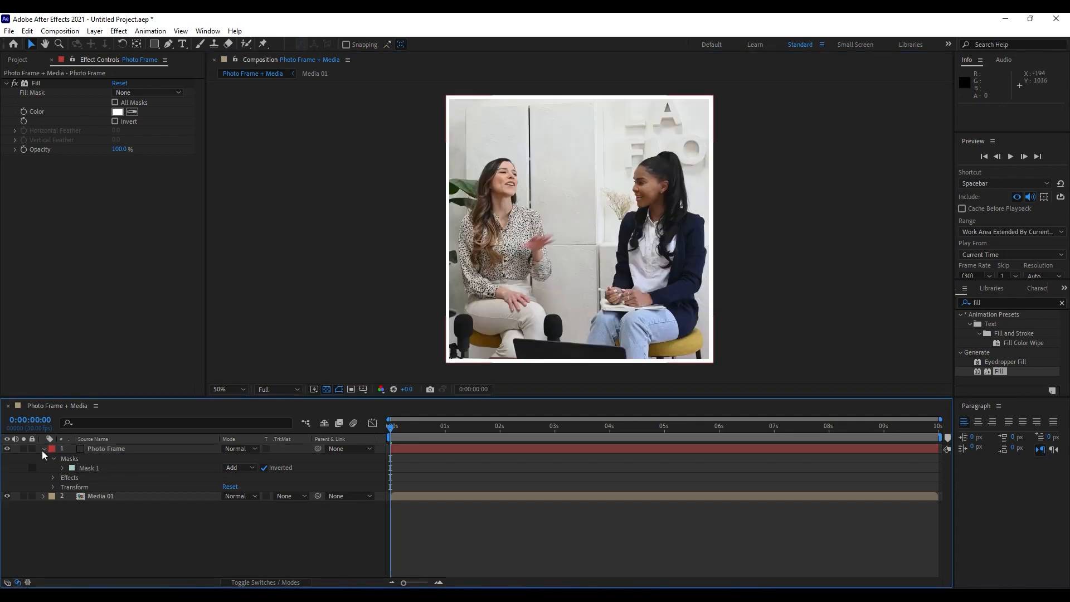
pyautogui.click(43, 450)
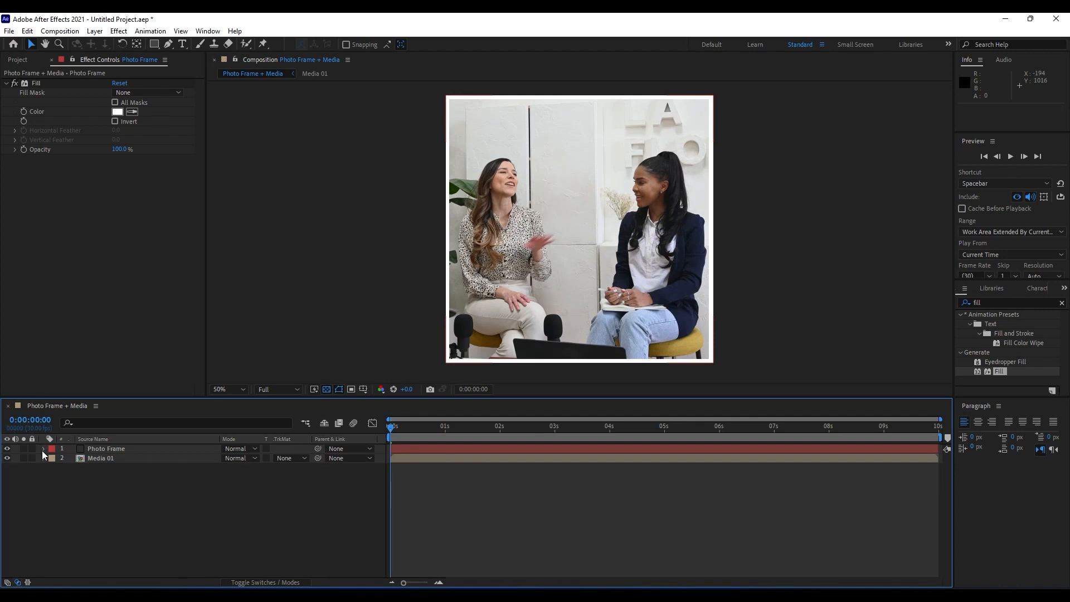
# Create a 960 × 960 px, 30 fps, 10-second composition named "Elements + Media".
pyautogui.click(53, 60)
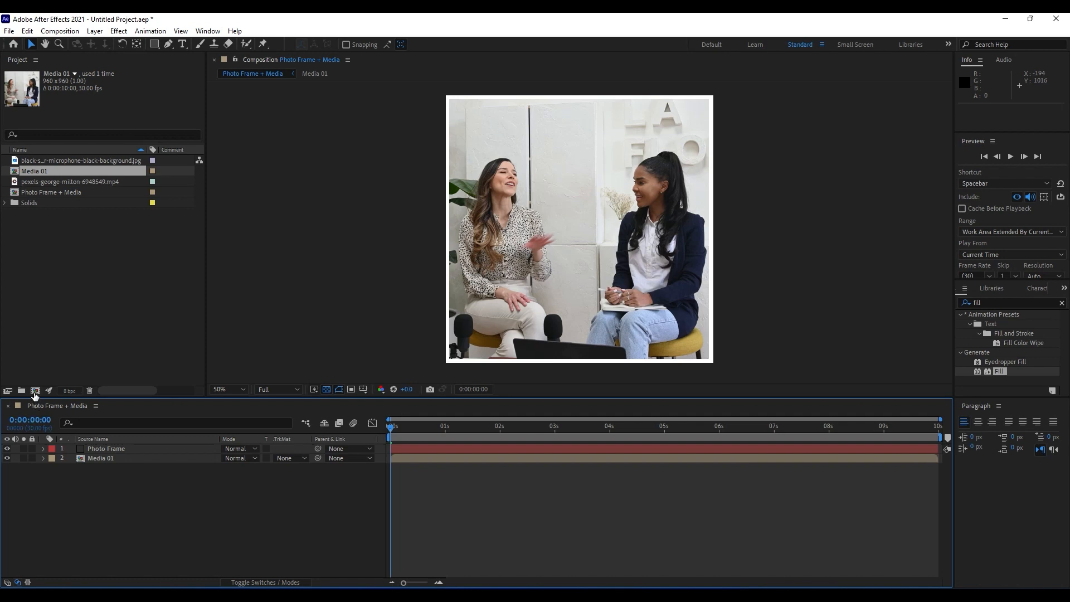
pyautogui.click(35, 393)
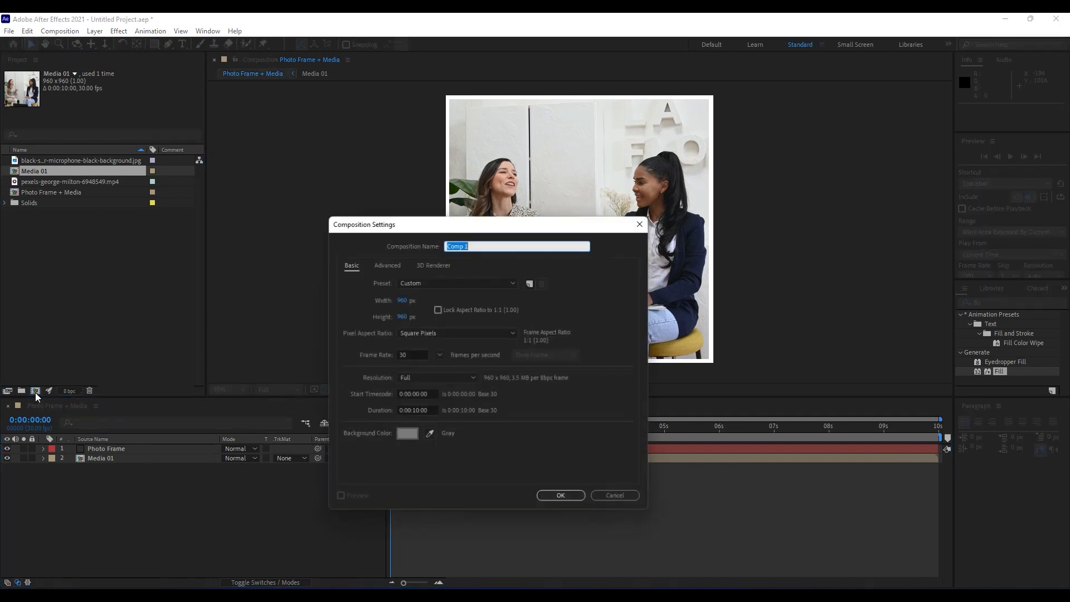
pyautogui.write('Elements + Media')
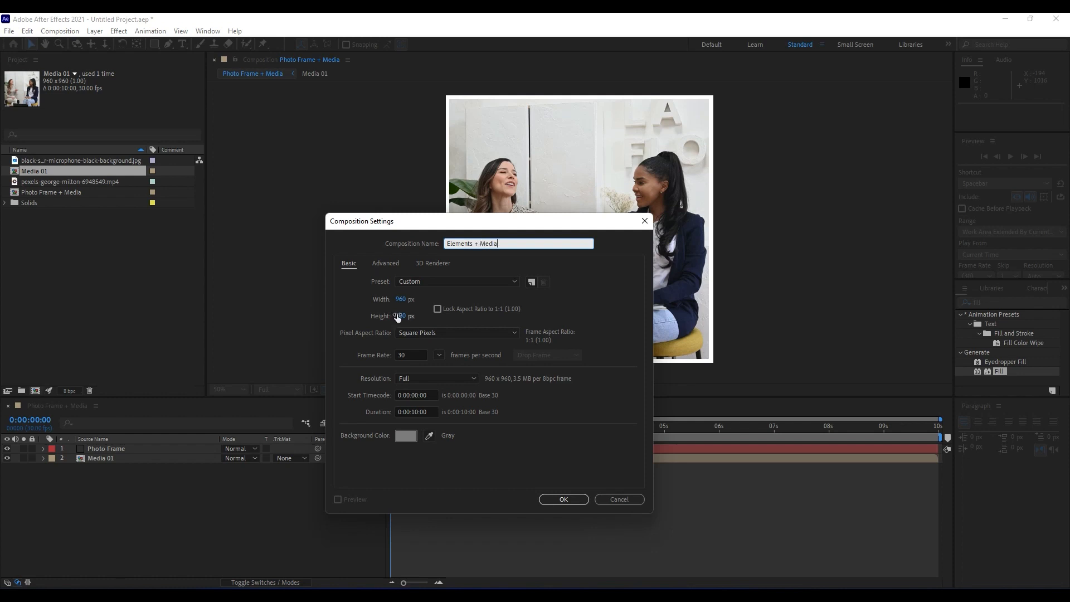
pyautogui.click(562, 501)
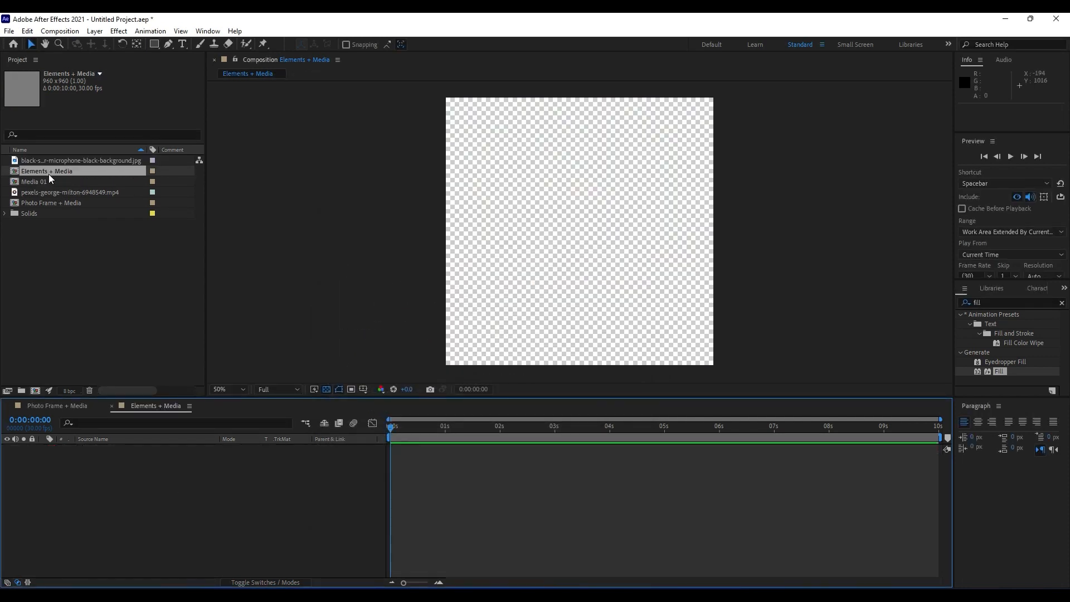
# Close the Photo Frame + Media timeline and nest that composition as a layer in Elements + Media.
pyautogui.click(8, 406)
pyautogui.moveTo(58, 203); pyautogui.dragTo(160, 511)
pyautogui.click(122, 449)
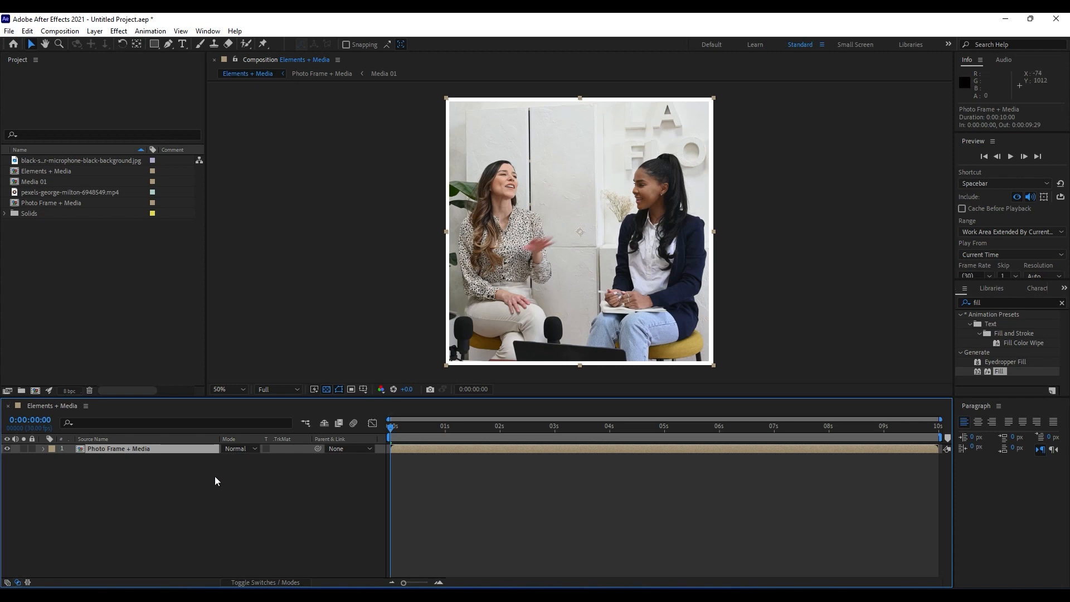
# Add a dark gray 960 × 960 px solid named "Matte" above the Photo Frame + Media layer.
pyautogui.click(94, 457)
pyautogui.rightClick(136, 496)
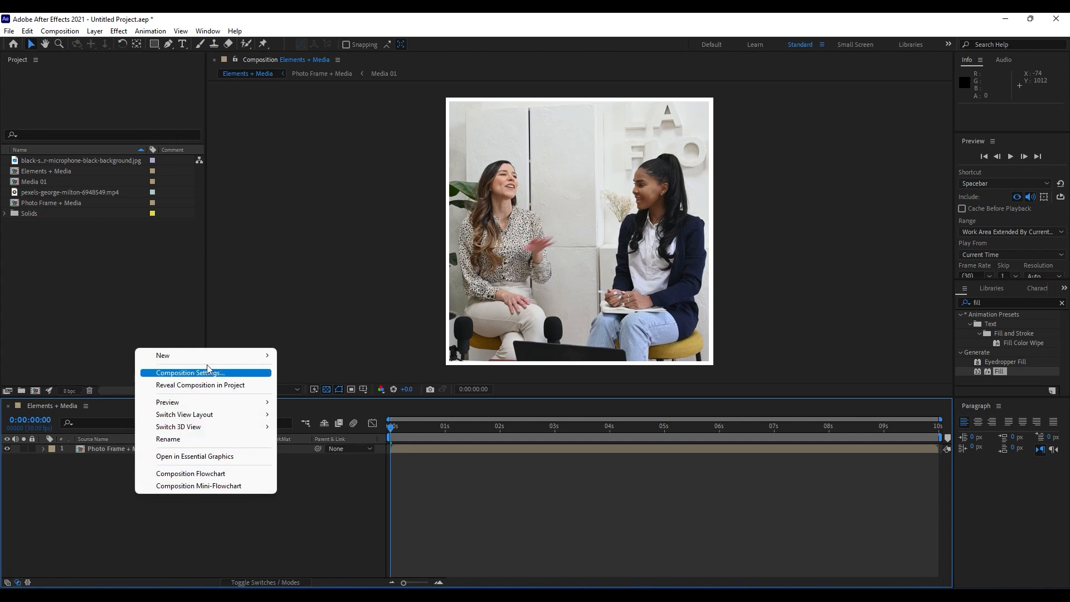
pyautogui.moveTo(207, 356)
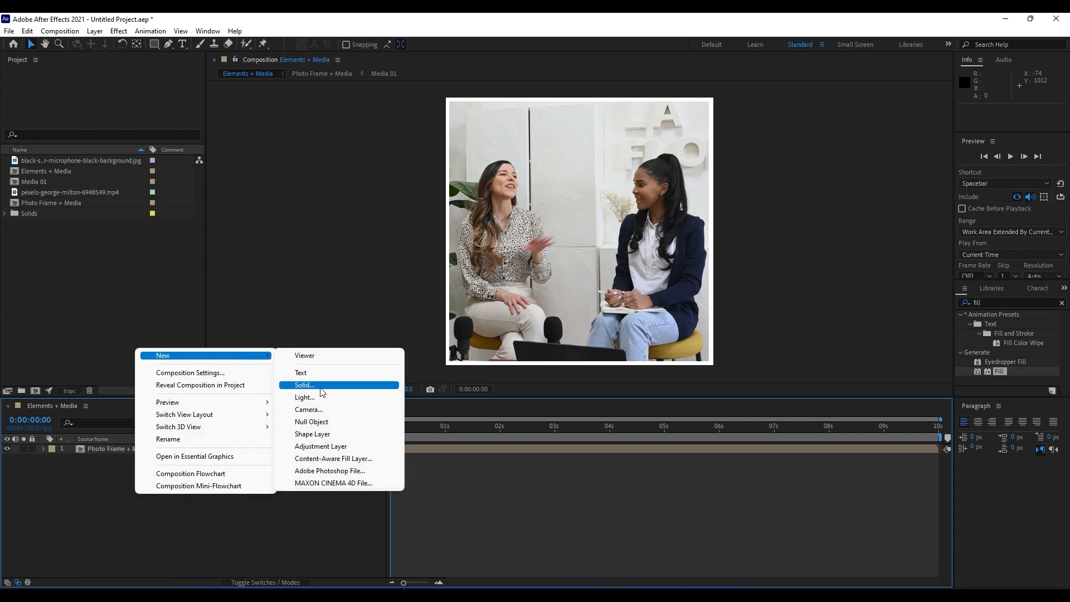
pyautogui.click(321, 386)
pyautogui.write('M')
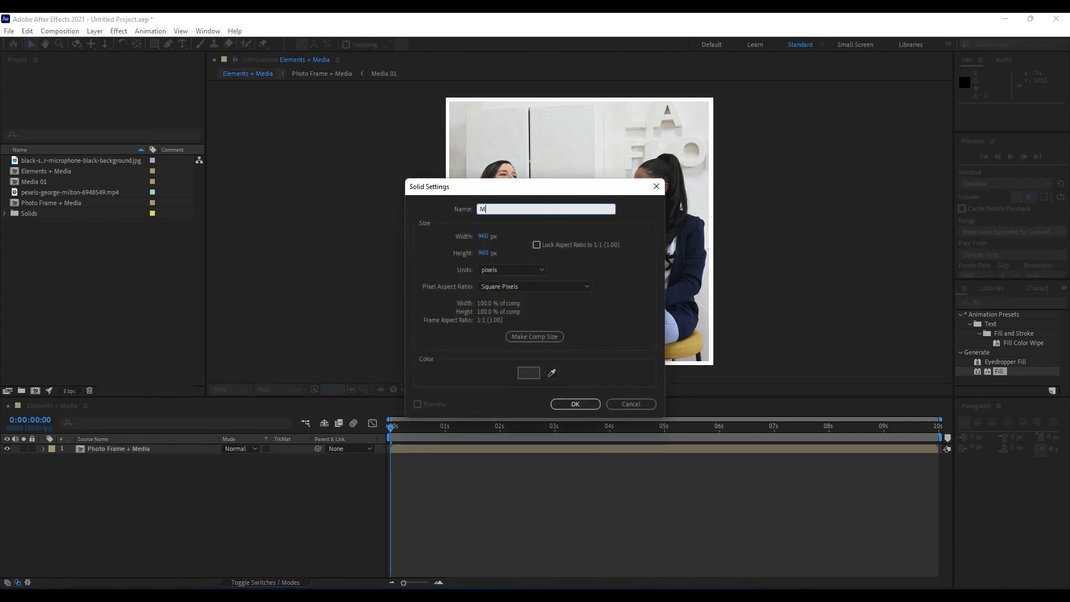
pyautogui.write('atte')
pyautogui.click(567, 405)
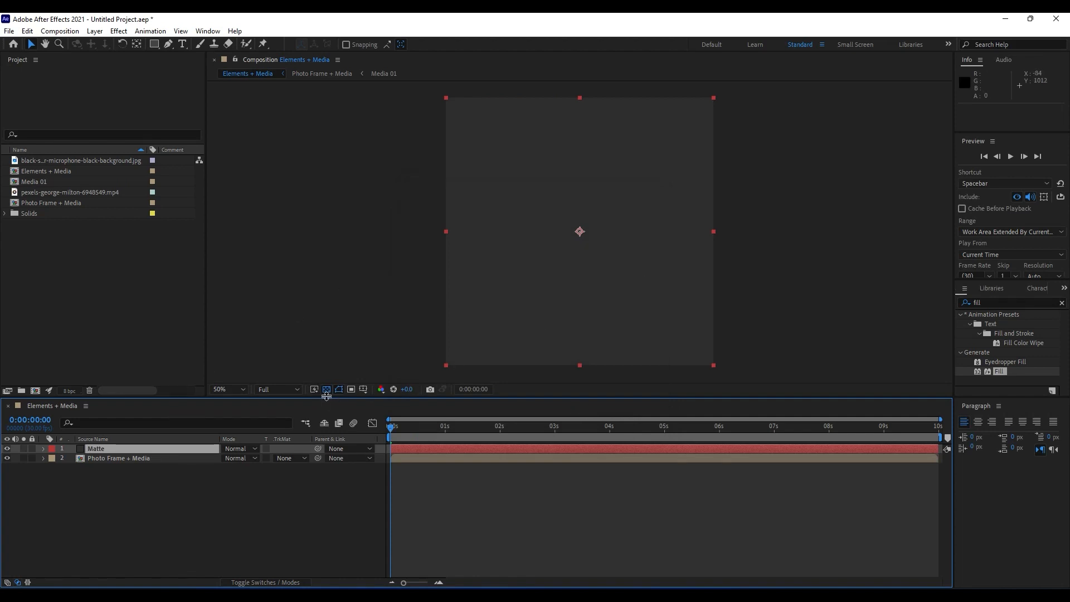
# Show the Title/Action Safe guides in the composition view and deselect the Matte layer.
pyautogui.click(363, 389)
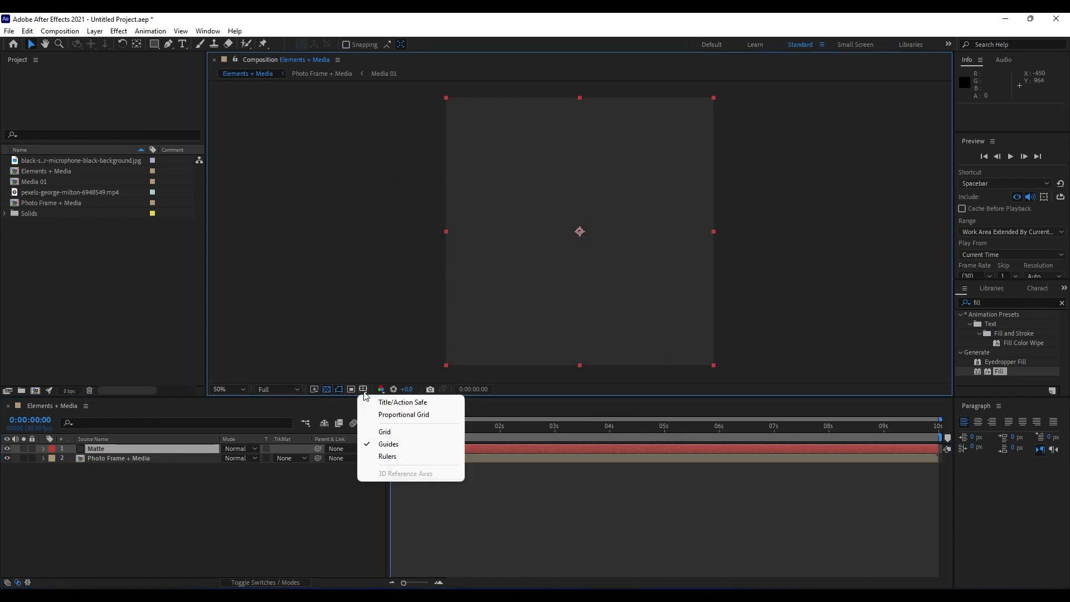
pyautogui.click(410, 402)
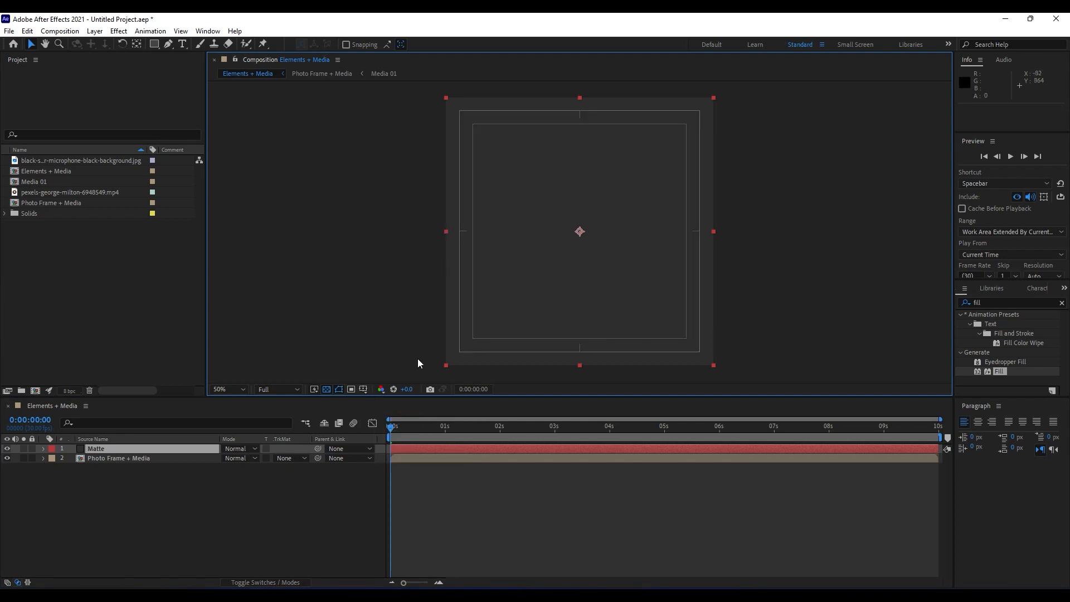
pyautogui.click(363, 389)
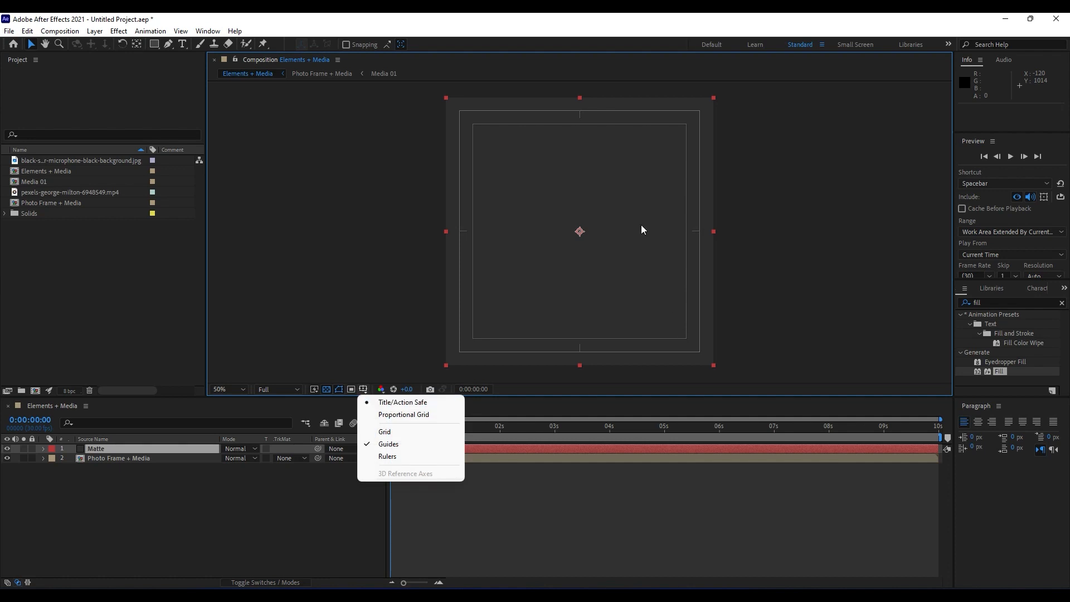
pyautogui.click(345, 489)
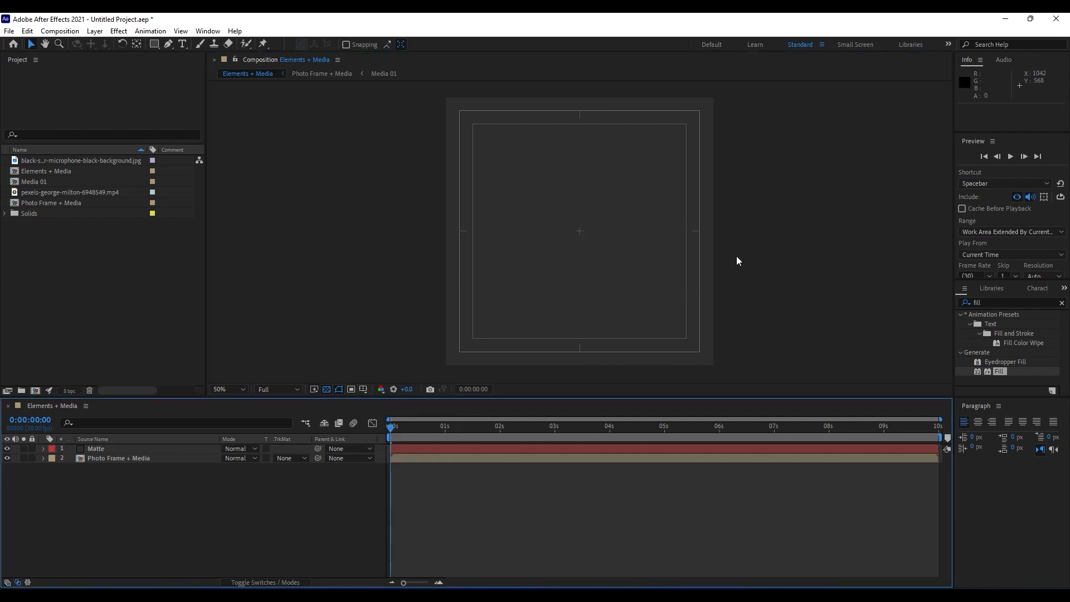
# Draw a rectangular mask over the lower half of the Matte solid, from about Y 476 to 998 and X -54 to 1020.
pyautogui.click(98, 450)
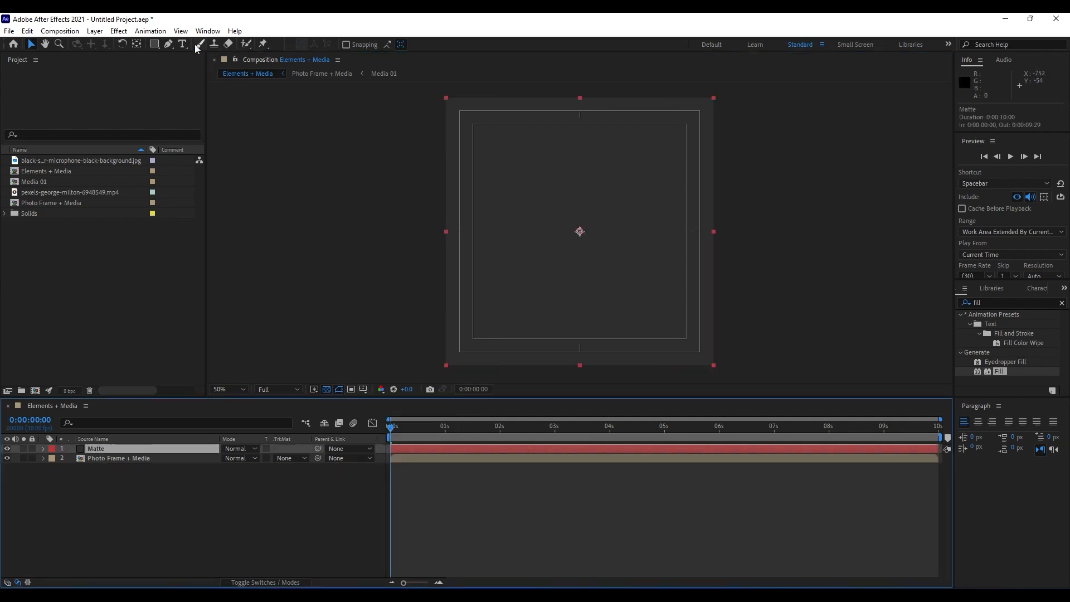
pyautogui.click(154, 45)
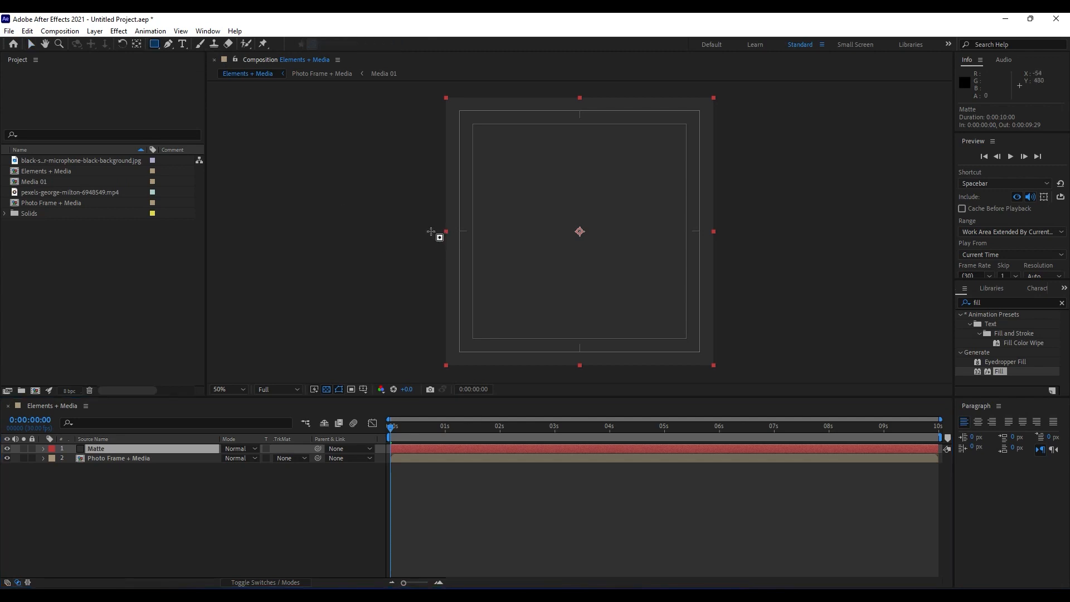
pyautogui.moveTo(431, 230); pyautogui.dragTo(730, 376)
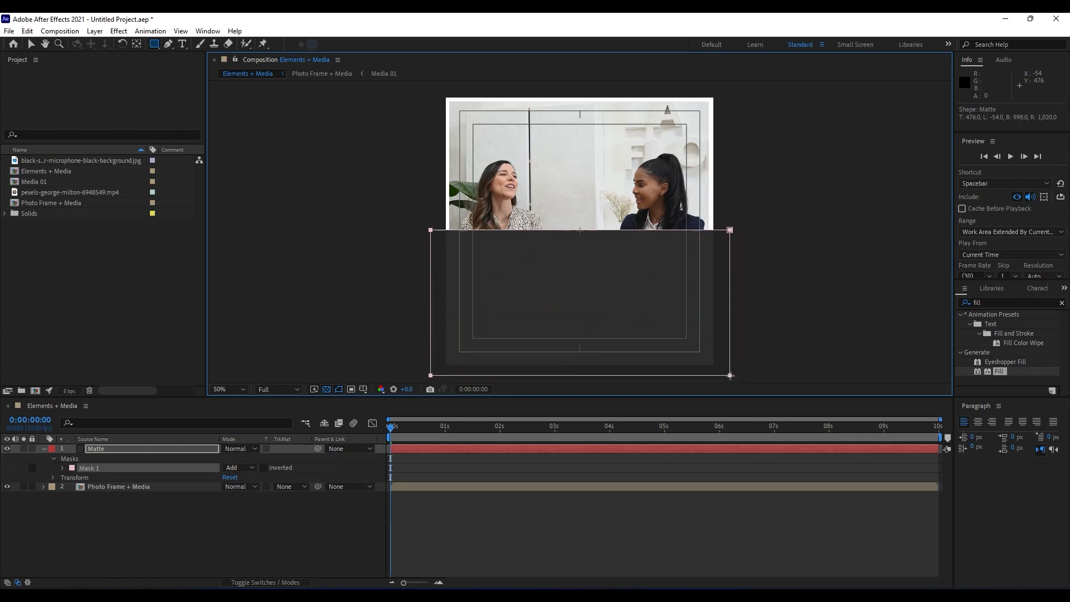
# Set a Mask Path keyframe for the Matte layer's Mask 1 at 0:00:01:05.
pyautogui.click(400, 436)
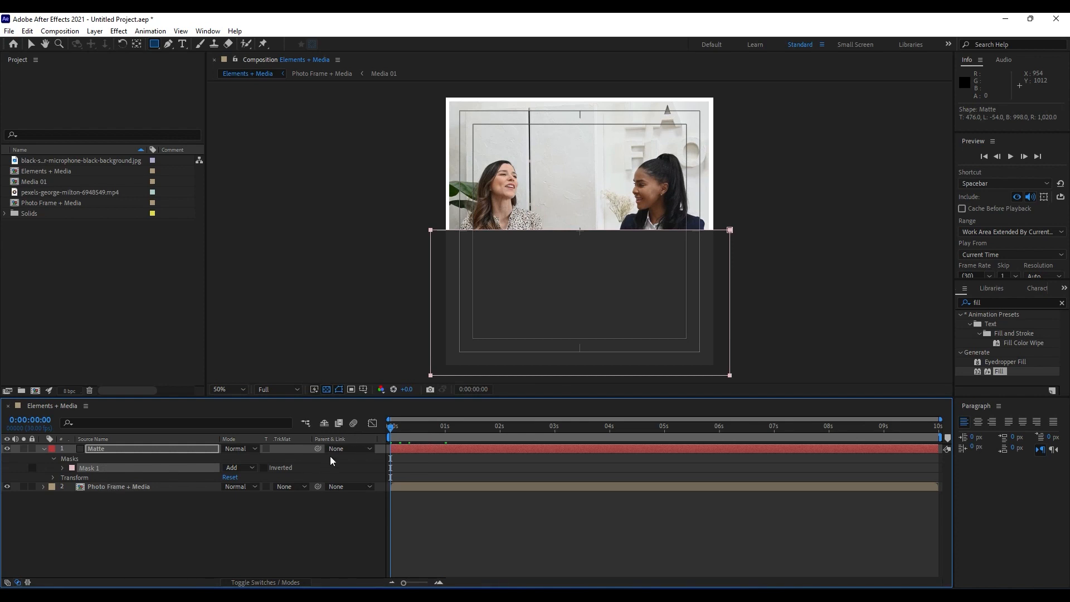
pyautogui.moveTo(409, 434); pyautogui.dragTo(459, 437)
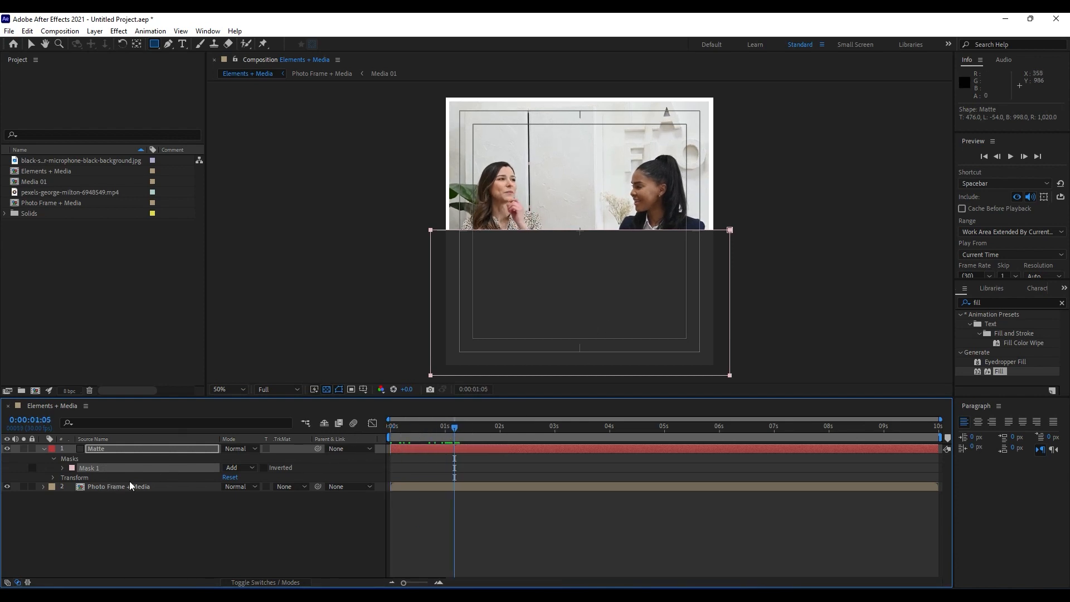
pyautogui.click(63, 468)
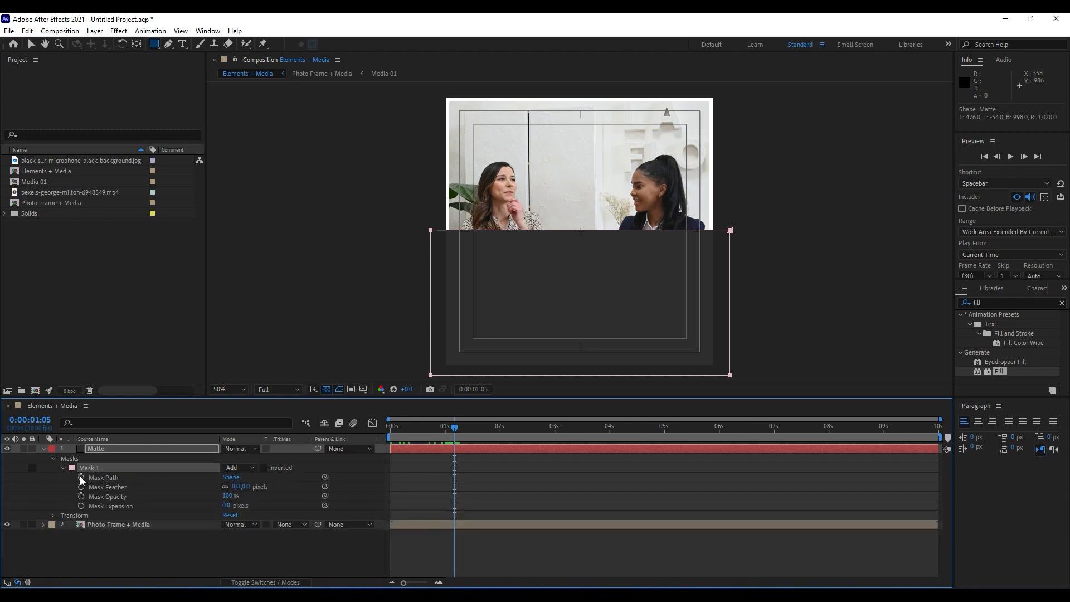
pyautogui.click(80, 477)
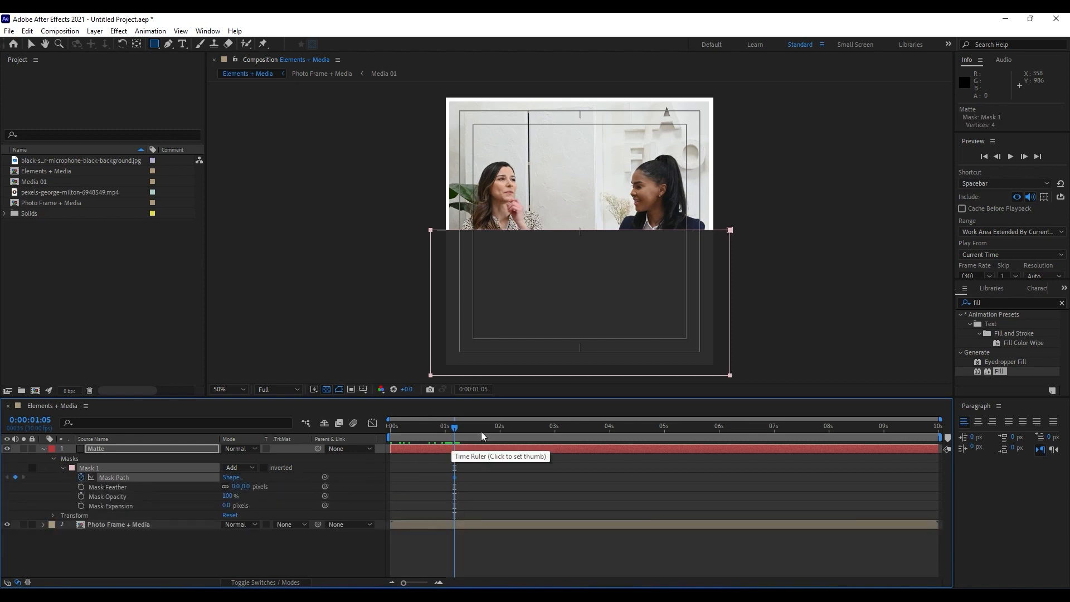
# At 0:00:00:00, collapse the Matte mask's top edge down to a thin strip below the frame and preview the animation.
pyautogui.moveTo(480, 431); pyautogui.dragTo(379, 437)
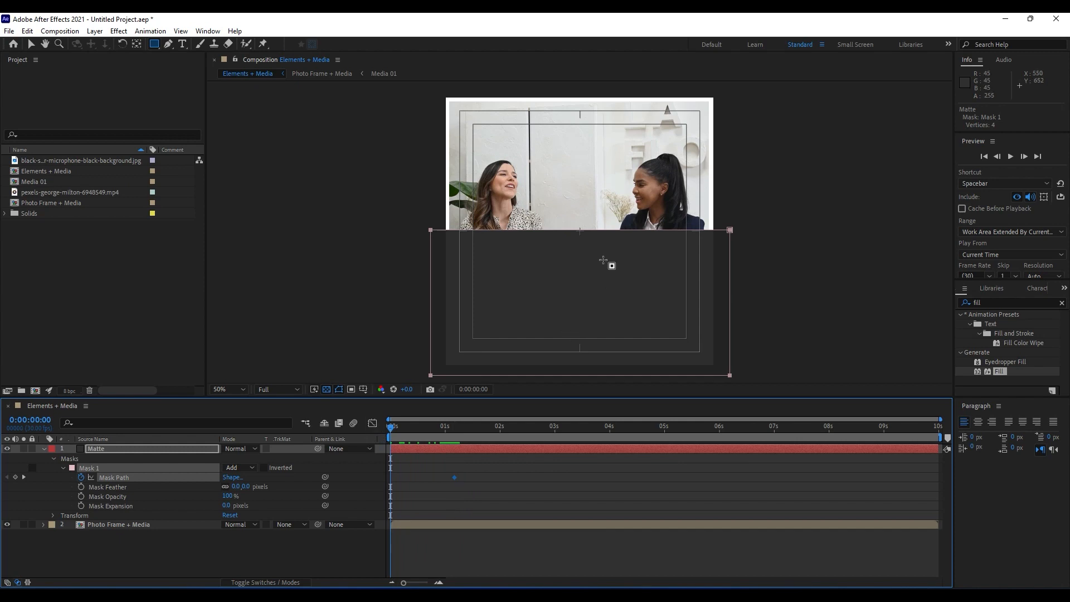
pyautogui.press('v')
pyautogui.doubleClick(580, 231)
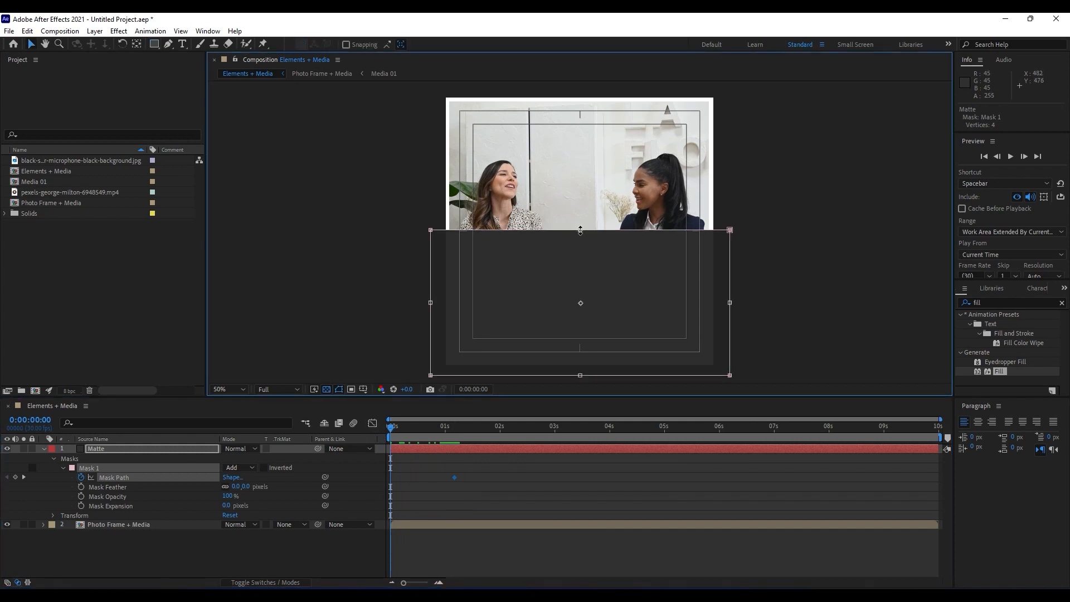
pyautogui.moveTo(581, 230); pyautogui.dragTo(575, 373)
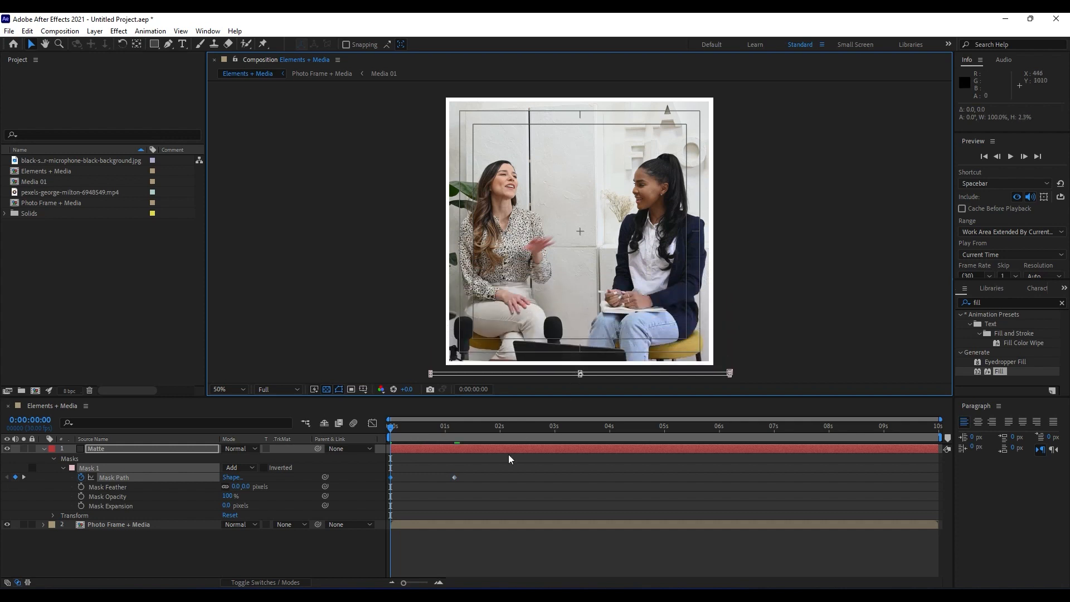
pyautogui.click(270, 546)
pyautogui.press('space')
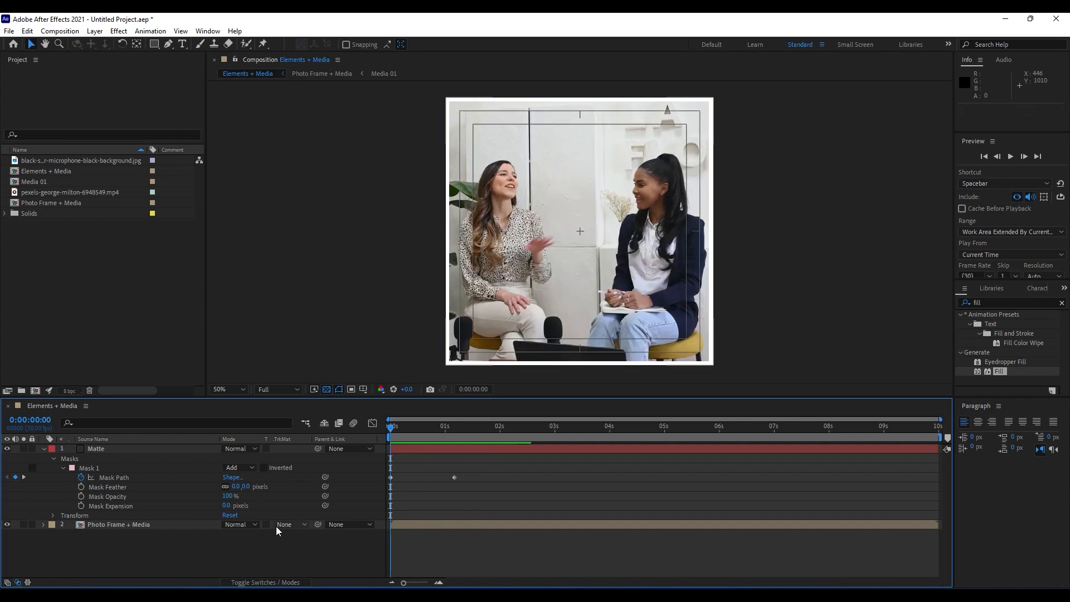
# Apply Easy Ease to both Mask Path keyframes of the Matte layer.
pyautogui.click(427, 430)
pyautogui.moveTo(495, 468); pyautogui.dragTo(372, 498)
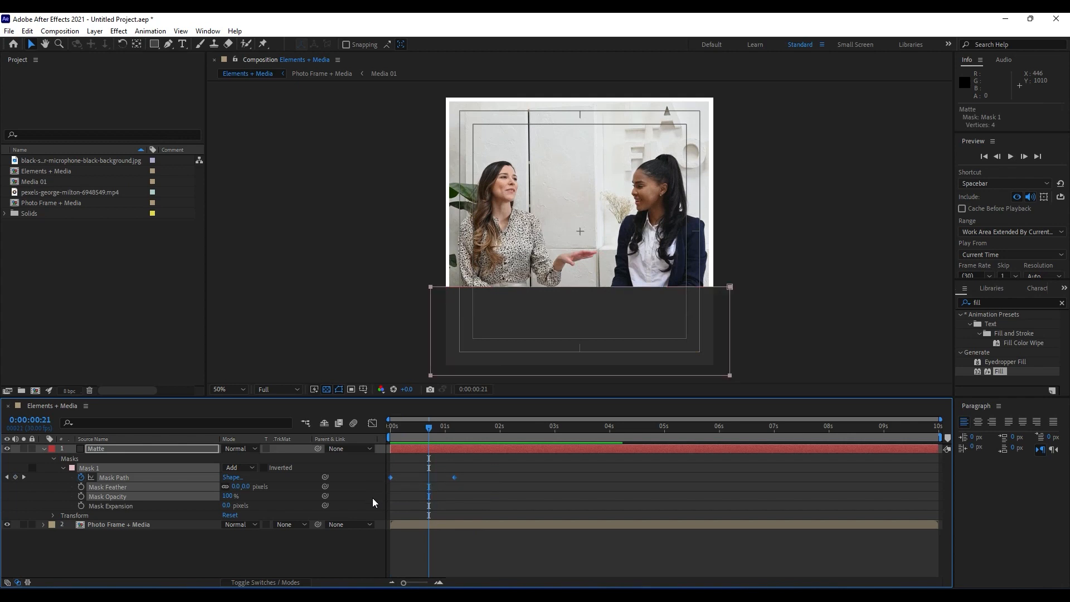
pyautogui.press('F9')
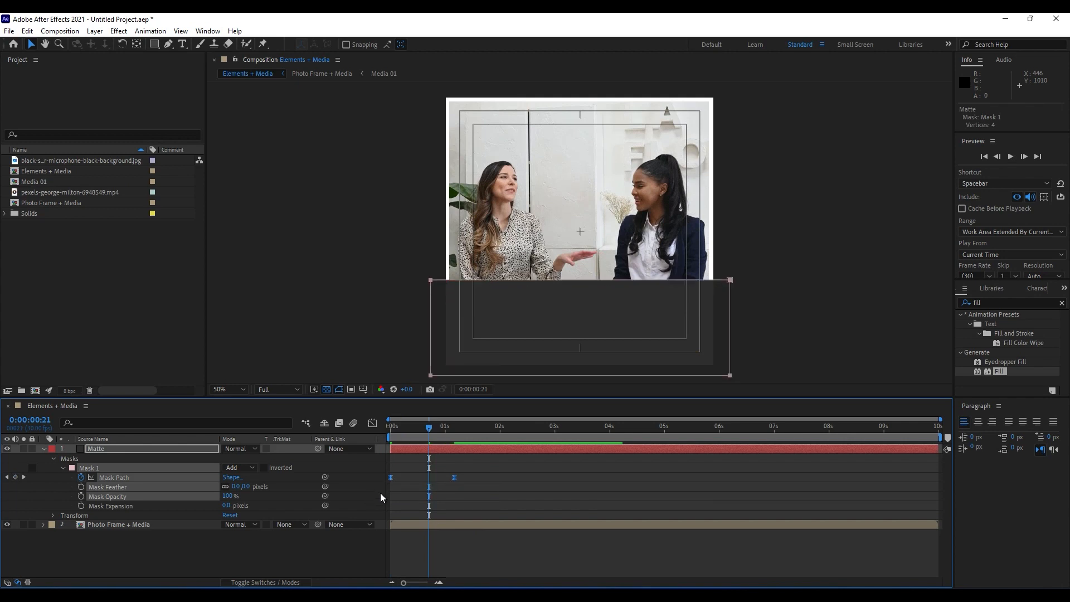
# In the Mask Path speed graph, lengthen both keyframes' ease handles inward to form a sharp peak around frame 19, and preview the animation.
pyautogui.hotkey('shift', 'F3')
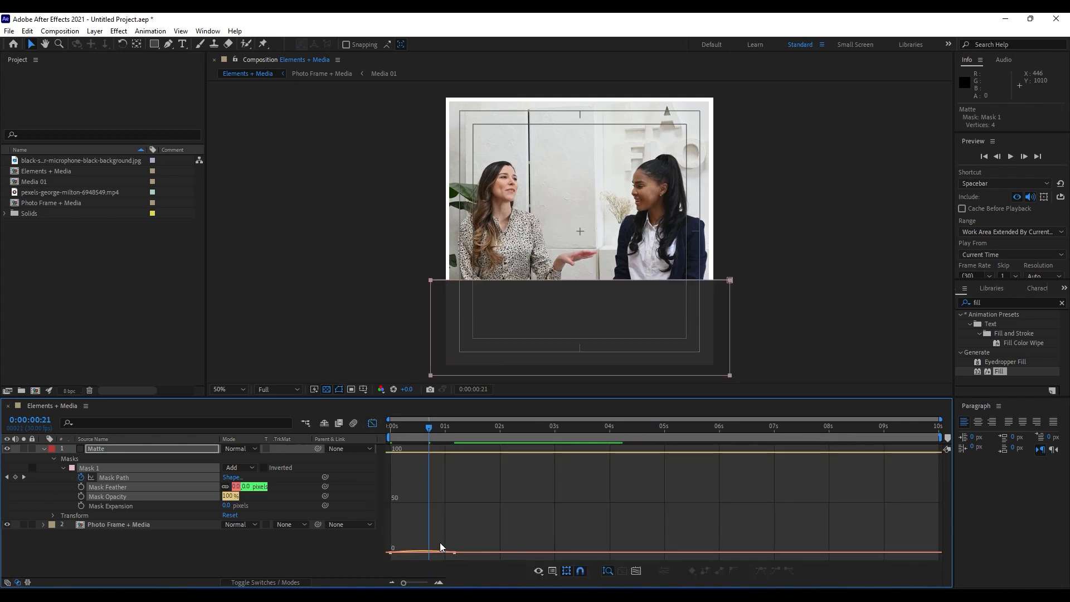
pyautogui.moveTo(404, 582); pyautogui.dragTo(420, 583)
pyautogui.rightClick(416, 478)
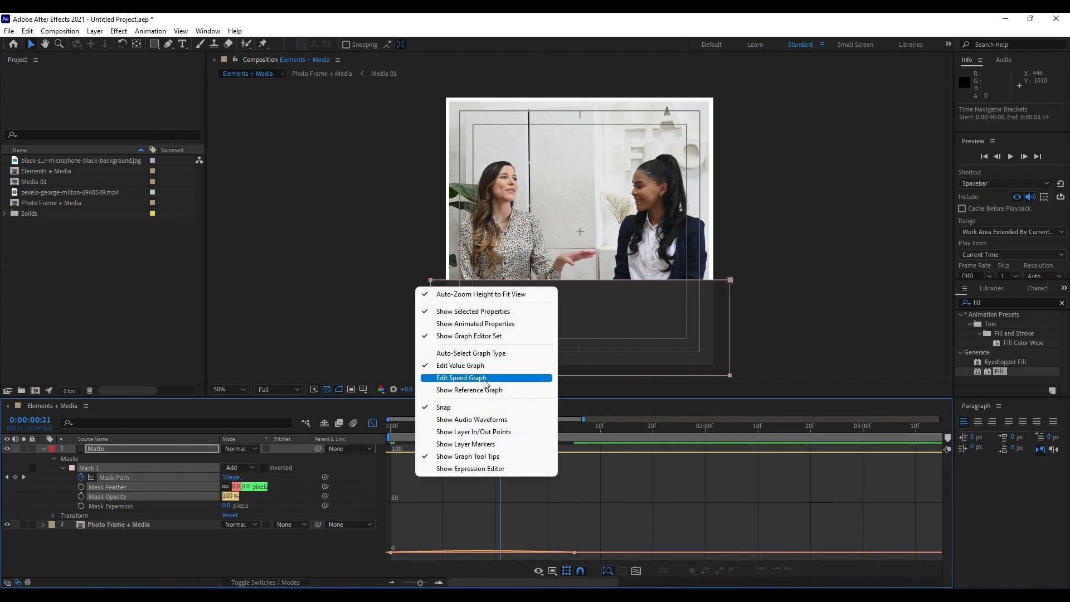
pyautogui.click(461, 378)
pyautogui.click(575, 553)
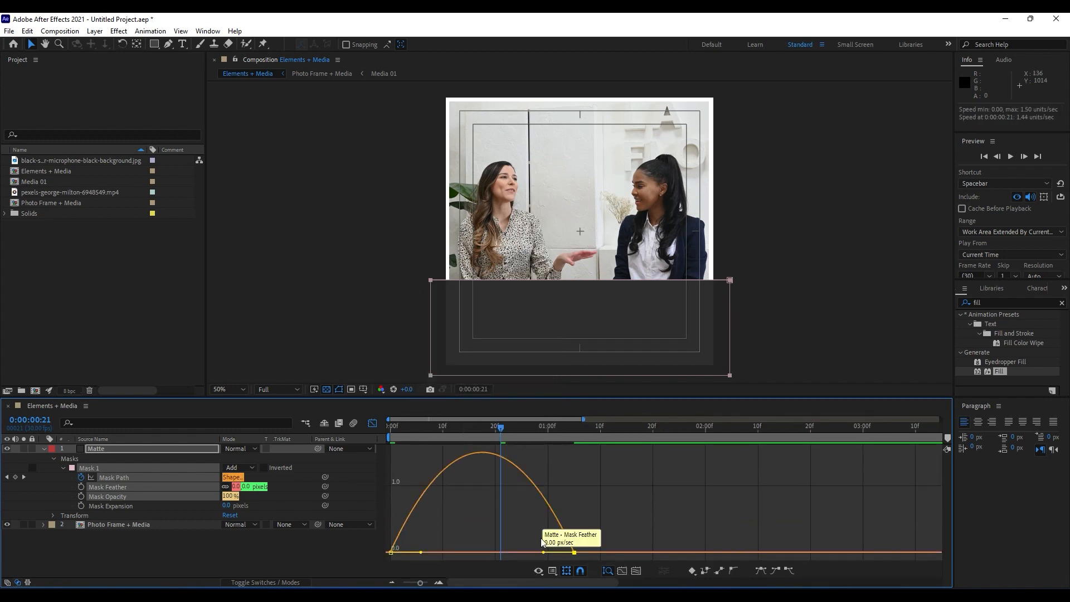
pyautogui.moveTo(544, 552); pyautogui.dragTo(479, 555)
pyautogui.press('space')
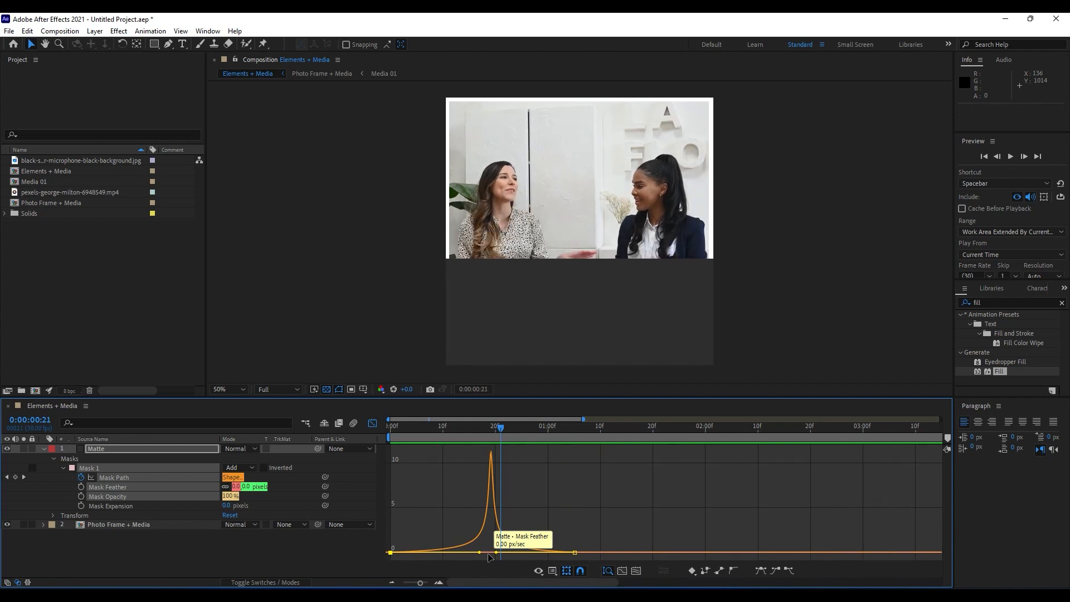
# Collapse the Matte layer's properties and close the Graph Editor.
pyautogui.click(85, 447)
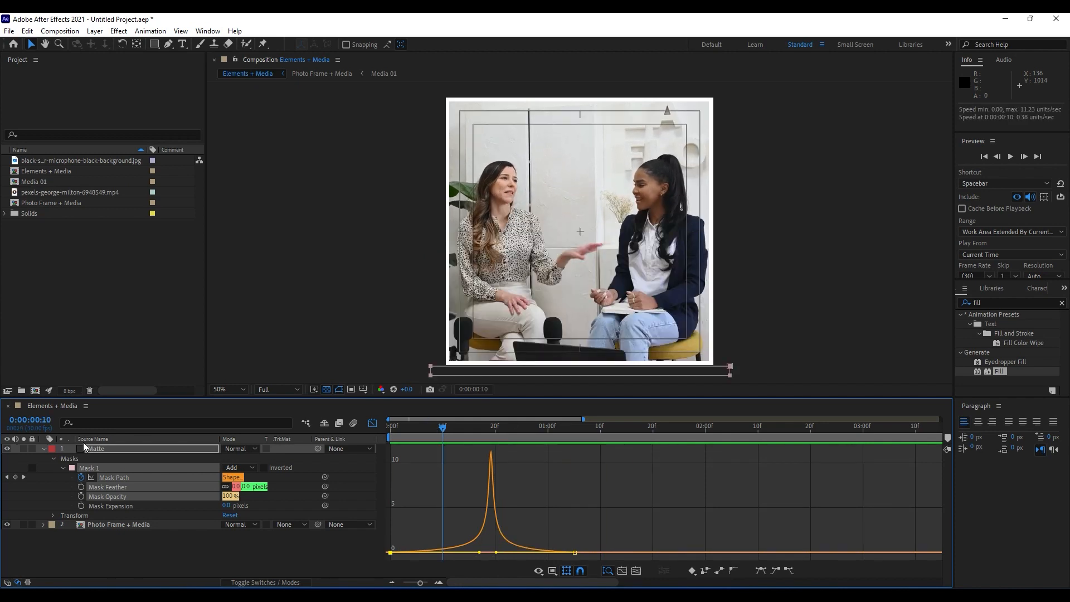
pyautogui.click(43, 449)
pyautogui.click(372, 424)
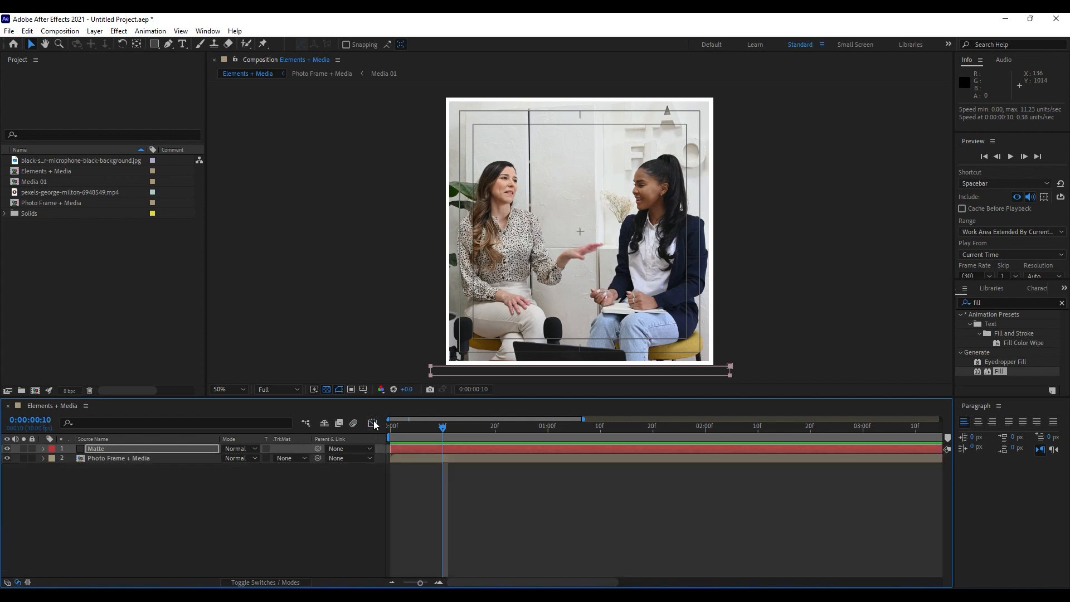
# Set the Photo Frame + Media layer's track matte to Alpha Matte "Matte" and check the reveal at the start of the timeline.
pyautogui.click(124, 460)
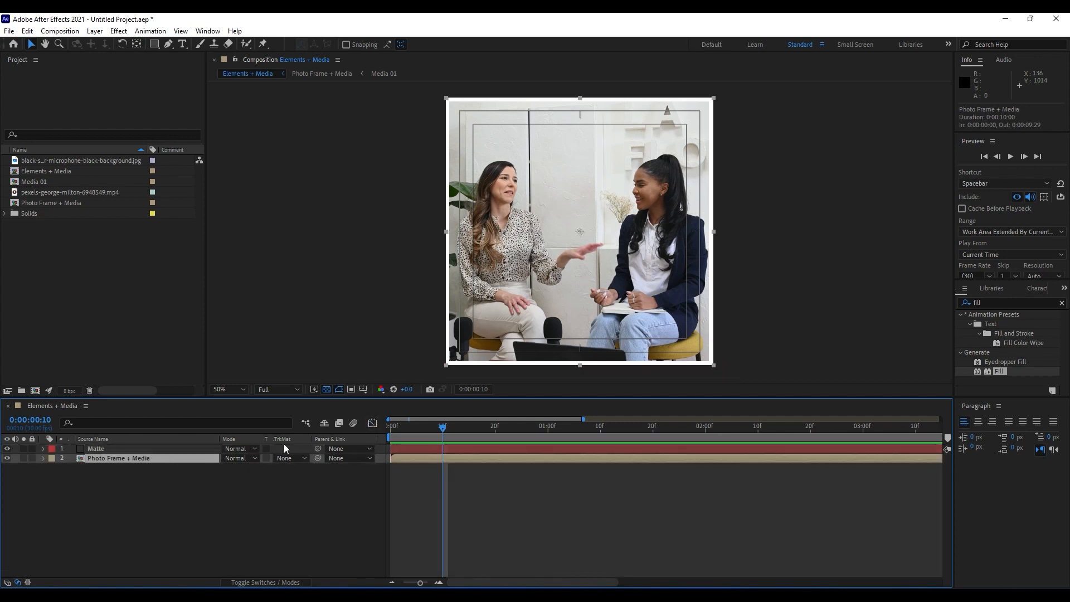
pyautogui.click(289, 458)
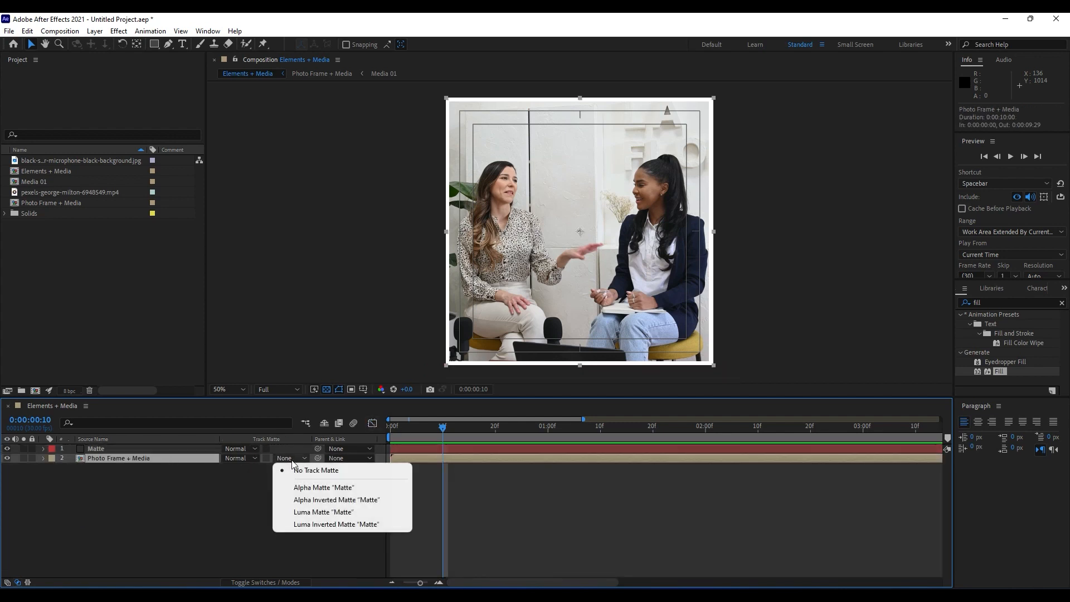
pyautogui.click(310, 494)
pyautogui.moveTo(429, 430); pyautogui.dragTo(405, 445)
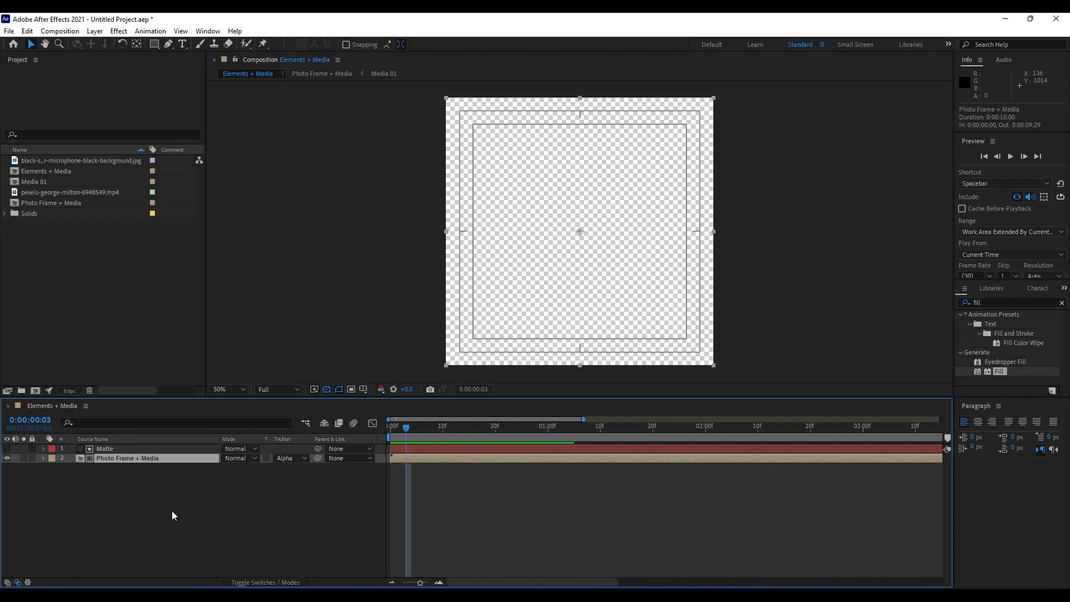
# Duplicate the Photo Frame + Media layer and bring the copy to the top of the layer stack.
pyautogui.click(129, 479)
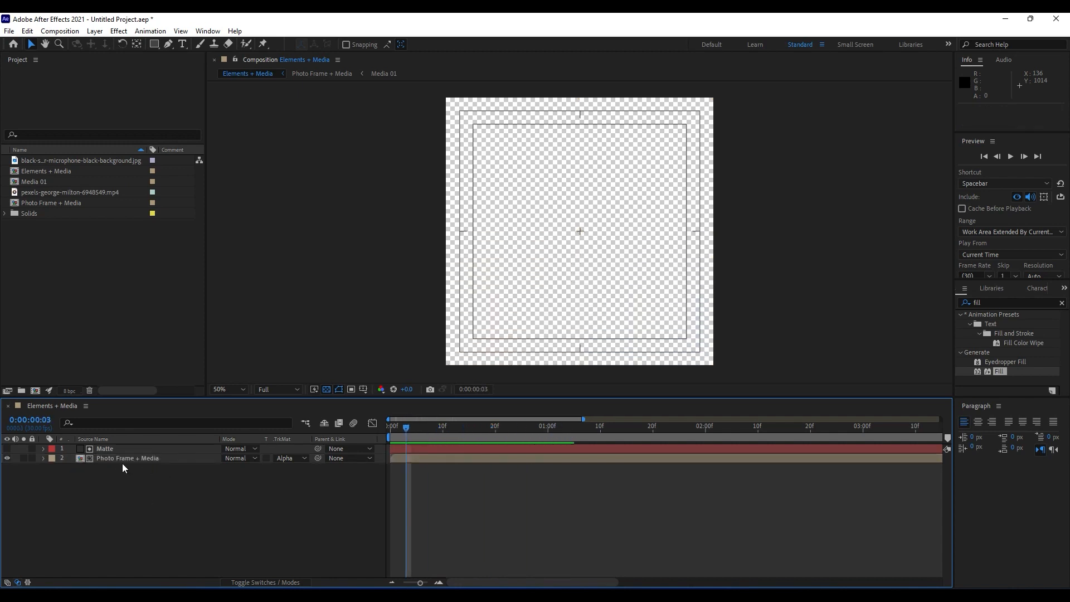
pyautogui.click(121, 458)
pyautogui.hotkey('ctrl', 'd')
pyautogui.hotkey('ctrl', 'shift', ']')
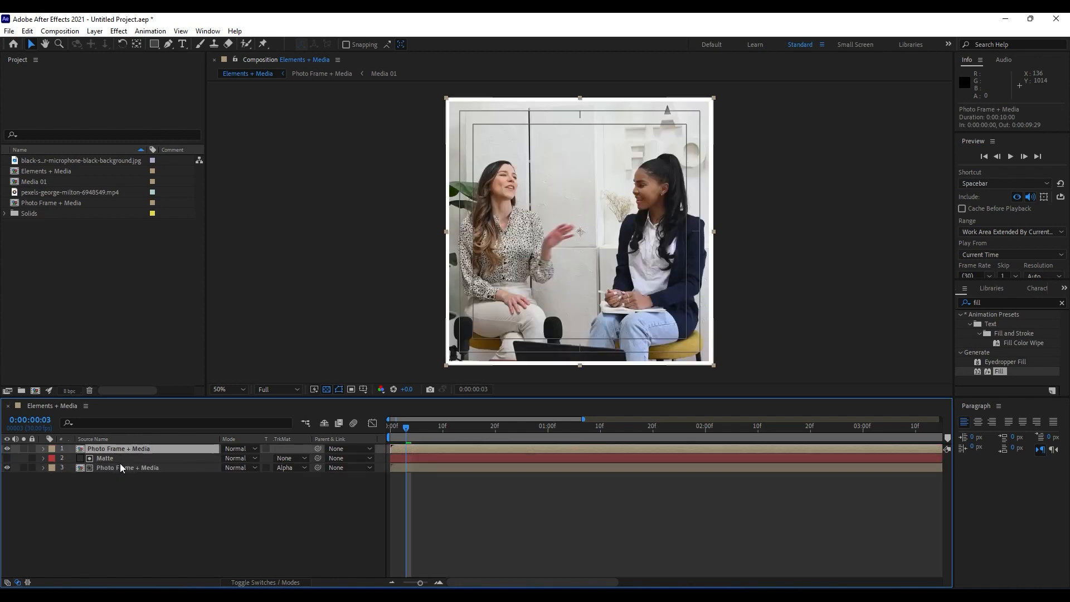
pyautogui.click(136, 519)
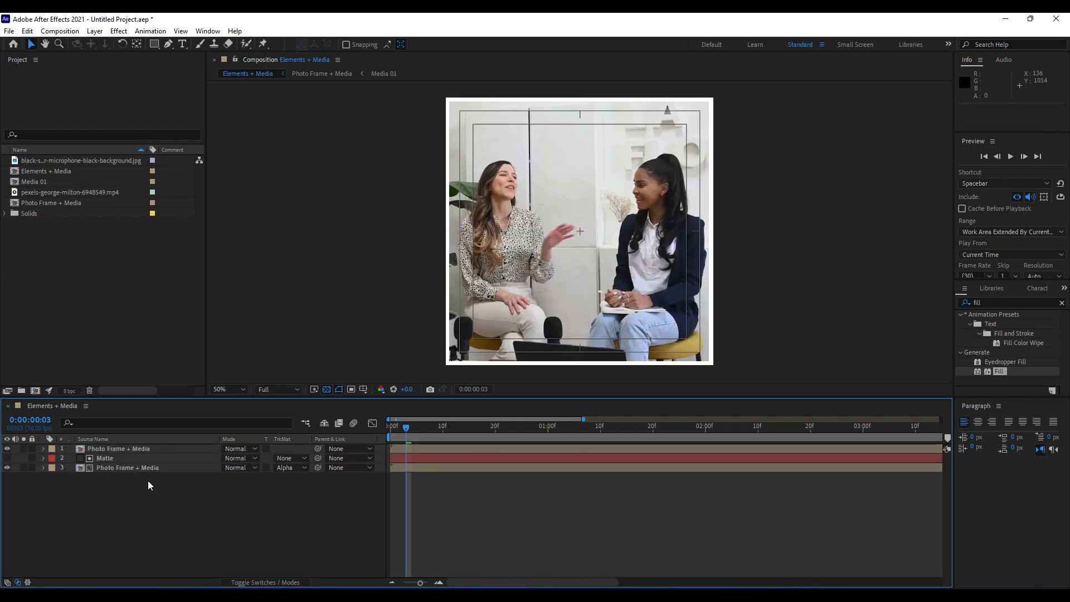
# Duplicate the Matte layer and place the copy above the topmost Photo Frame + Media layer.
pyautogui.click(107, 460)
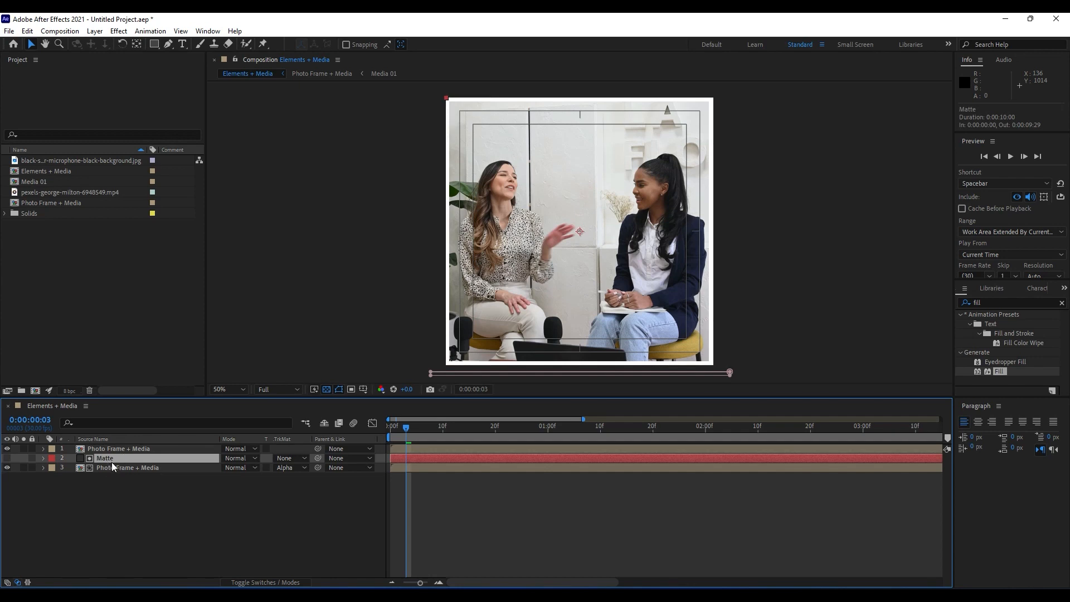
pyautogui.hotkey('ctrl', 'd')
pyautogui.moveTo(104, 459); pyautogui.dragTo(123, 445)
# Set the upper Photo Frame + Media layer to No Track Matte and check the frame at 0:00:00:05.
pyautogui.click(291, 458)
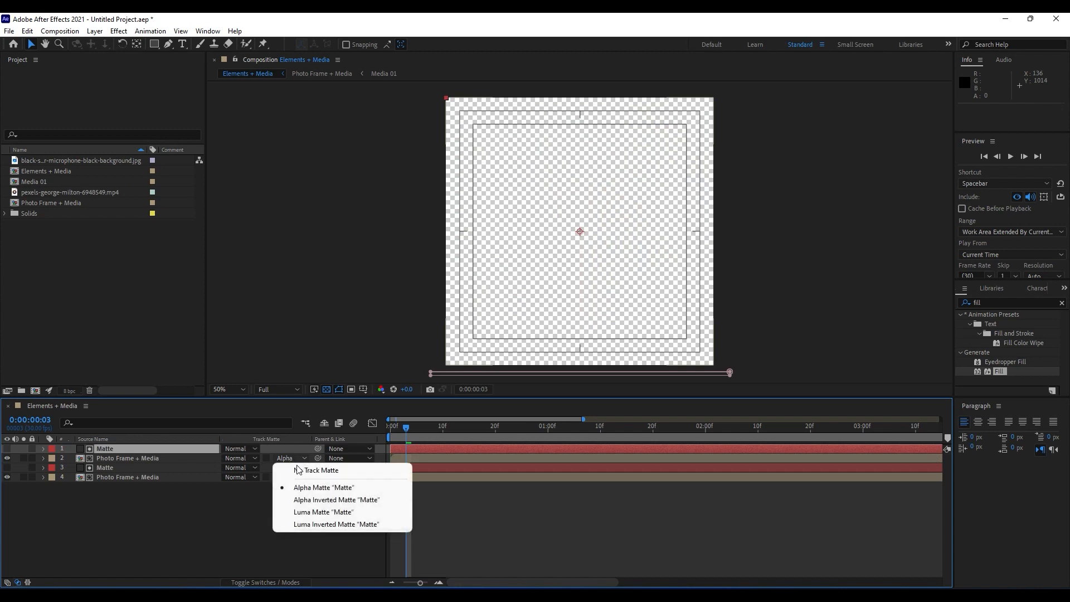
pyautogui.click(314, 470)
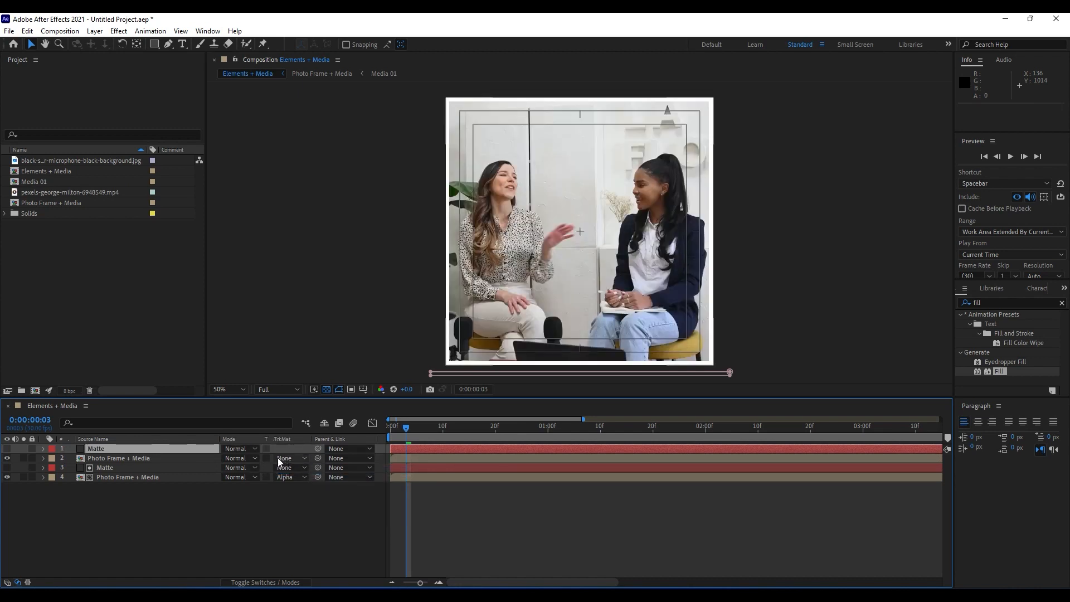
pyautogui.click(159, 458)
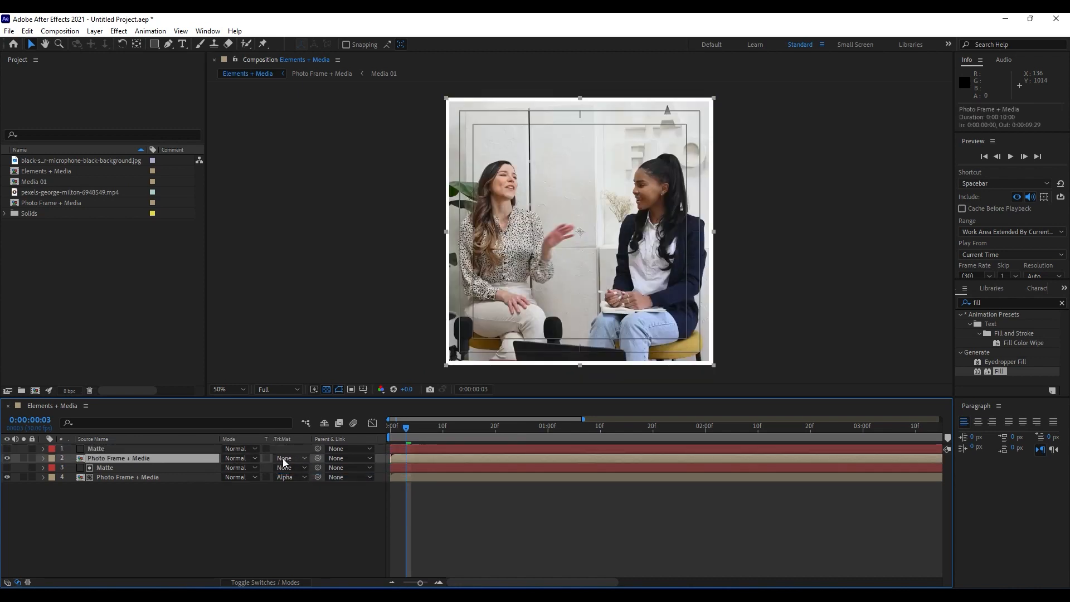
pyautogui.moveTo(415, 433)
pyautogui.mouseDown()
pyautogui.moveTo(481, 433)
pyautogui.moveTo(389, 433)
pyautogui.moveTo(418, 433)
pyautogui.mouseUp()
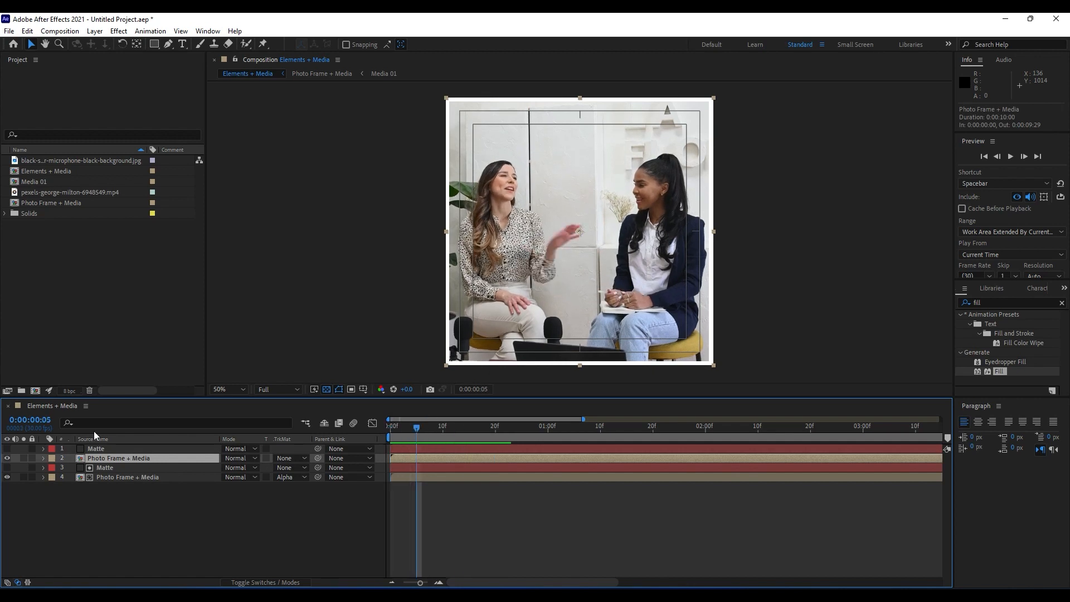
# Delete Mask 1 from the topmost Matte layer.
pyautogui.click(104, 449)
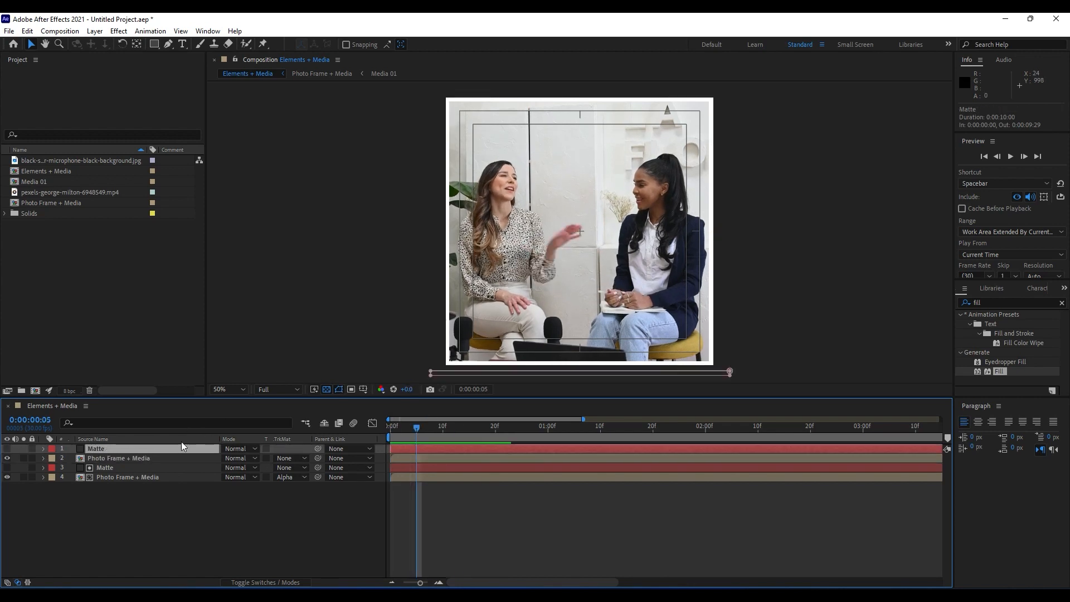
pyautogui.press('m')
pyautogui.click(93, 460)
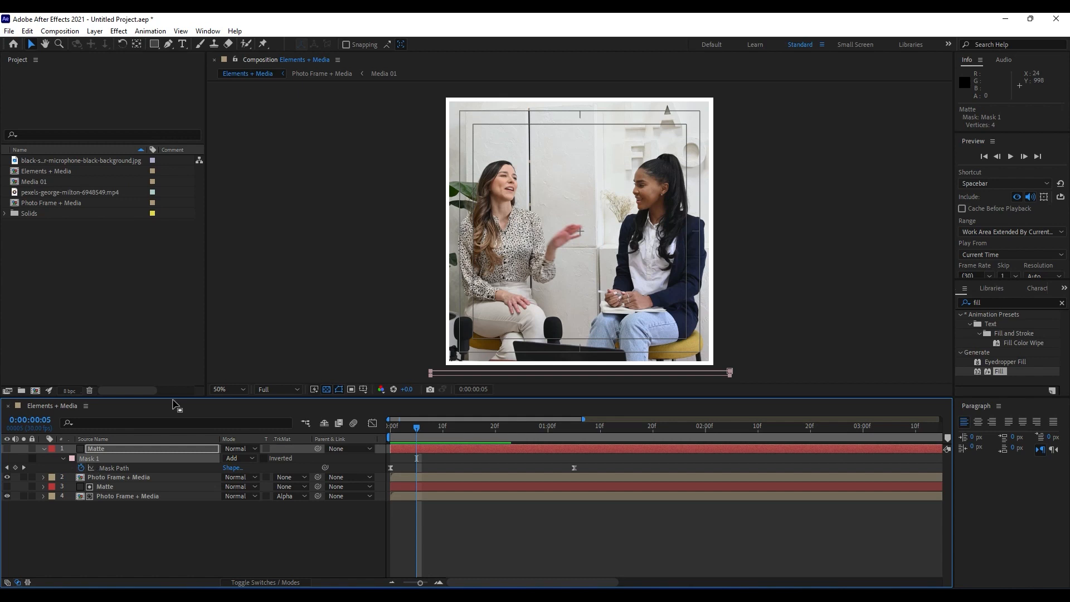
pyautogui.press('Delete')
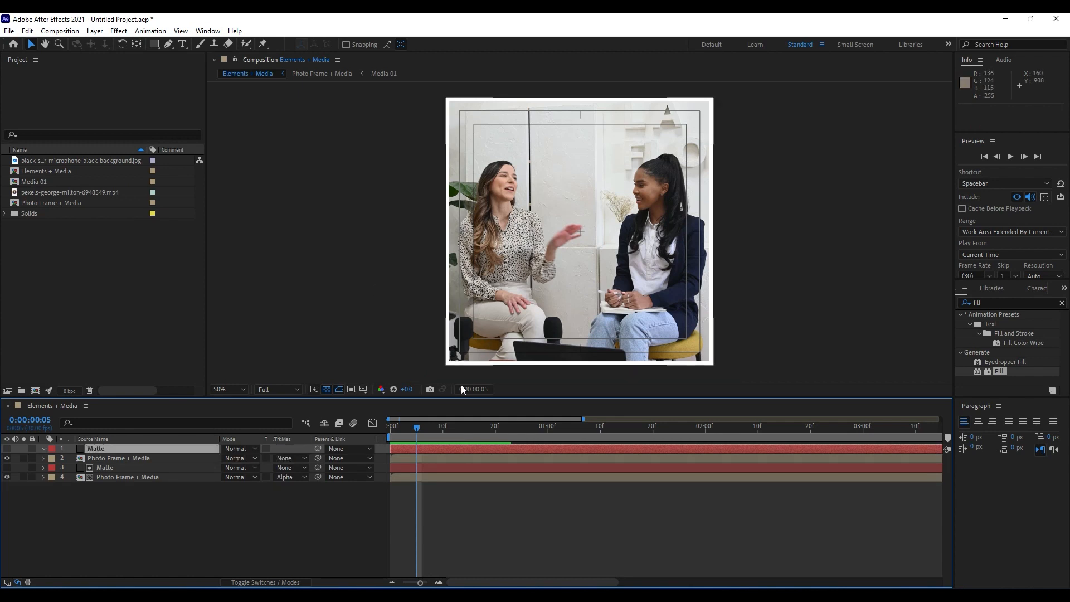
pyautogui.click(363, 389)
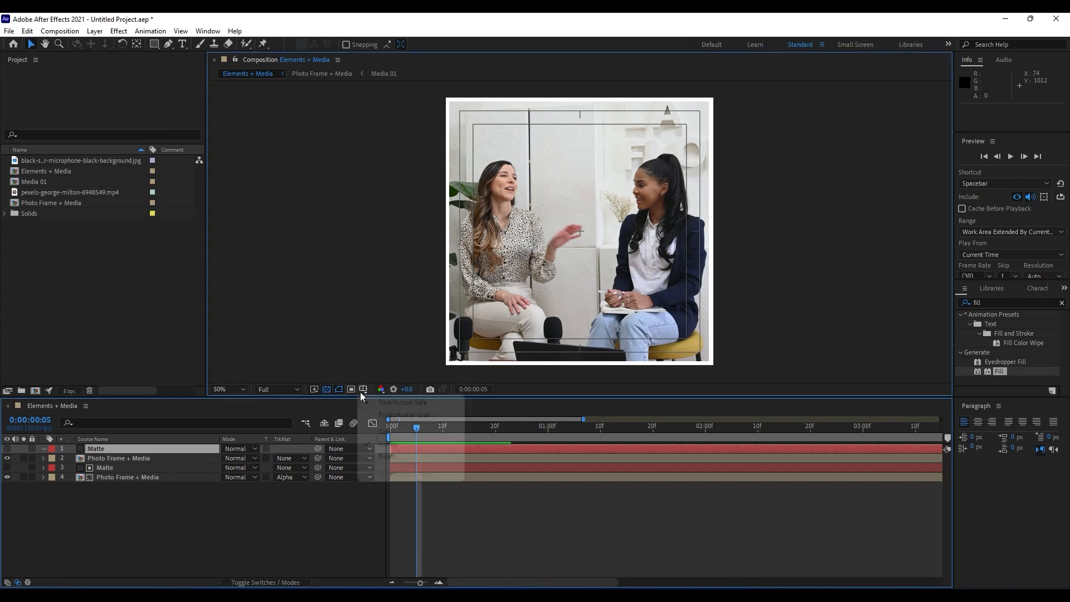
pyautogui.click(370, 404)
pyautogui.click(363, 389)
pyautogui.click(402, 403)
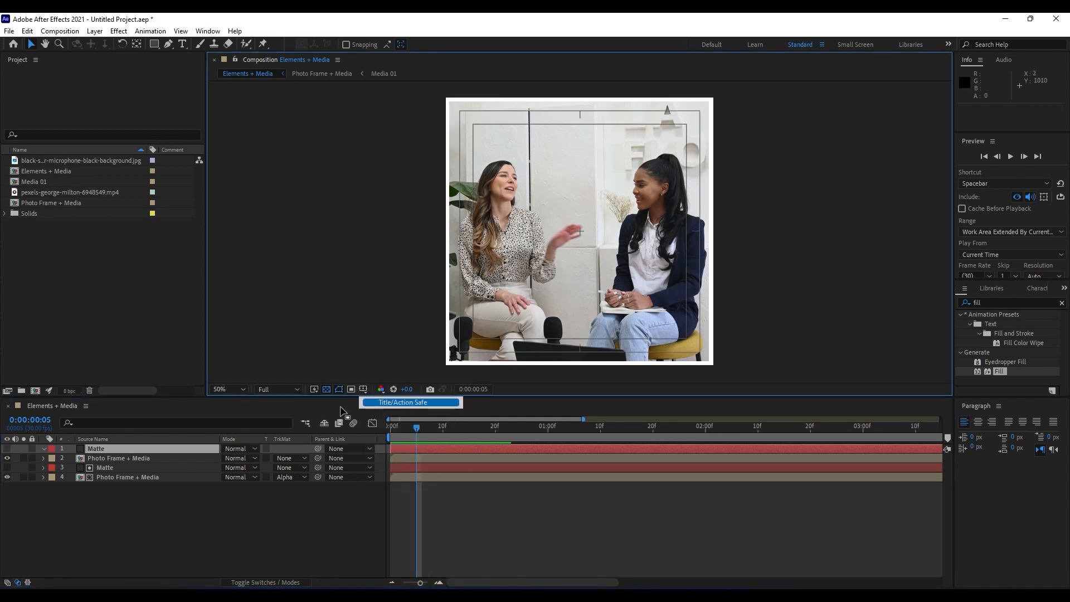
# Draw a rectangular mask over the upper half of the topmost Matte layer, from about Y -36 to 516 and X -36 to 1012.
pyautogui.click(99, 458)
pyautogui.click(98, 448)
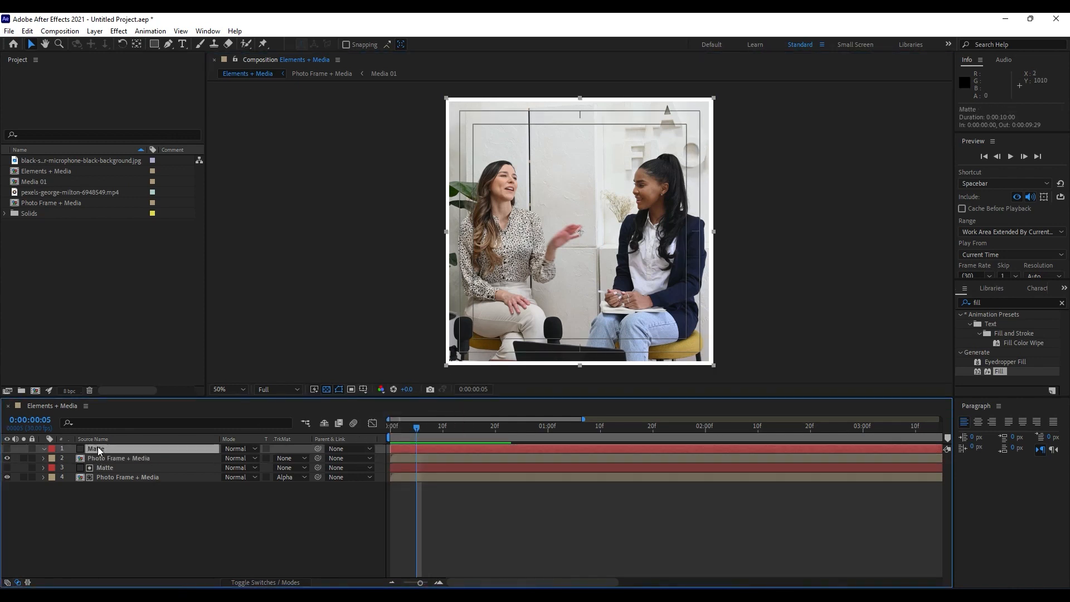
pyautogui.click(156, 45)
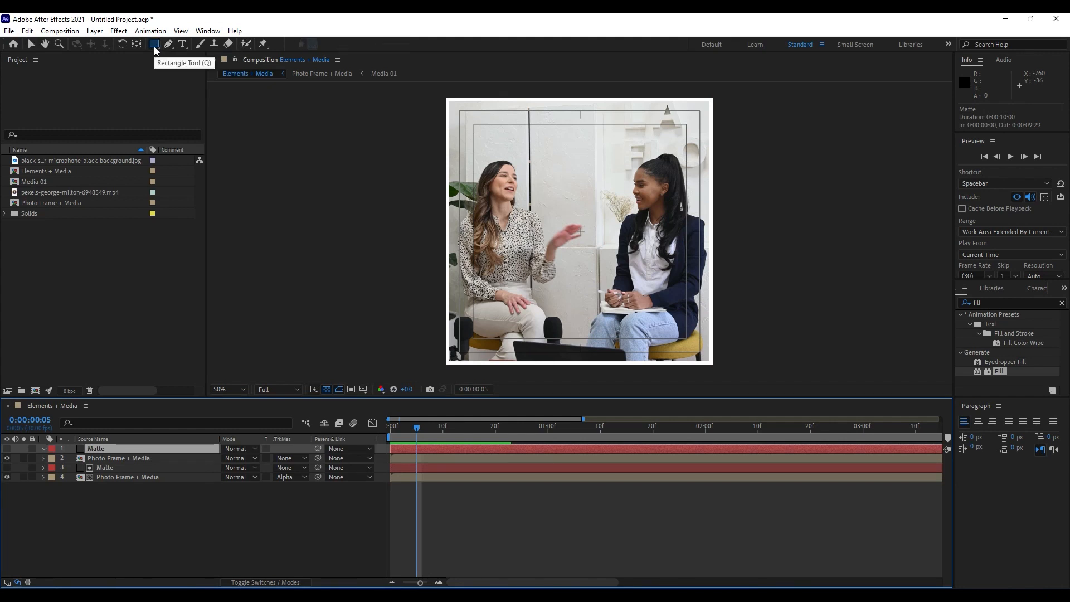
pyautogui.scroll(-2, 459, 125)
pyautogui.scroll(2, 563, 155)
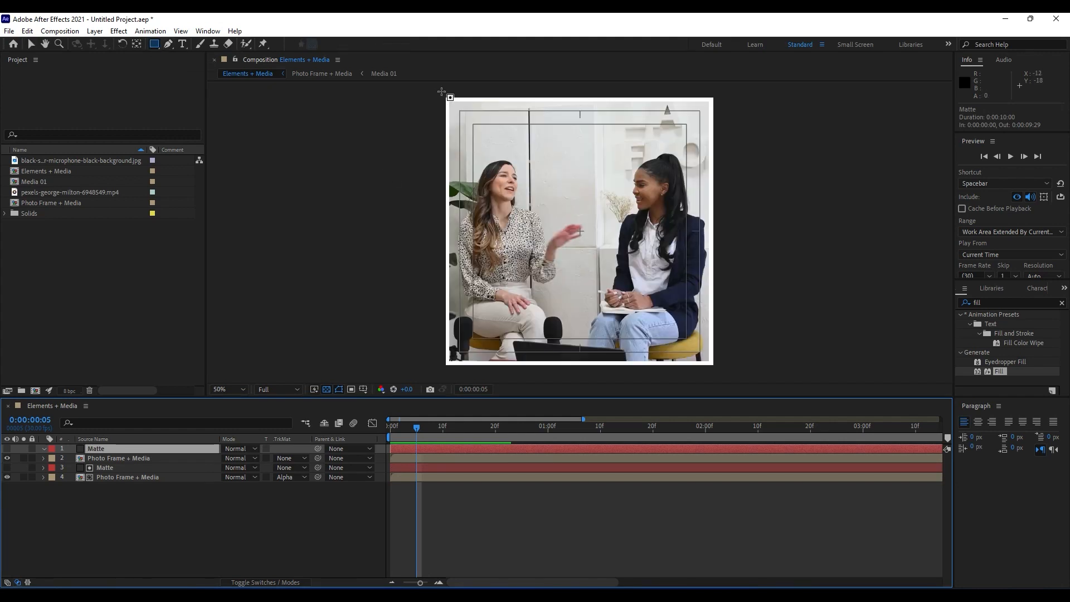
pyautogui.moveTo(437, 88); pyautogui.dragTo(727, 241)
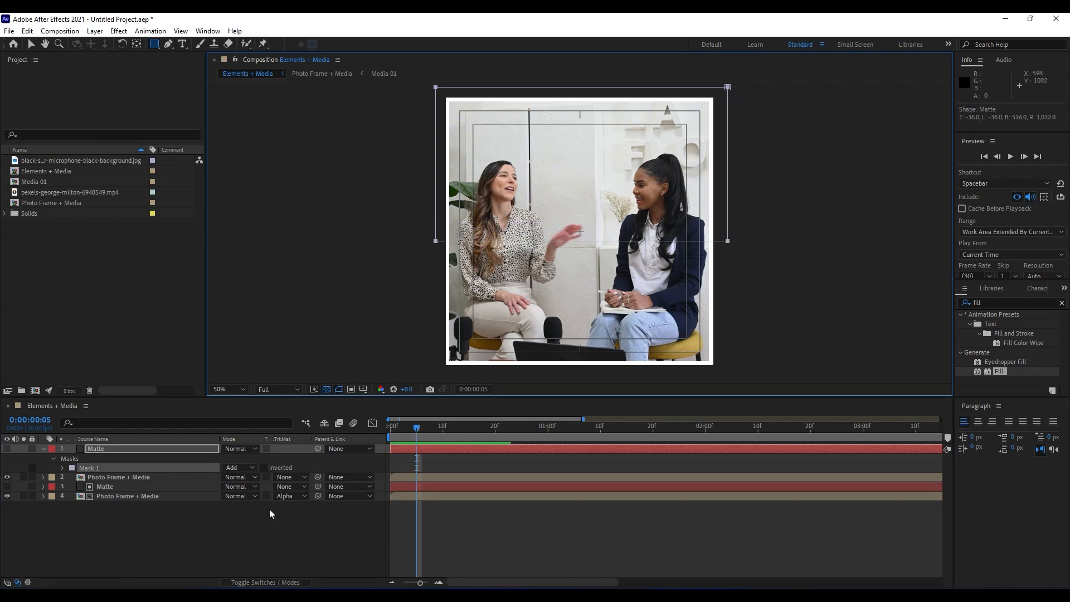
# Set a Mask Path keyframe for the topmost Matte at 0:00:01:05, matching the lower Matte's end keyframe, and return to 0:00:00:00.
pyautogui.click(121, 487)
pyautogui.press('u')
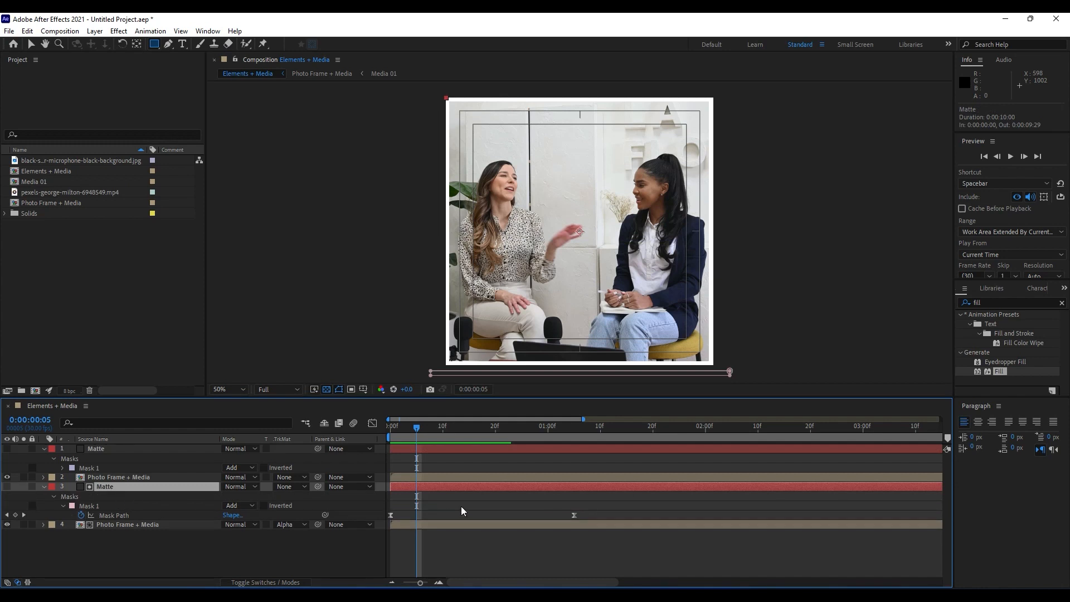
pyautogui.moveTo(473, 428); pyautogui.dragTo(574, 434)
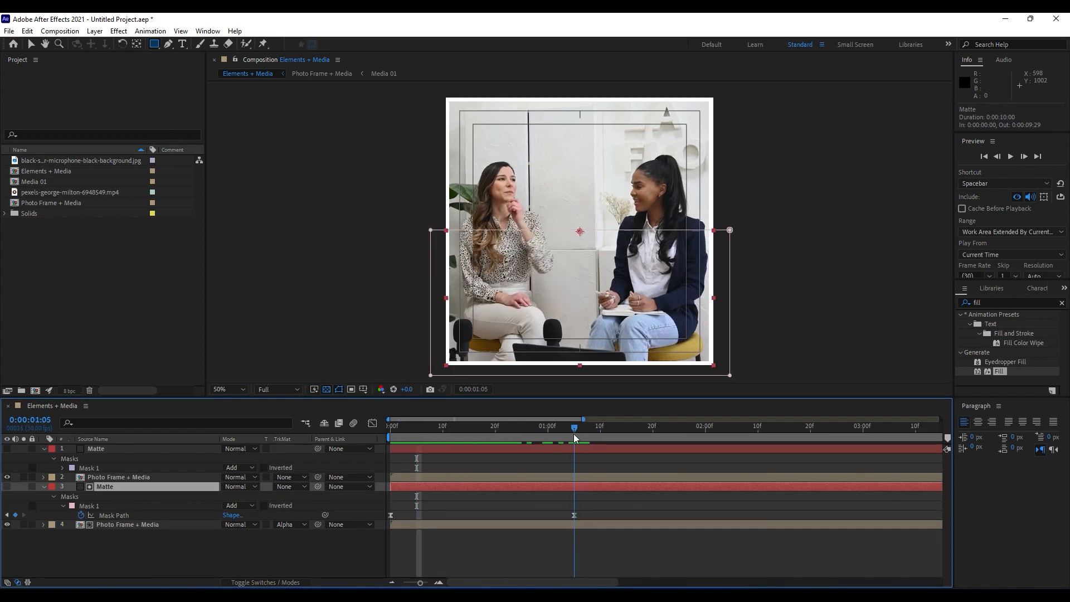
pyautogui.click(94, 448)
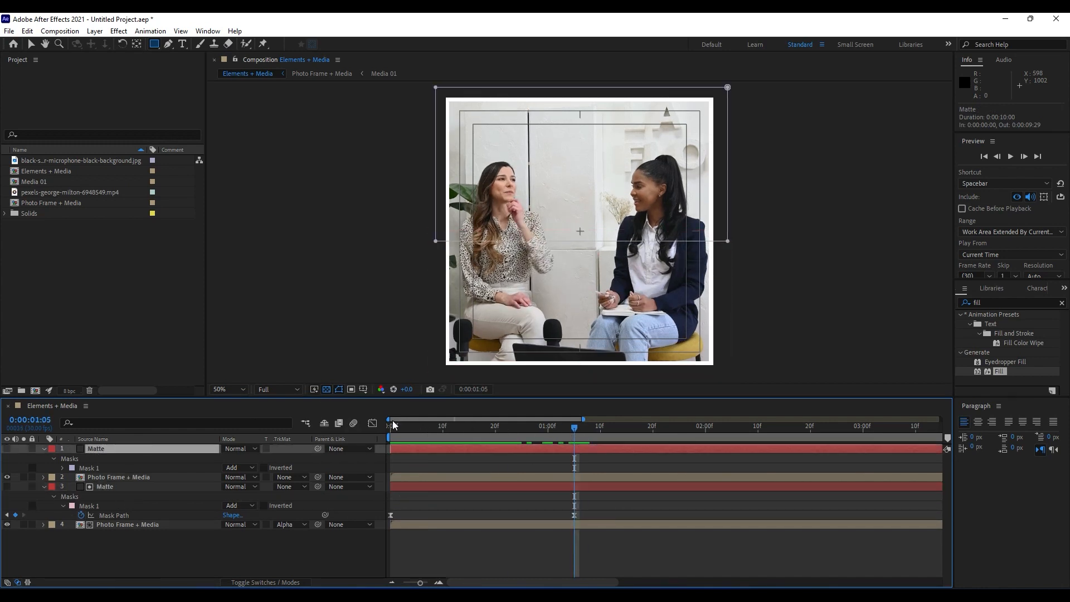
pyautogui.click(53, 460)
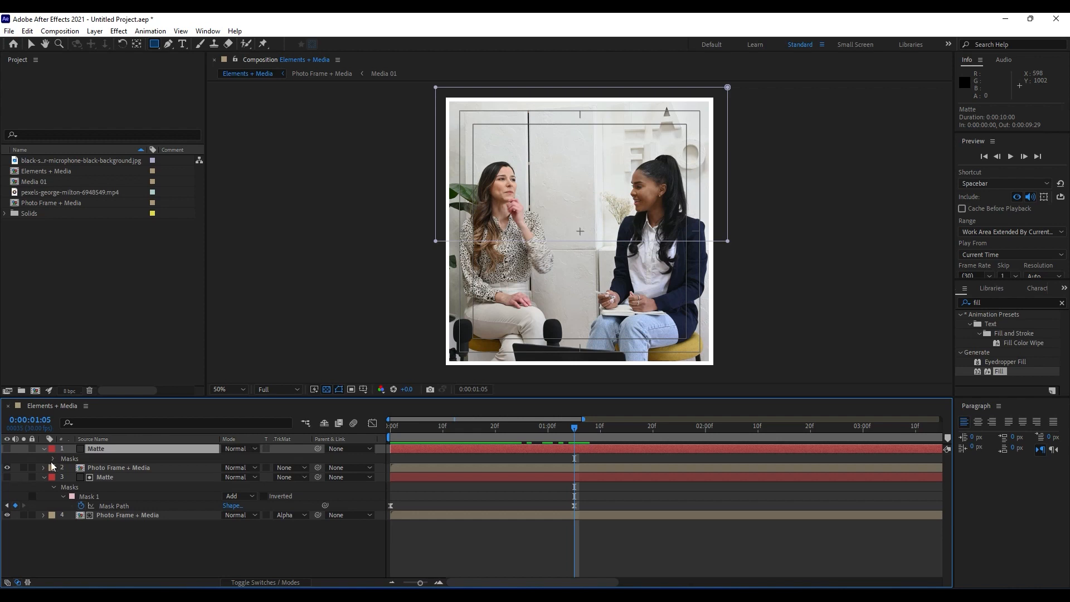
pyautogui.click(53, 460)
pyautogui.click(63, 469)
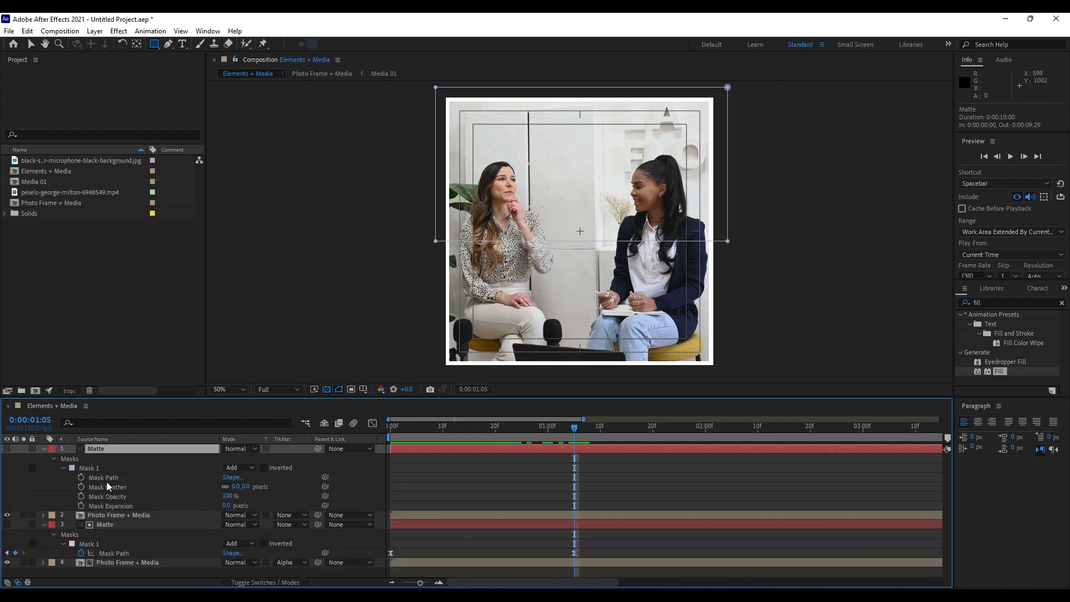
pyautogui.click(81, 478)
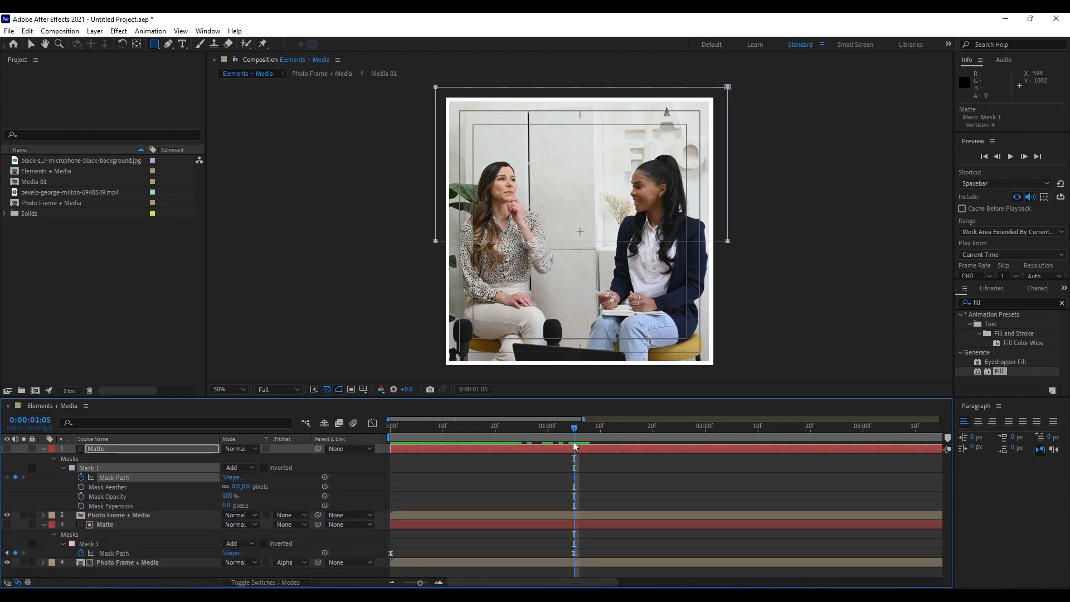
pyautogui.moveTo(574, 432); pyautogui.dragTo(350, 436)
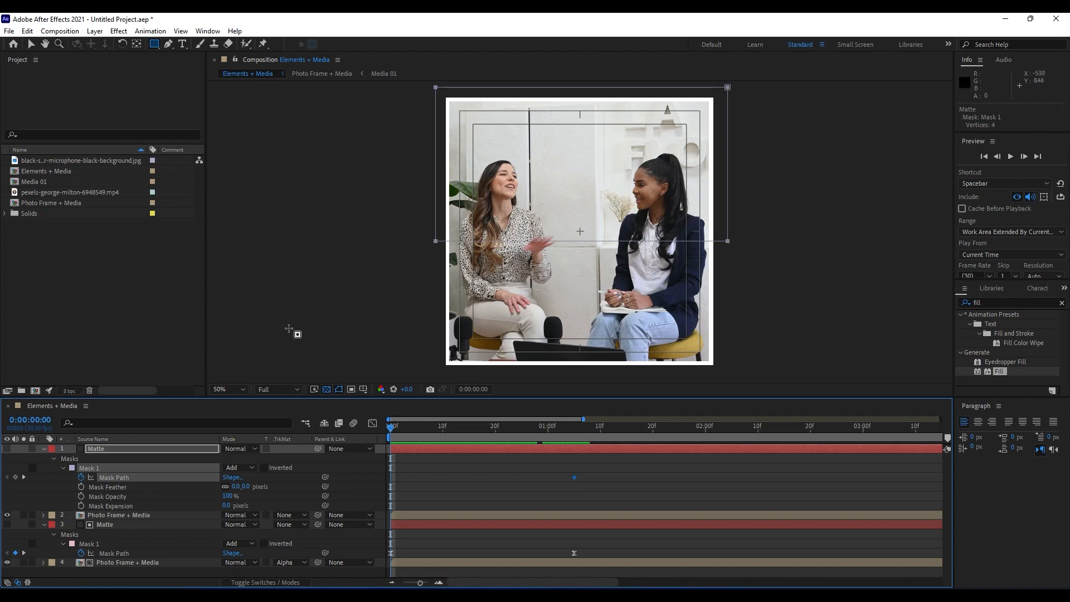
# Collapse the topmost Matte's mask at 0:00:00:00 by moving its lower edge up onto its upper edge, above the photo frame.
pyautogui.press('v')
pyautogui.click(583, 246)
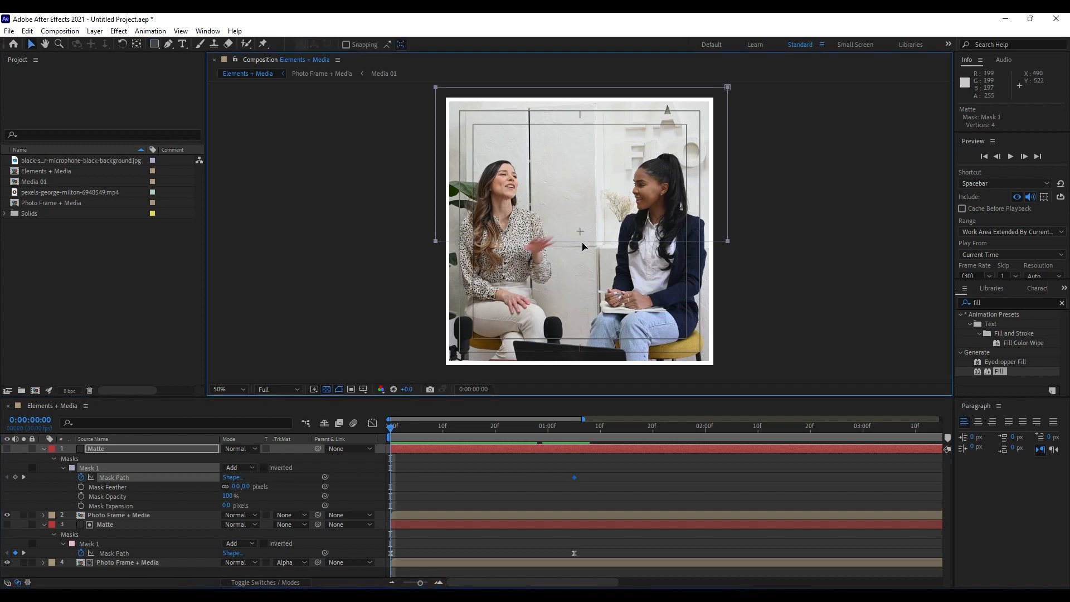
pyautogui.moveTo(581, 241); pyautogui.dragTo(582, 89)
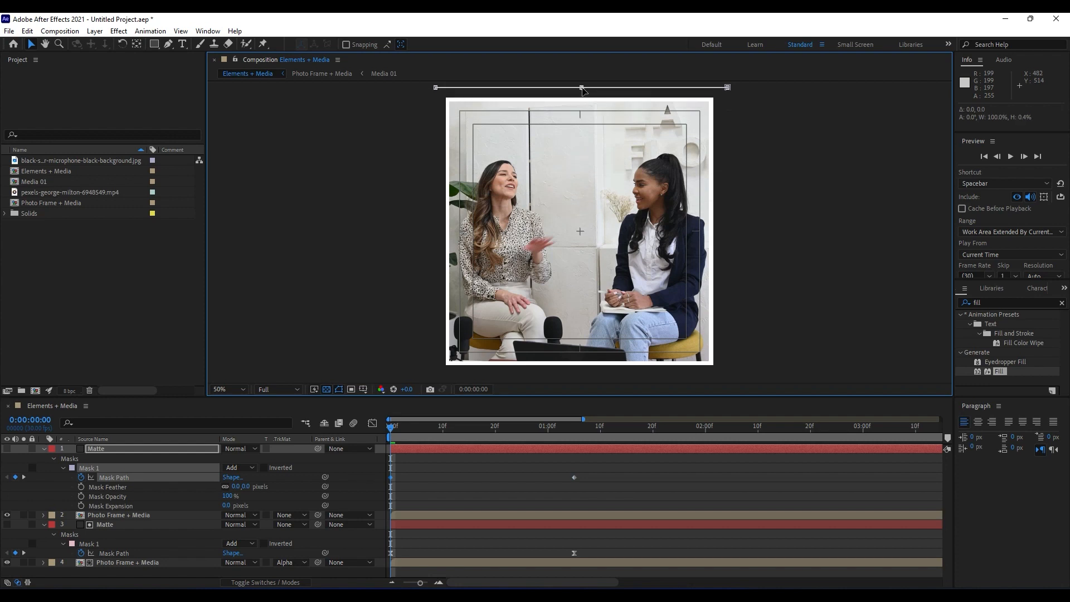
# Set the upper Photo Frame + Media layer to Alpha Matte "Matte" and preview the reveal, checking the frame at 0:00:00:07.
pyautogui.click(291, 516)
pyautogui.click(316, 467)
pyautogui.press('space')
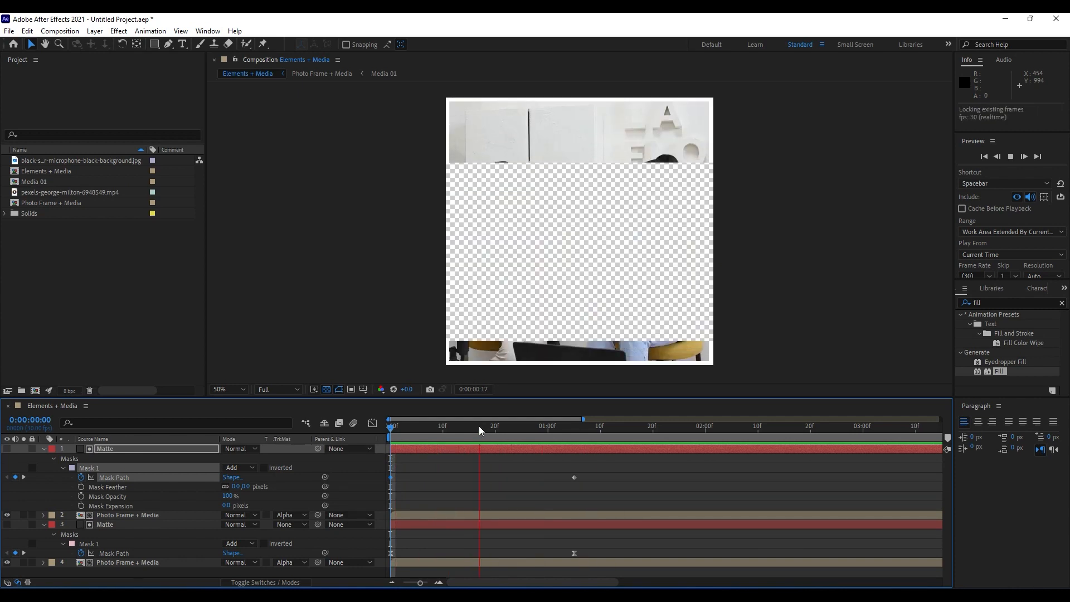
pyautogui.press('space')
pyautogui.moveTo(480, 428); pyautogui.dragTo(426, 428)
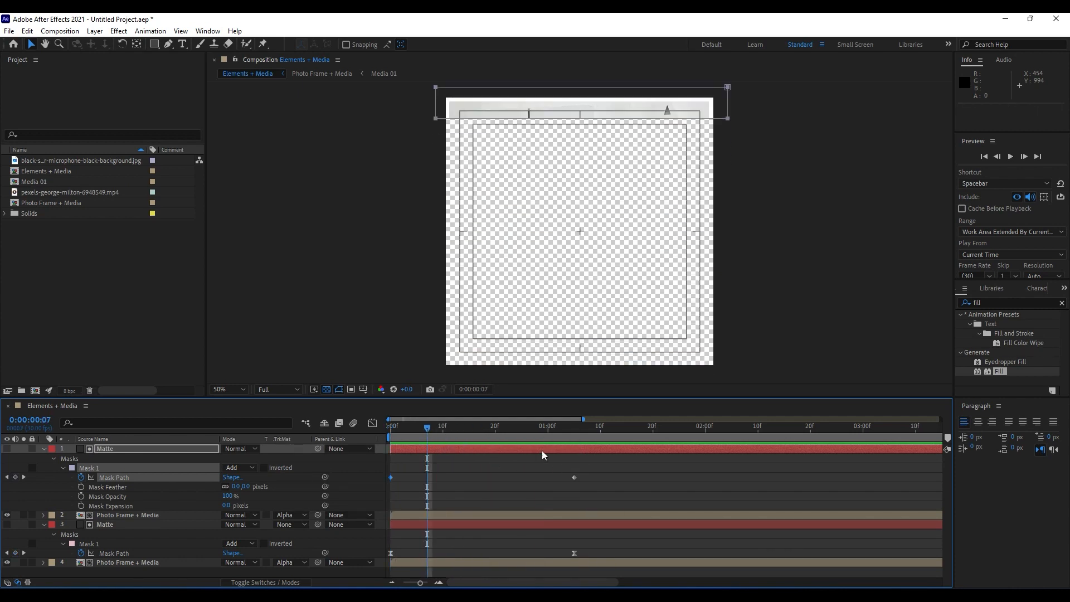
# Apply Easy Ease to the topmost Matte's Mask Path keyframes, shape their speed graph into a sharp central peak, and preview the reveal.
pyautogui.moveTo(605, 465); pyautogui.dragTo(377, 496)
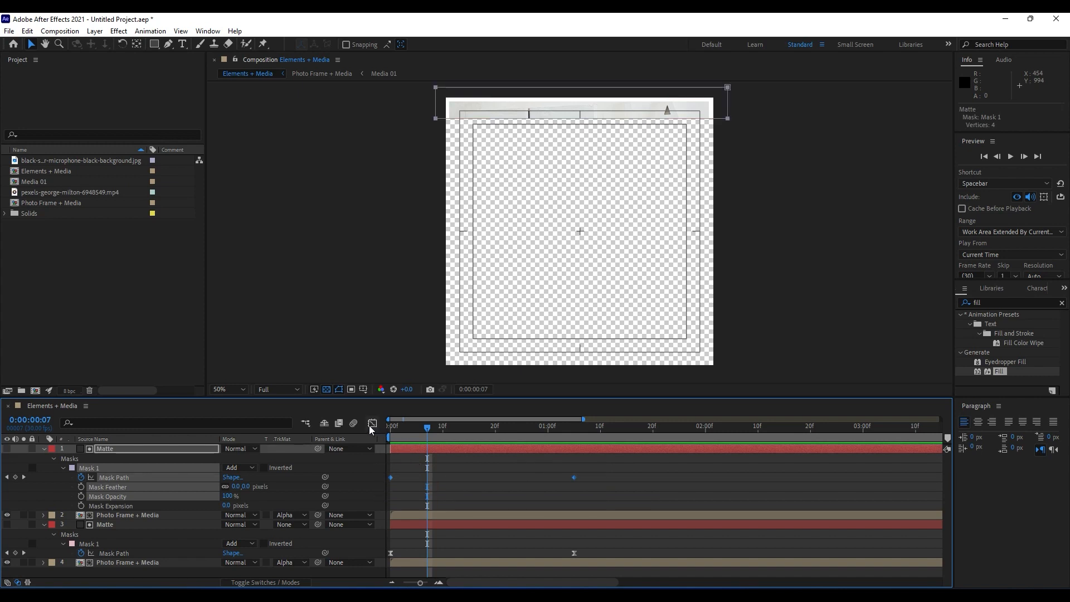
pyautogui.press('F9')
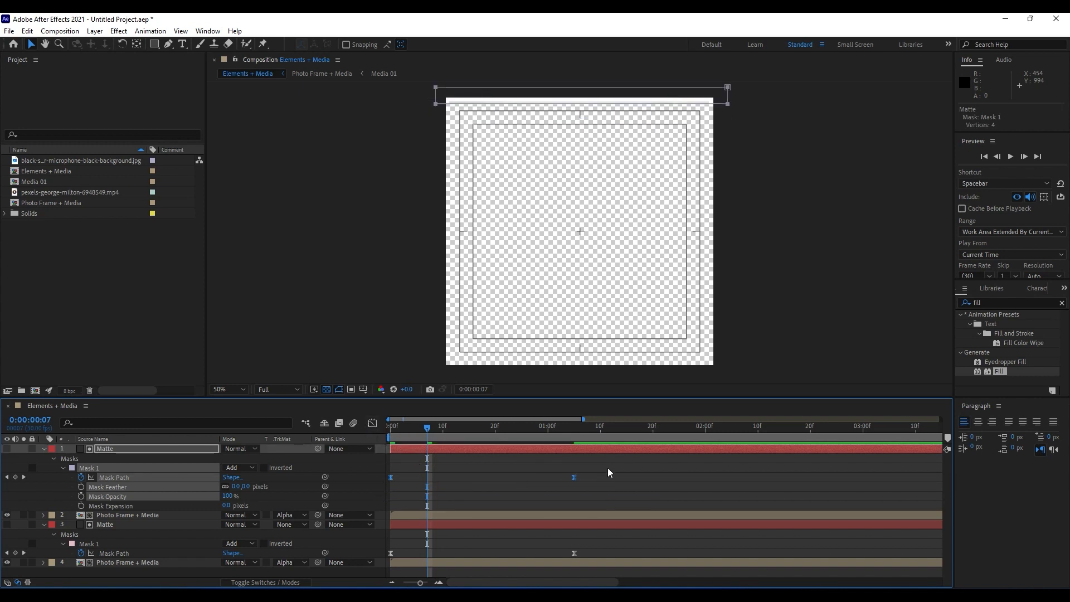
pyautogui.click(372, 423)
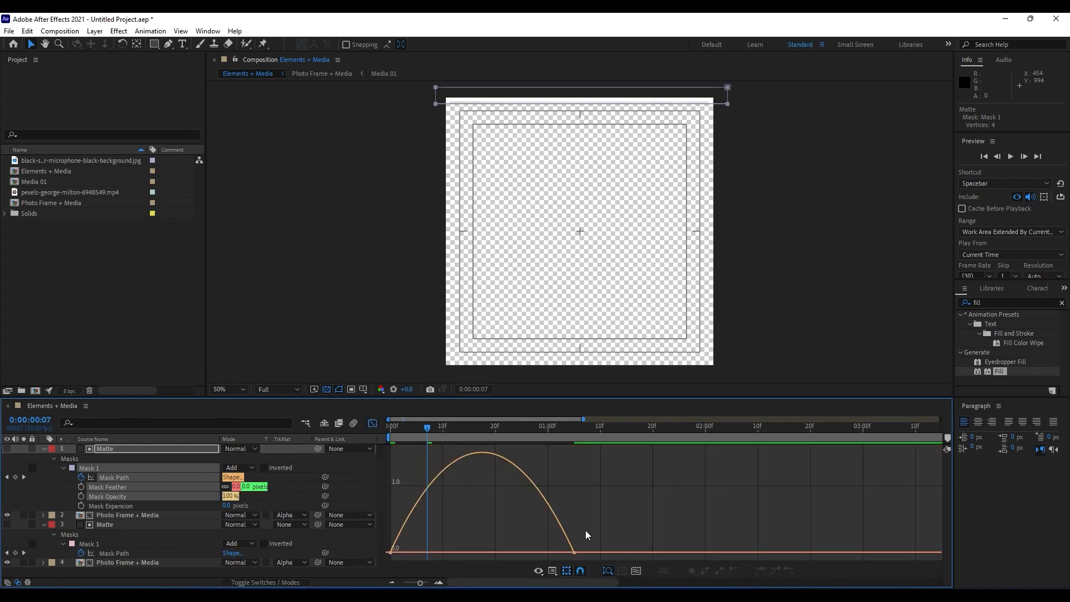
pyautogui.click(574, 552)
pyautogui.moveTo(544, 553); pyautogui.dragTo(374, 560)
pyautogui.moveTo(398, 552); pyautogui.dragTo(474, 553)
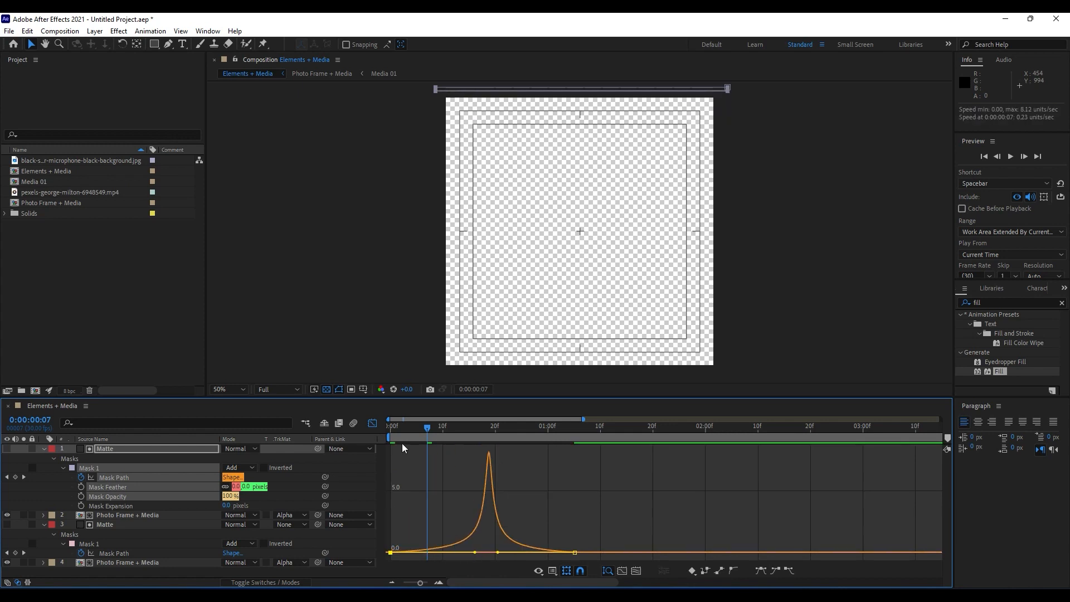
pyautogui.click(373, 425)
pyautogui.press('space')
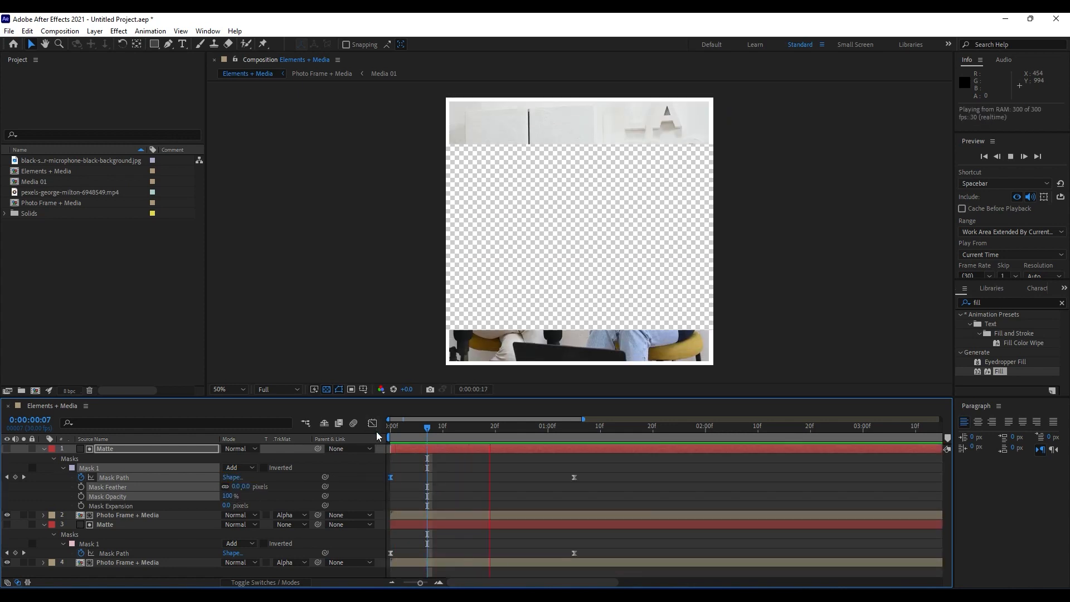
pyautogui.press('space')
pyautogui.press('space')
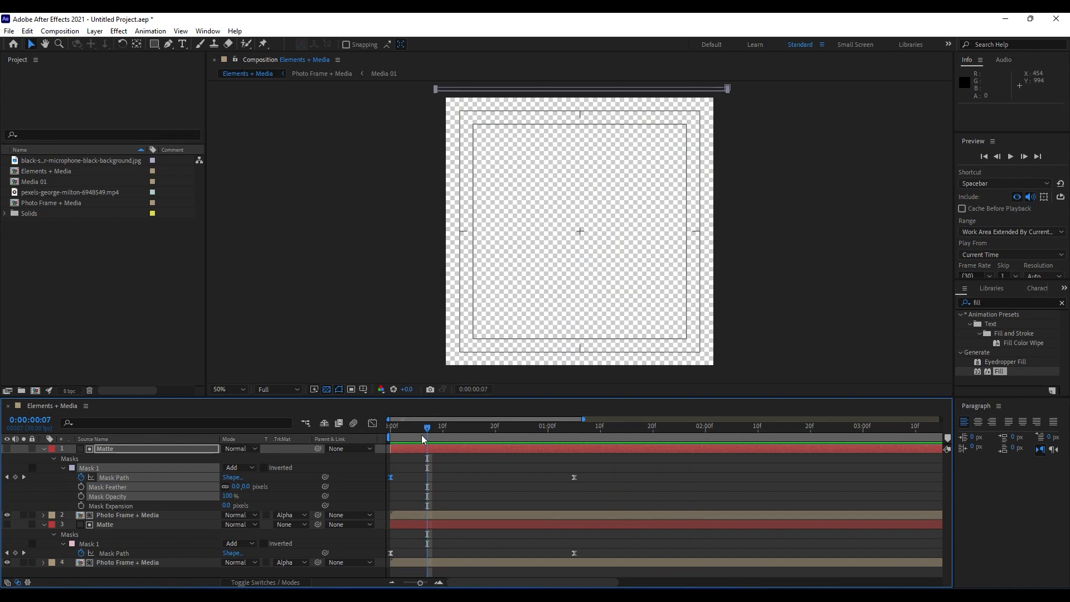
pyautogui.press('space')
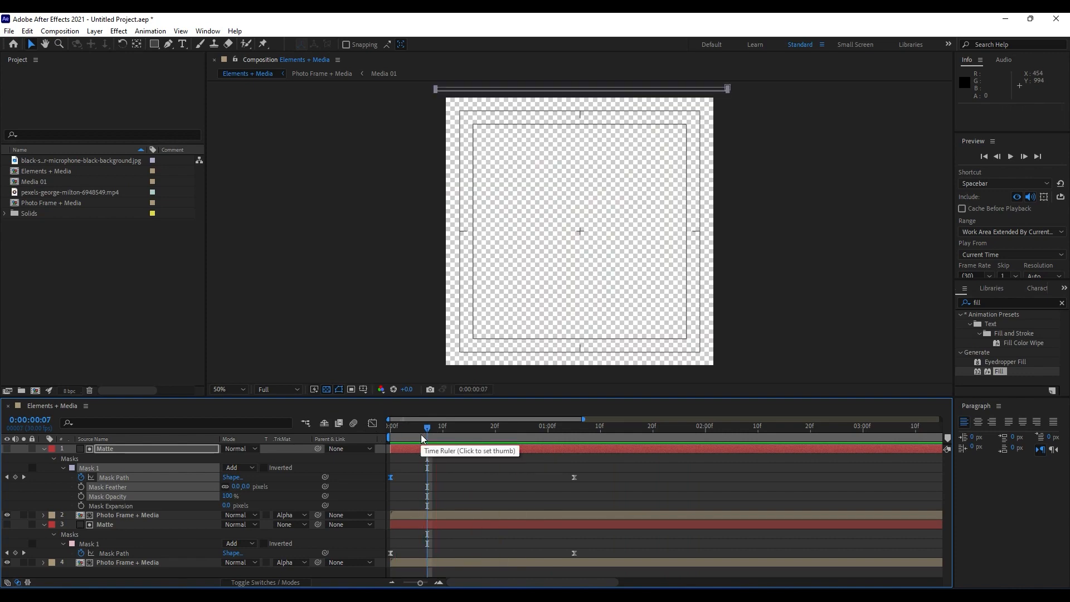
# Move the end Mask Path keyframes of both Matte layers to about 0:00:01:21 and preview the slower reveal.
pyautogui.moveTo(596, 474); pyautogui.dragTo(628, 558)
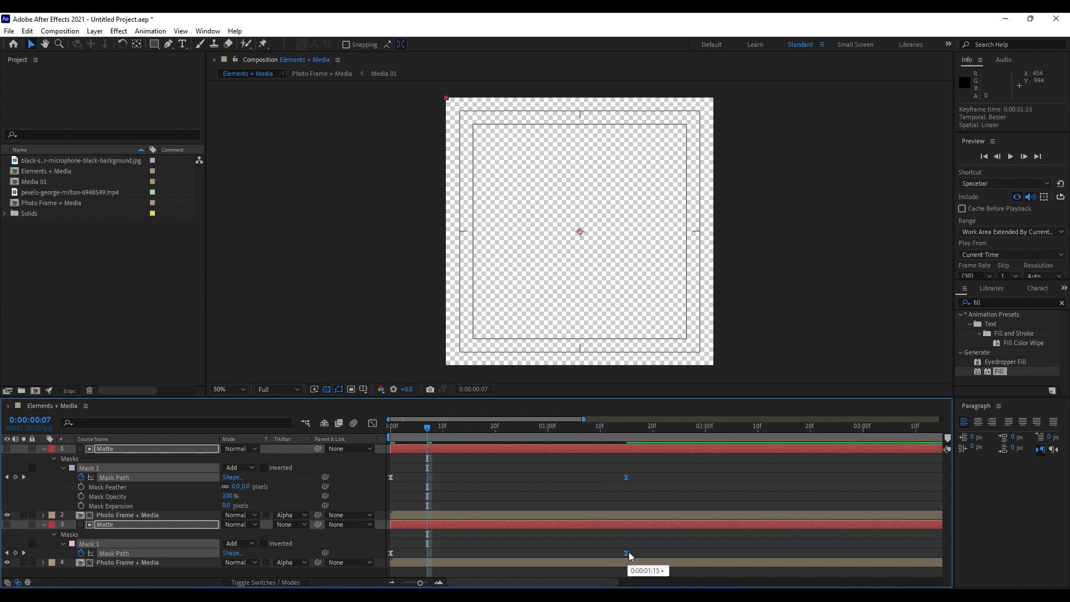
pyautogui.press('space')
pyautogui.press('space')
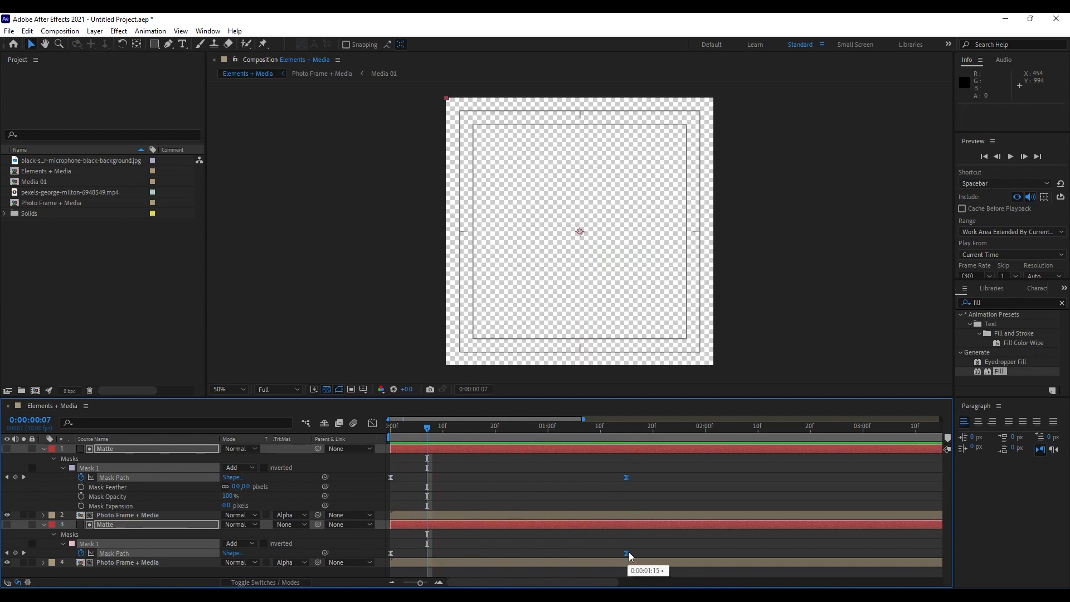
pyautogui.press('space')
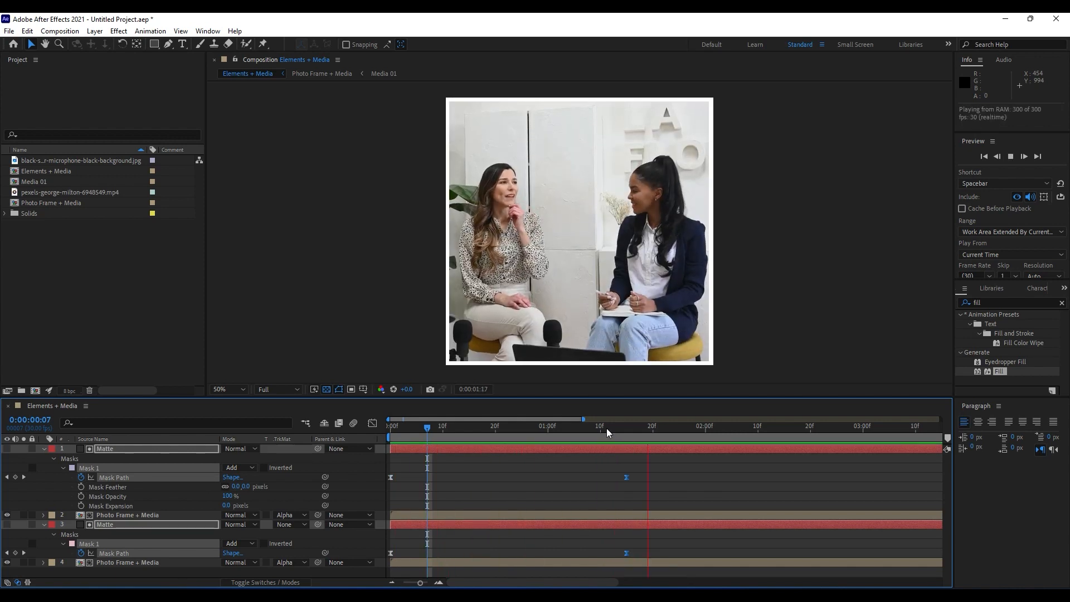
pyautogui.click(606, 428)
pyautogui.moveTo(626, 477); pyautogui.dragTo(658, 483)
pyautogui.press('space')
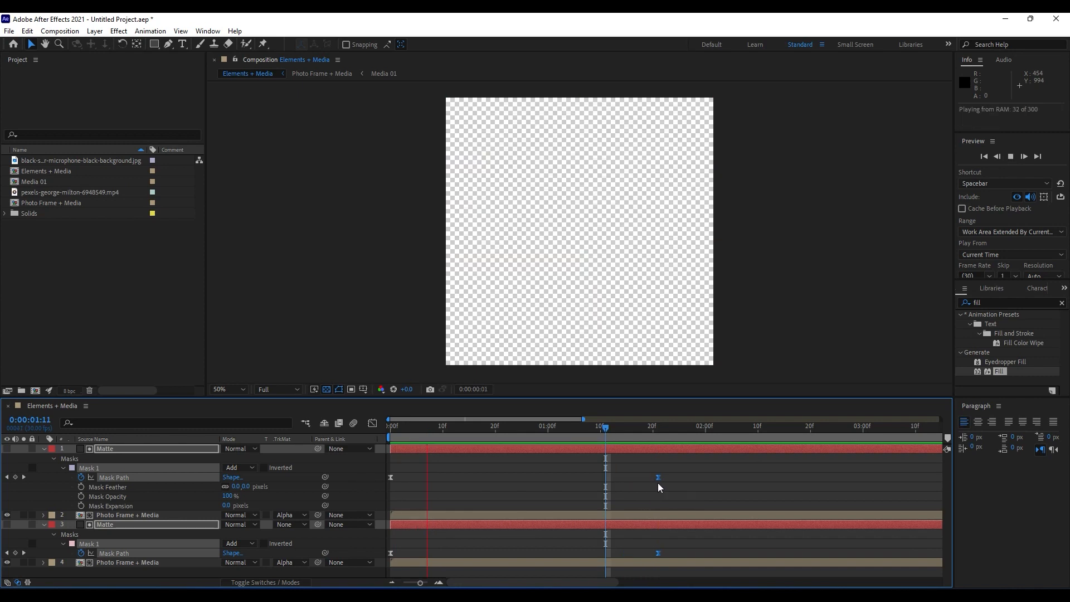
pyautogui.press('space')
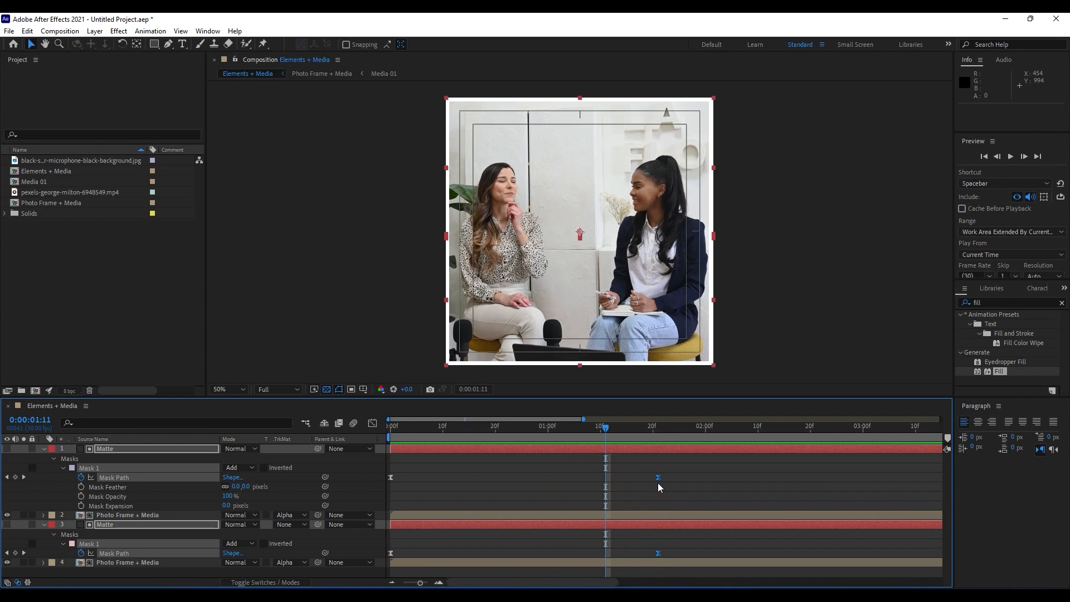
# Collapse the Matte layers' properties and give all four layers the Purple label colour.
pyautogui.click(44, 450)
pyautogui.click(131, 497)
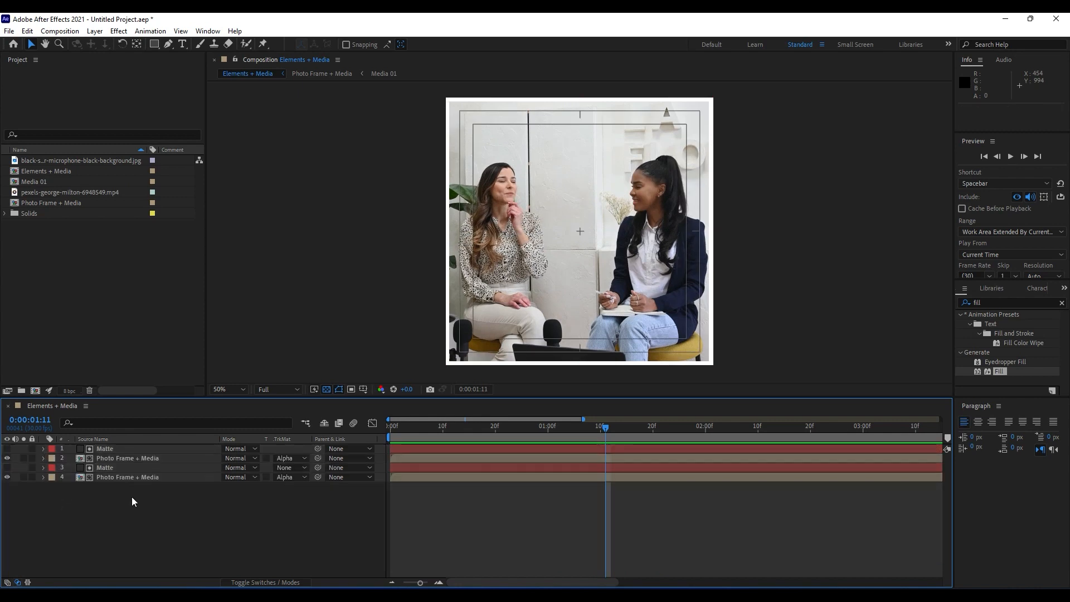
pyautogui.moveTo(135, 496); pyautogui.dragTo(96, 417)
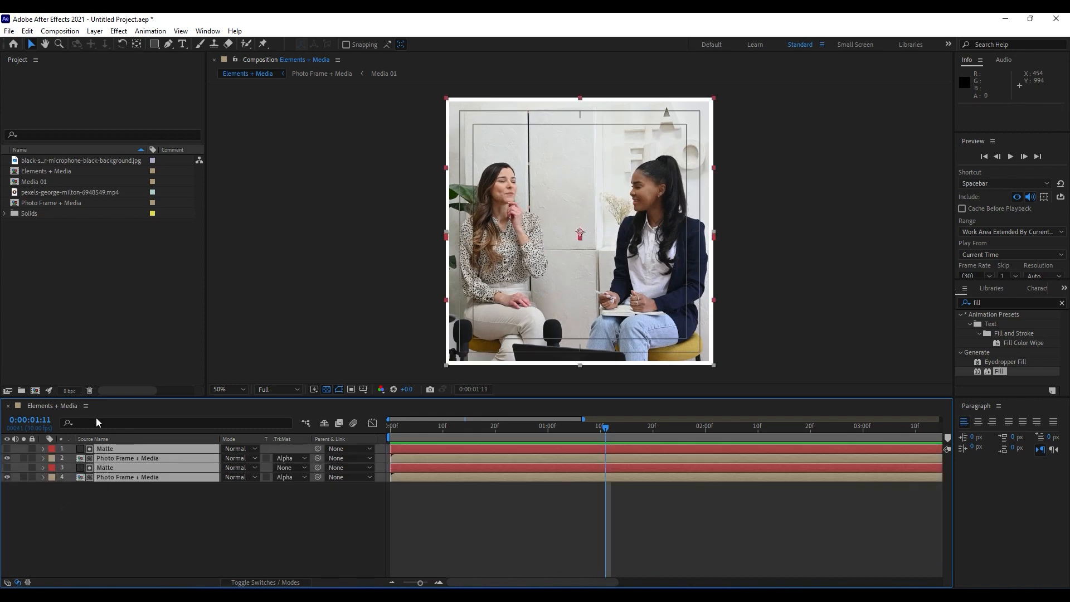
pyautogui.click(49, 480)
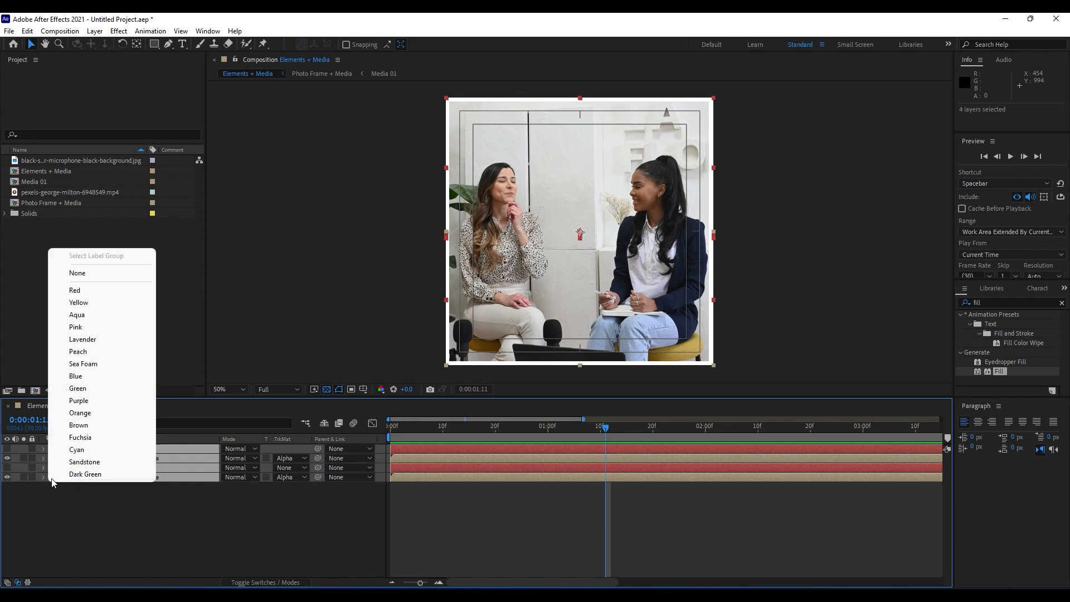
pyautogui.click(93, 402)
pyautogui.click(147, 544)
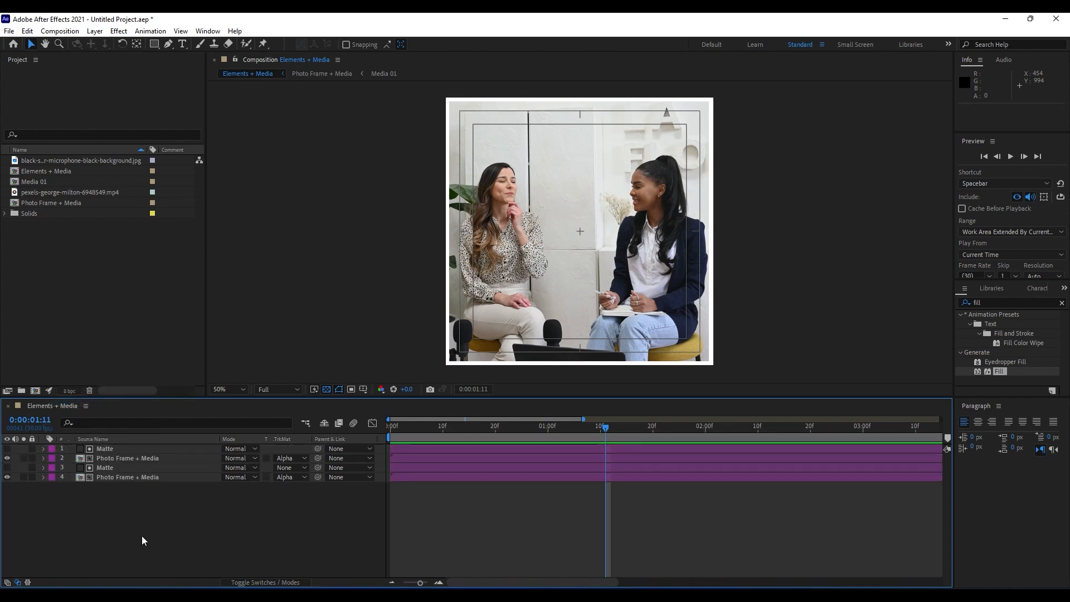
# Duplicate the lower Matte and Photo Frame + Media pair and shift the upper copy one frame to start at 0:00:00:01.
pyautogui.moveTo(396, 422); pyautogui.dragTo(549, 413)
pyautogui.moveTo(110, 506); pyautogui.dragTo(108, 466)
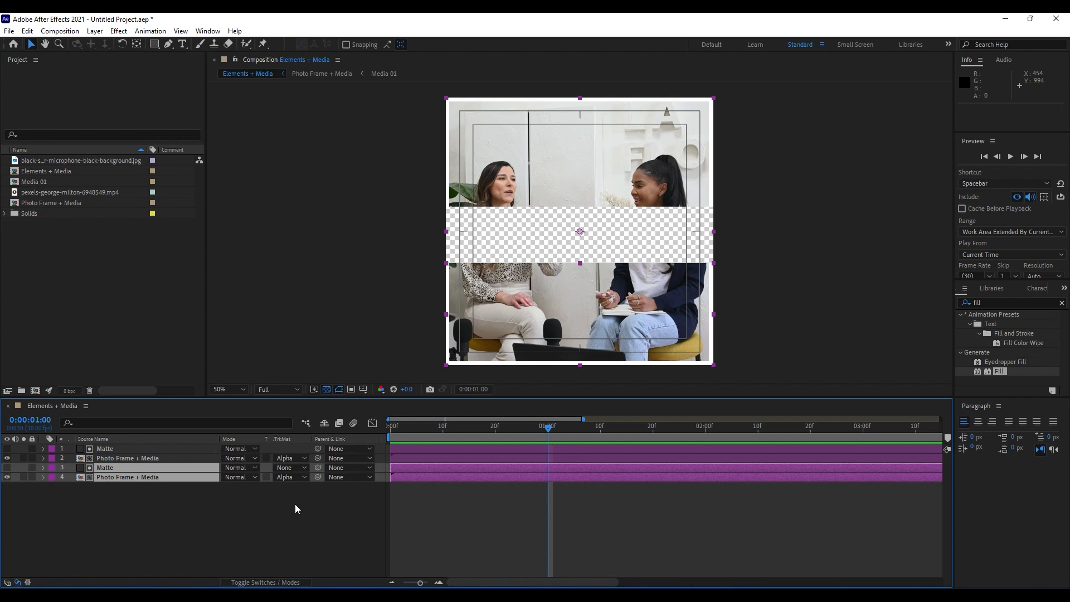
pyautogui.hotkey('ctrl', 'd')
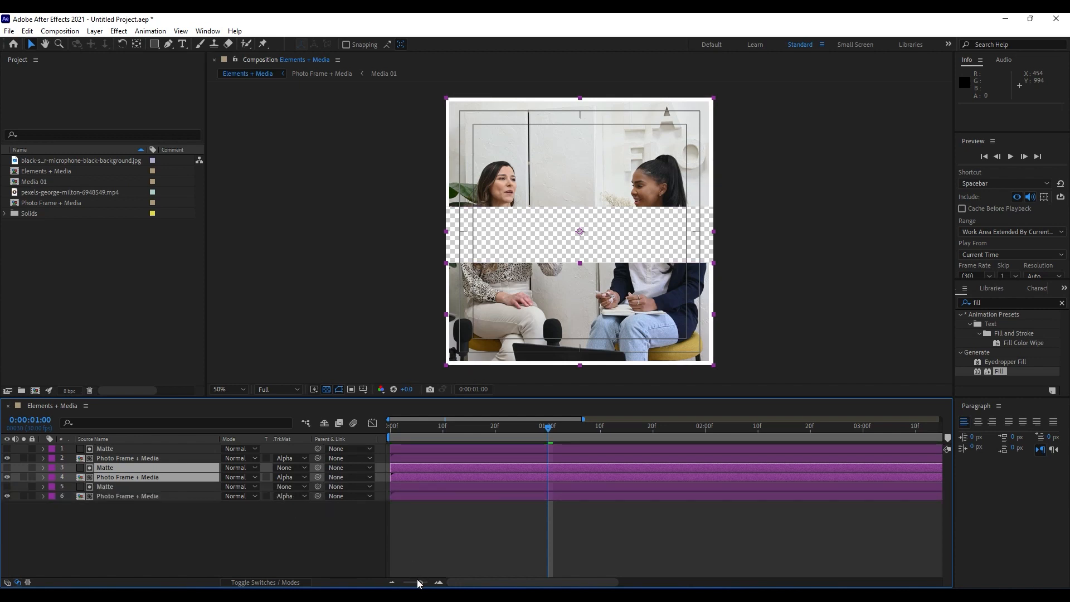
pyautogui.moveTo(418, 581); pyautogui.dragTo(424, 582)
pyautogui.moveTo(511, 583); pyautogui.dragTo(451, 577)
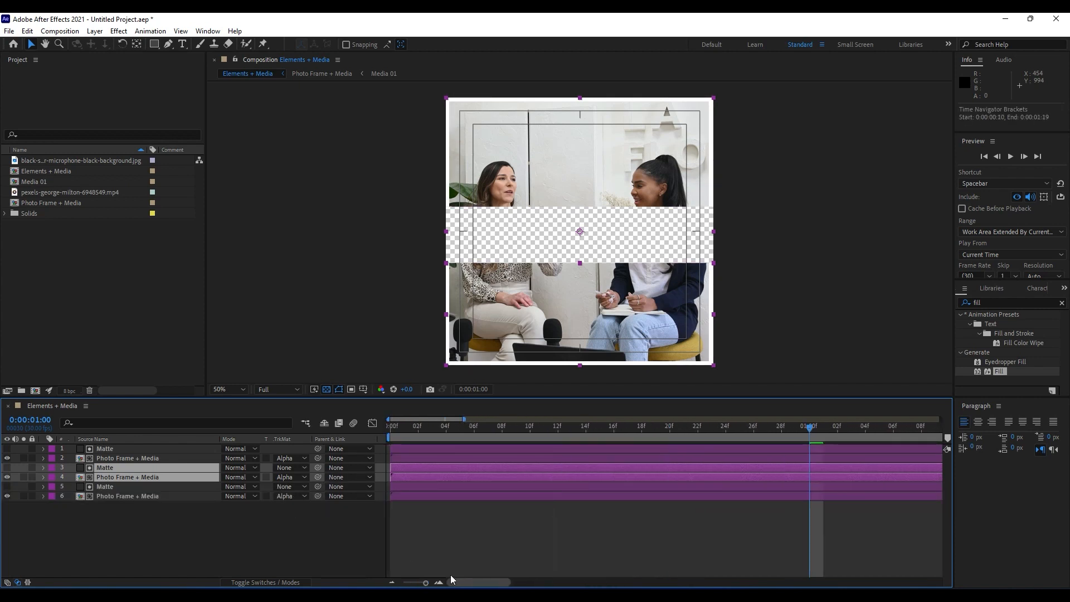
pyautogui.moveTo(404, 474); pyautogui.dragTo(416, 481)
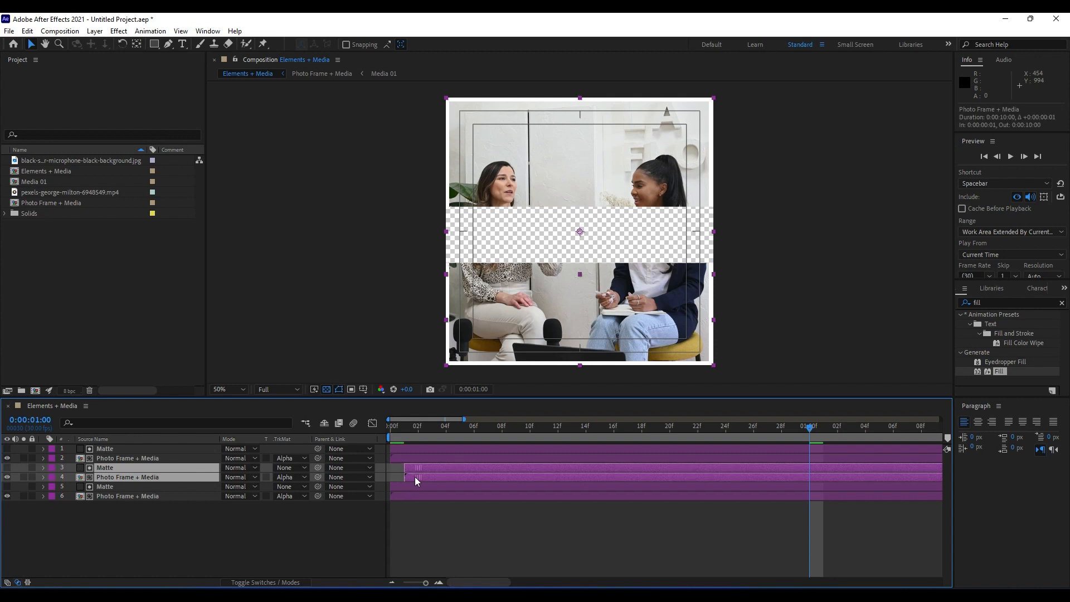
# Duplicate the topmost Matte and Photo Frame + Media pair, shift the upper copy one frame, and check the frame at 0:00:00:15.
pyautogui.click(115, 459)
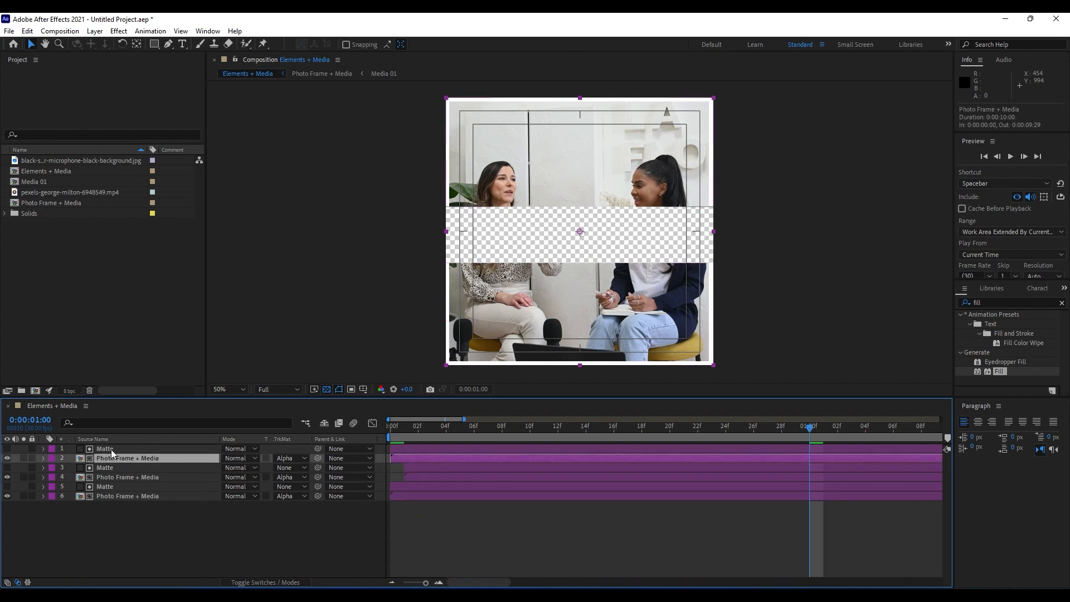
pyautogui.keyDown('ctrl'); pyautogui.click(112, 449); pyautogui.keyUp('ctrl')
pyautogui.hotkey('ctrl', 'd')
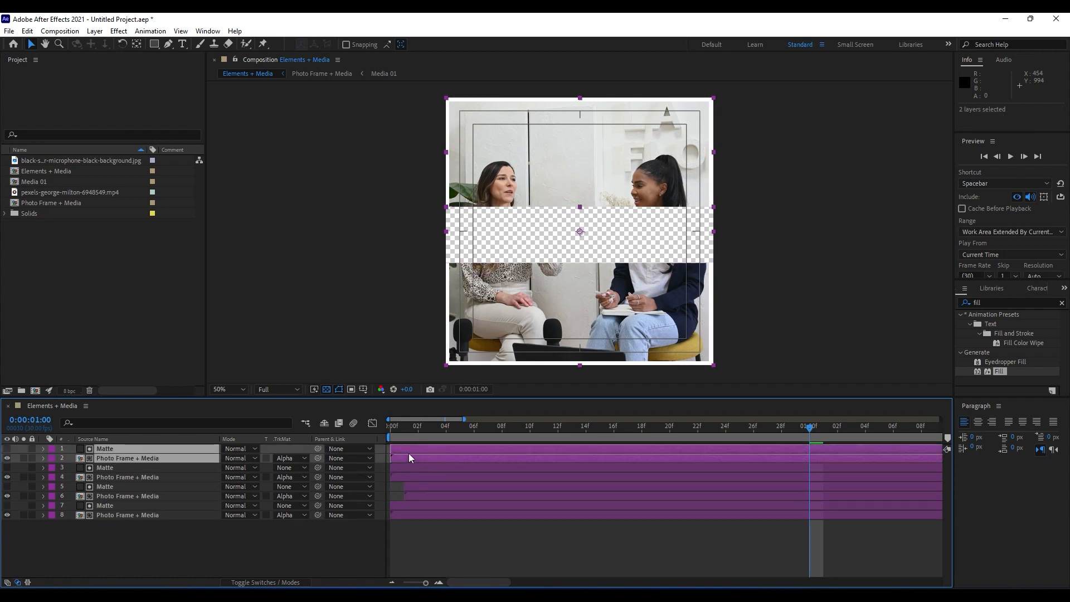
pyautogui.hotkey('ctrl', 'shift', 'a')
pyautogui.click(117, 458)
pyautogui.keyDown('ctrl'); pyautogui.click(114, 449); pyautogui.keyUp('ctrl')
pyautogui.moveTo(400, 456); pyautogui.dragTo(594, 433)
pyautogui.click(172, 539)
# Apply the Fill effect to Photo Frame + Media layers 8 and 4 and preview the coloured leading edges.
pyautogui.click(179, 515)
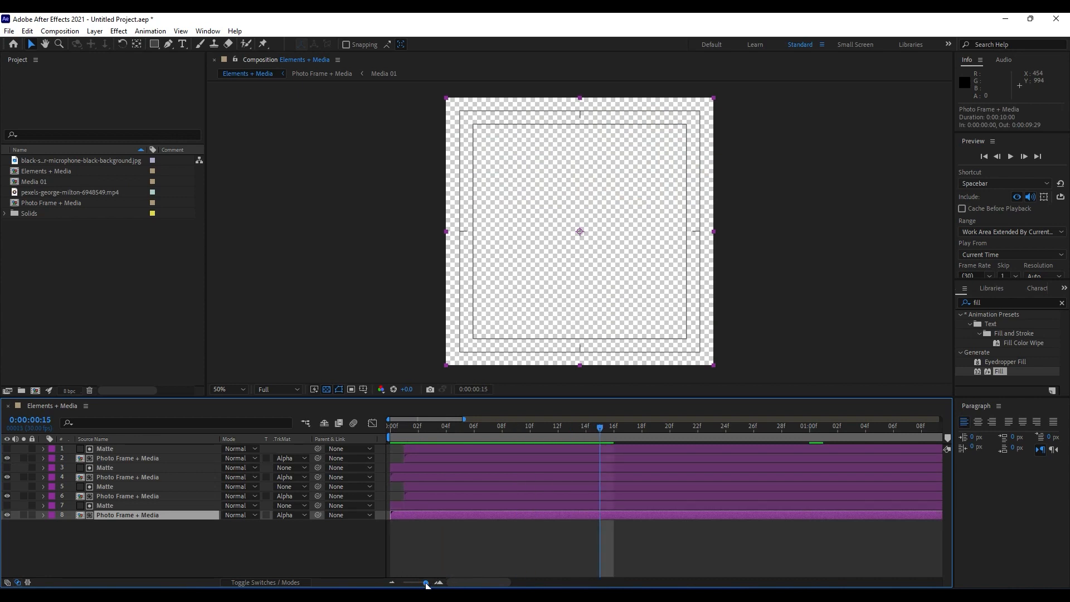
pyautogui.moveTo(425, 583); pyautogui.dragTo(413, 584)
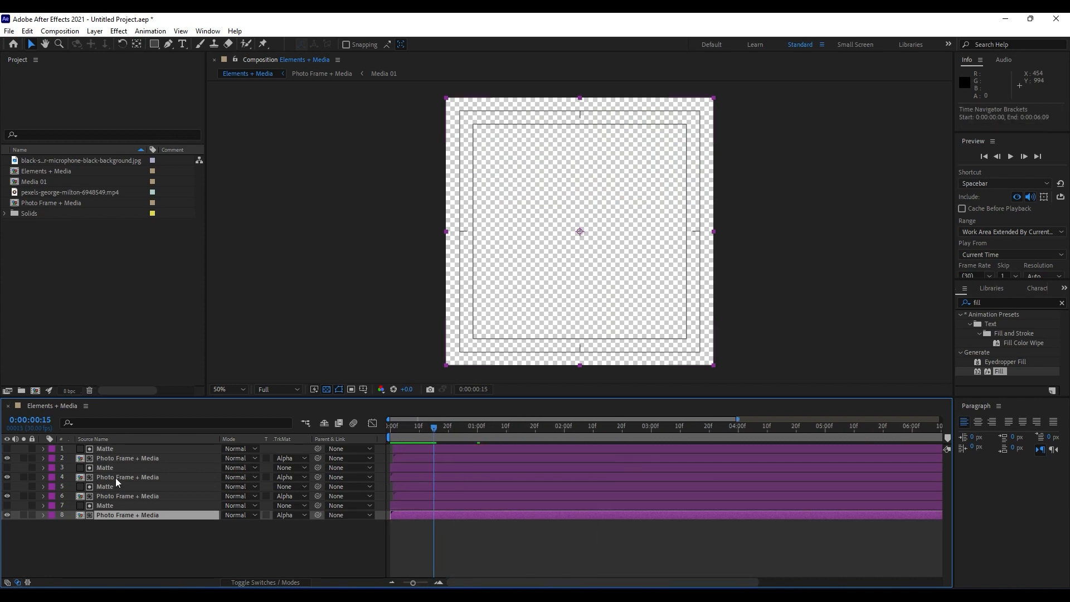
pyautogui.moveTo(1000, 371); pyautogui.dragTo(144, 514)
pyautogui.moveTo(996, 376); pyautogui.dragTo(123, 479)
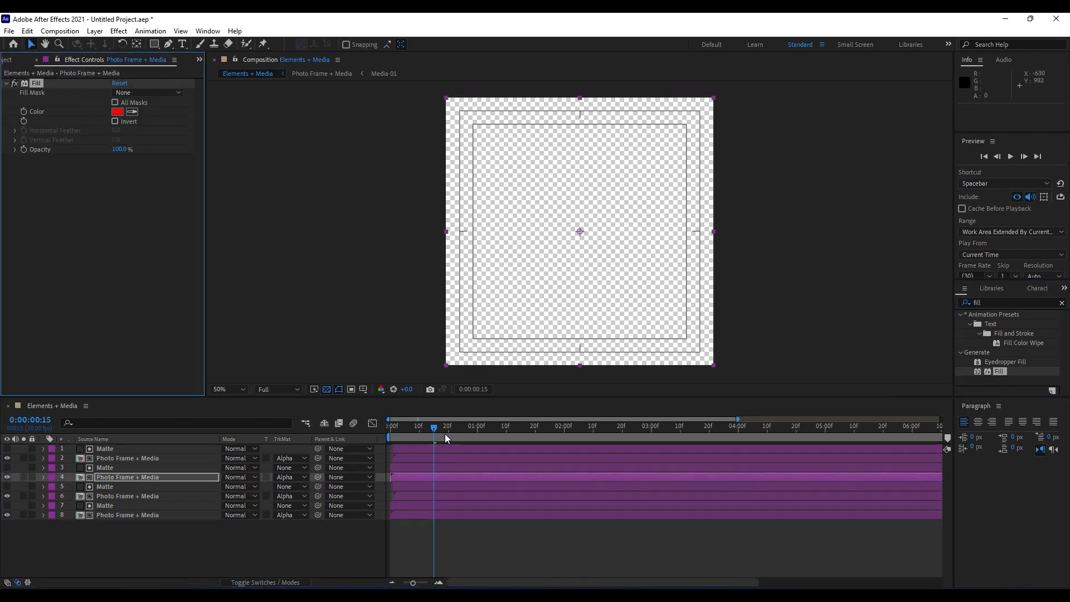
pyautogui.moveTo(445, 434); pyautogui.dragTo(475, 442)
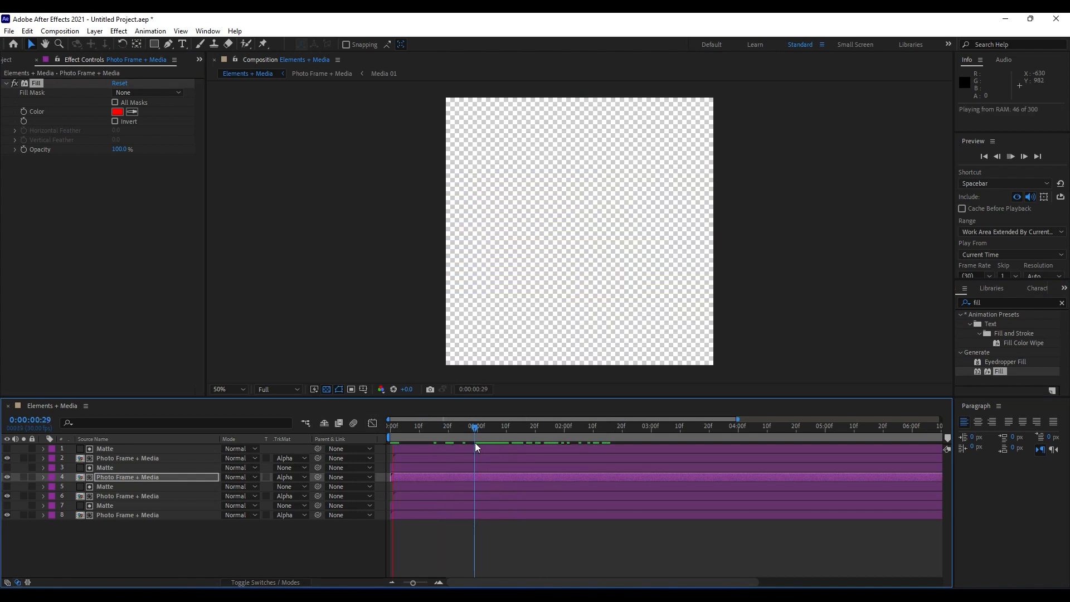
pyautogui.press('space')
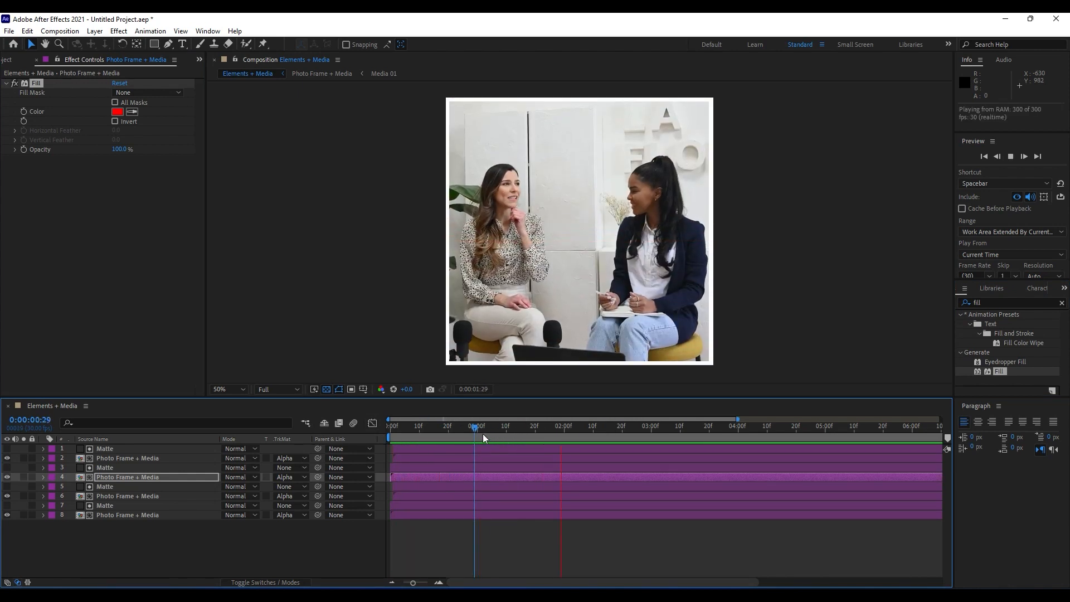
pyautogui.press('space')
# Set the Fill color of Photo Frame + Media layer 4 to FFFFFF.
pyautogui.click(117, 111)
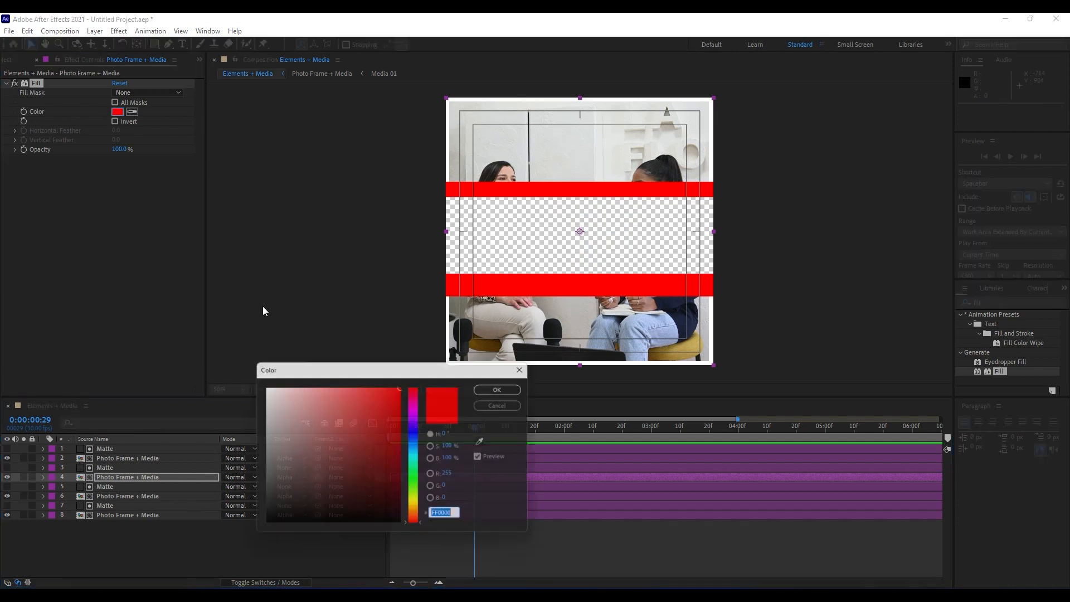
pyautogui.write('ffffff')
pyautogui.click(497, 390)
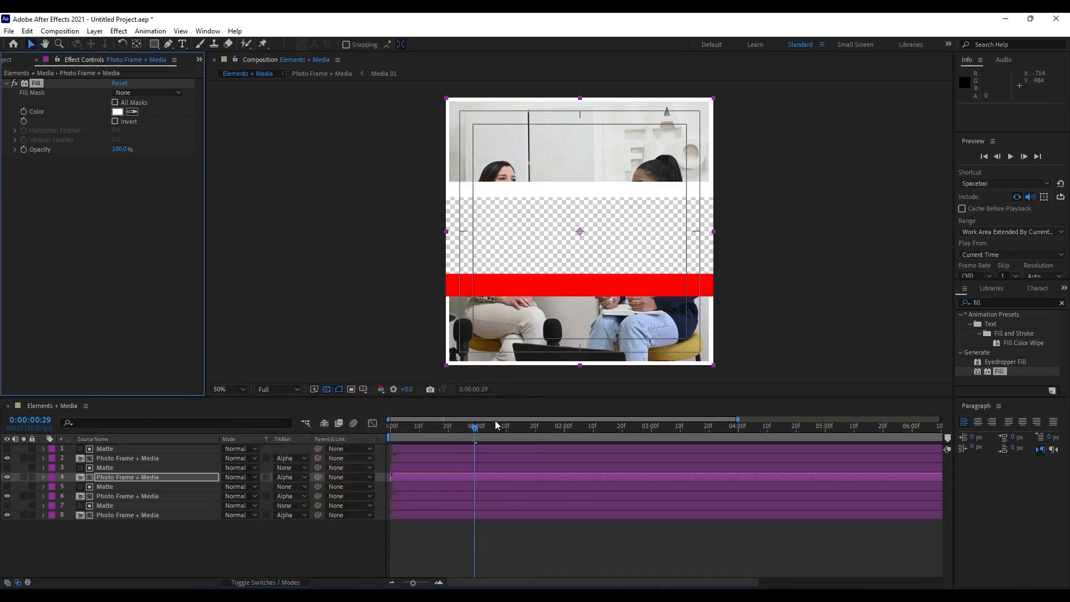
# Set the Fill color of Photo Frame + Media layer 8 to FFFFFF, preview the animation, and check the frame at 0:00:01:15.
pyautogui.click(142, 515)
pyautogui.click(117, 112)
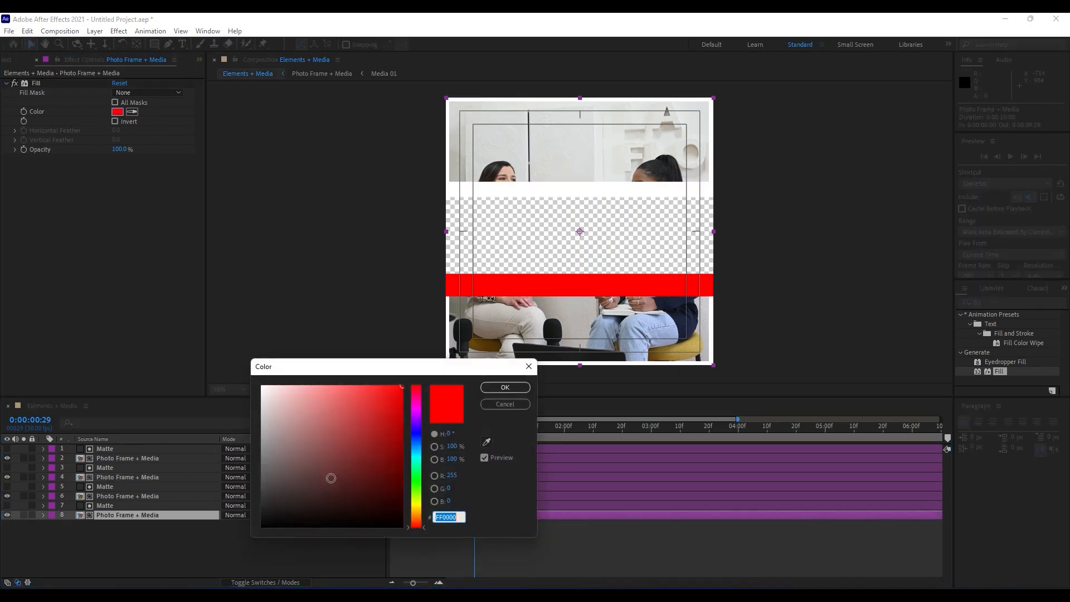
pyautogui.write('ffffff')
pyautogui.click(501, 388)
pyautogui.press('space')
pyautogui.click(521, 427)
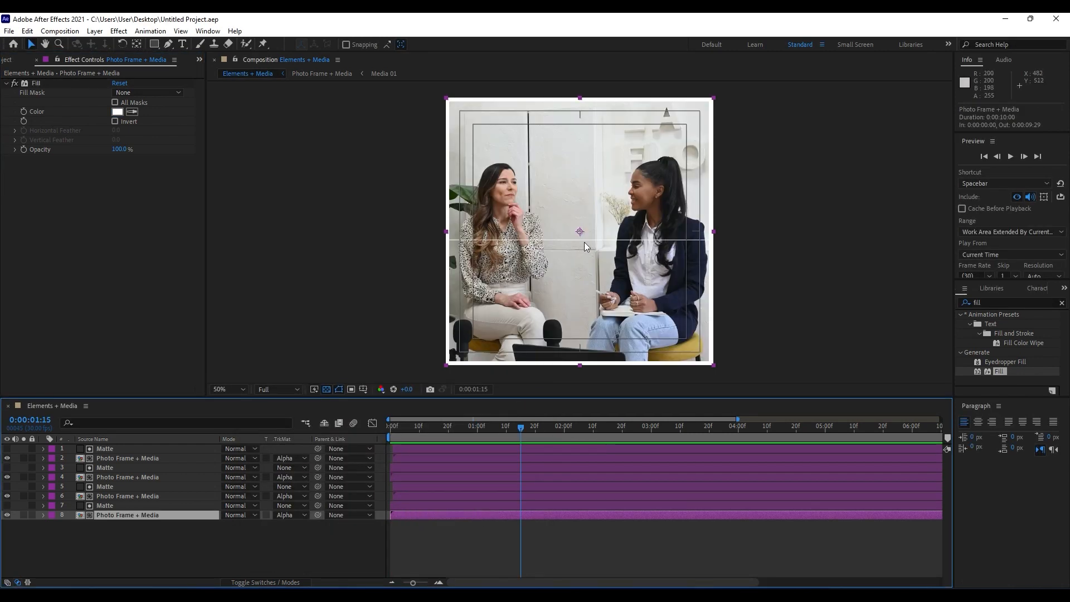
# At Matte layer 3's 0:00:01:21 Mask Path keyframe, raise the mask's lower edge, scaling its height to about 94.2%.
pyautogui.click(112, 471)
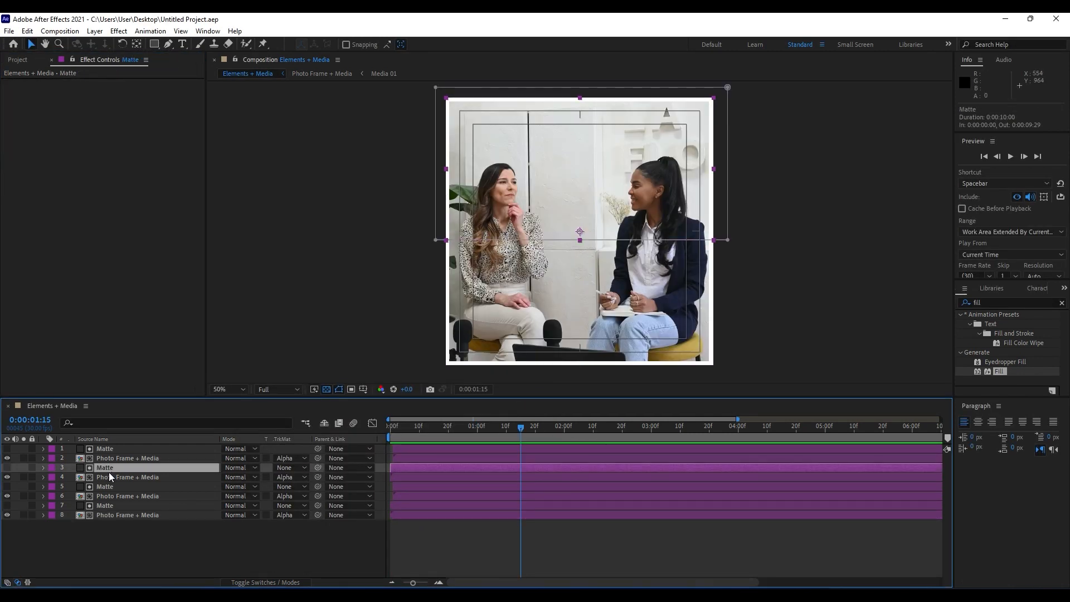
pyautogui.press('m')
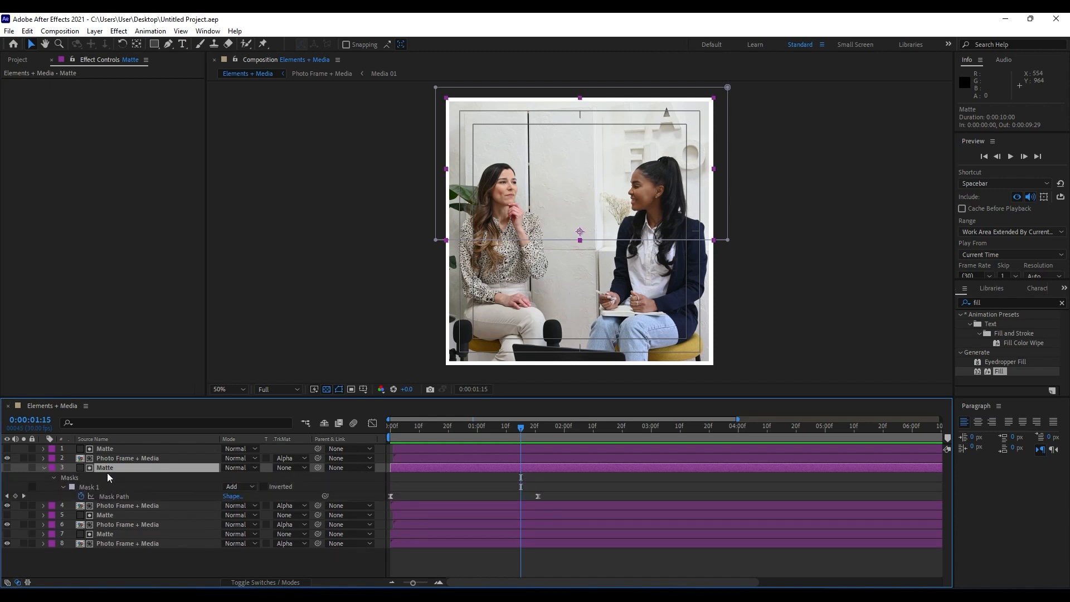
pyautogui.press('k')
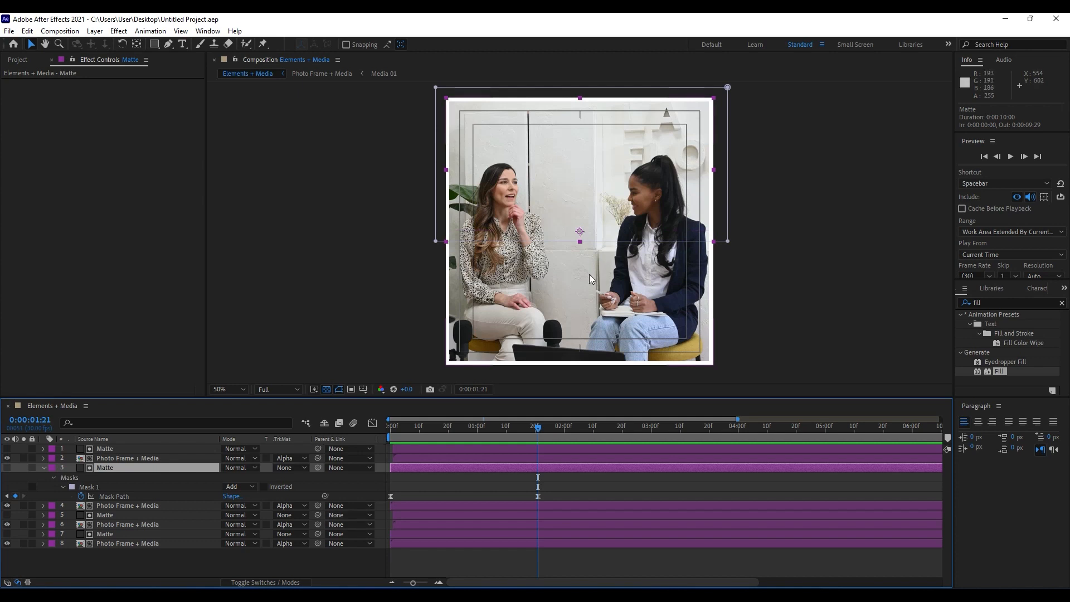
pyautogui.press('/')
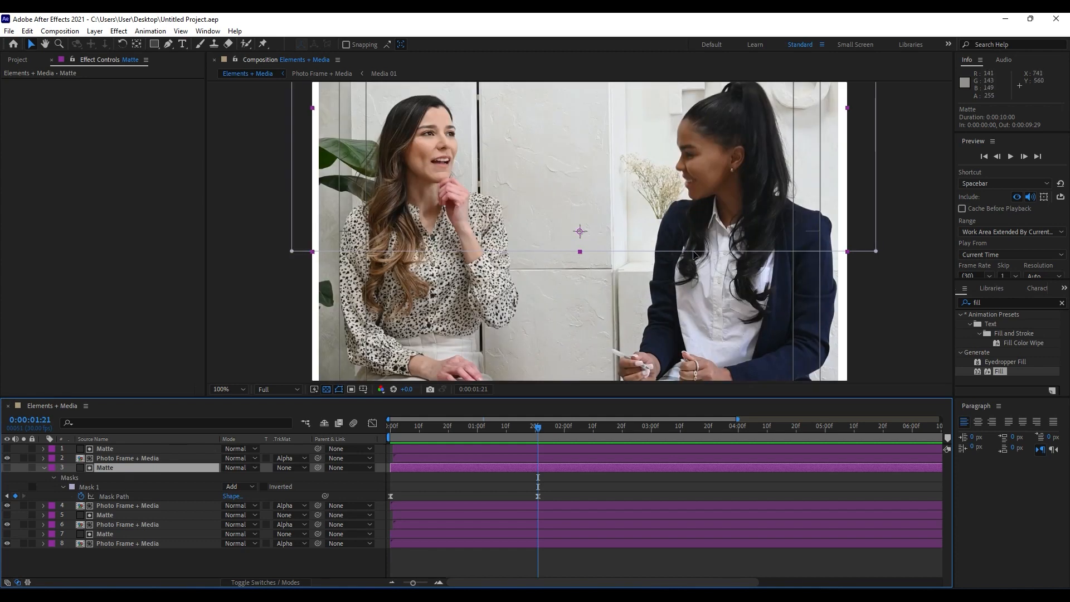
pyautogui.click(581, 252)
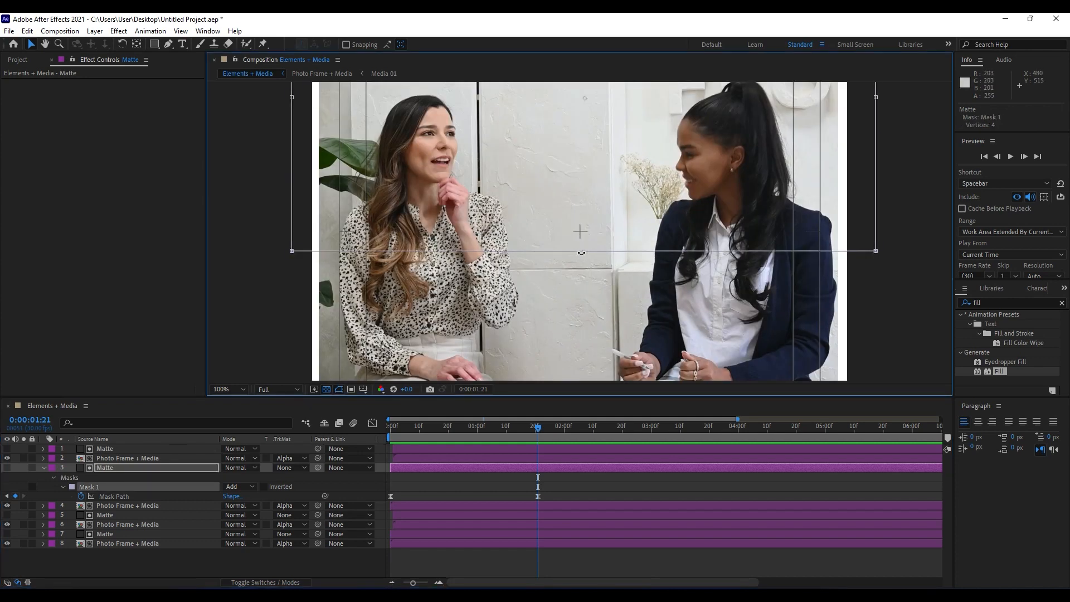
pyautogui.moveTo(583, 252); pyautogui.dragTo(585, 236)
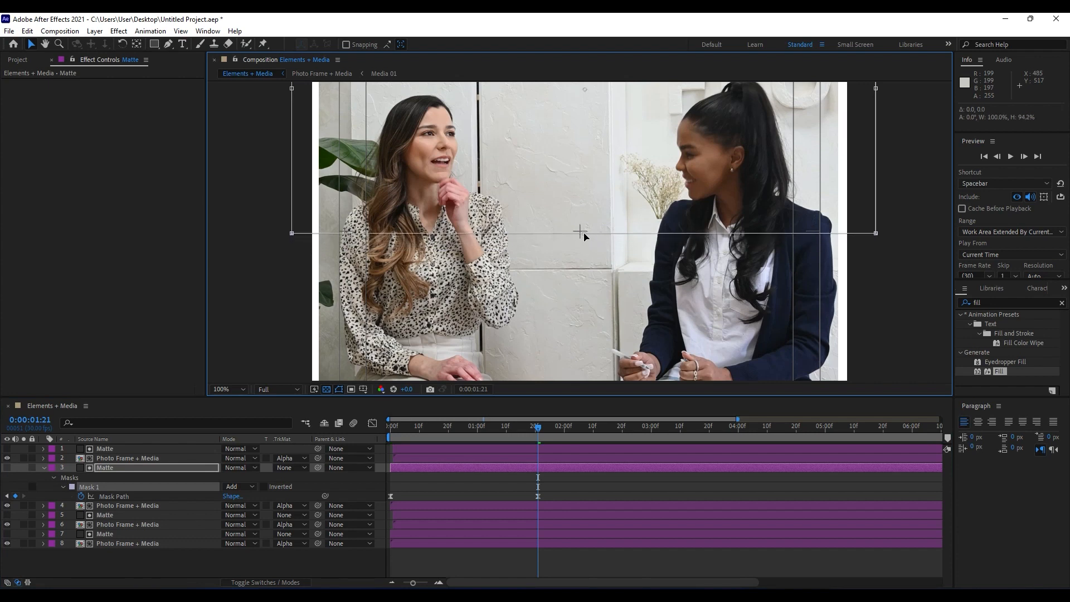
# At Matte layer 1's 0:00:01:22 Mask Path keyframe, raise the mask's lower edge, scaling its height to about 94.2%.
pyautogui.click(107, 450)
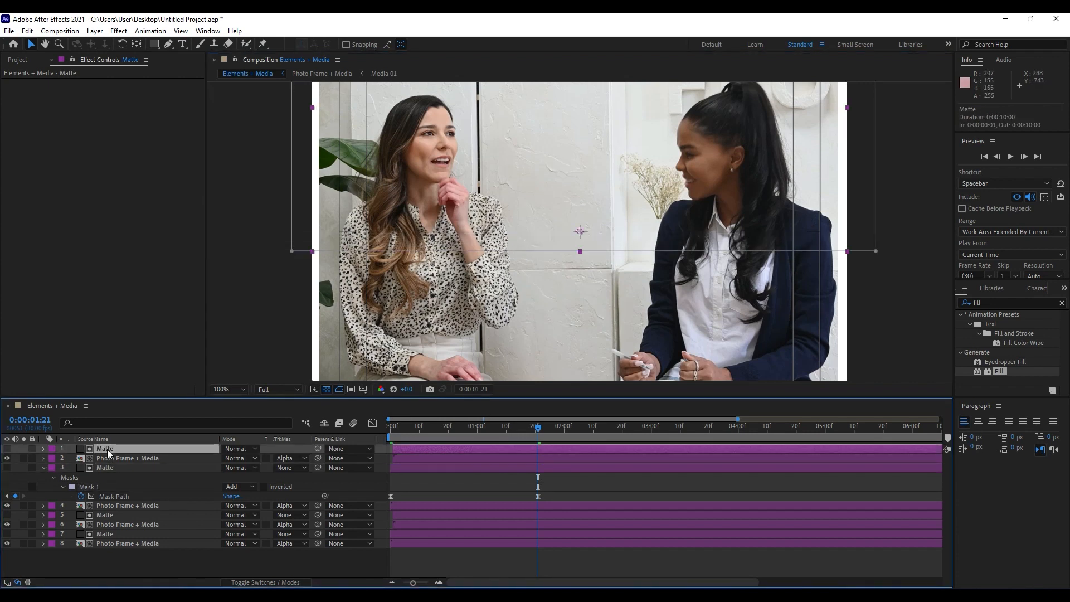
pyautogui.hotkey('ctrl', 'v')
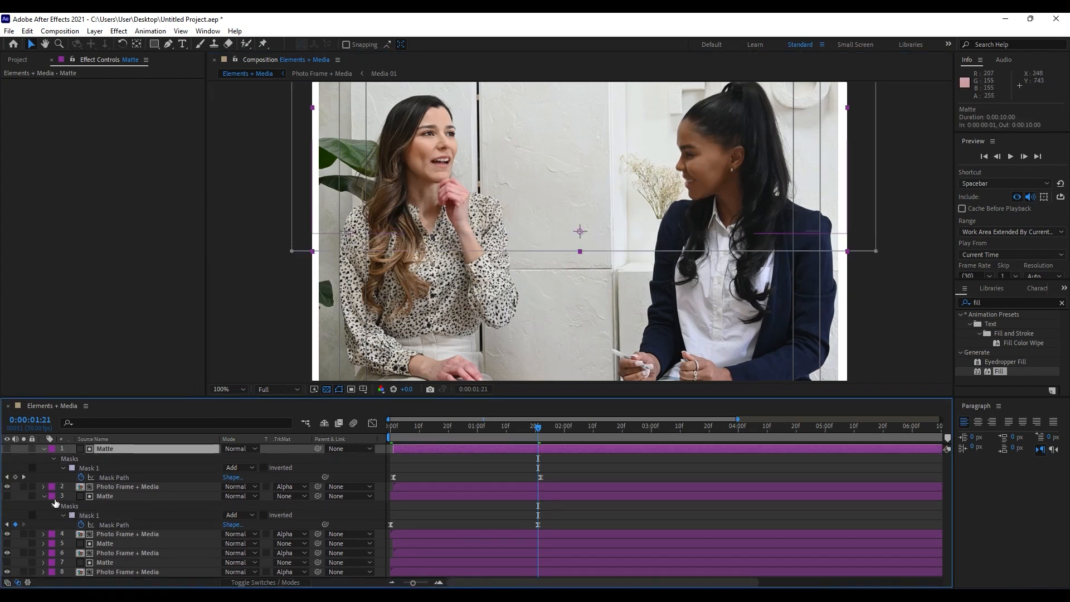
pyautogui.click(45, 497)
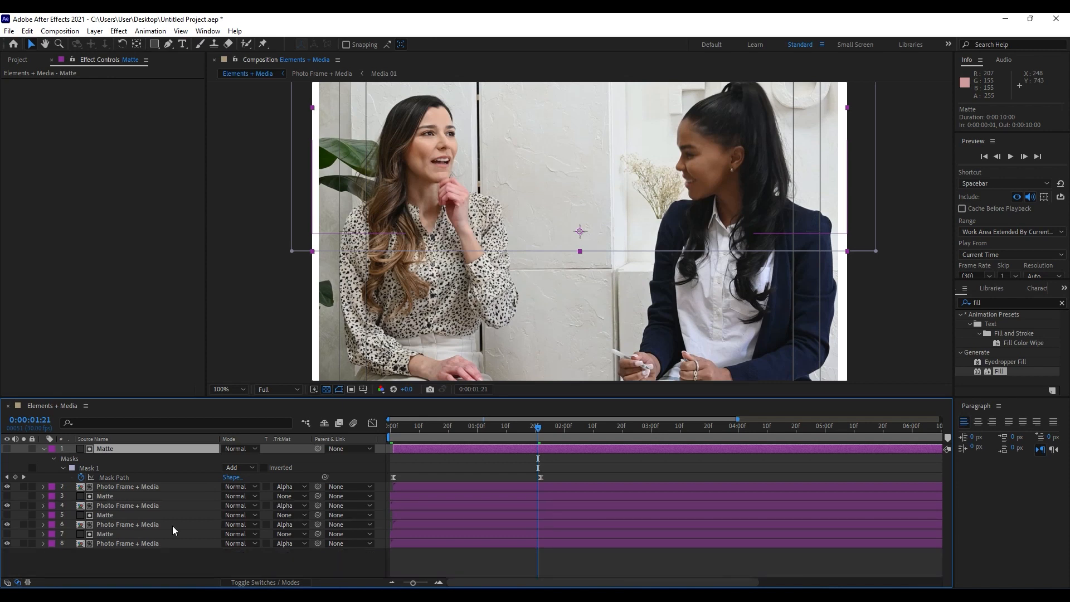
pyautogui.press('pagedown')
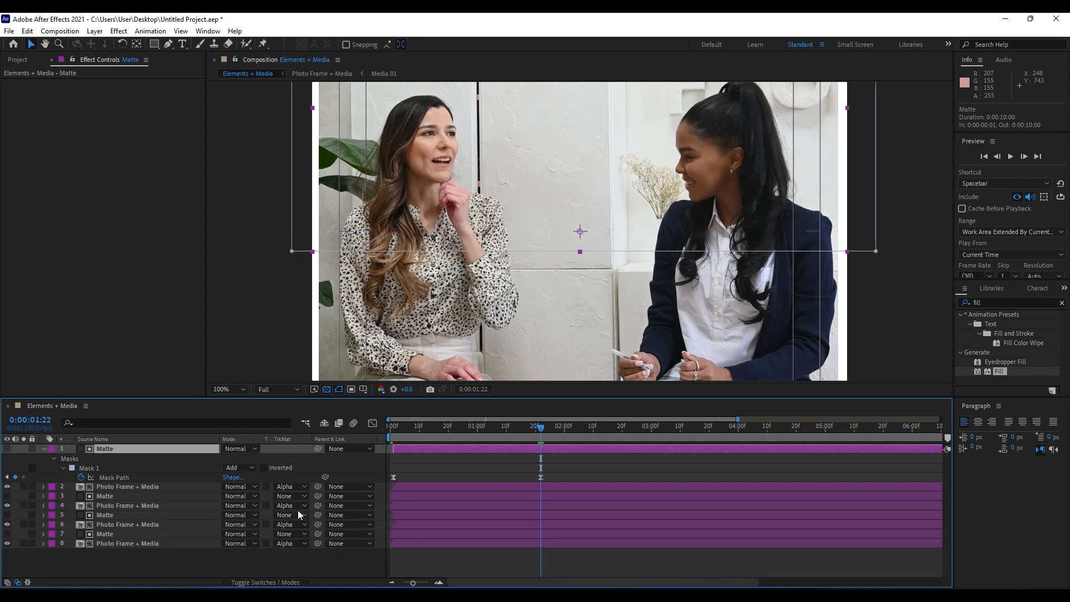
pyautogui.click(580, 252)
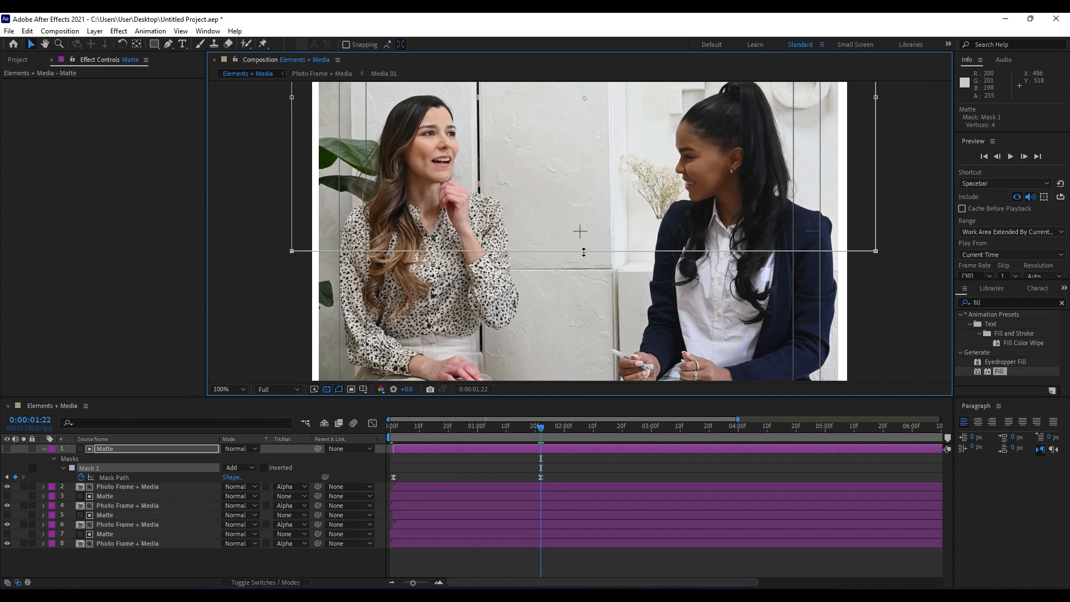
pyautogui.moveTo(583, 252); pyautogui.dragTo(585, 236)
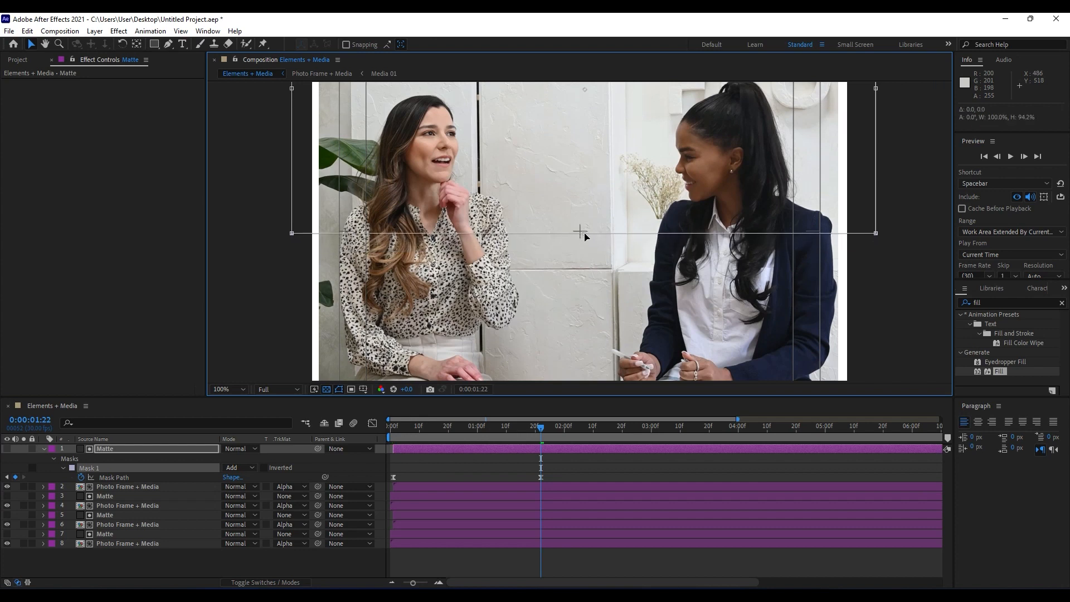
pyautogui.click(45, 449)
pyautogui.click(203, 544)
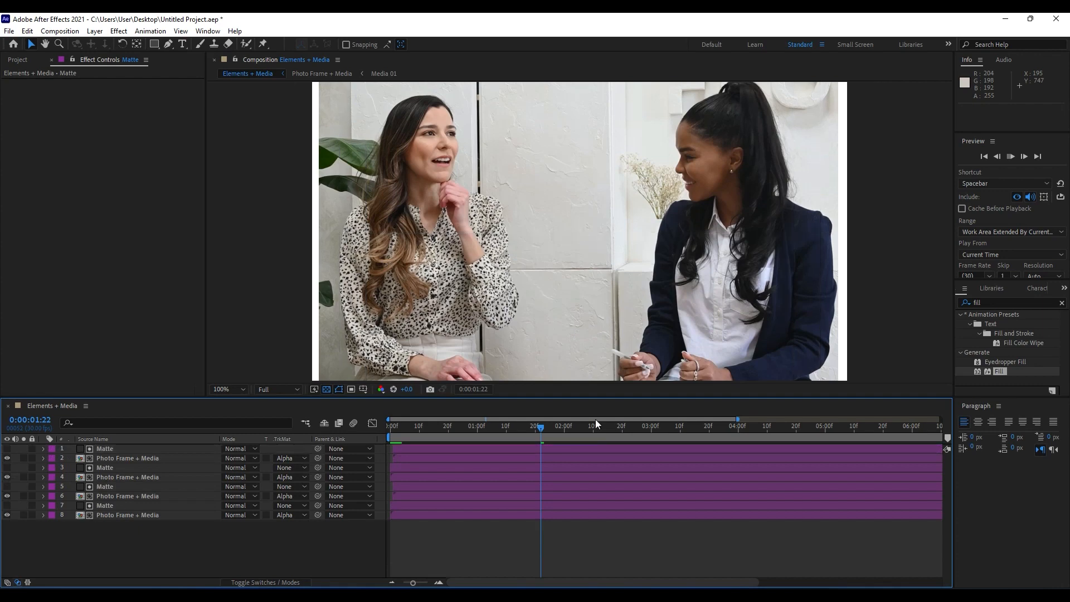
# Preview the reveal animation with the whole frame in view and check the frame at 0:00:01:09.
pyautogui.press('space')
pyautogui.press(',')
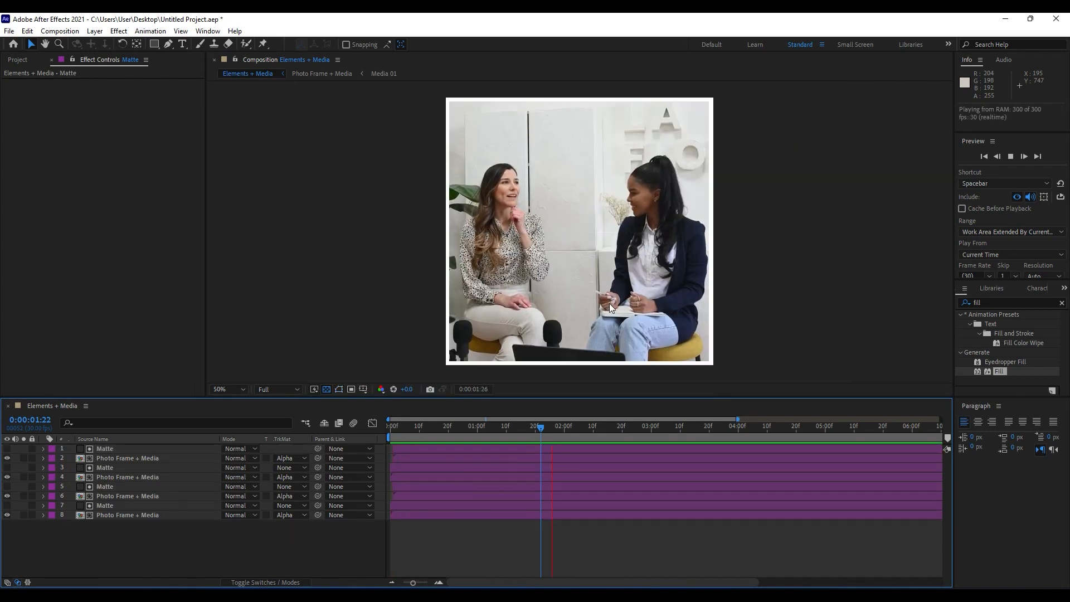
pyautogui.moveTo(417, 439); pyautogui.dragTo(504, 440)
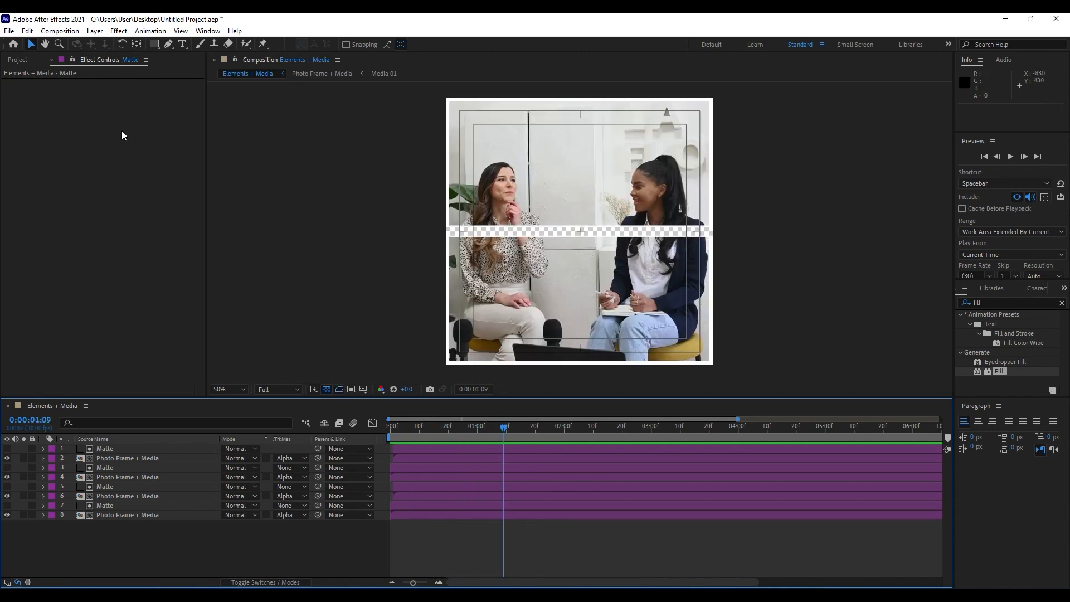
# Create a new composition named Slide 01 with a size of 1920 x 1080 px.
pyautogui.click(51, 61)
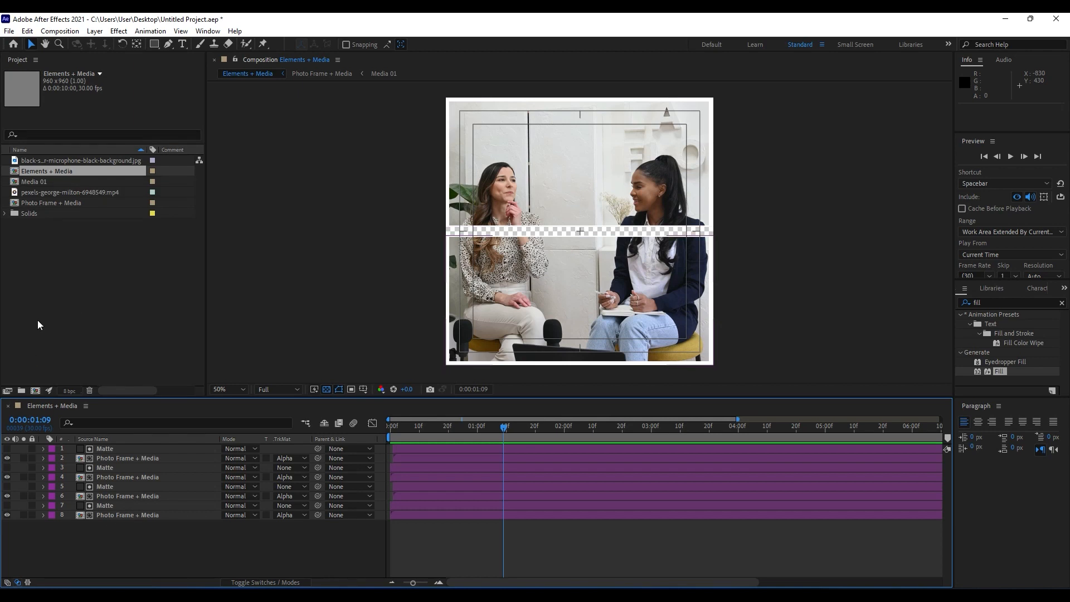
pyautogui.click(35, 391)
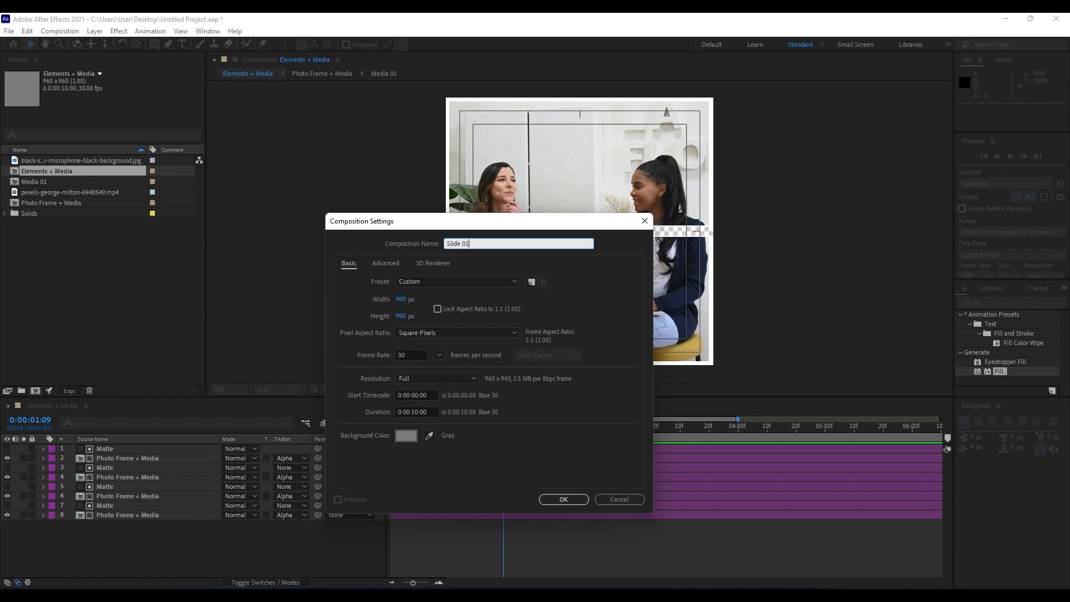
pyautogui.click(402, 300)
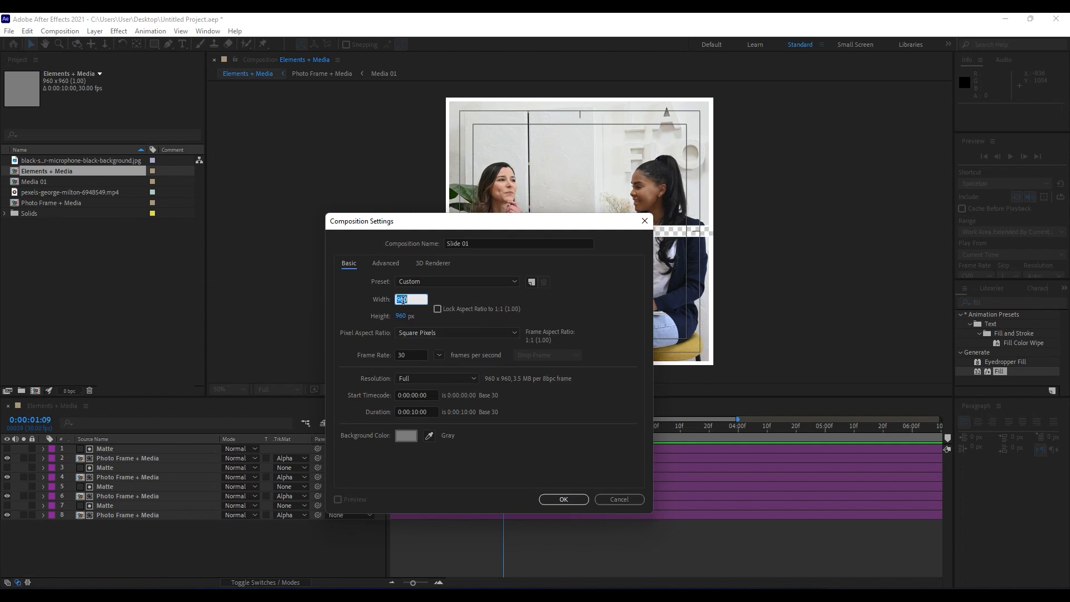
pyautogui.write('1920')
pyautogui.click(406, 315)
pyautogui.write('10')
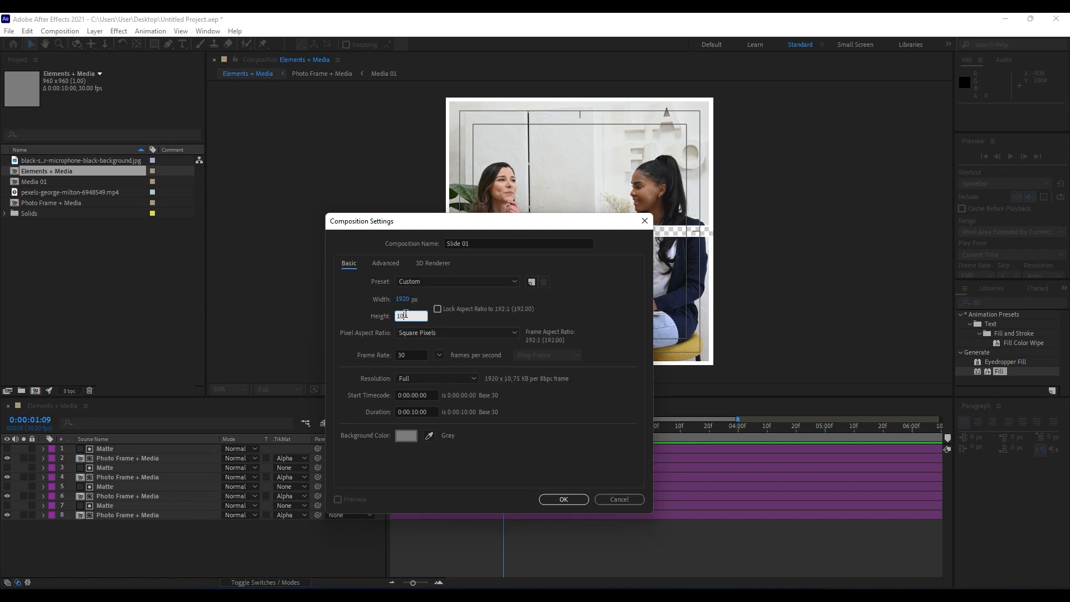
pyautogui.write('80')
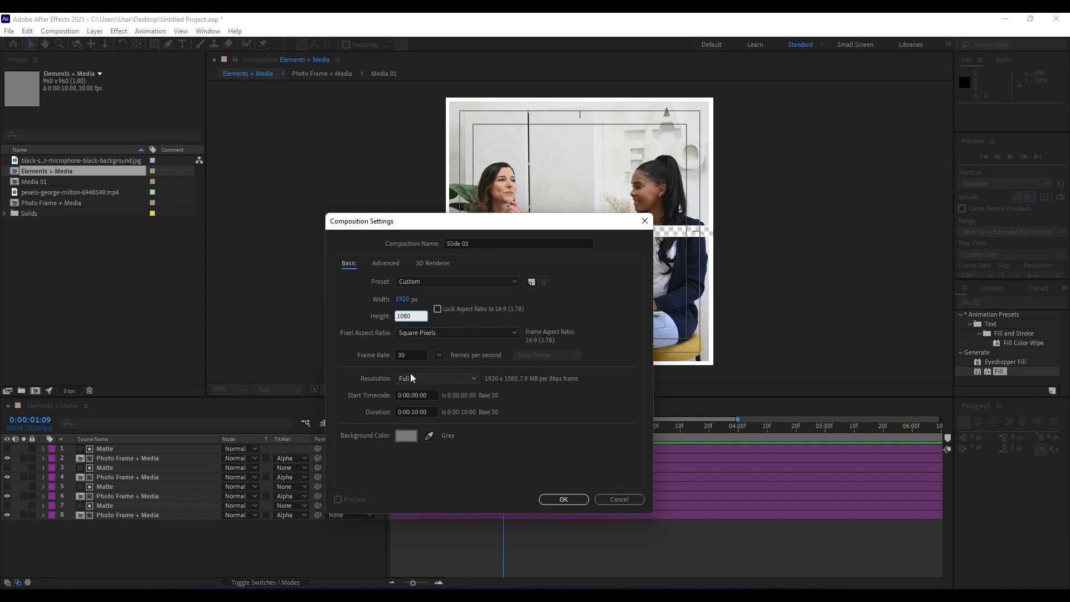
pyautogui.click(564, 500)
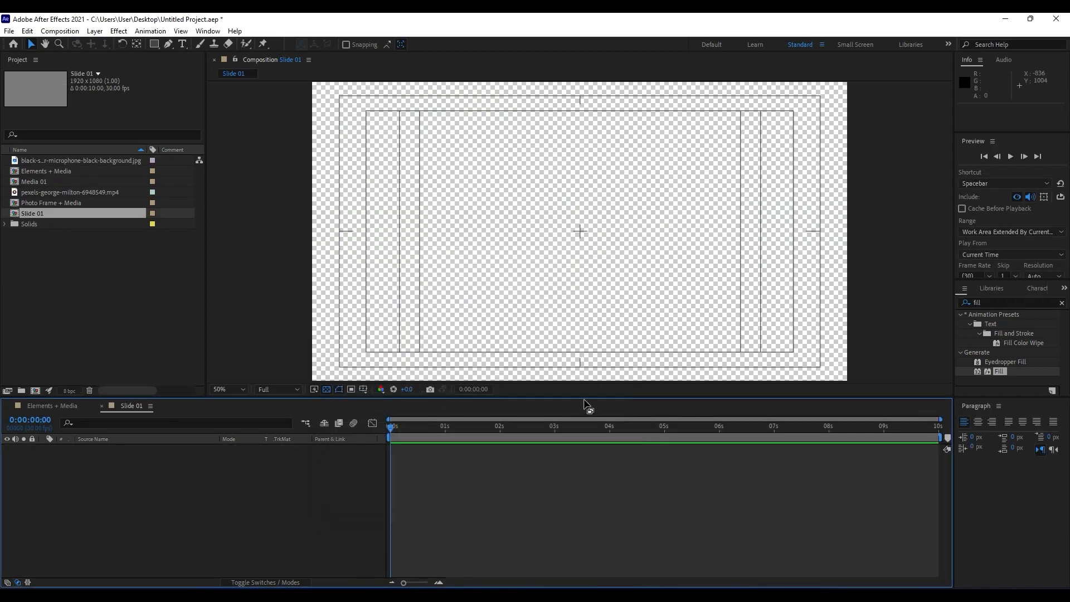
# Close the Elements + Media timeline, add that composition to Slide 01 as a layer, and go to 0:00:01:05.
pyautogui.click(101, 406)
pyautogui.moveTo(38, 171); pyautogui.dragTo(185, 502)
pyautogui.moveTo(415, 435); pyautogui.dragTo(455, 436)
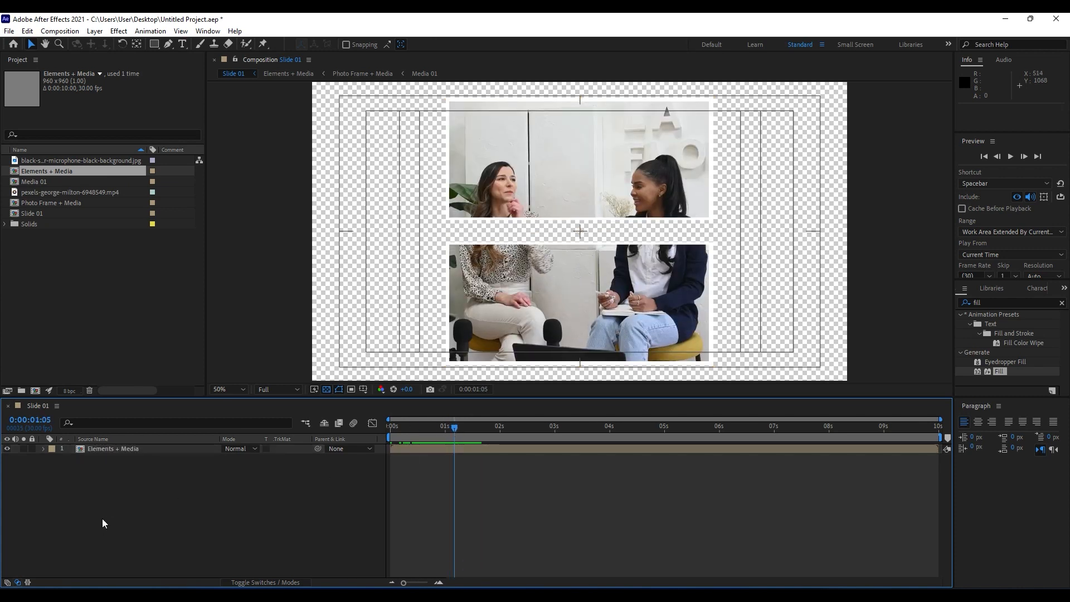
# Create a 1920 x 1080 px solid named Background and place it below the Elements + Media layer.
pyautogui.rightClick(112, 524)
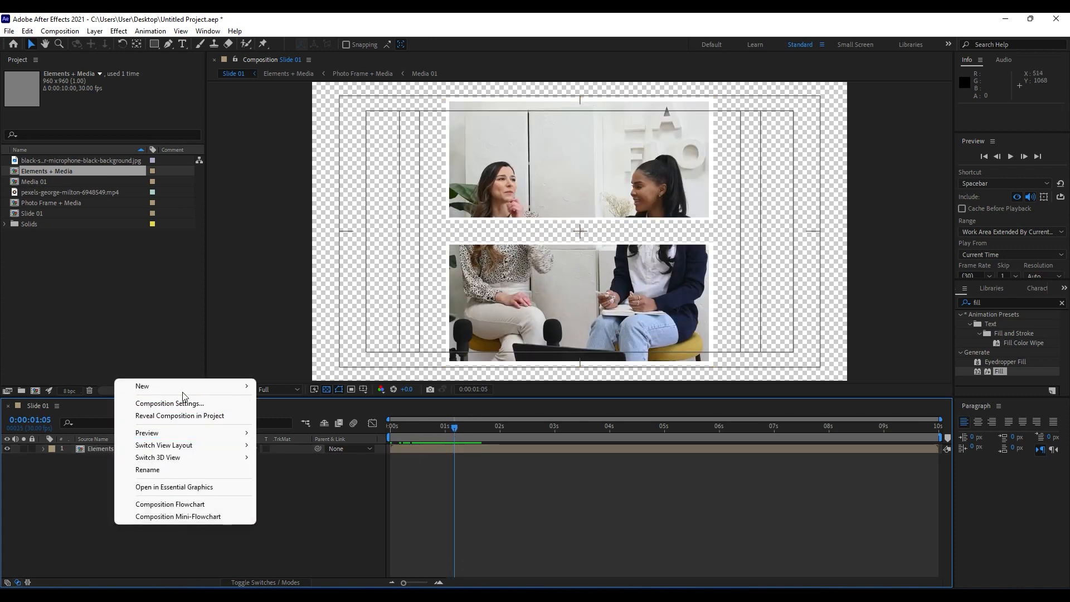
pyautogui.moveTo(182, 387)
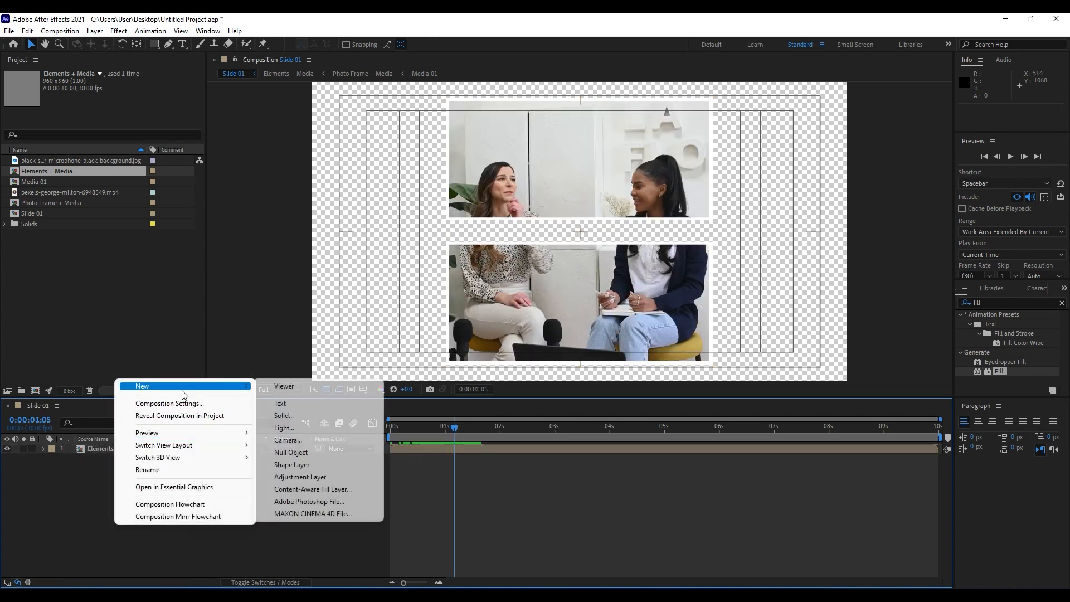
pyautogui.click(283, 416)
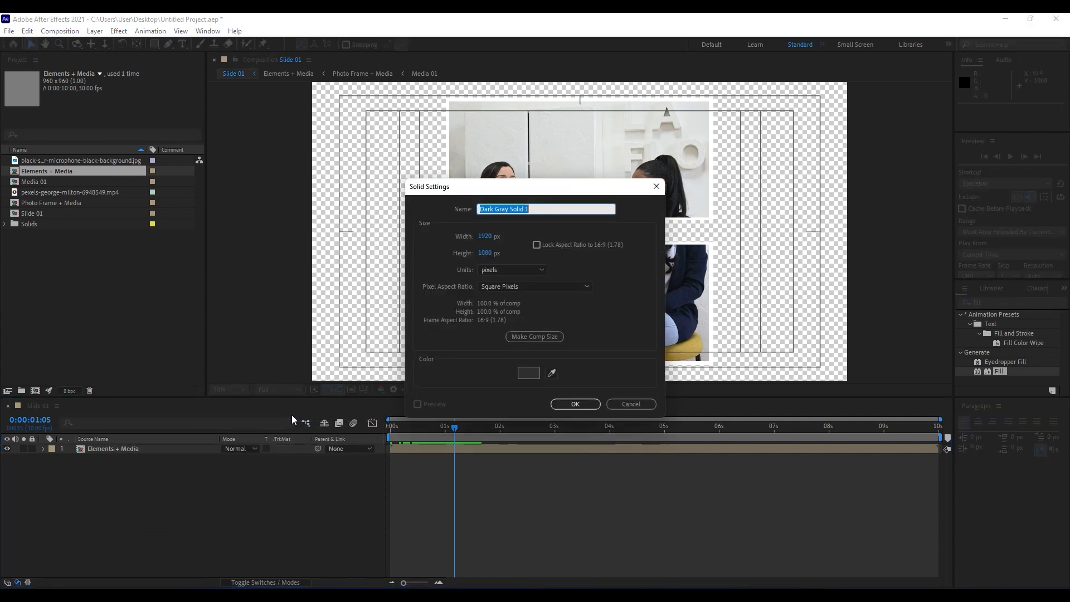
pyautogui.write('Background')
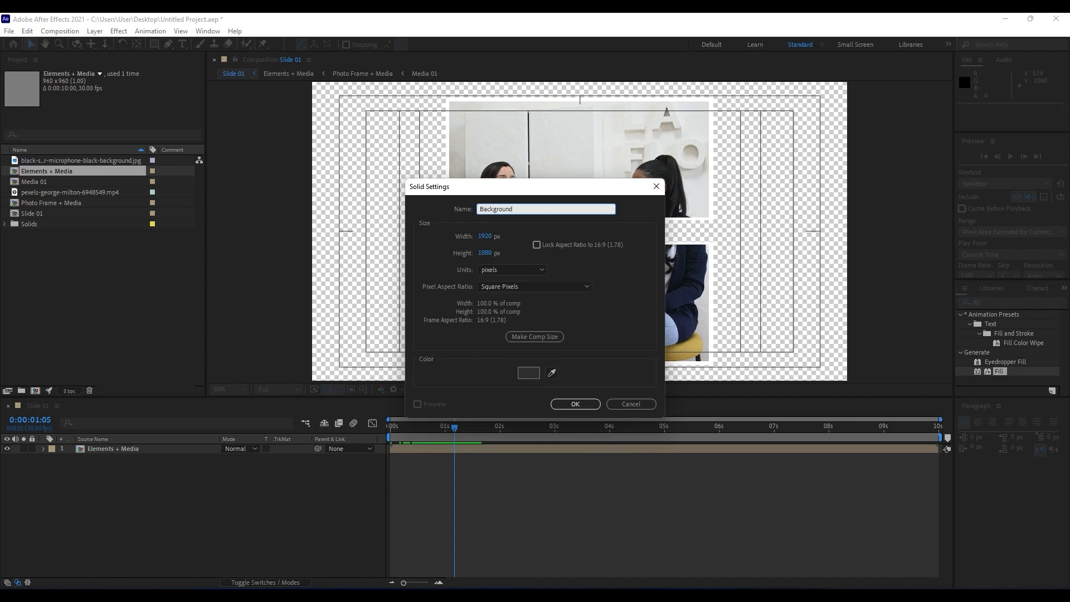
pyautogui.click(574, 404)
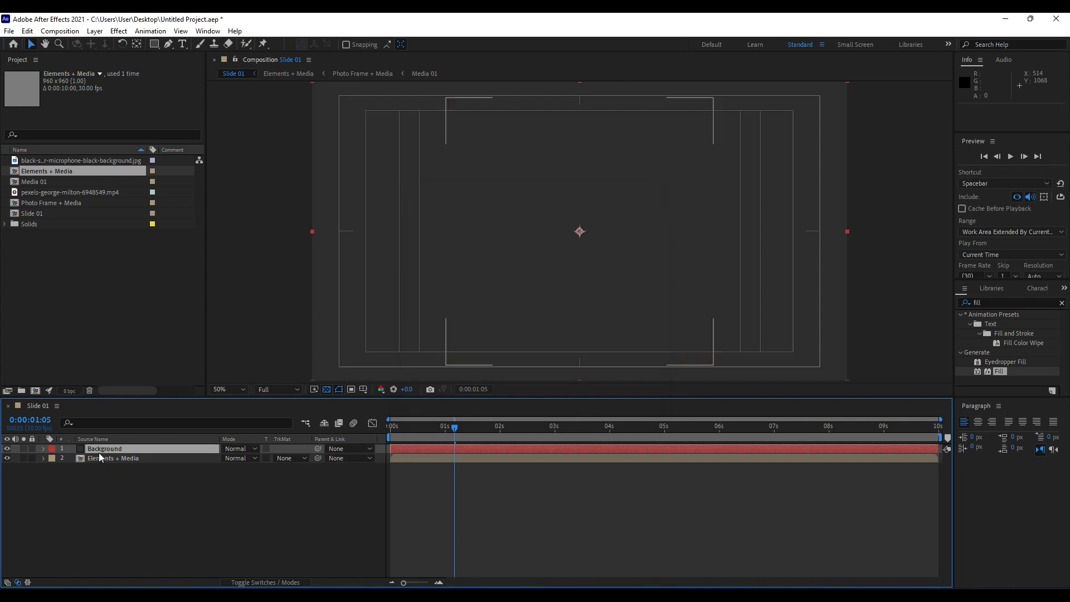
pyautogui.moveTo(100, 449); pyautogui.dragTo(100, 469)
pyautogui.click(108, 489)
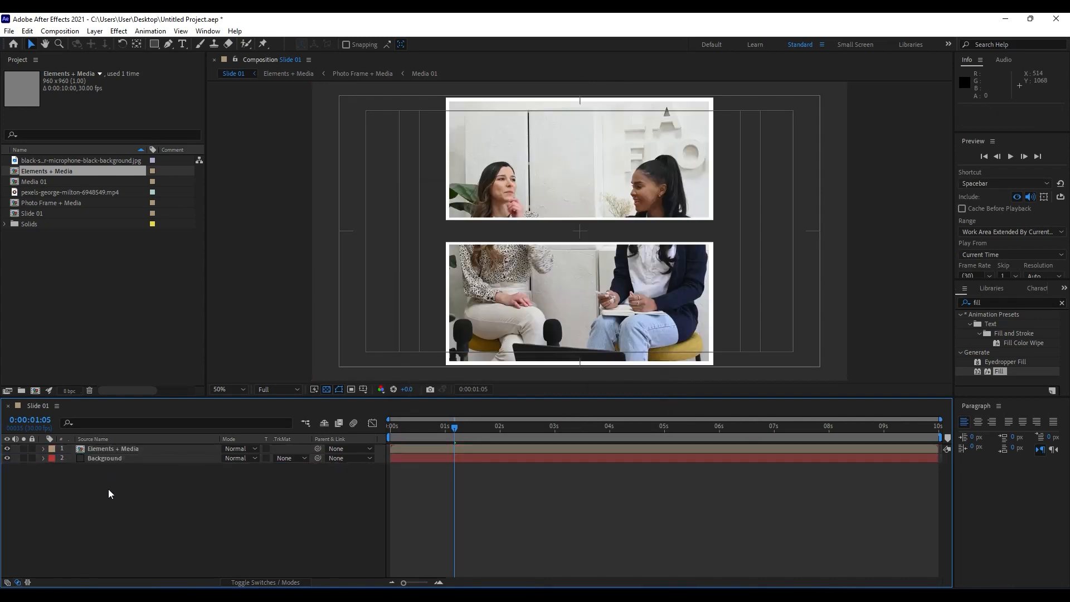
# Find the 4-Color Gradient effect and apply it to the Background layer.
pyautogui.click(112, 458)
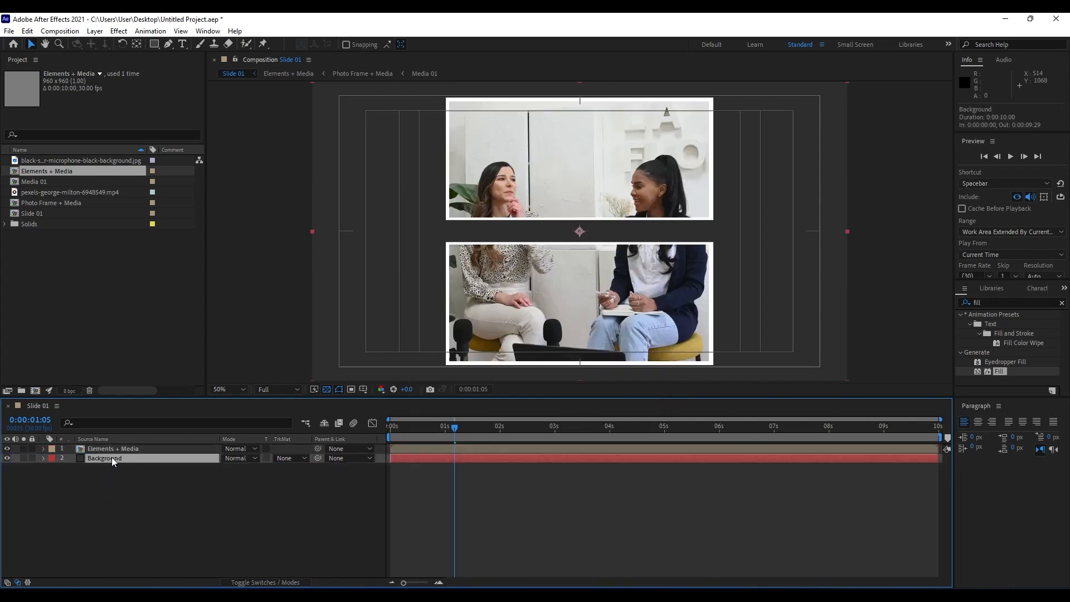
pyautogui.click(994, 301)
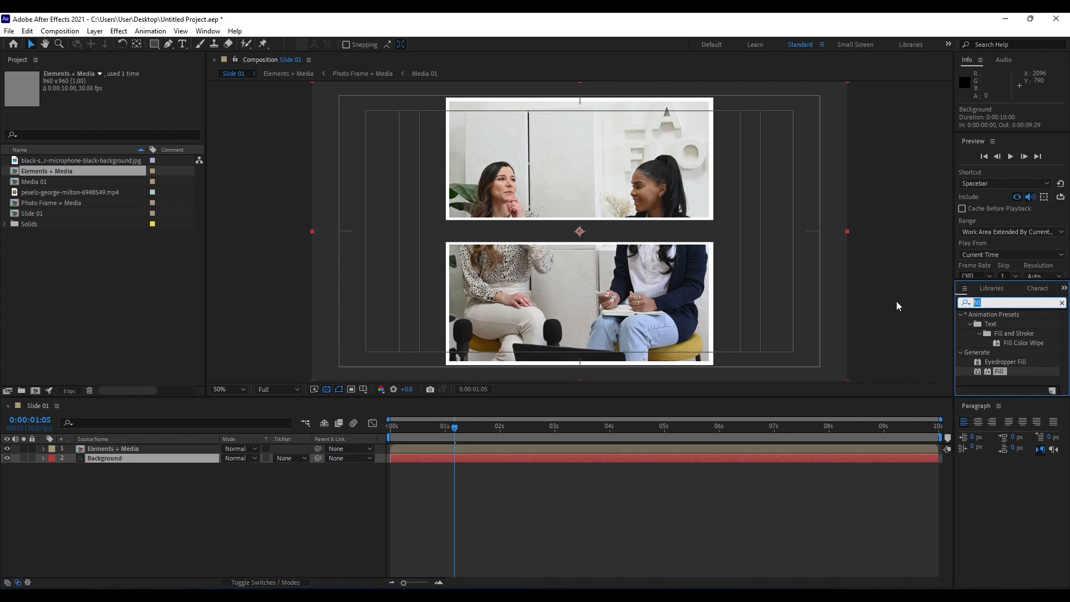
pyautogui.write('4-')
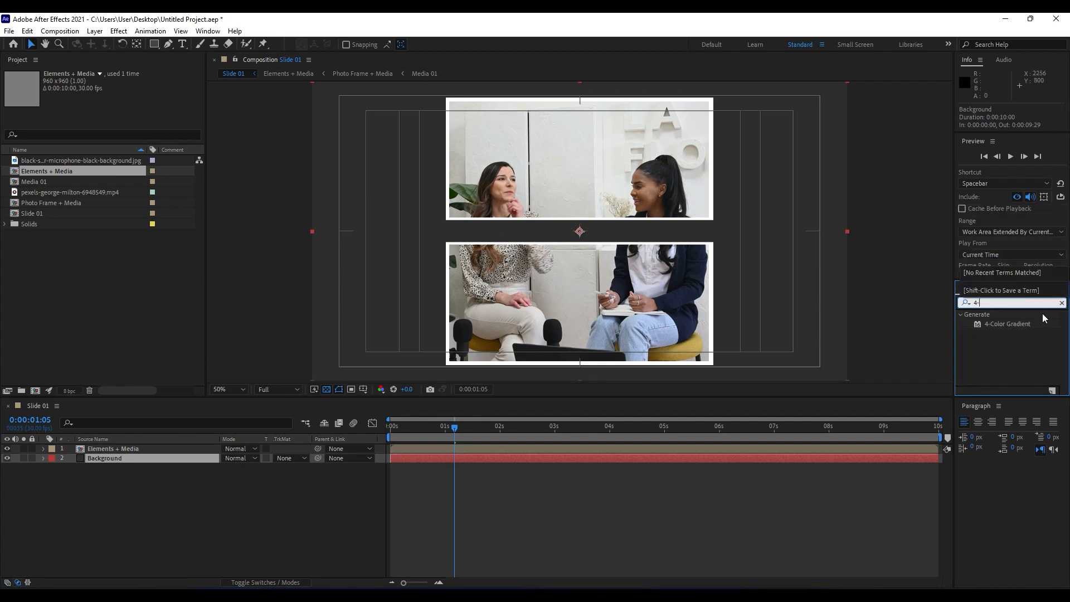
pyautogui.moveTo(1005, 326); pyautogui.dragTo(113, 462)
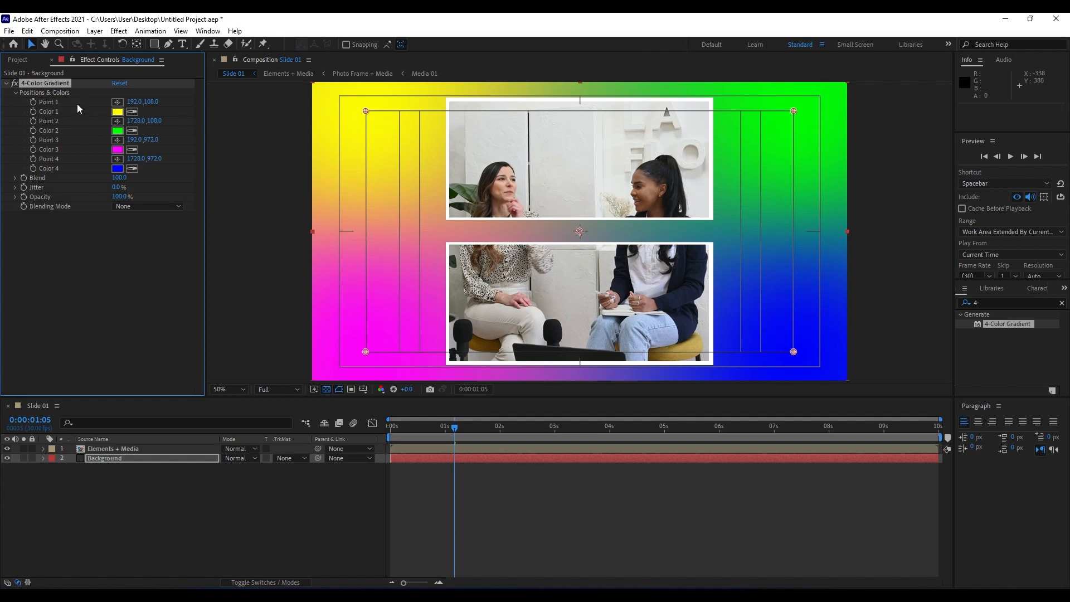
# Move the gradient's Point 1 to about -96, 192 and Point 2 to about 2152, 496, both outside the composition frame.
pyautogui.scroll(-1, 536, 286)
pyautogui.scroll(1, 535, 287)
pyautogui.scroll(-1, 535, 286)
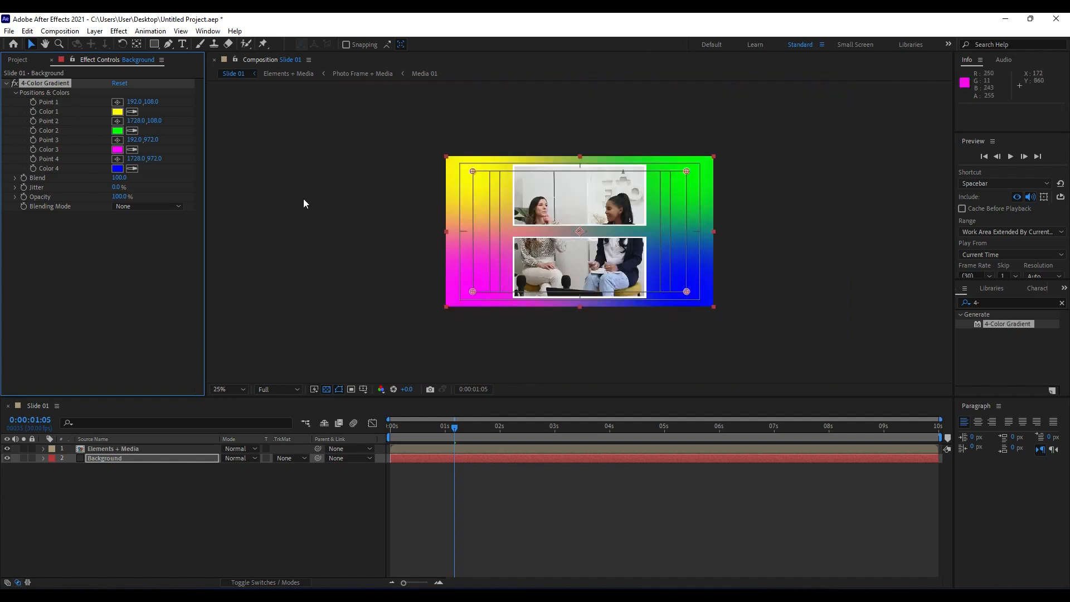
pyautogui.click(117, 102)
pyautogui.click(432, 183)
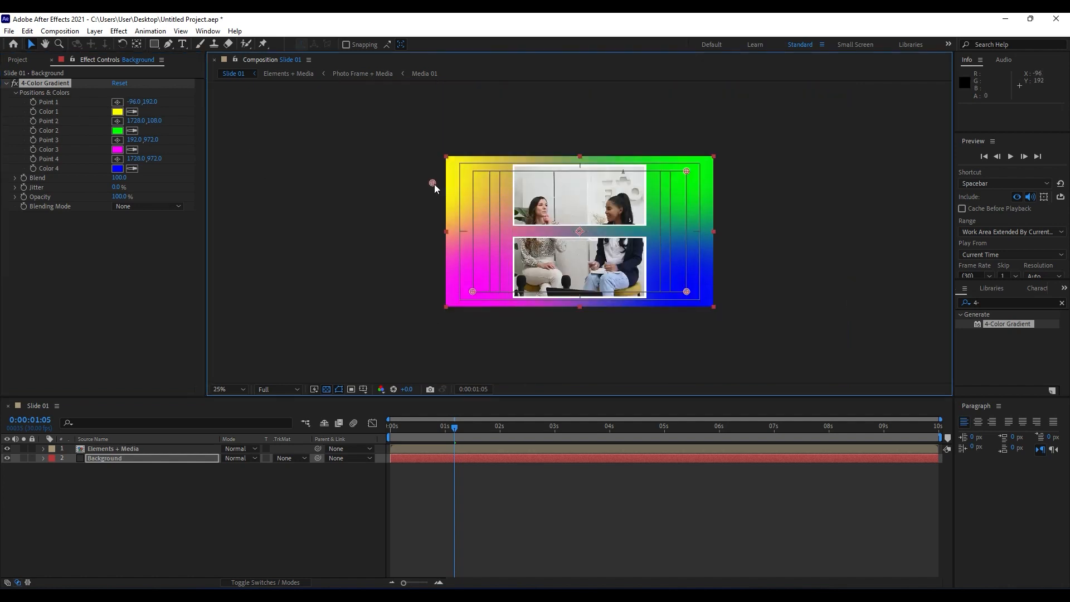
pyautogui.click(117, 121)
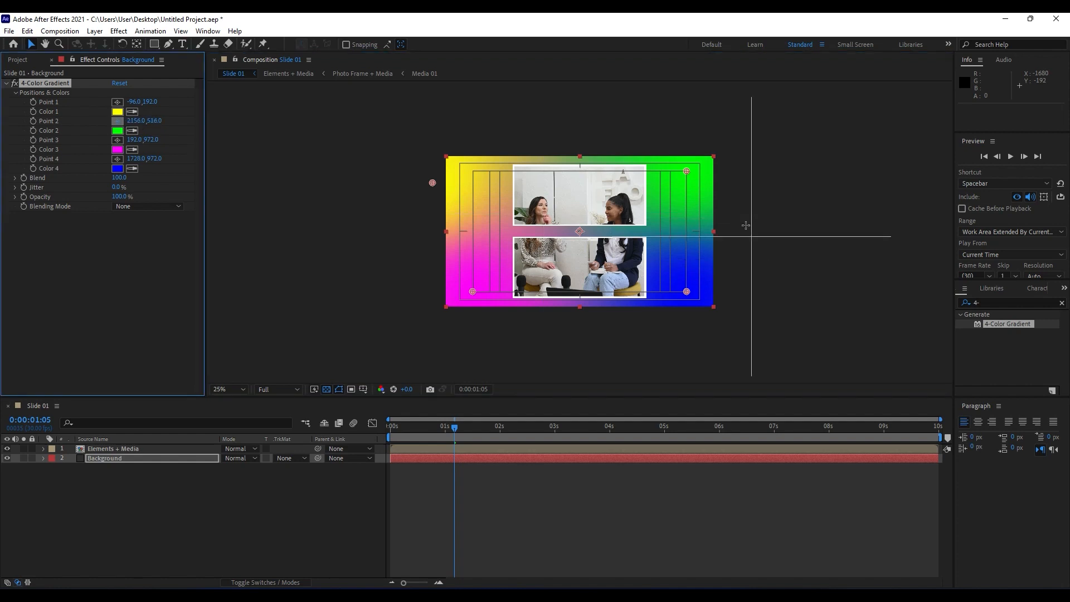
pyautogui.click(746, 226)
# Place the gradient's Point 3 at about 260, 1440 and Point 4 at about 1848, 1984, below the composition frame.
pyautogui.click(117, 140)
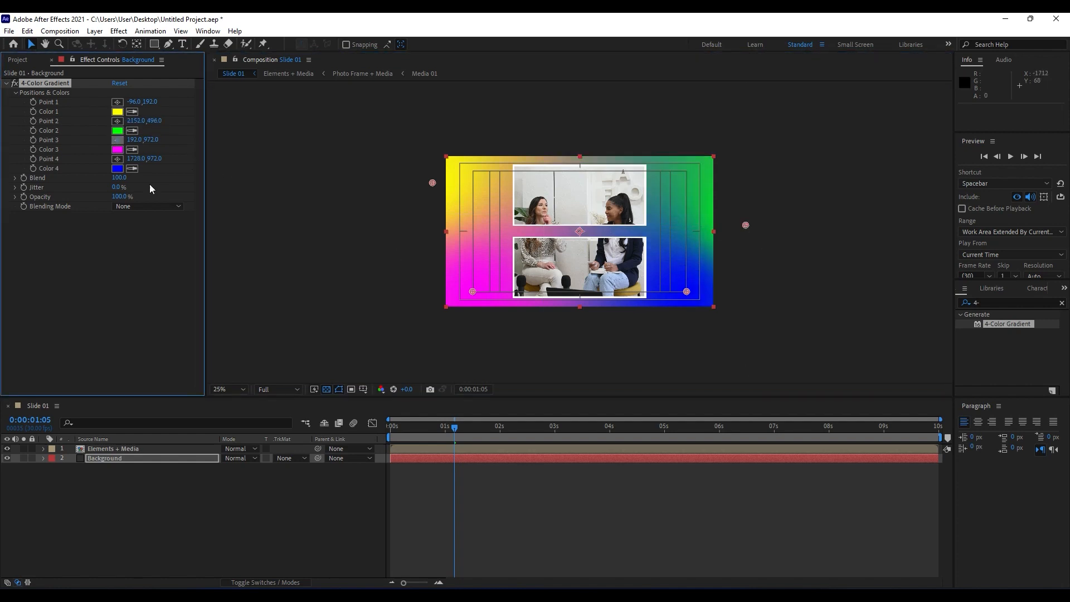
pyautogui.click(482, 357)
pyautogui.press(',')
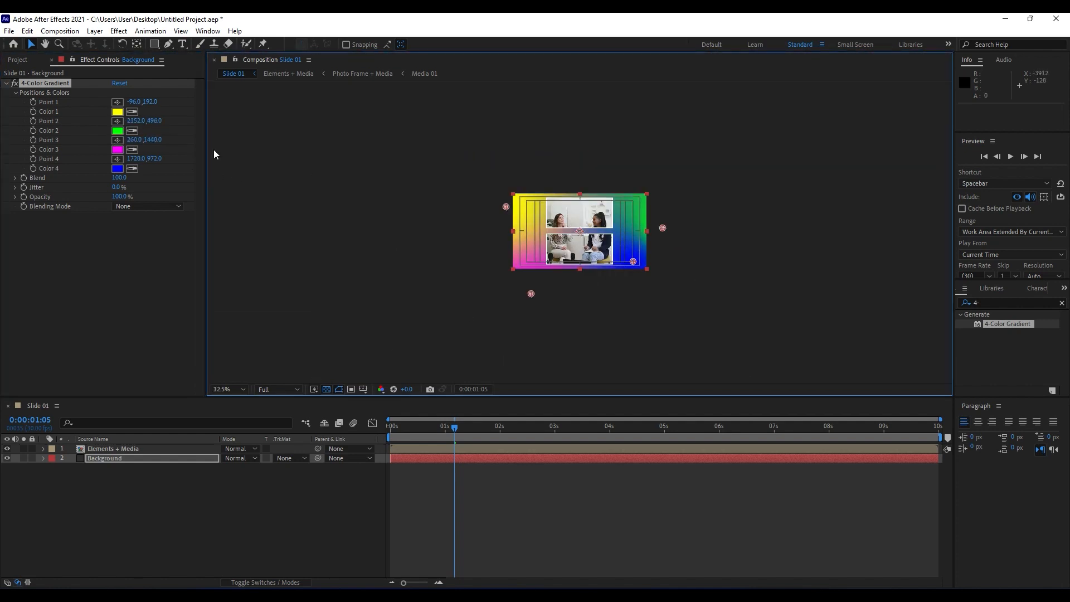
pyautogui.click(117, 159)
pyautogui.click(642, 332)
pyautogui.press('.')
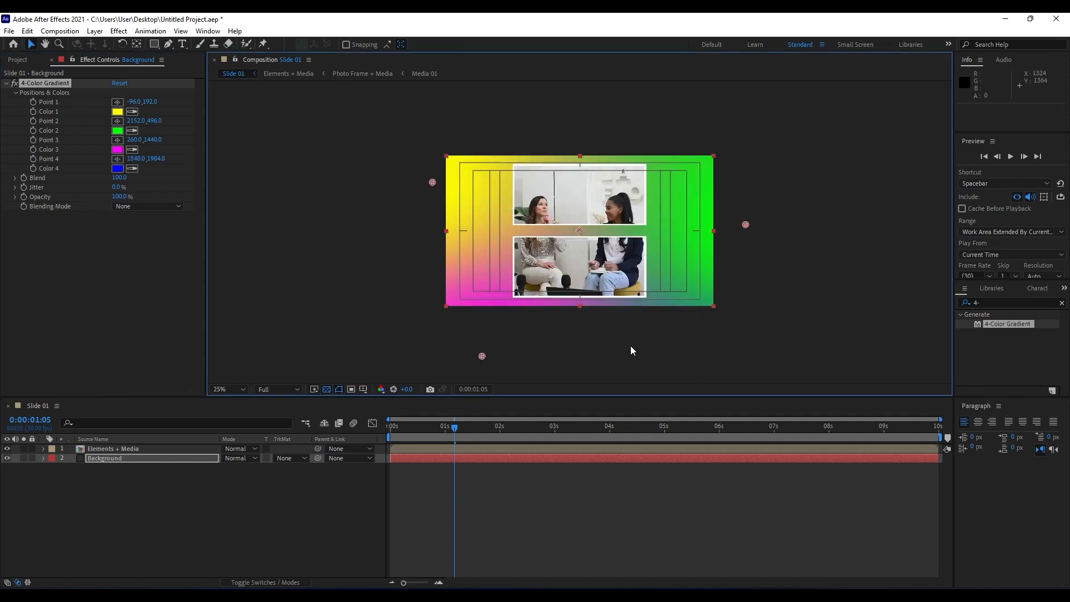
# Sample the magenta of Color 3 for Color 2 and Color 1 of the gradient.
pyautogui.click(134, 133)
pyautogui.click(118, 149)
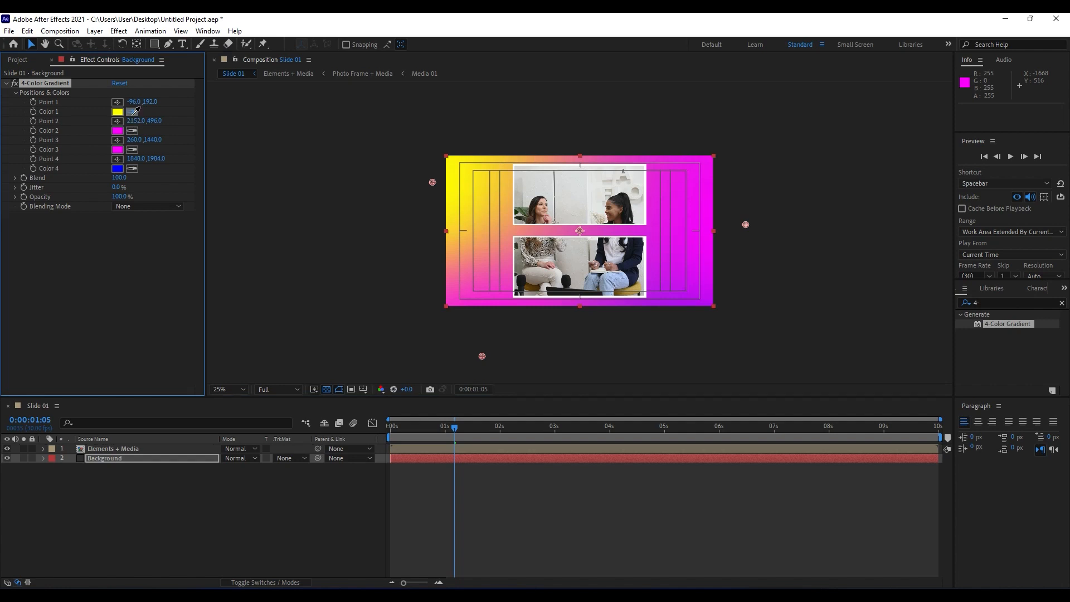
pyautogui.click(118, 130)
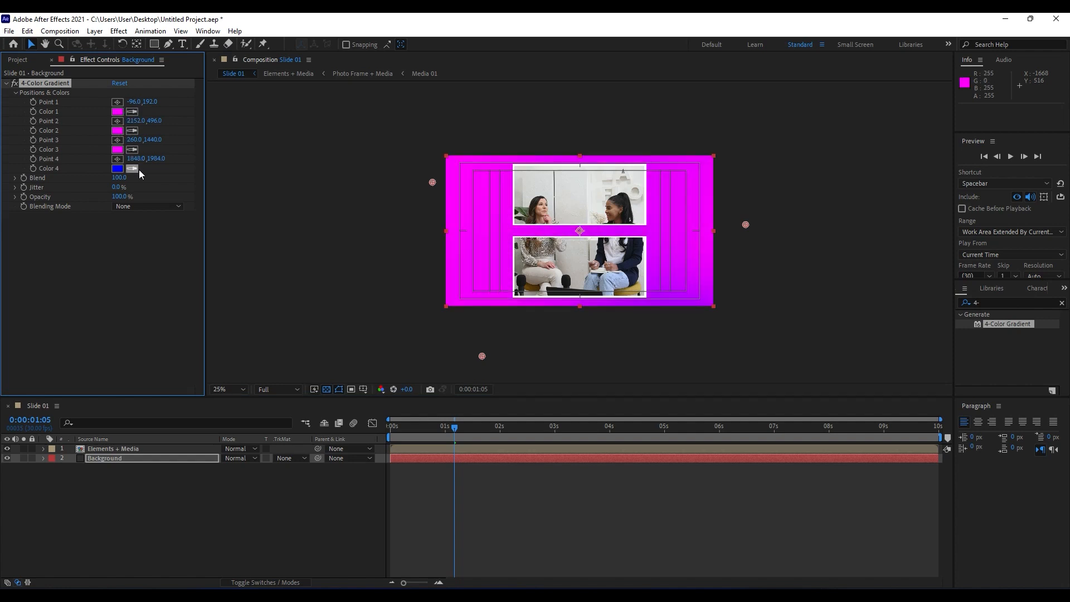
# Set the gradient's Color 2 to a blue-violet close to 4E00FF and Color 1 to cyan 00FFF6.
pyautogui.click(118, 130)
pyautogui.click(420, 427)
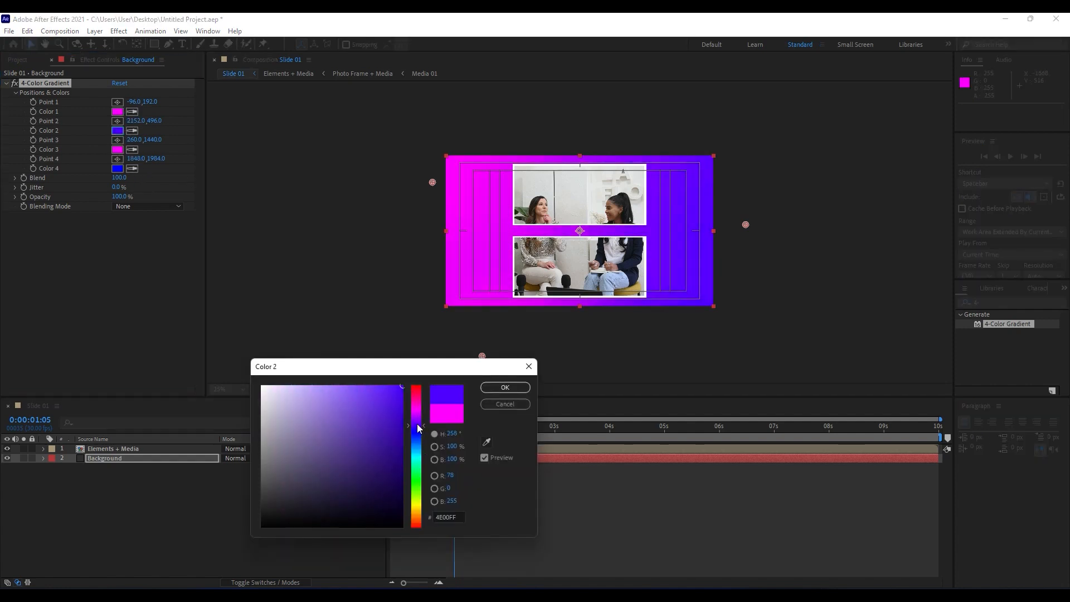
pyautogui.moveTo(420, 428); pyautogui.dragTo(420, 430)
pyautogui.click(490, 388)
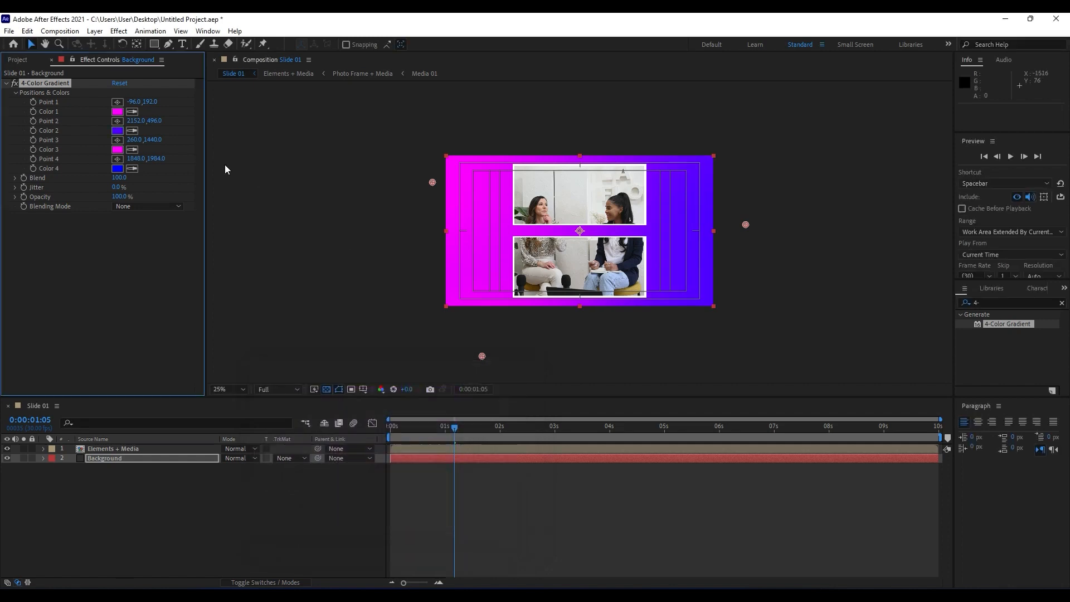
pyautogui.click(118, 111)
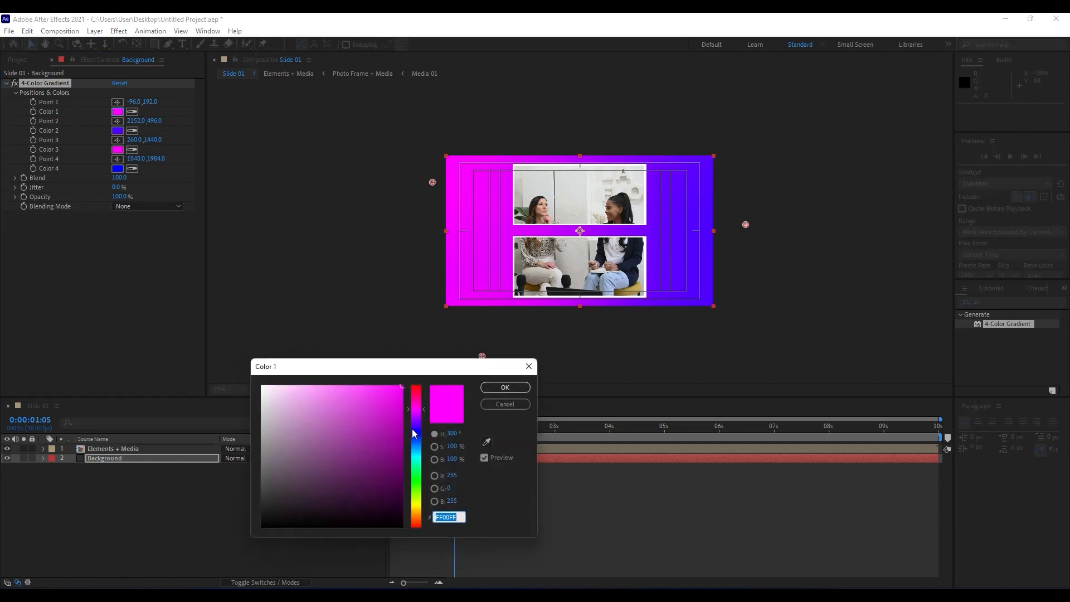
pyautogui.moveTo(413, 433); pyautogui.dragTo(423, 462)
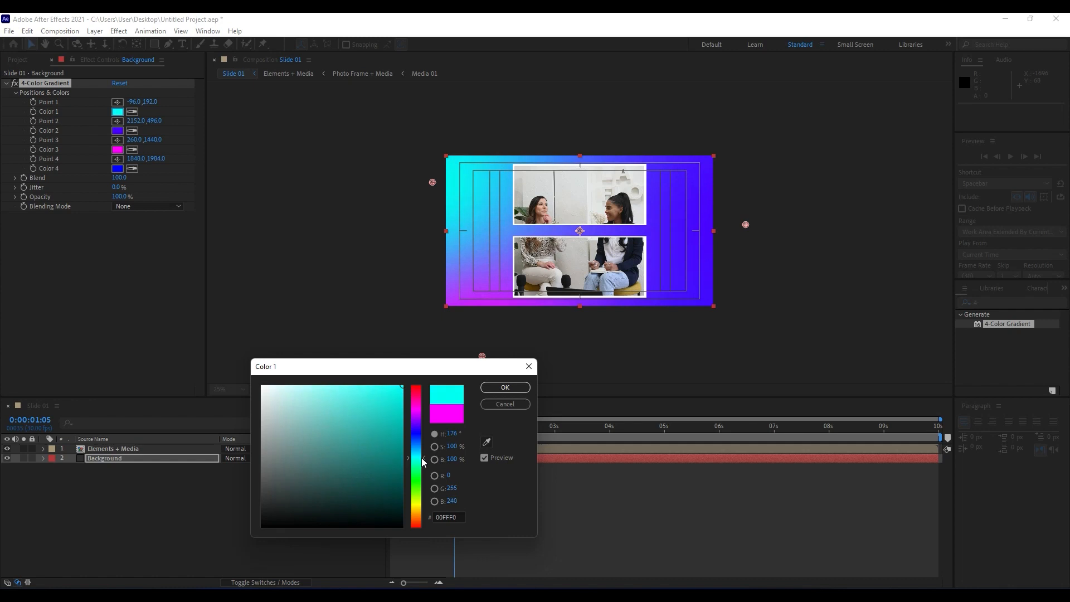
pyautogui.click(505, 387)
# Set the gradient's Color 3 to magenta F600F6 and Color 4 to a magenta close to FF00F6.
pyautogui.click(117, 150)
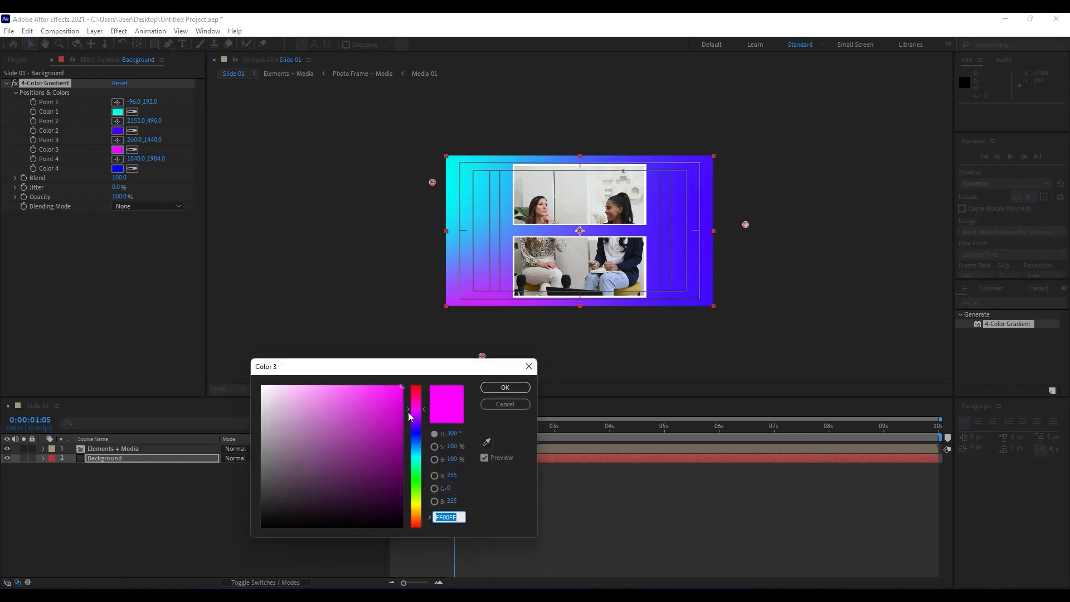
pyautogui.click(402, 388)
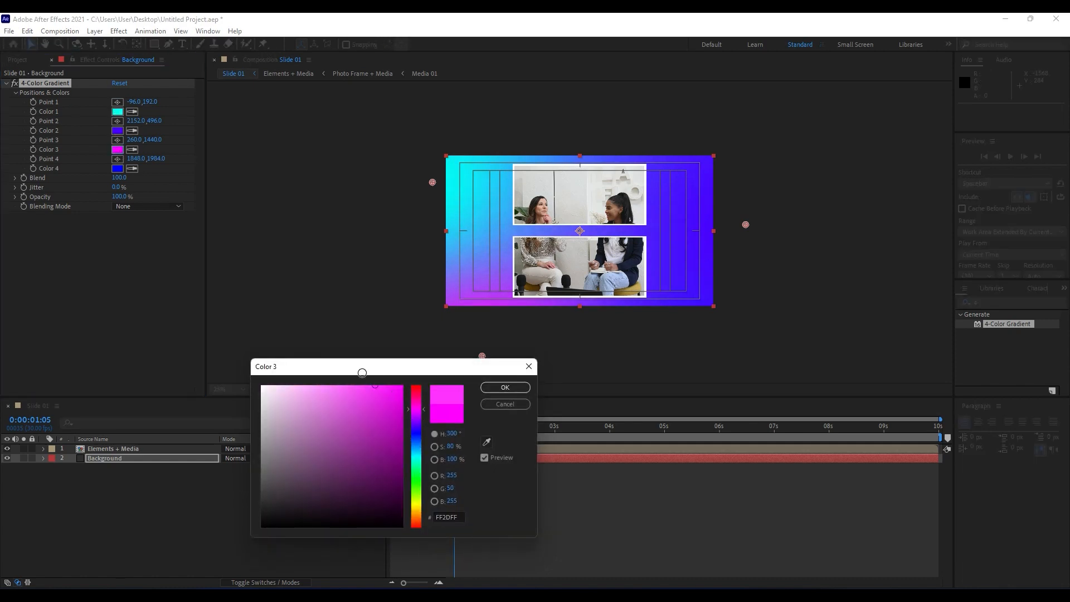
pyautogui.click(505, 387)
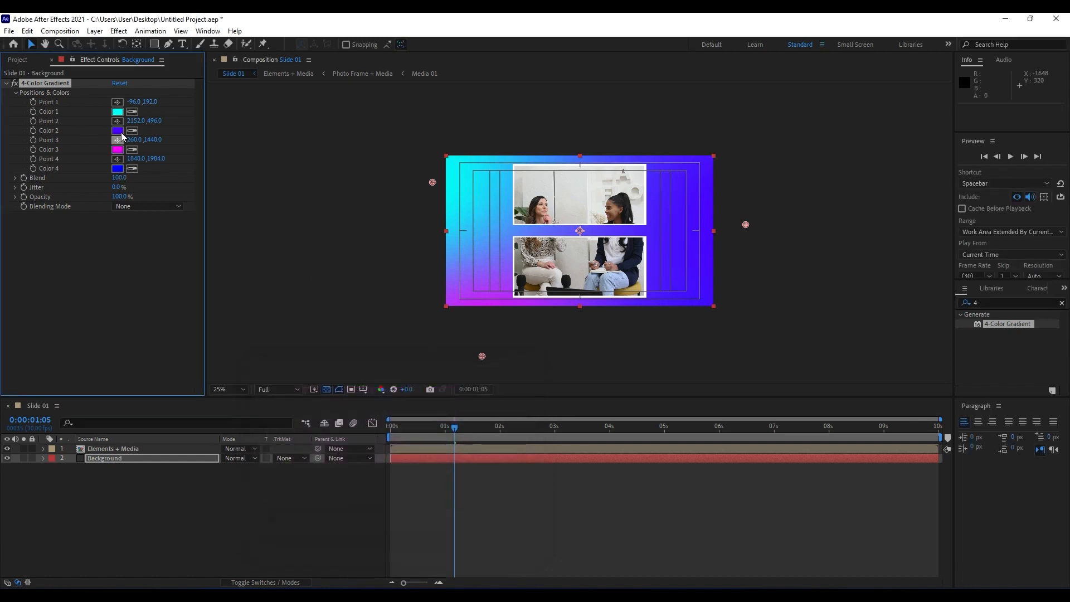
pyautogui.click(118, 171)
pyautogui.moveTo(413, 429); pyautogui.dragTo(414, 405)
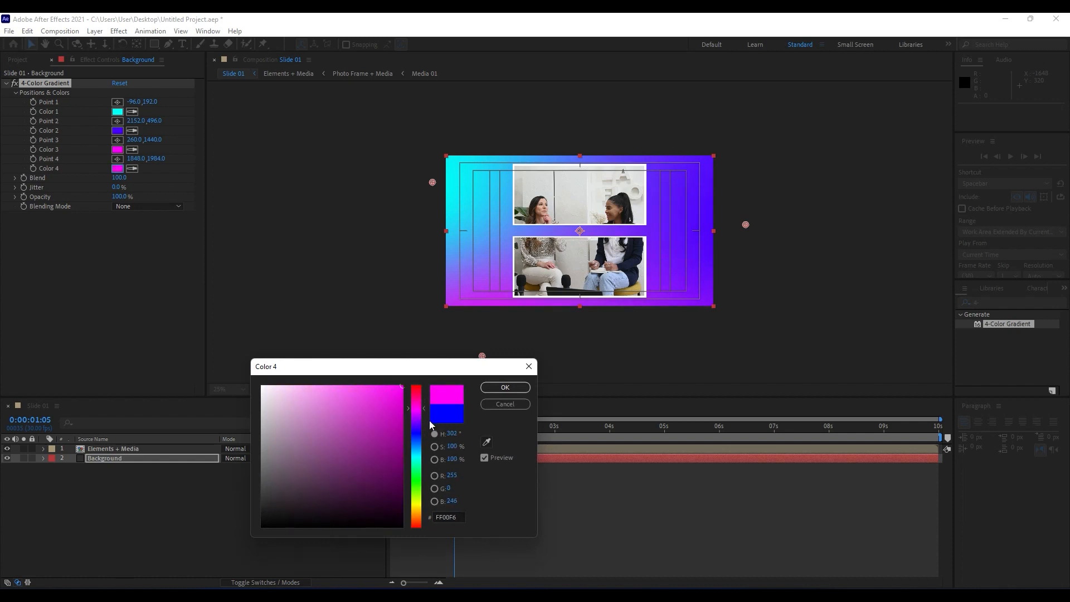
pyautogui.moveTo(418, 425); pyautogui.dragTo(422, 410)
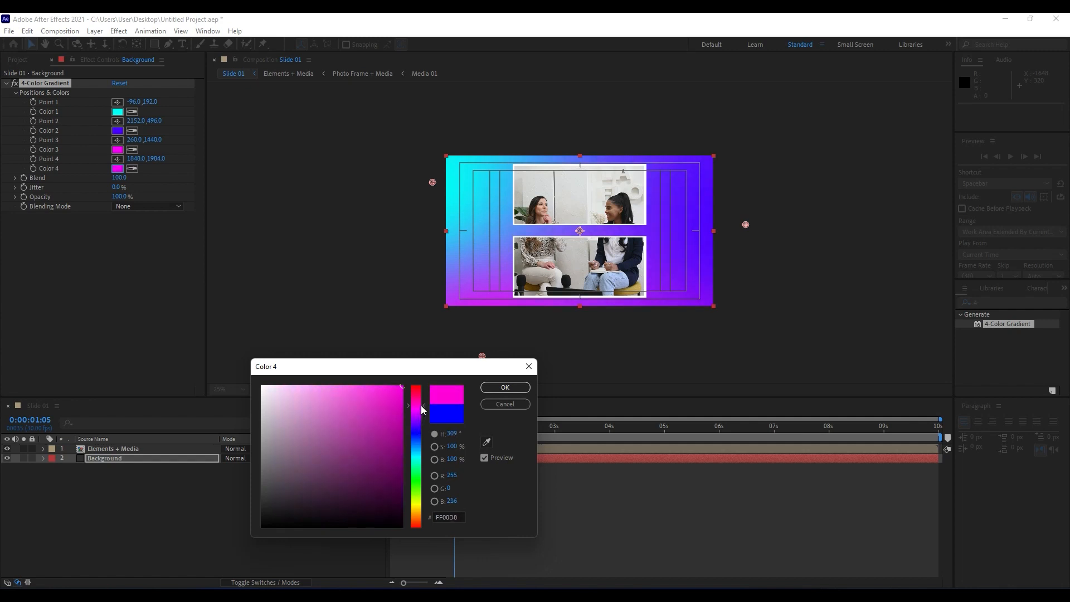
pyautogui.click(505, 386)
# Preview the Slide 01 animation over the recoloured gradient and go to 0:00:04:06.
pyautogui.press('.')
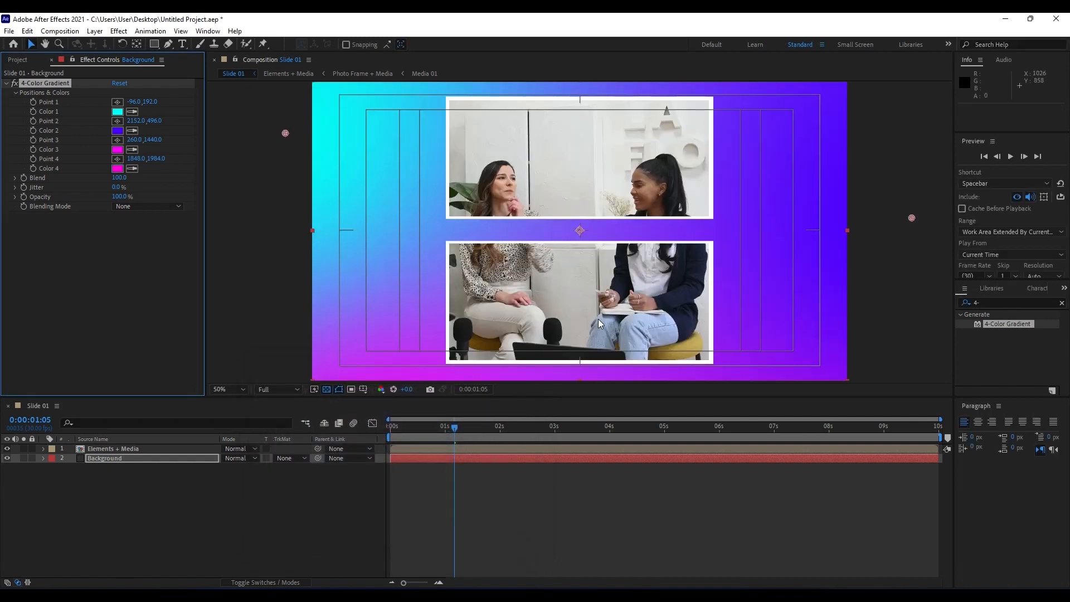
pyautogui.scroll(-1, 580, 293)
pyautogui.scroll(1, 580, 292)
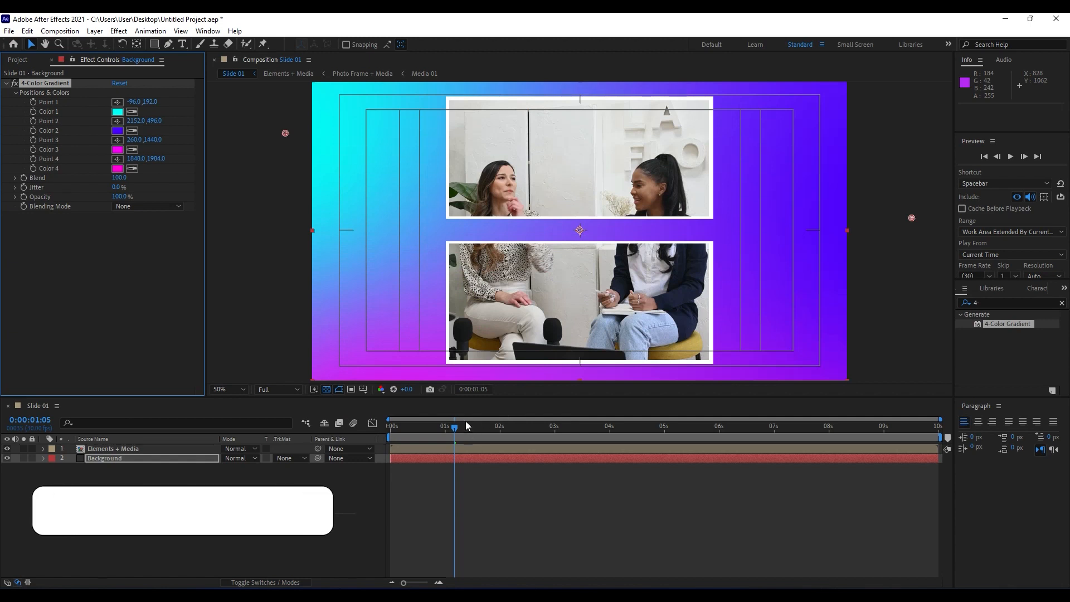
pyautogui.press('space')
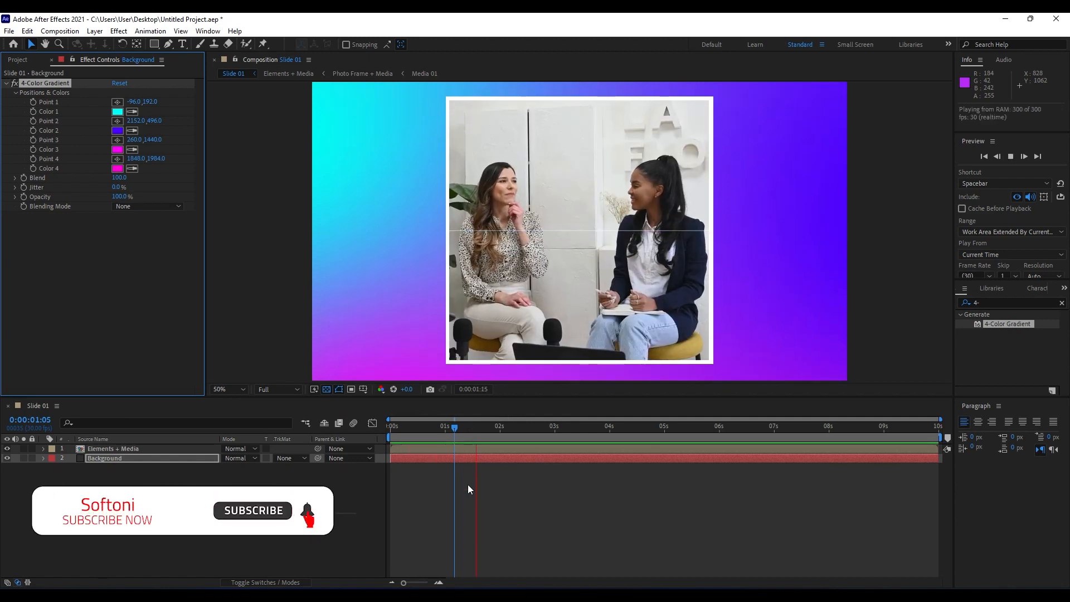
pyautogui.moveTo(414, 427); pyautogui.dragTo(620, 411)
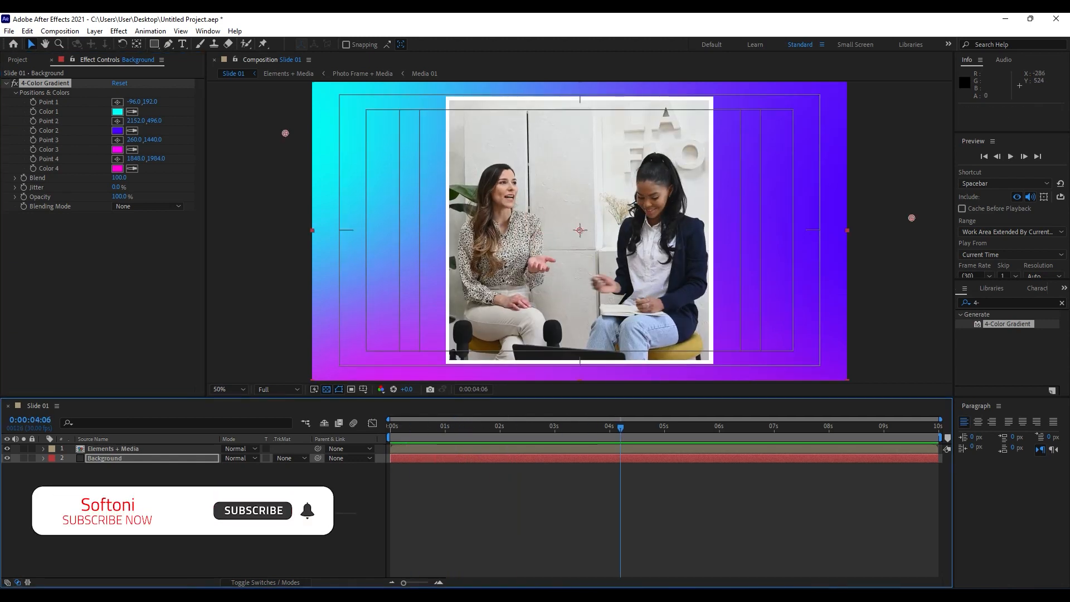
# Create a 1920 x 1080 px solid named Grid and place it between the Elements + Media and Background layers.
pyautogui.click(6, 82)
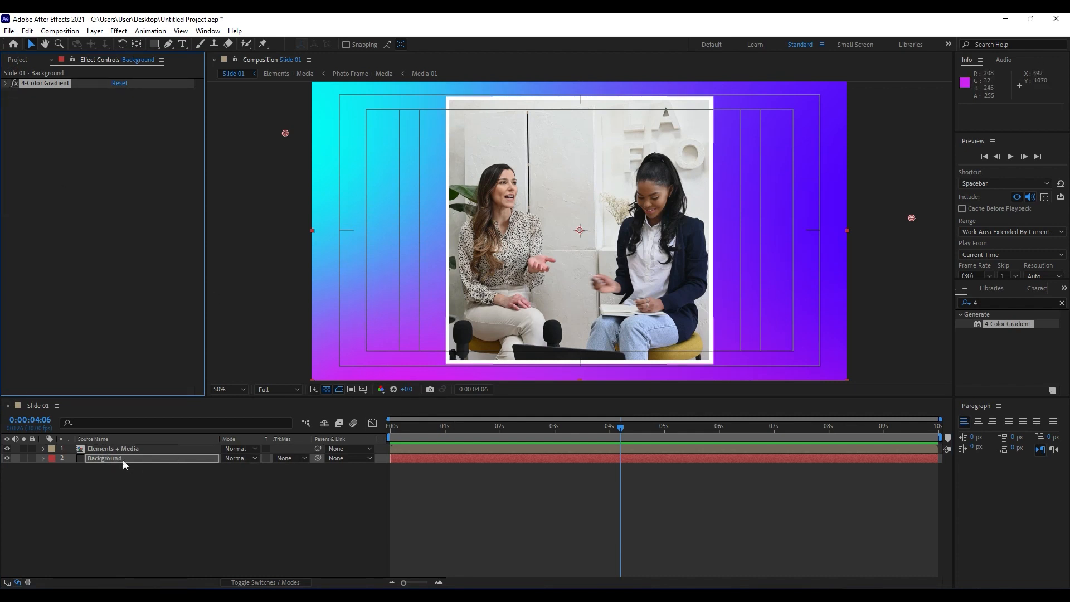
pyautogui.click(116, 520)
pyautogui.rightClick(141, 517)
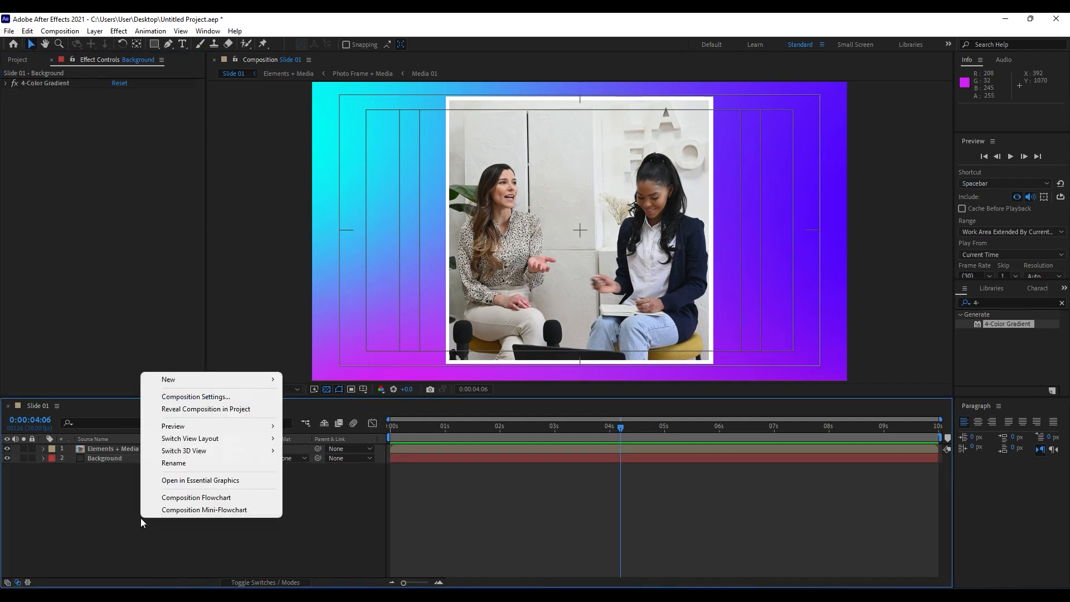
pyautogui.moveTo(189, 383)
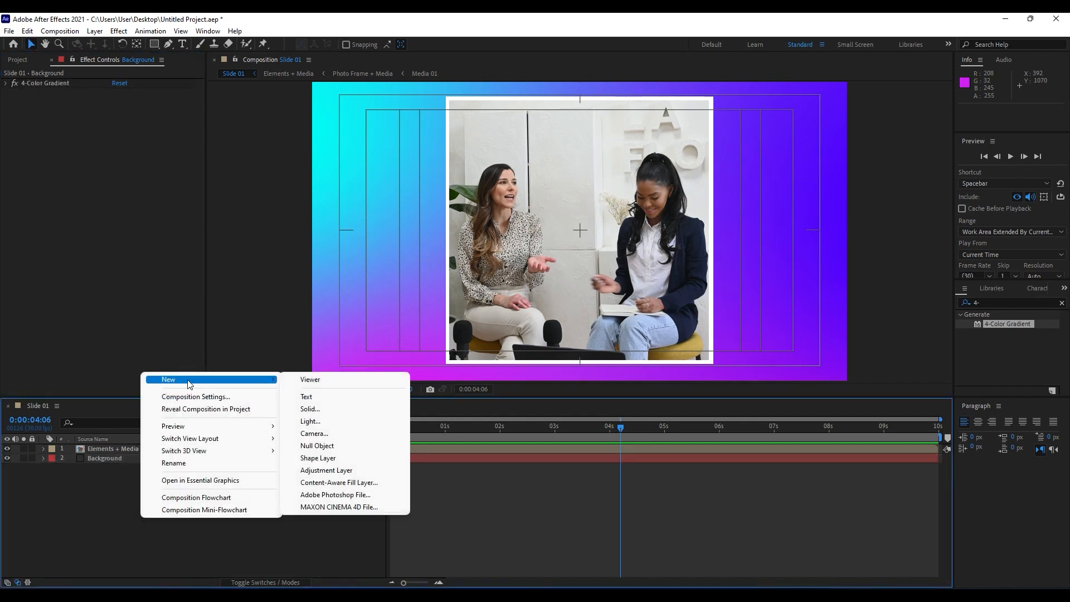
pyautogui.click(321, 408)
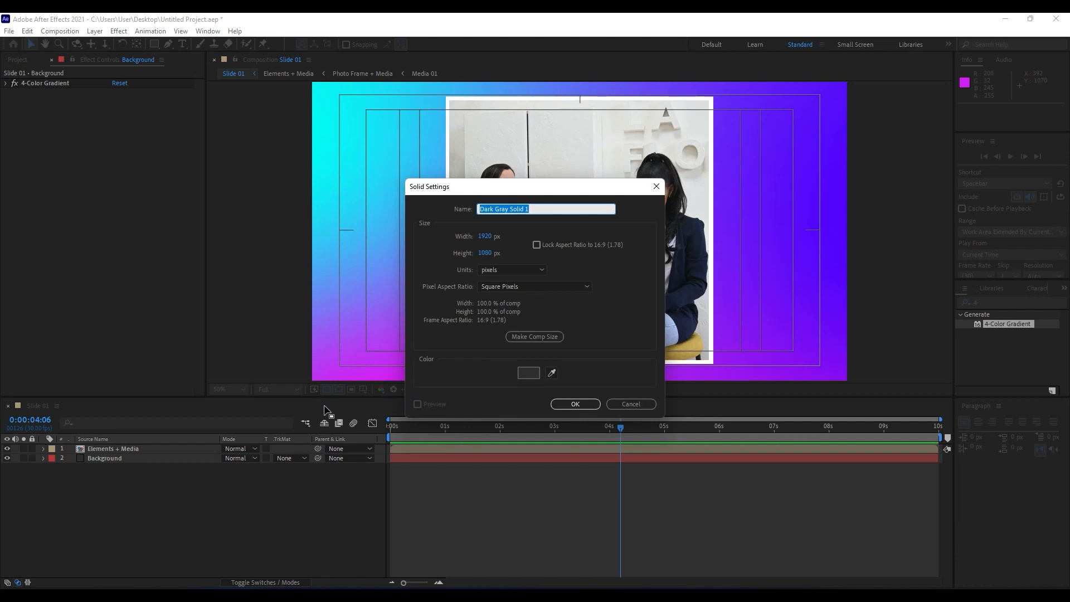
pyautogui.write('Grid')
pyautogui.click(574, 404)
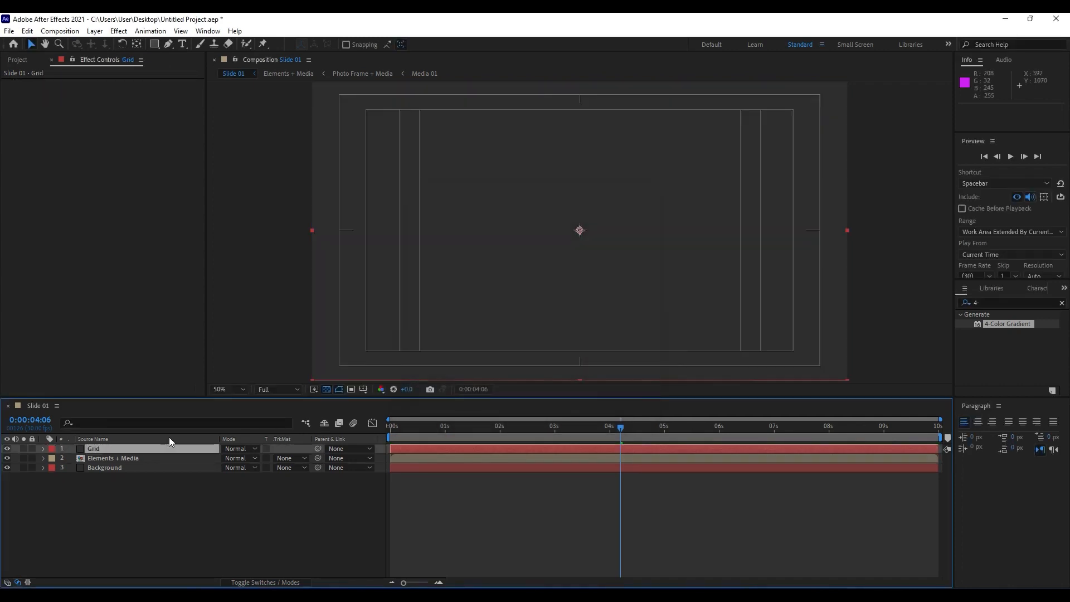
pyautogui.moveTo(96, 454); pyautogui.dragTo(99, 463)
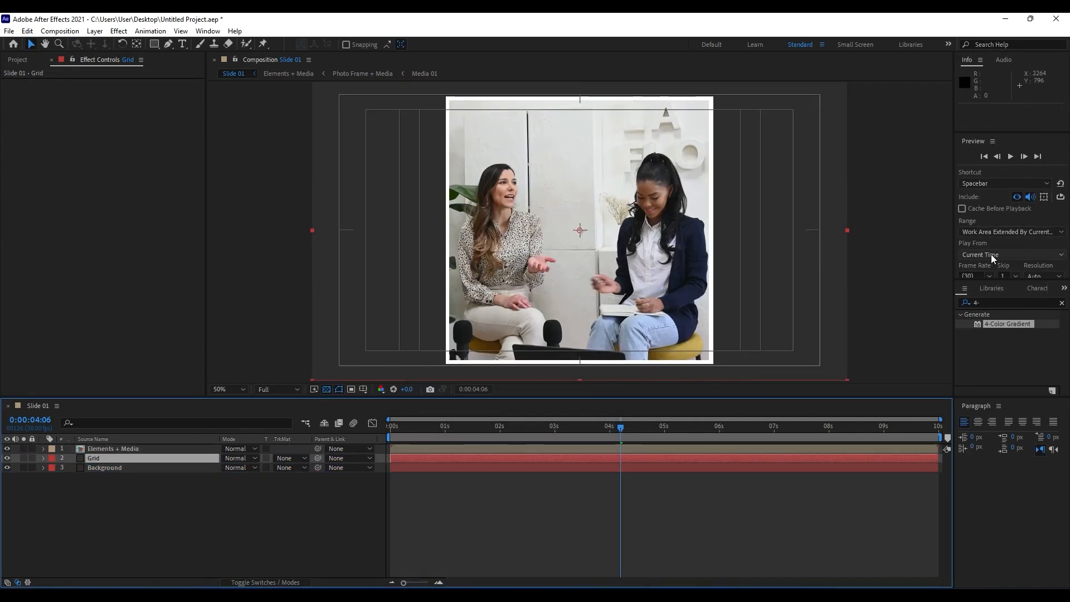
# Find the CC Ball Action effect and apply it to the Grid layer.
pyautogui.click(1004, 302)
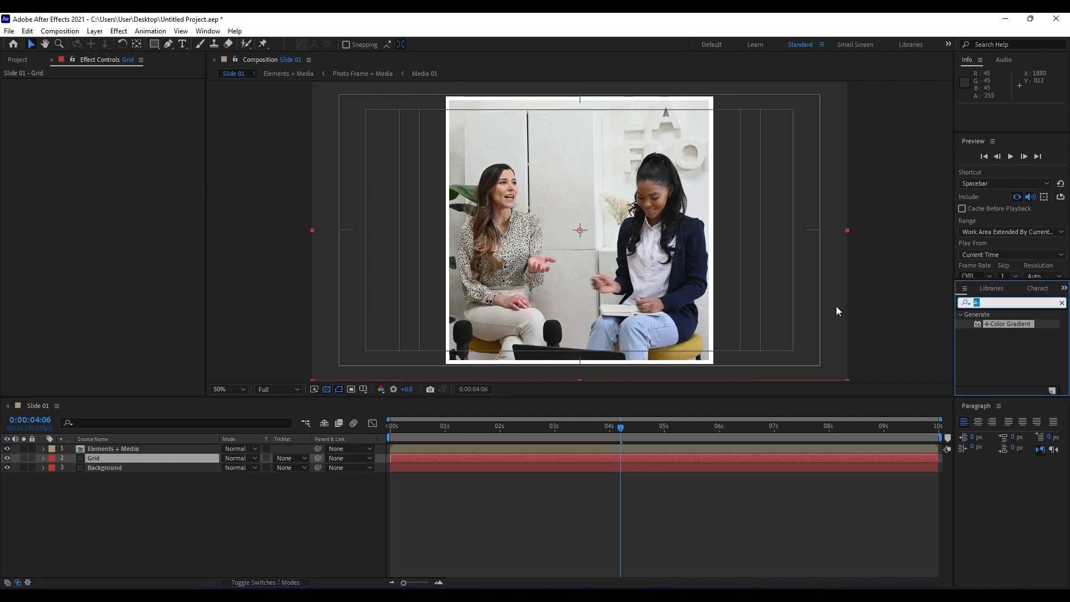
pyautogui.write('ball ac')
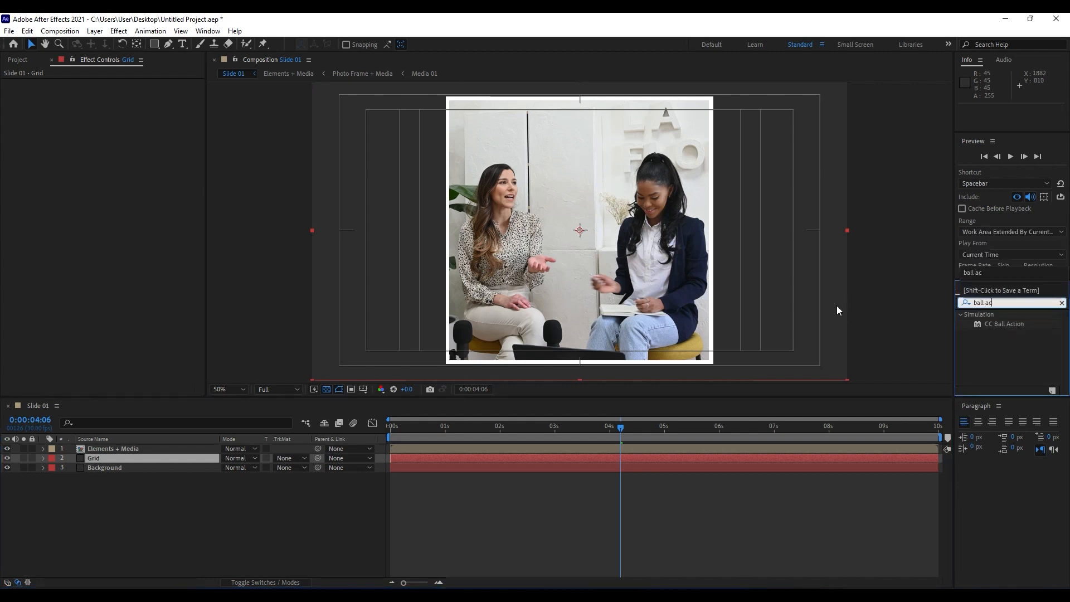
pyautogui.doubleClick(1015, 323)
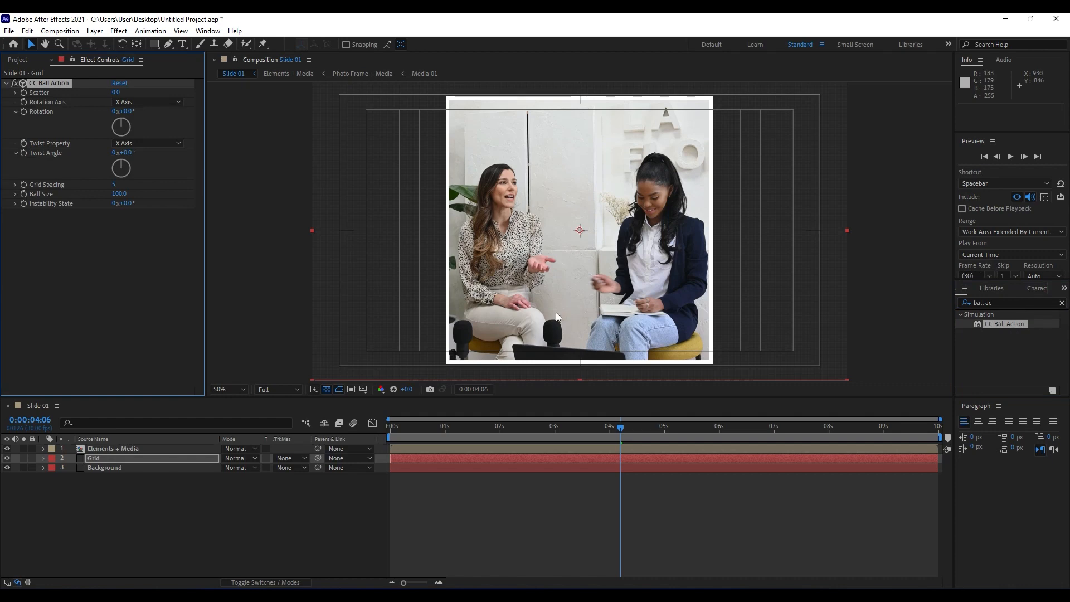
# Try out the Scatter value of CC Ball Action and set it back to 0.
pyautogui.press('/')
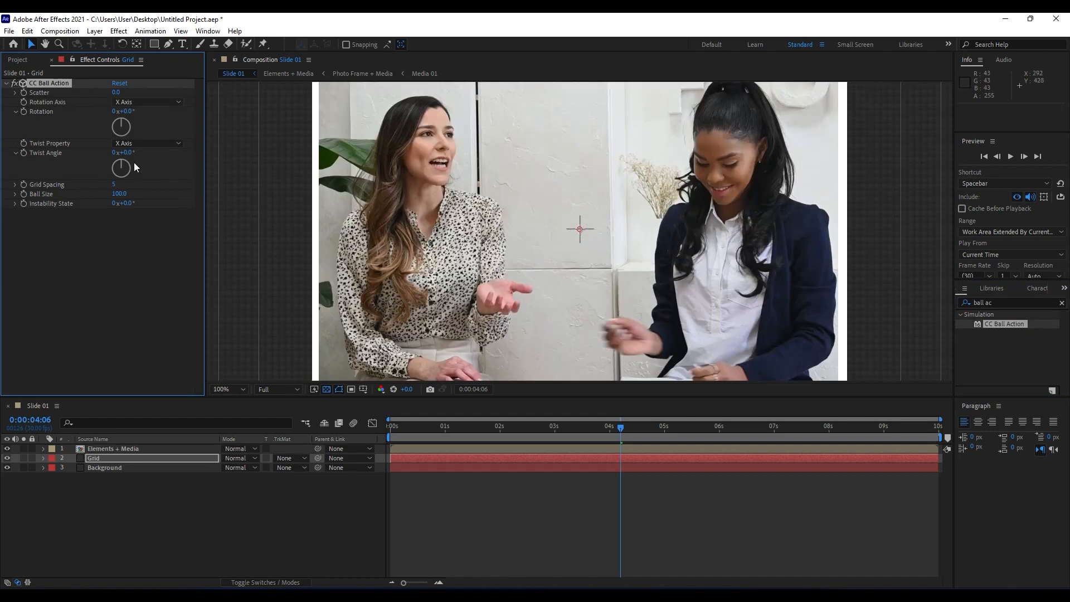
pyautogui.moveTo(115, 96); pyautogui.dragTo(121, 95)
pyautogui.click(120, 95)
pyautogui.write('0')
pyautogui.click(100, 232)
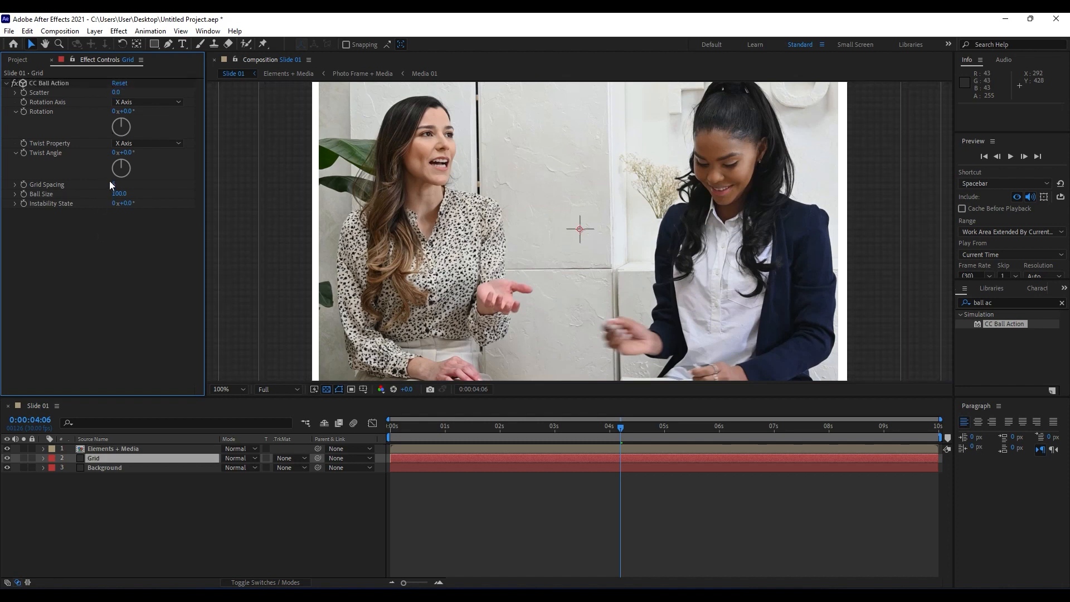
# Set the Grid Spacing of CC Ball Action to 3 and the Ball Size to 33.
pyautogui.moveTo(115, 184); pyautogui.dragTo(119, 186)
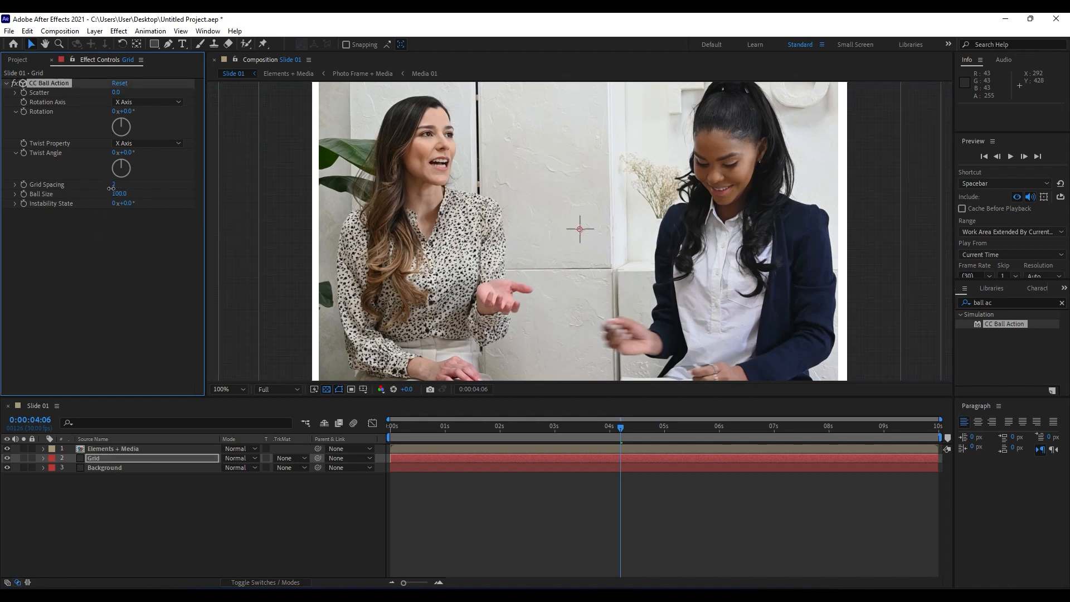
pyautogui.click(115, 184)
pyautogui.write('3')
pyautogui.click(102, 207)
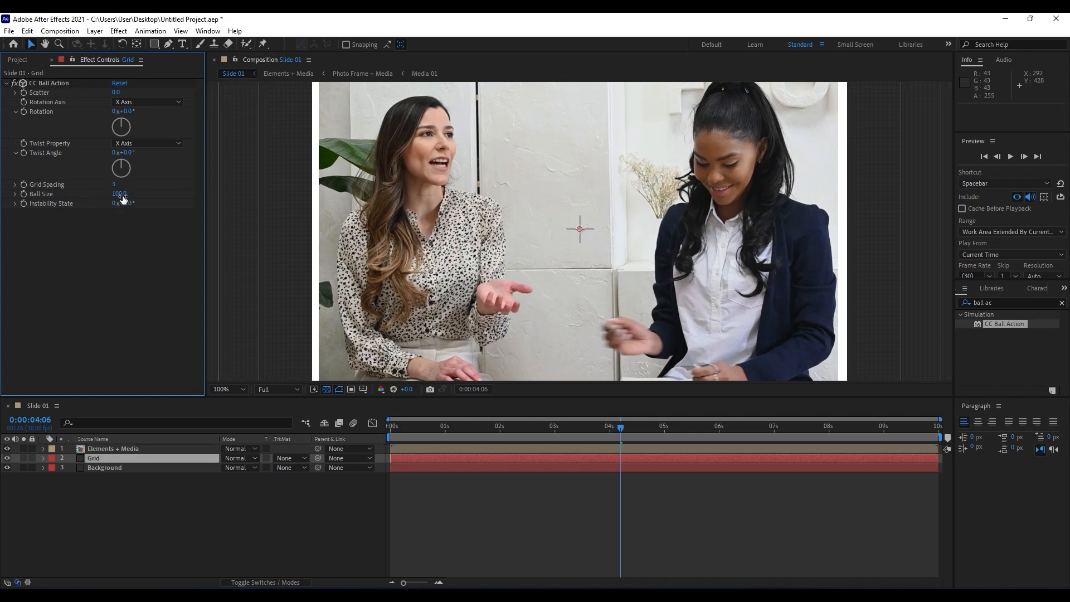
pyautogui.moveTo(118, 195); pyautogui.dragTo(96, 201)
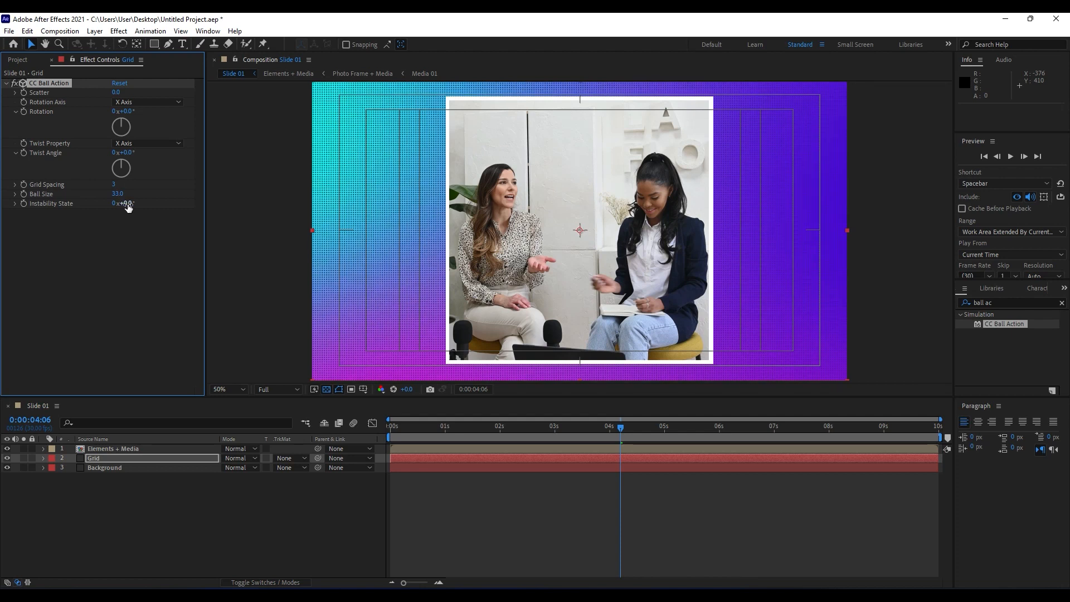
# Change CC Ball Action to a Grid Spacing of 9 and a Ball Size of 12.
pyautogui.click(115, 185)
pyautogui.write('10')
pyautogui.press('Return')
pyautogui.moveTo(121, 191); pyautogui.dragTo(114, 194)
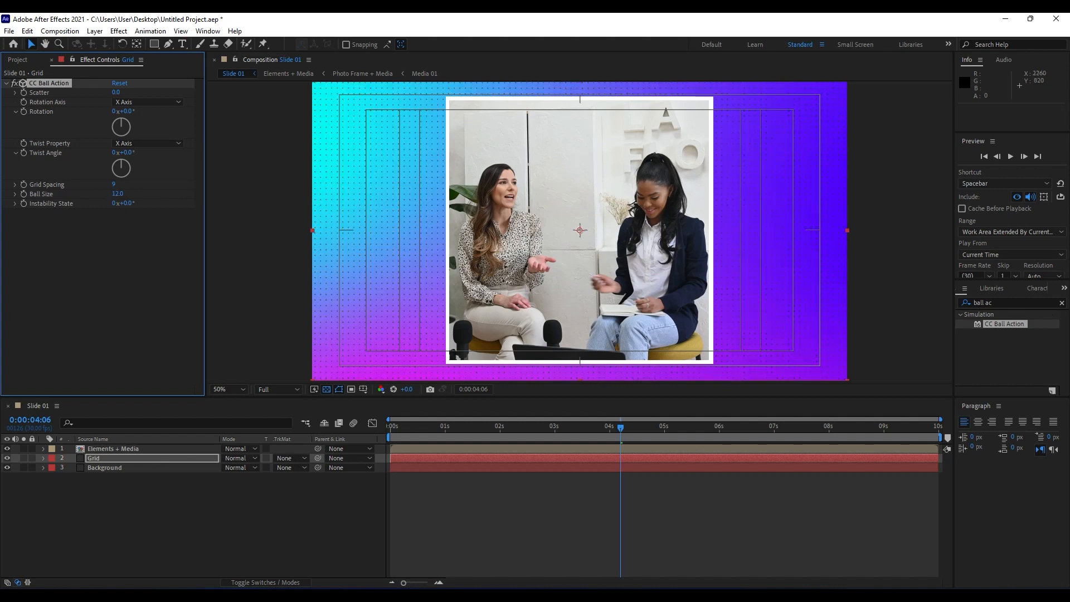
# Find the Fill effect, apply it to the Grid layer and set its color to white.
pyautogui.click(1018, 302)
pyautogui.write('fill')
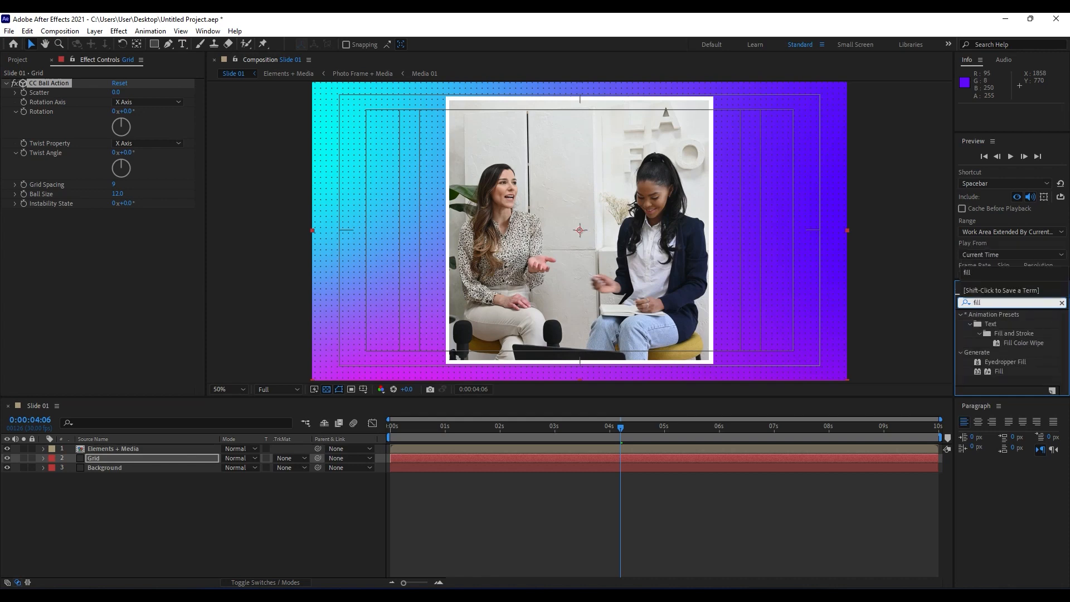
pyautogui.doubleClick(999, 371)
pyautogui.click(116, 243)
pyautogui.moveTo(346, 413); pyautogui.dragTo(119, 209)
pyautogui.click(513, 389)
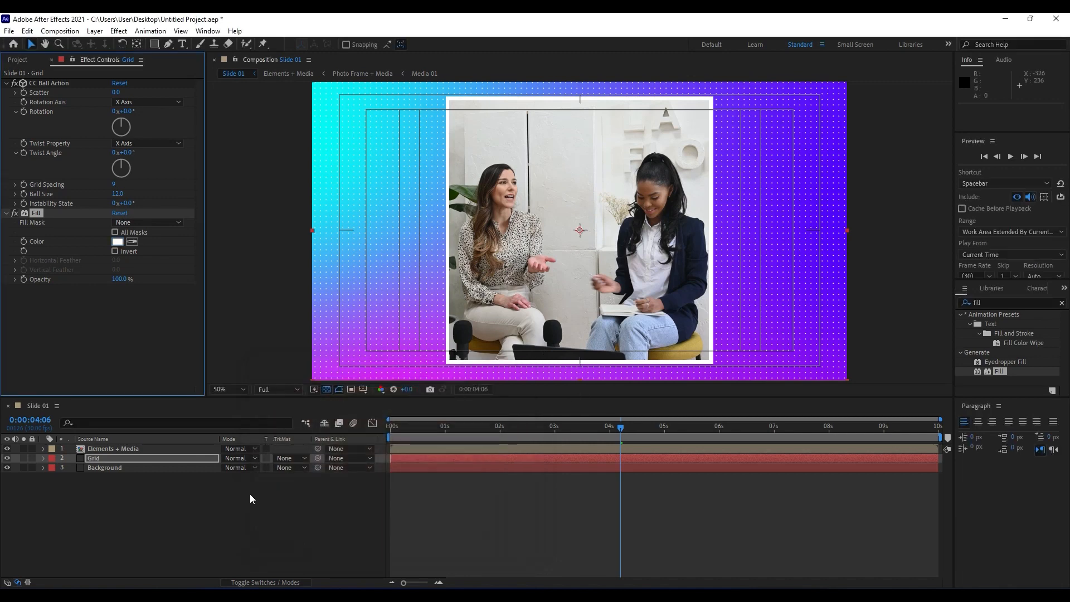
# Set the Grid layer's blending mode to Overlay and the Grid Spacing of CC Ball Action to 5.
pyautogui.click(233, 459)
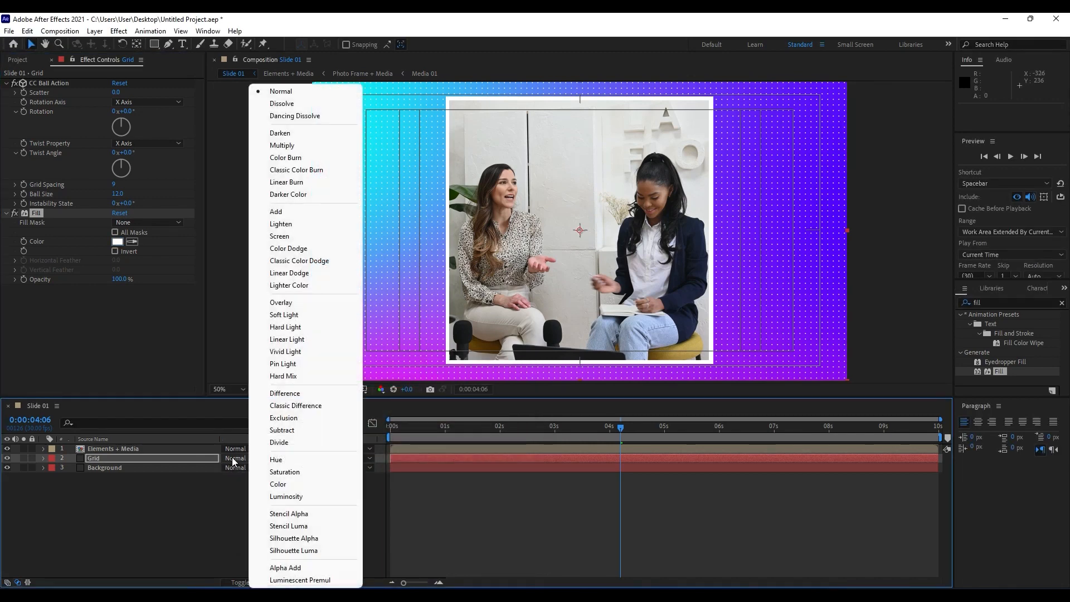
pyautogui.click(302, 302)
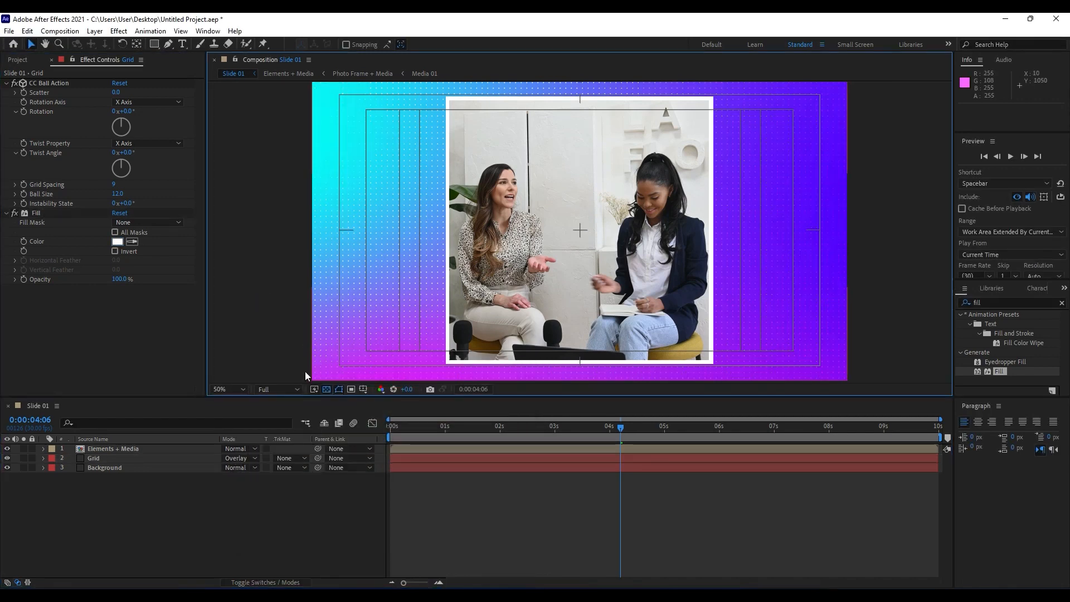
pyautogui.click(115, 189)
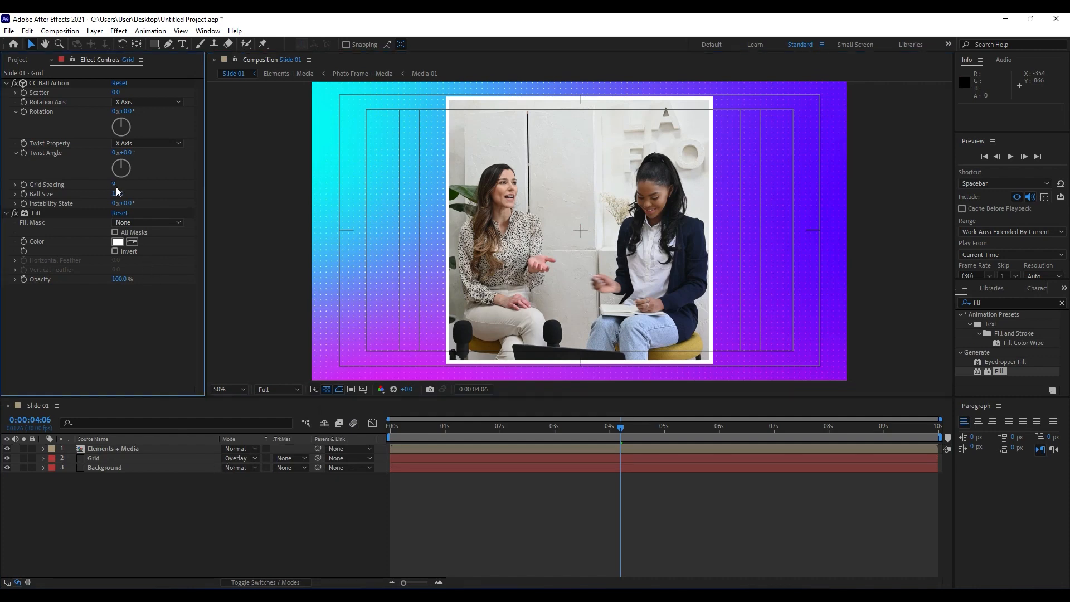
pyautogui.moveTo(113, 185); pyautogui.dragTo(117, 185)
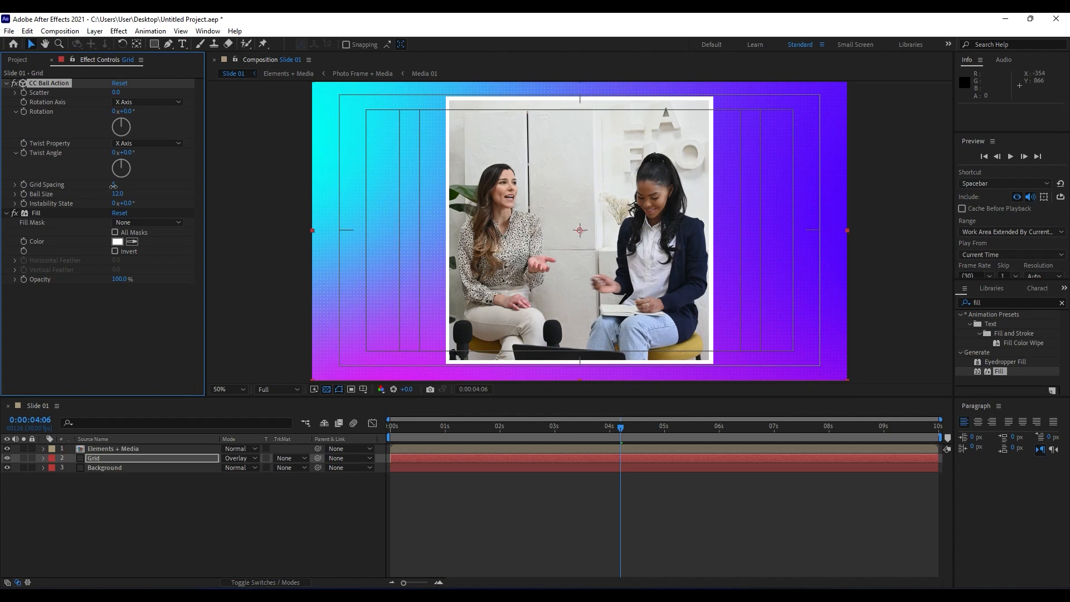
pyautogui.scroll(1, 801, 329)
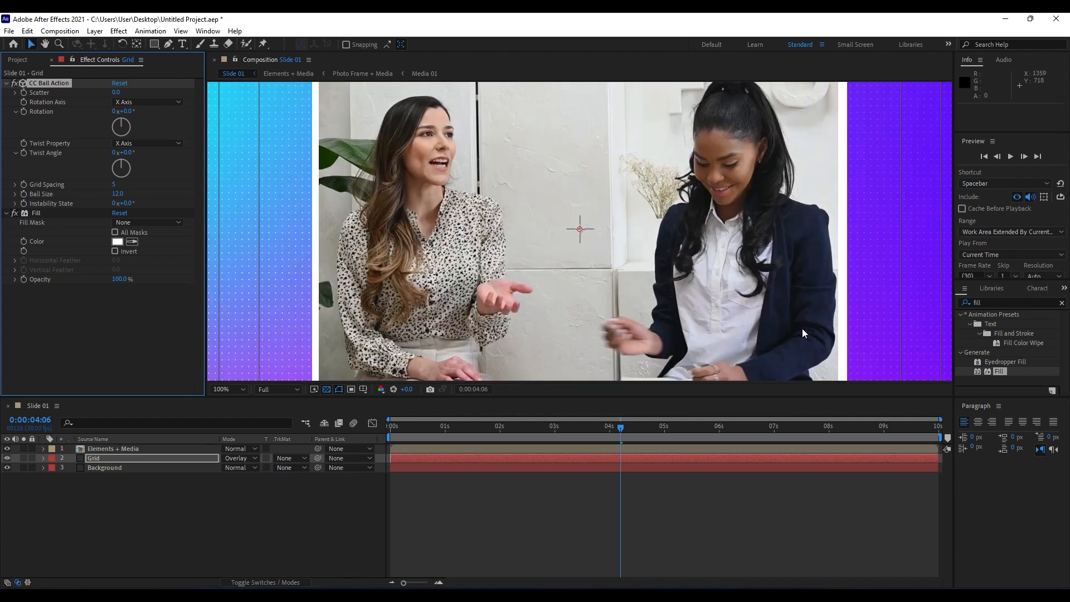
pyautogui.scroll(-1, 878, 286)
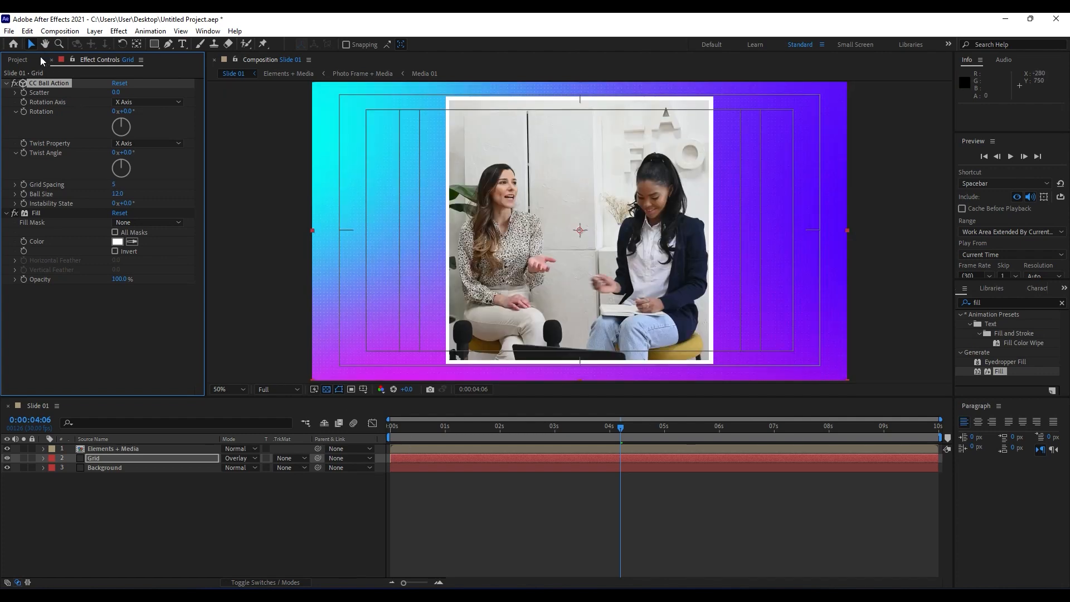
# Add the black-background microphone image to the Slide 01 composition between the Grid and Background layers.
pyautogui.click(6, 83)
pyautogui.click(51, 61)
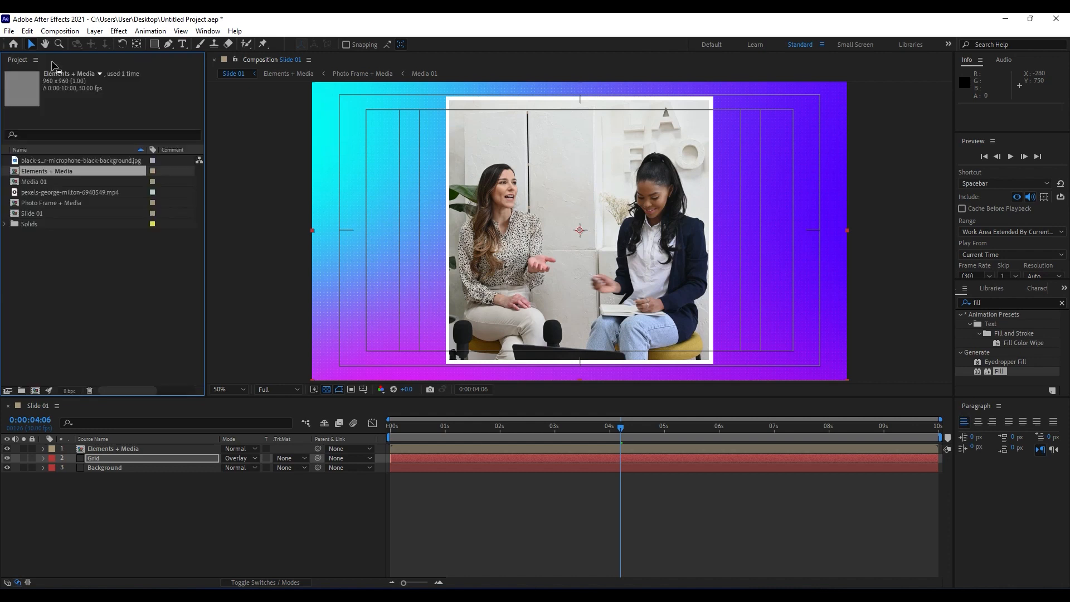
pyautogui.press('Up')
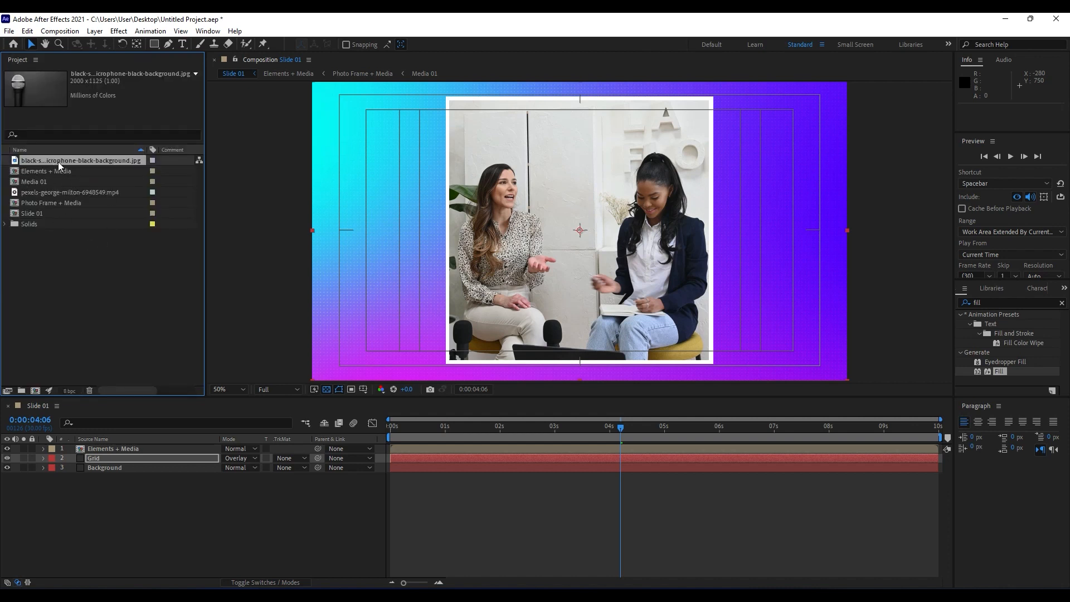
pyautogui.moveTo(58, 161); pyautogui.dragTo(155, 465)
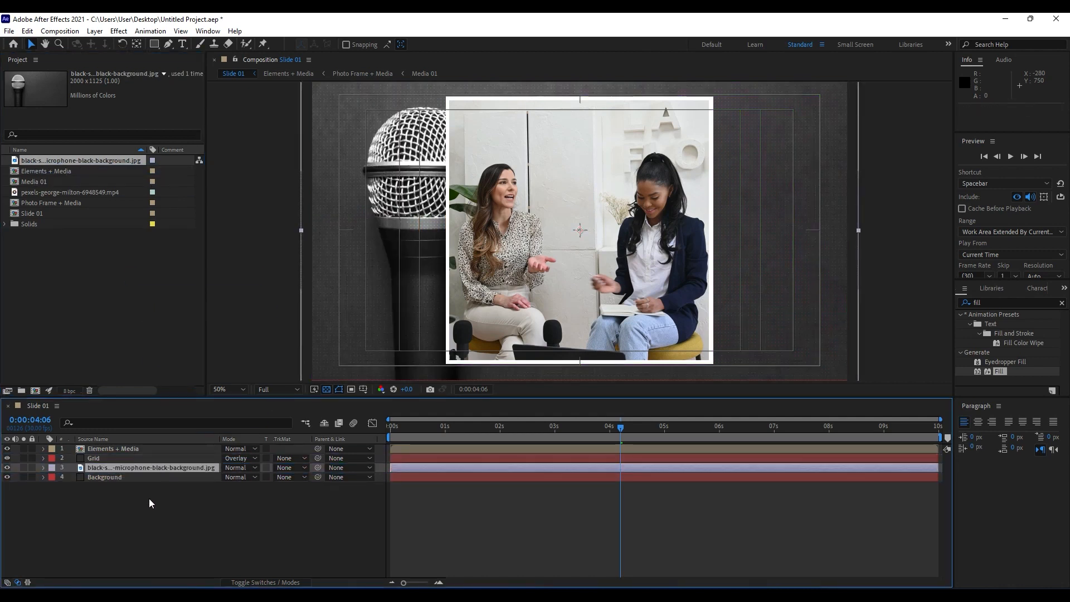
# Blend the microphone image layer with Multiply and set its opacity to 80%.
pyautogui.click(239, 471)
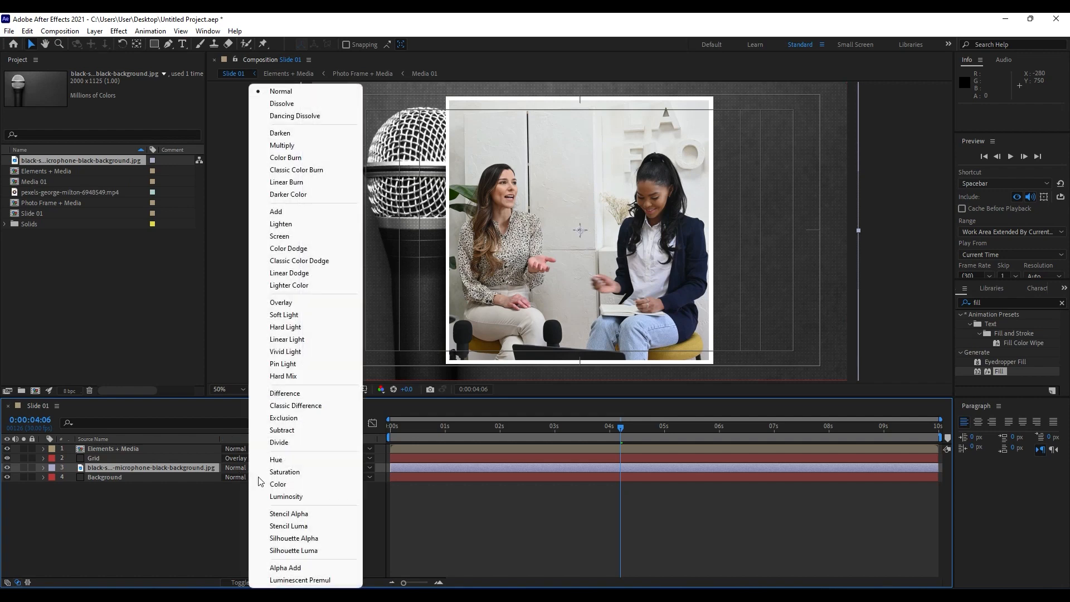
pyautogui.click(127, 566)
pyautogui.click(240, 468)
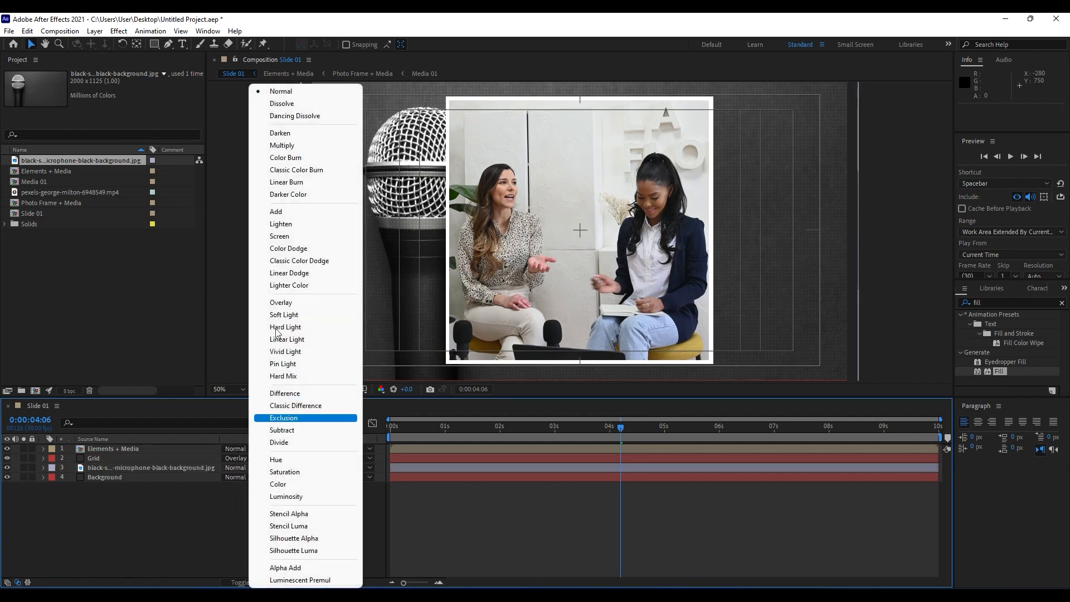
pyautogui.click(297, 146)
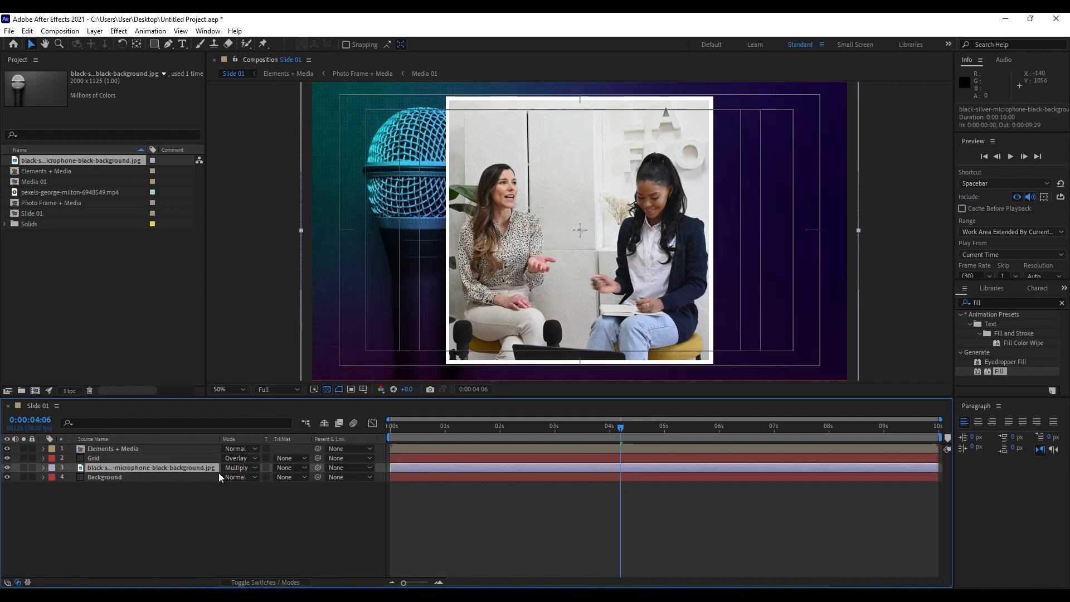
pyautogui.press('t')
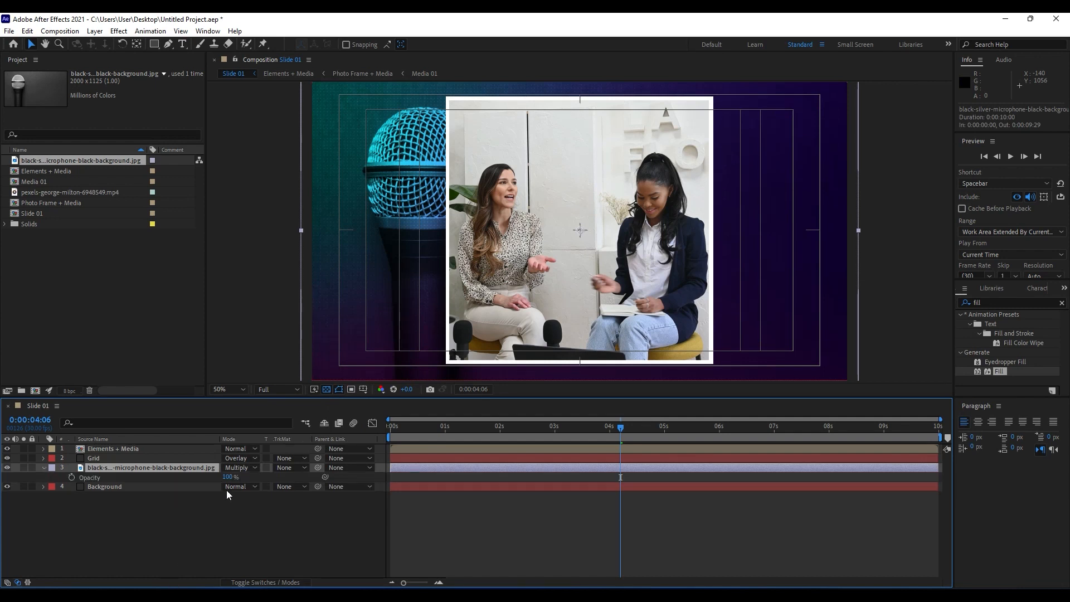
pyautogui.moveTo(227, 478); pyautogui.dragTo(217, 478)
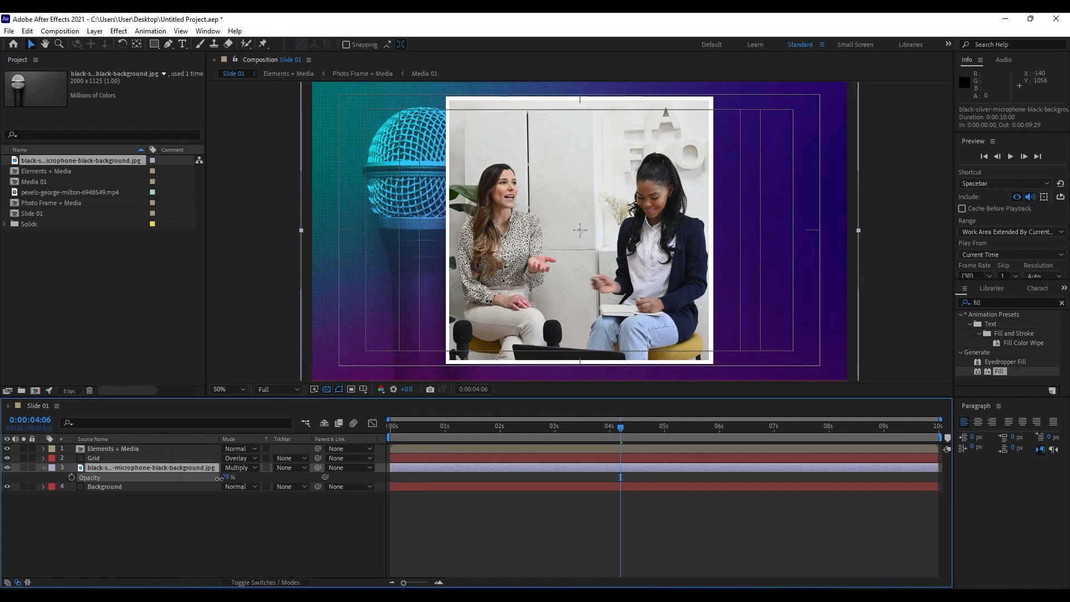
pyautogui.moveTo(219, 479); pyautogui.dragTo(219, 480)
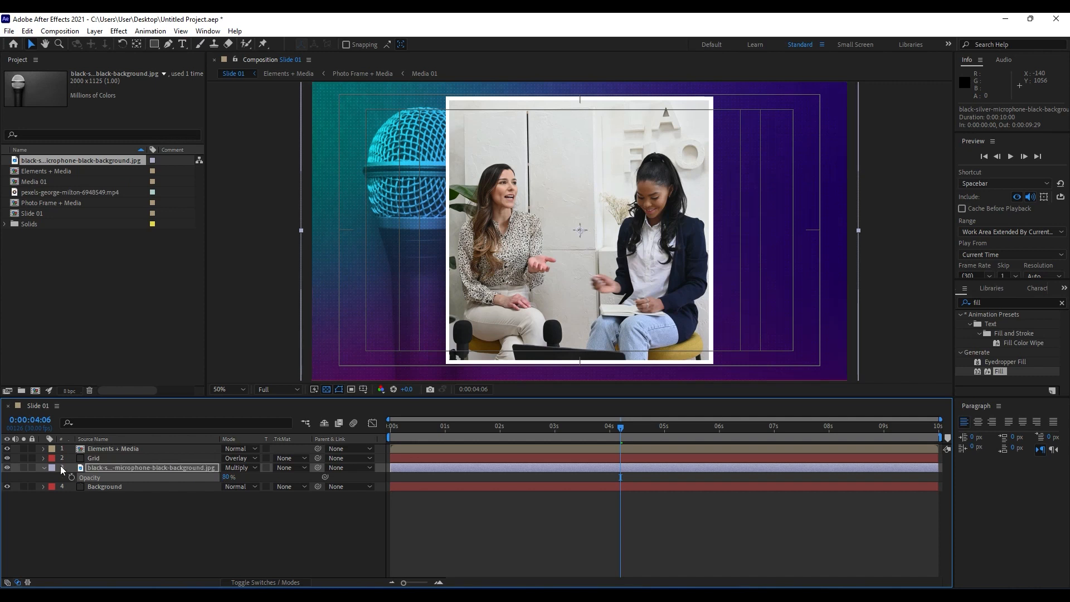
pyautogui.click(43, 468)
# Move the Elements + Media layer to an X position of 1338, scale it to 80% and preview the slide.
pyautogui.click(112, 450)
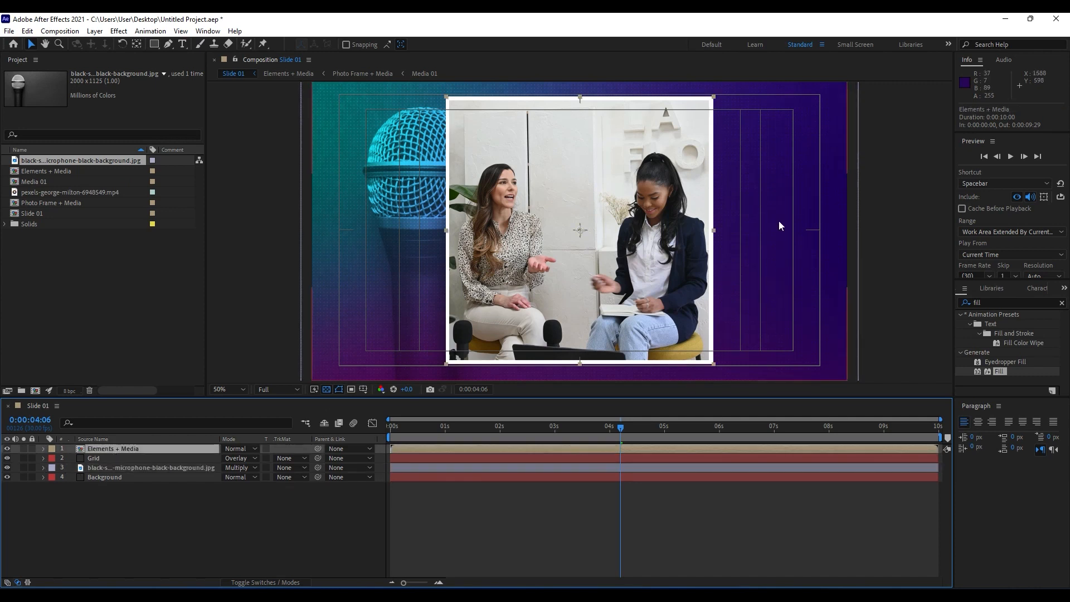
pyautogui.press('p')
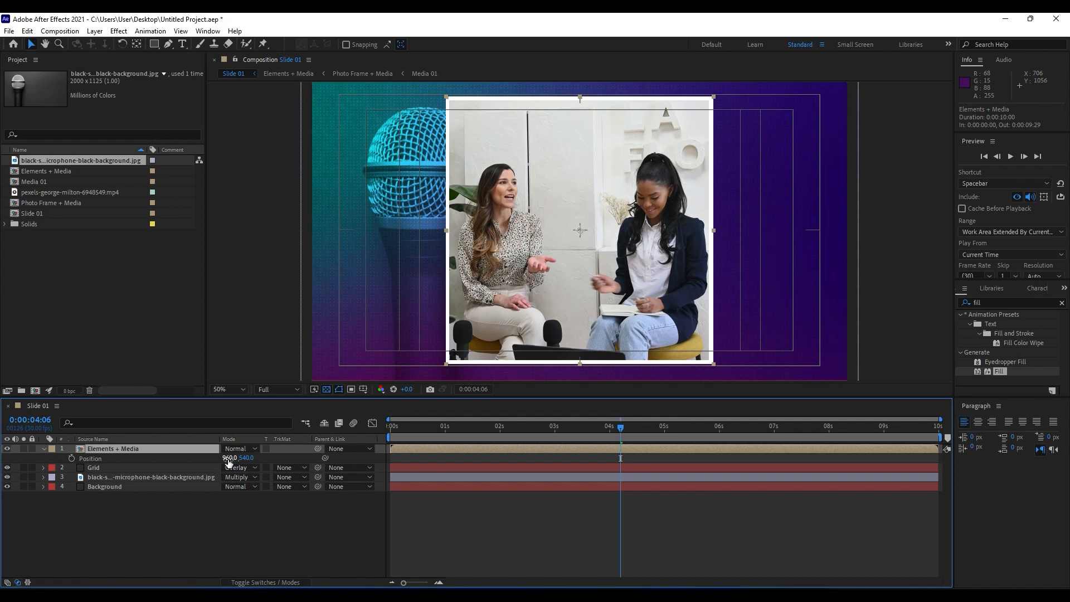
pyautogui.moveTo(229, 462); pyautogui.dragTo(467, 488)
pyautogui.press('s')
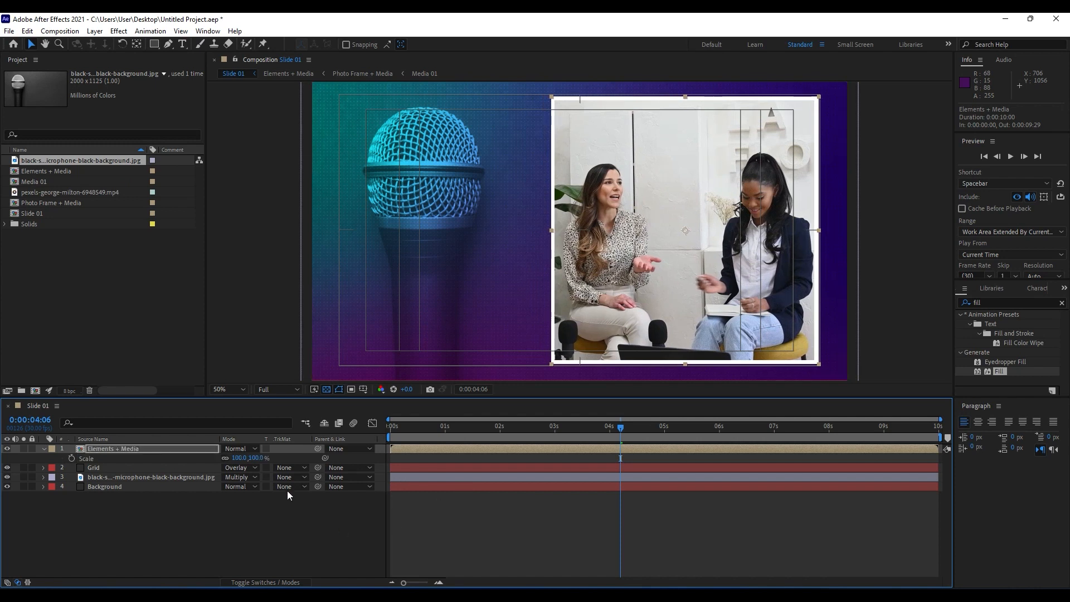
pyautogui.moveTo(239, 458); pyautogui.dragTo(225, 460)
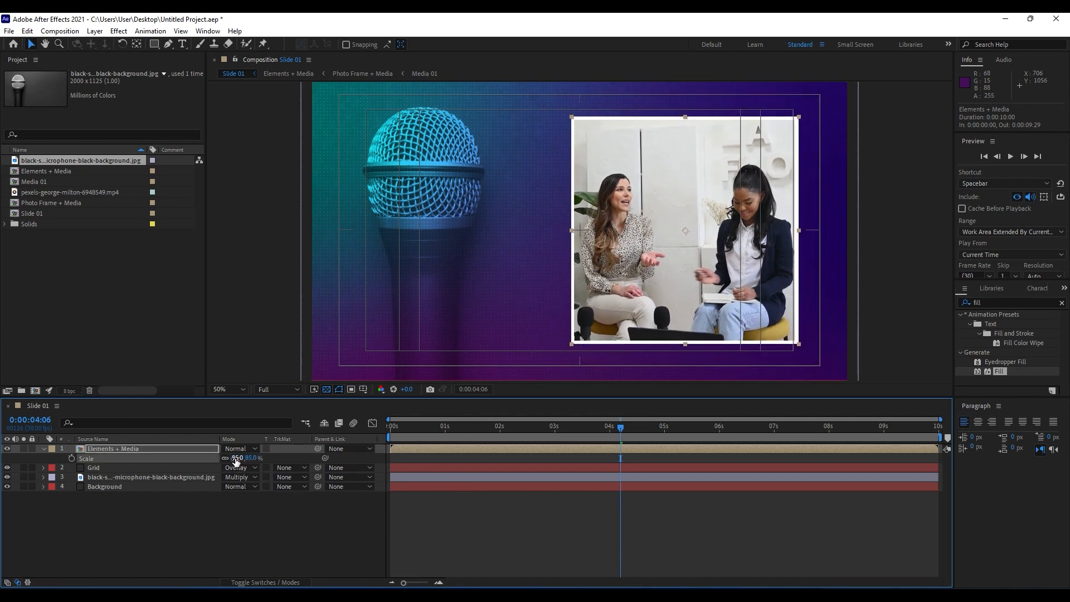
pyautogui.click(238, 459)
pyautogui.press('Return')
pyautogui.press('space')
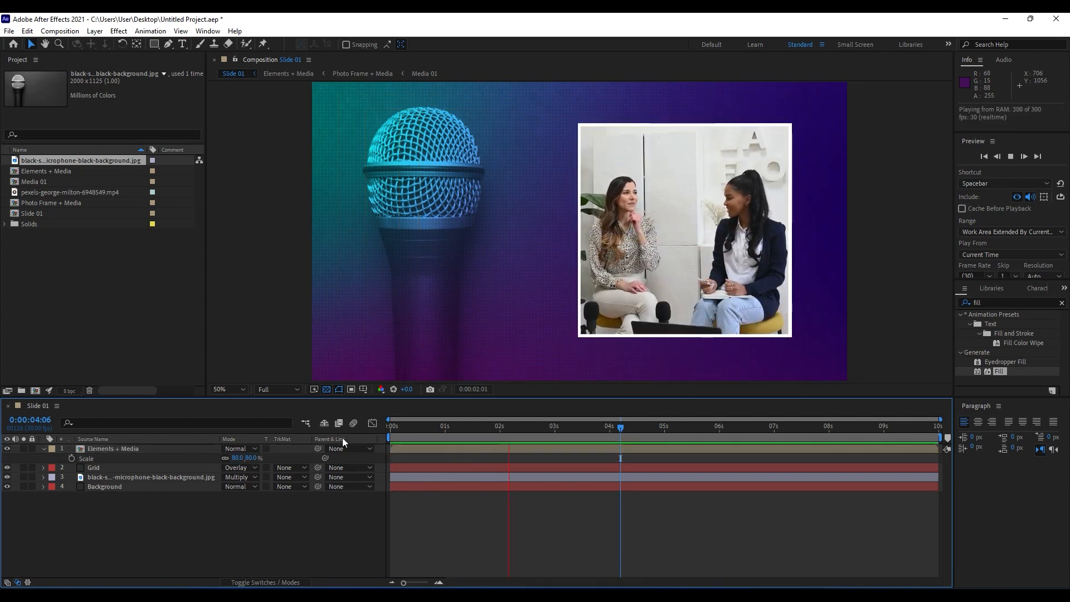
pyautogui.moveTo(457, 424); pyautogui.dragTo(582, 428)
# Add the expression wiggle(0.8,25) to the Position of the Elements + Media layer.
pyautogui.click(124, 450)
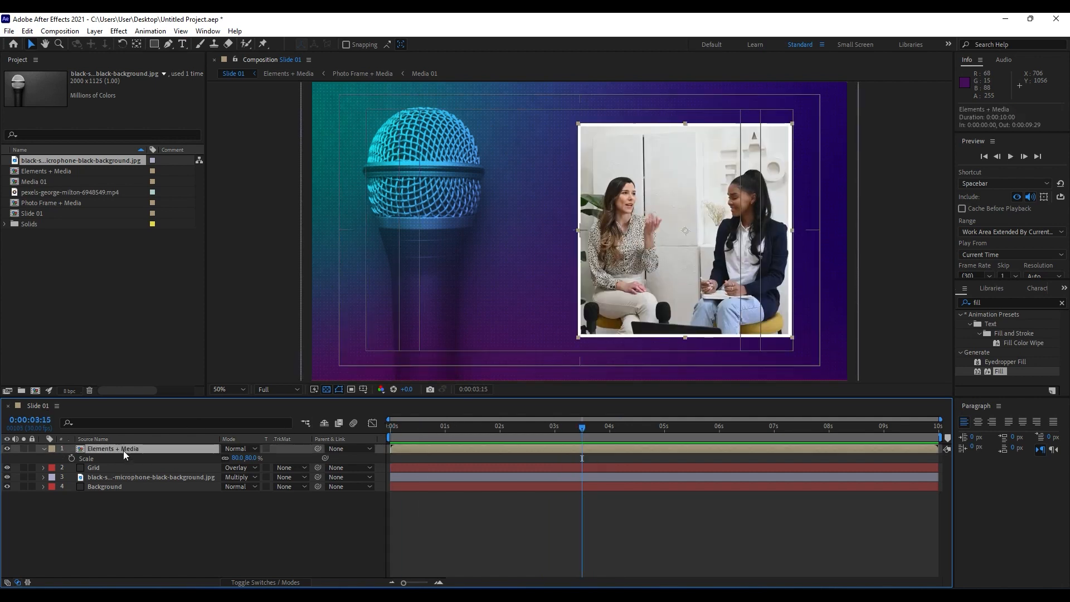
pyautogui.press('p')
pyautogui.keyDown('alt'); pyautogui.click(72, 458); pyautogui.keyUp('alt')
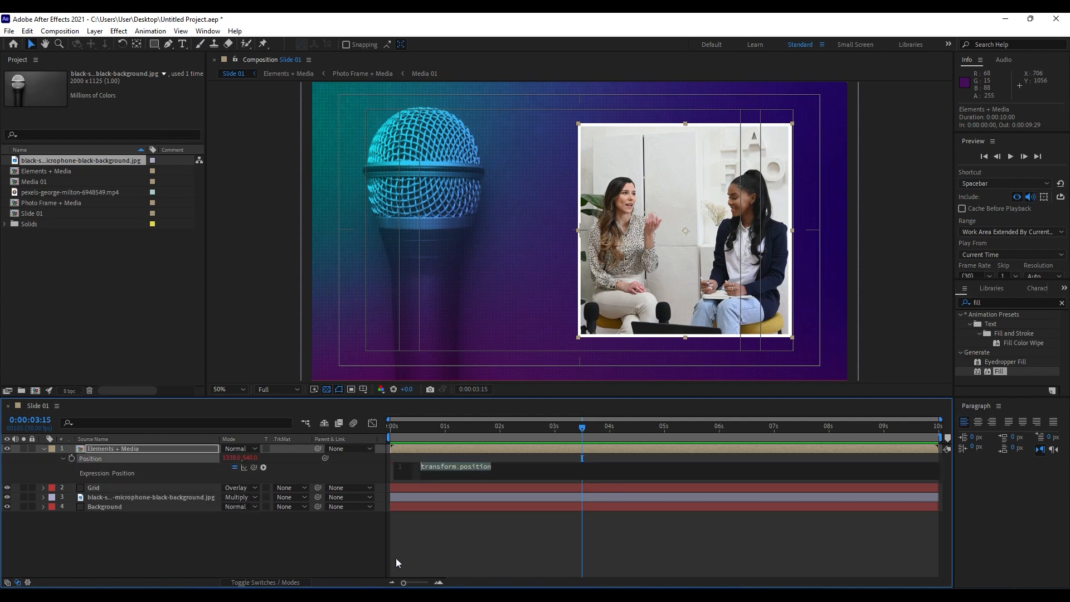
pyautogui.write('wiggle(0.5,25')
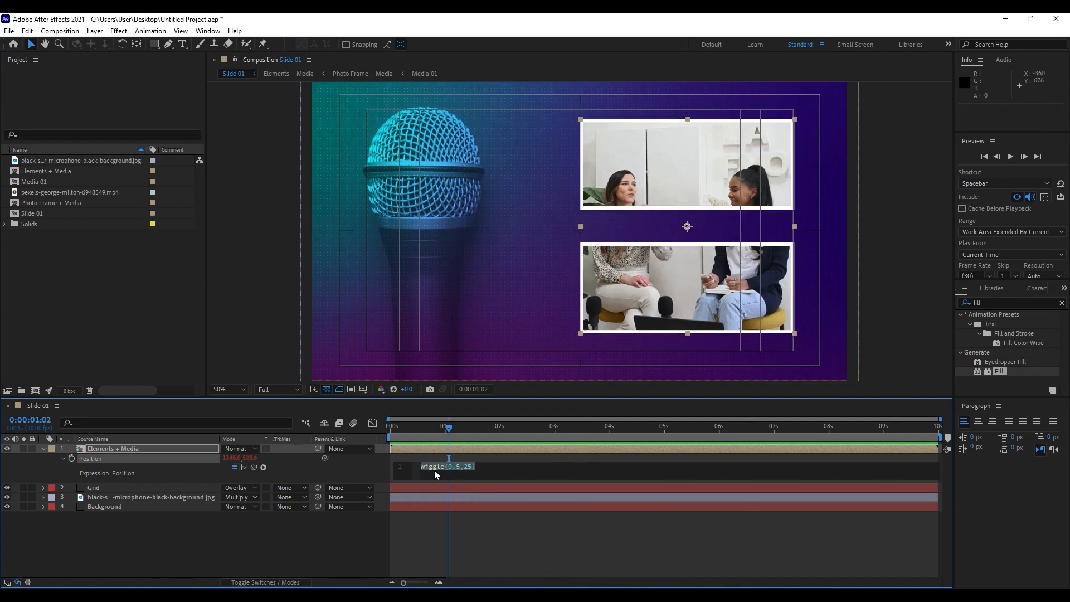
pyautogui.click(458, 467)
pyautogui.write('8')
pyautogui.click(111, 312)
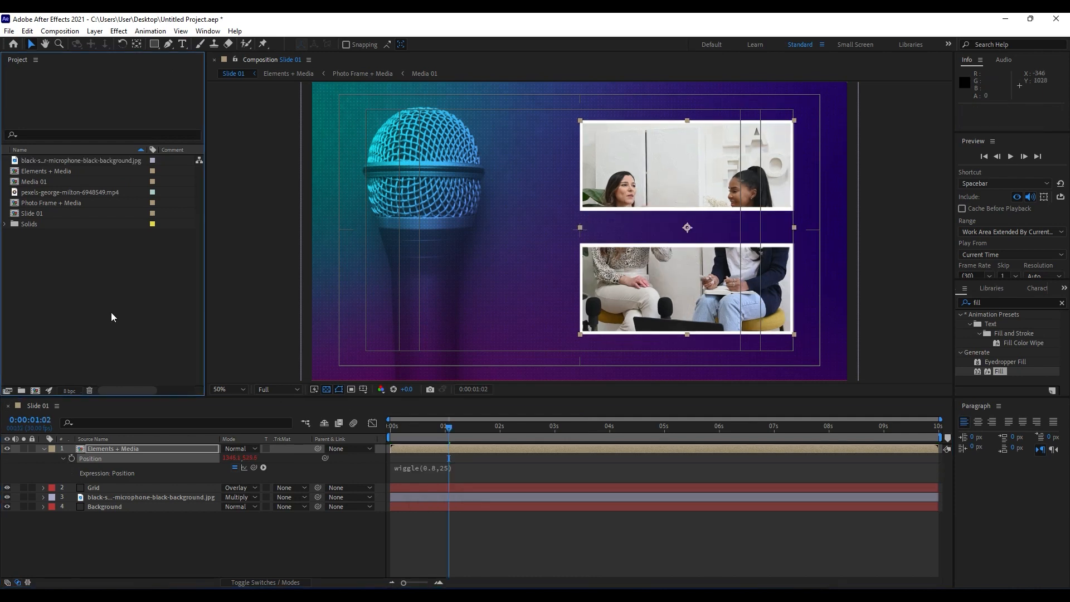
pyautogui.click(43, 449)
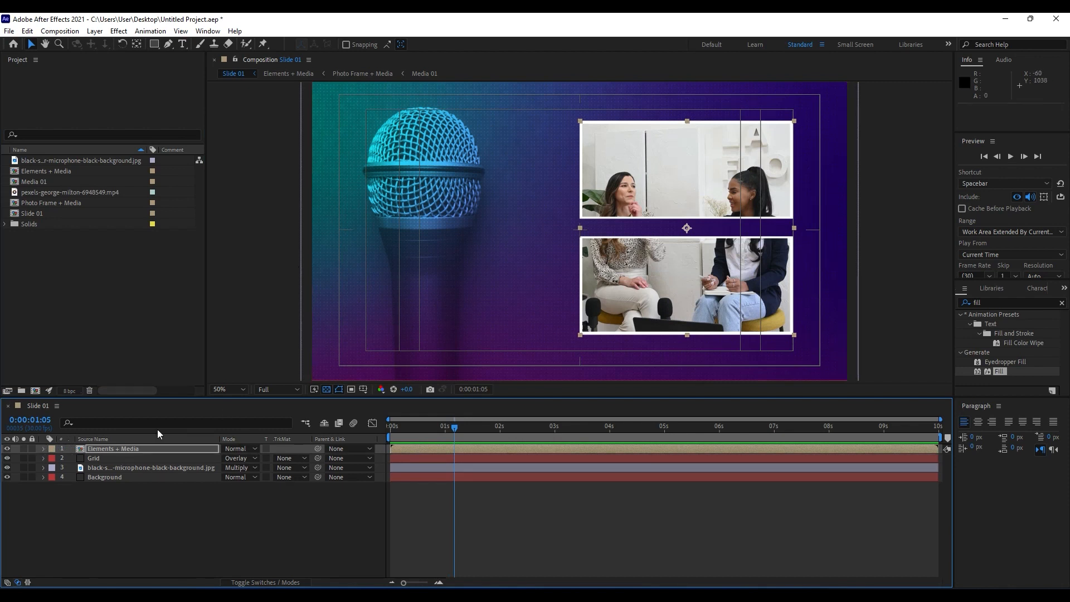
# Duplicate the Elements + Media layer and apply a Fill effect colored black (000000) to the lower copy.
pyautogui.click(129, 447)
pyautogui.hotkey('ctrl', 'd')
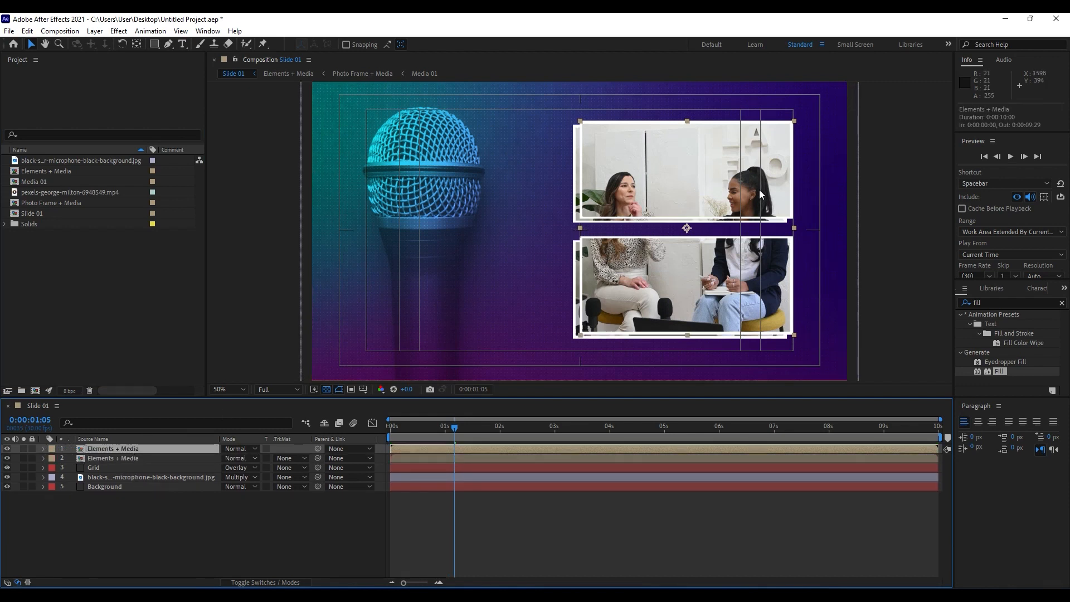
pyautogui.click(126, 457)
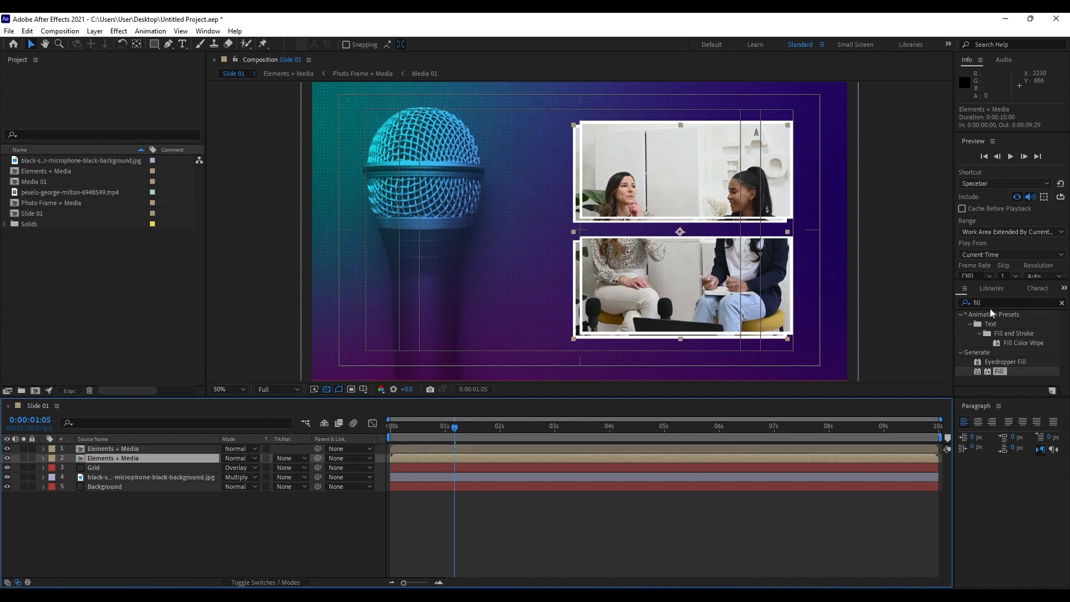
pyautogui.moveTo(998, 373); pyautogui.dragTo(172, 457)
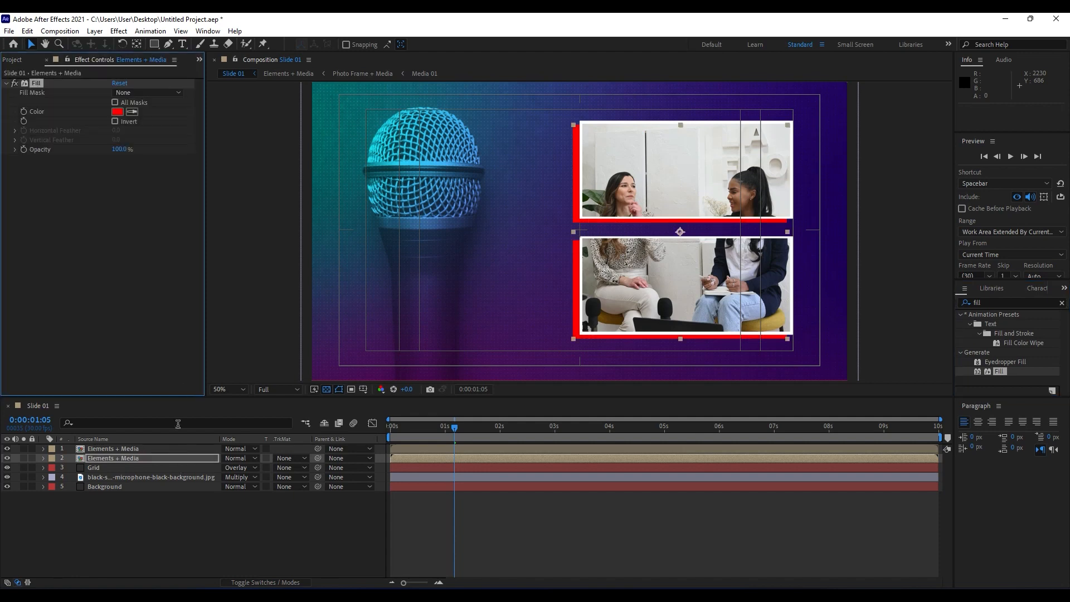
pyautogui.click(117, 112)
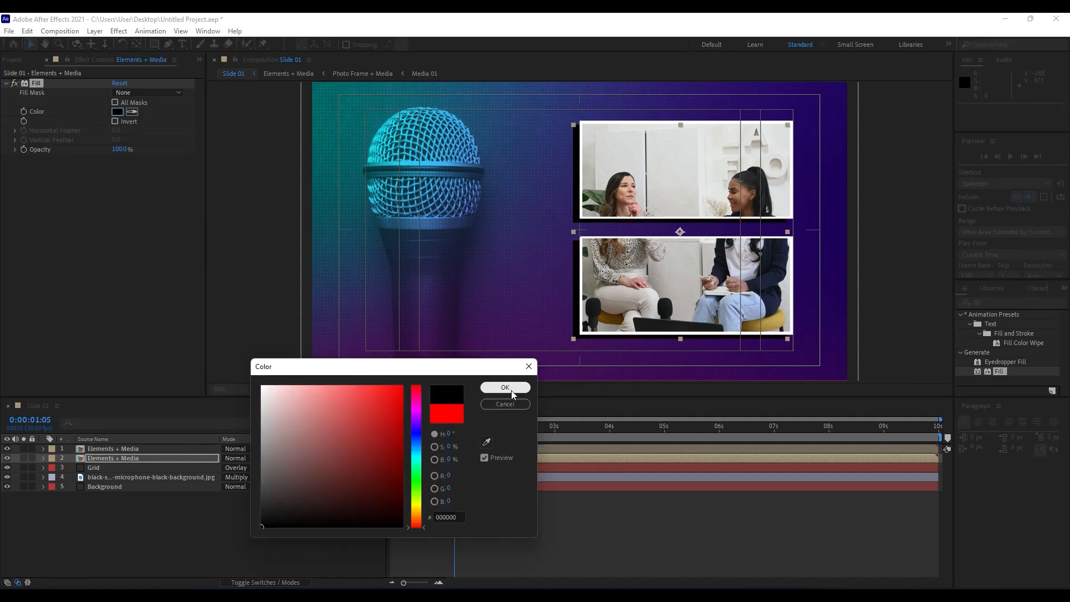
pyautogui.click(511, 387)
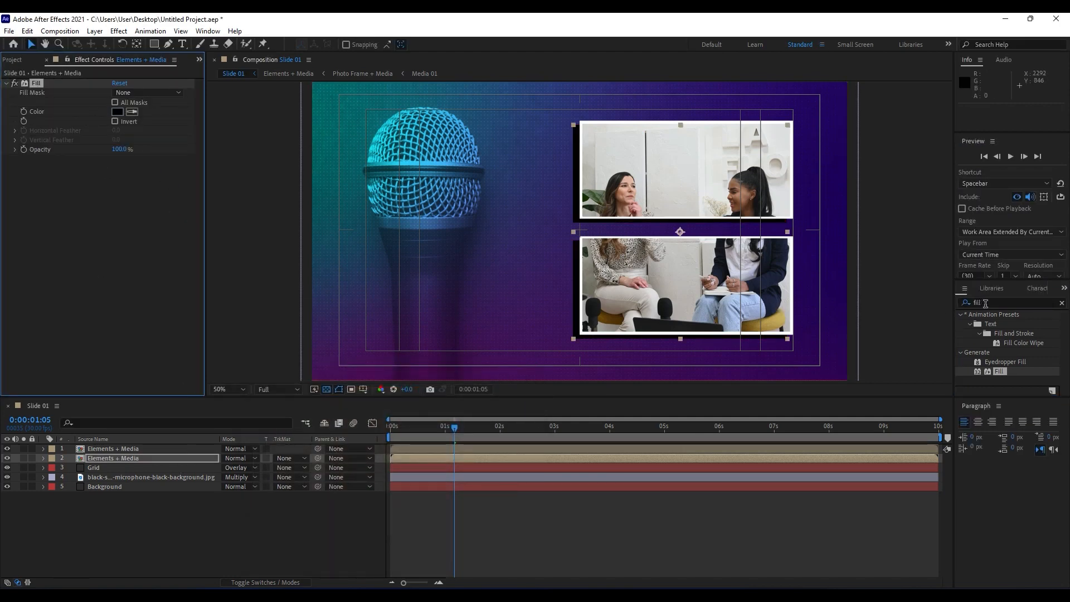
# Apply Fast Box Blur with a Blur Radius of 350 to the lower Elements + Media copy and preview the animation.
pyautogui.moveTo(999, 303); pyautogui.dragTo(874, 295)
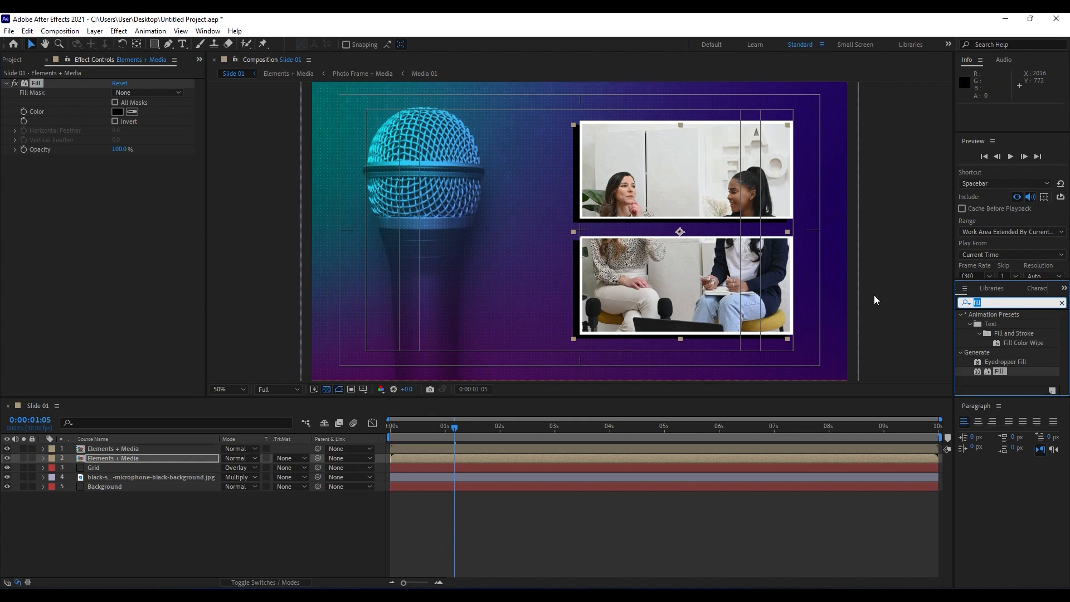
pyautogui.write('fast')
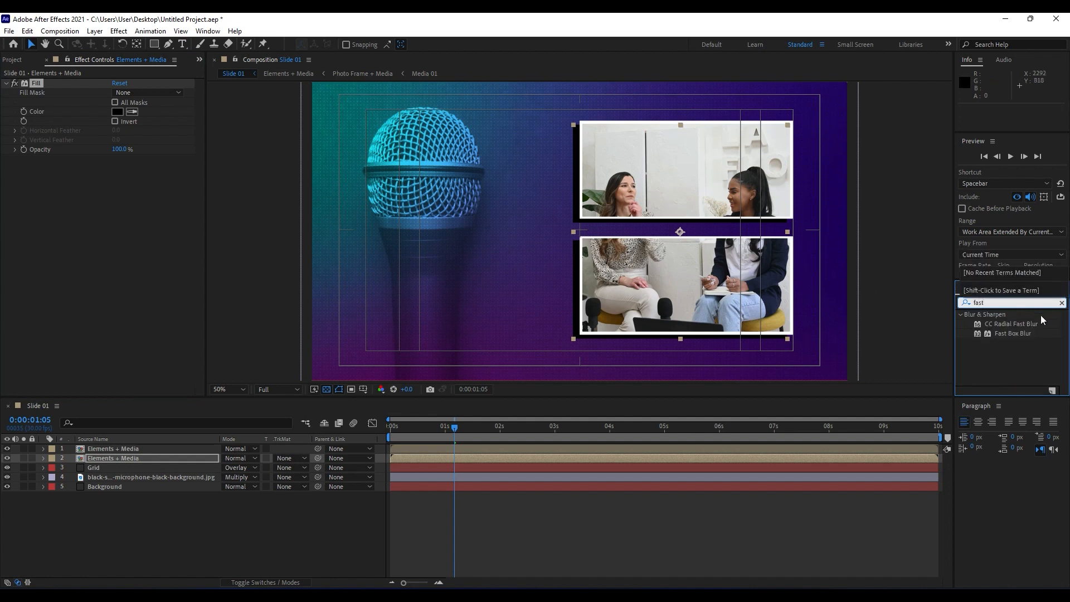
pyautogui.moveTo(1020, 329); pyautogui.dragTo(86, 269)
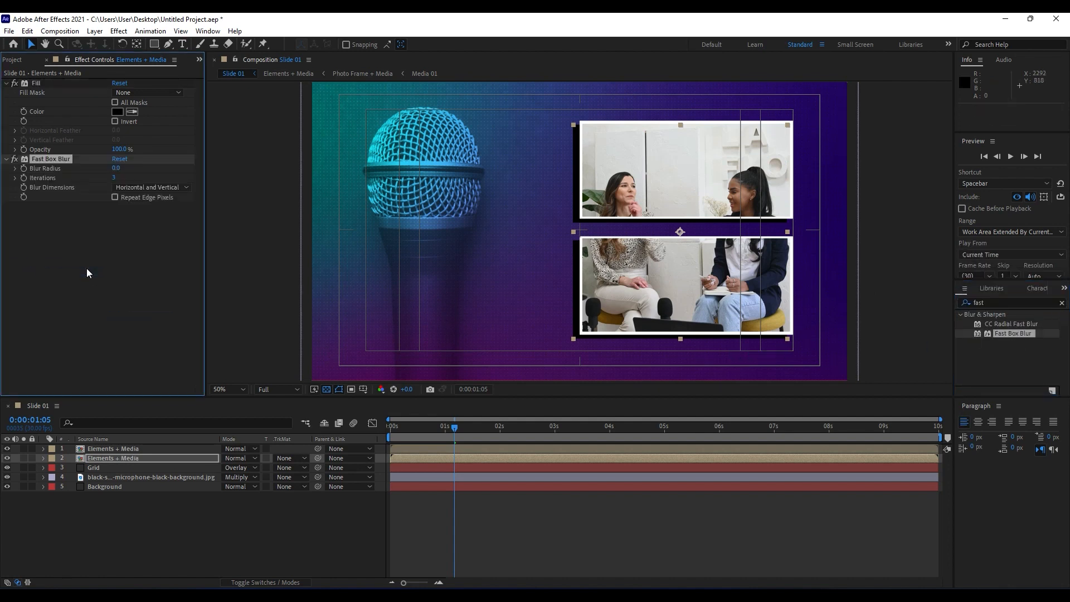
pyautogui.click(116, 169)
pyautogui.write('350')
pyautogui.click(115, 238)
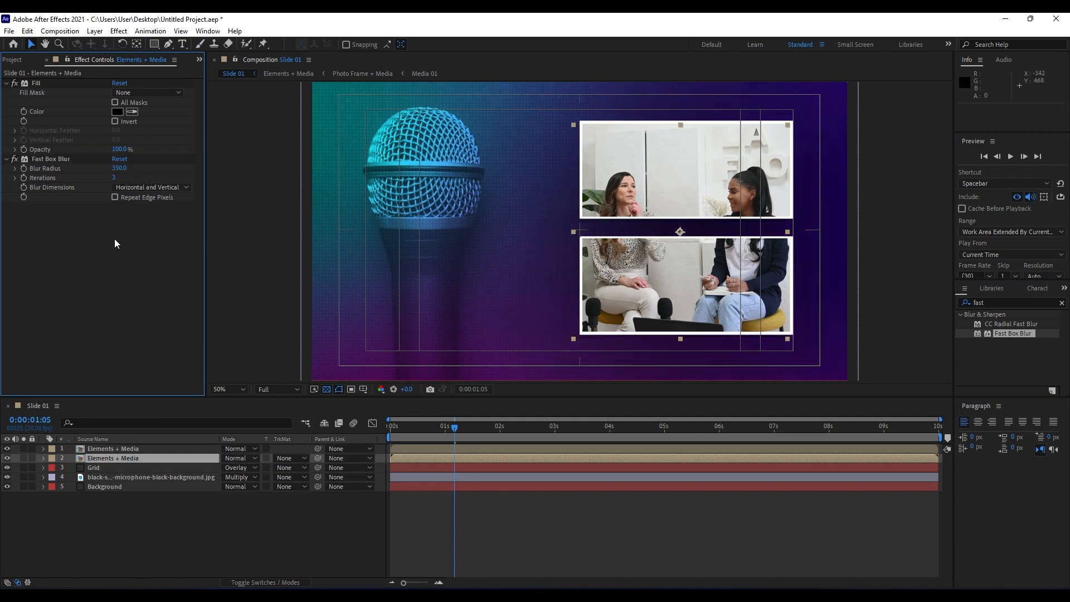
pyautogui.press('space')
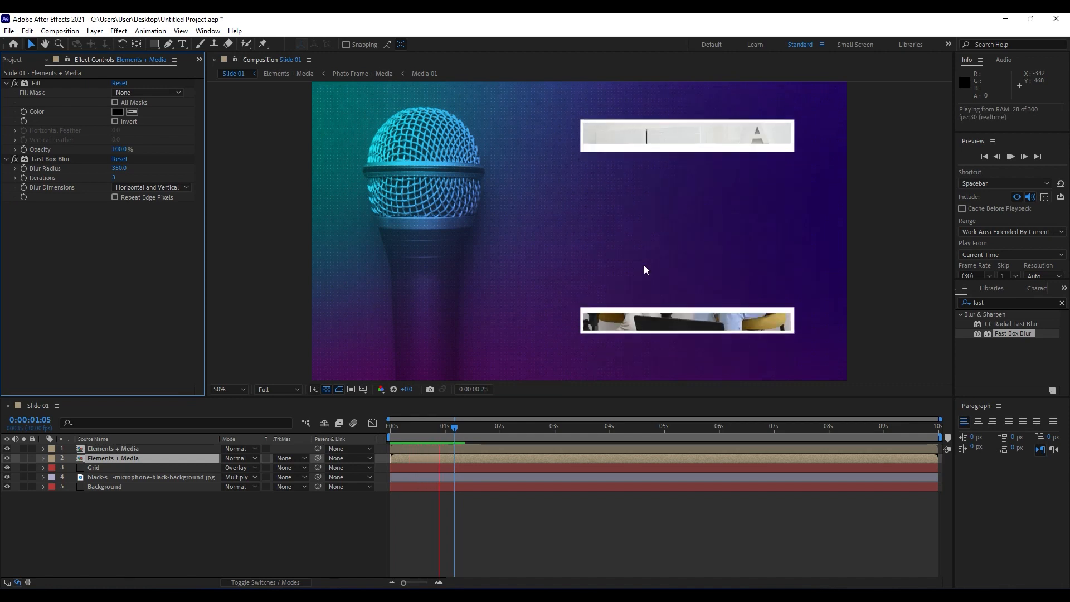
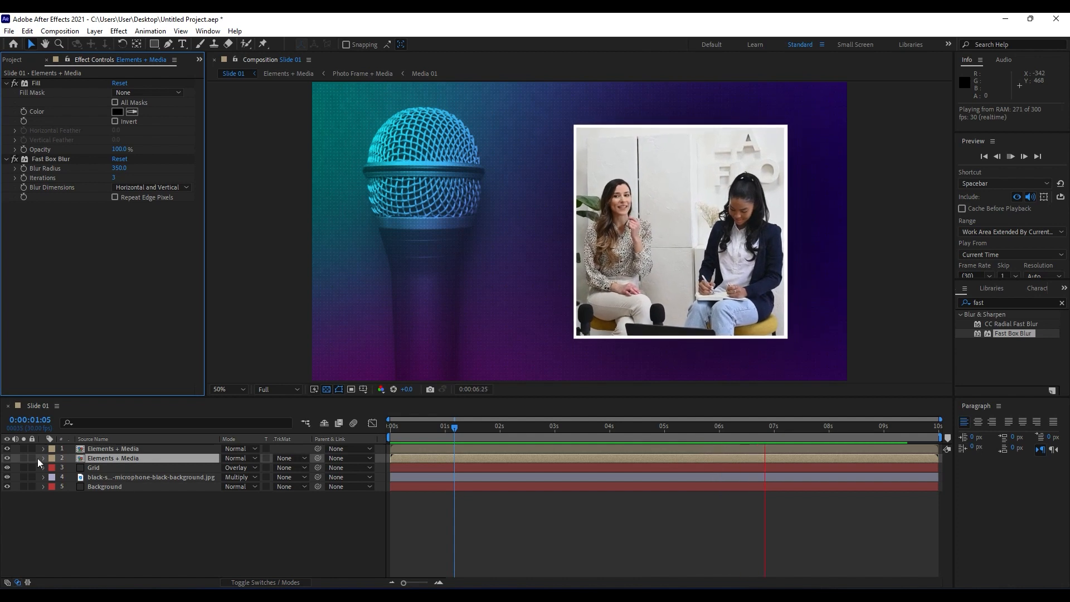
# Compare the slide with and without the lower Elements + Media shadow copy, leave that copy hidden, and go to 0:00:02:26.
pyautogui.click(7, 459)
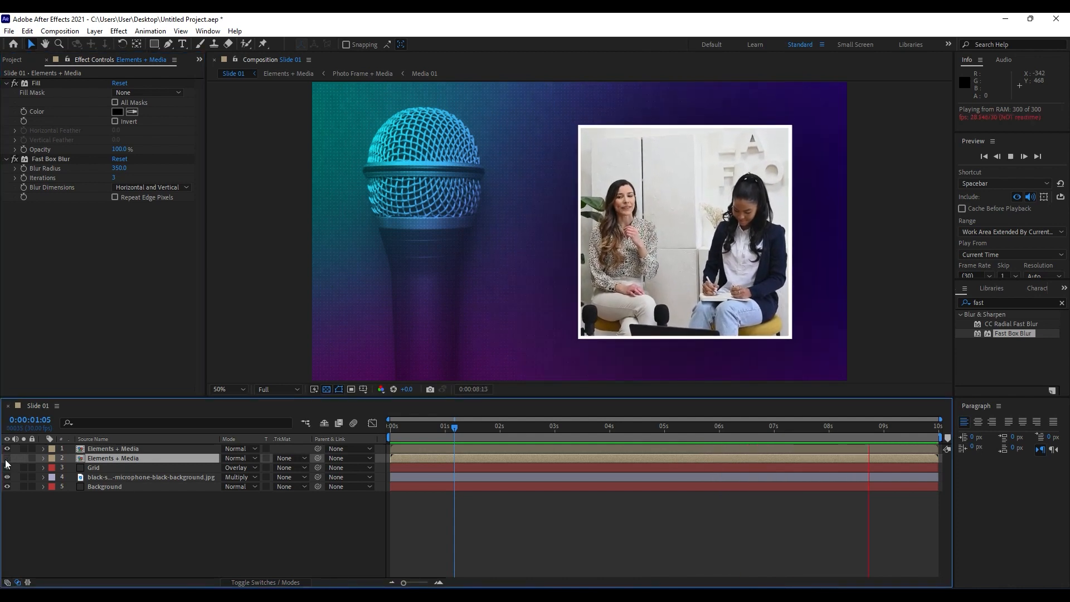
pyautogui.click(6, 459)
pyautogui.click(6, 458)
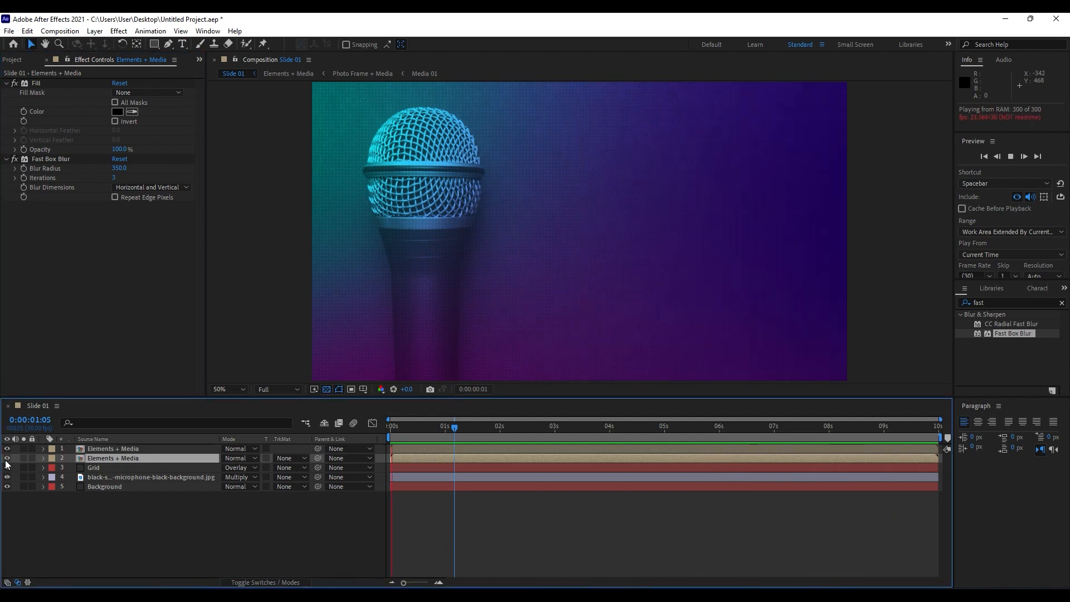
pyautogui.moveTo(629, 423); pyautogui.dragTo(549, 419)
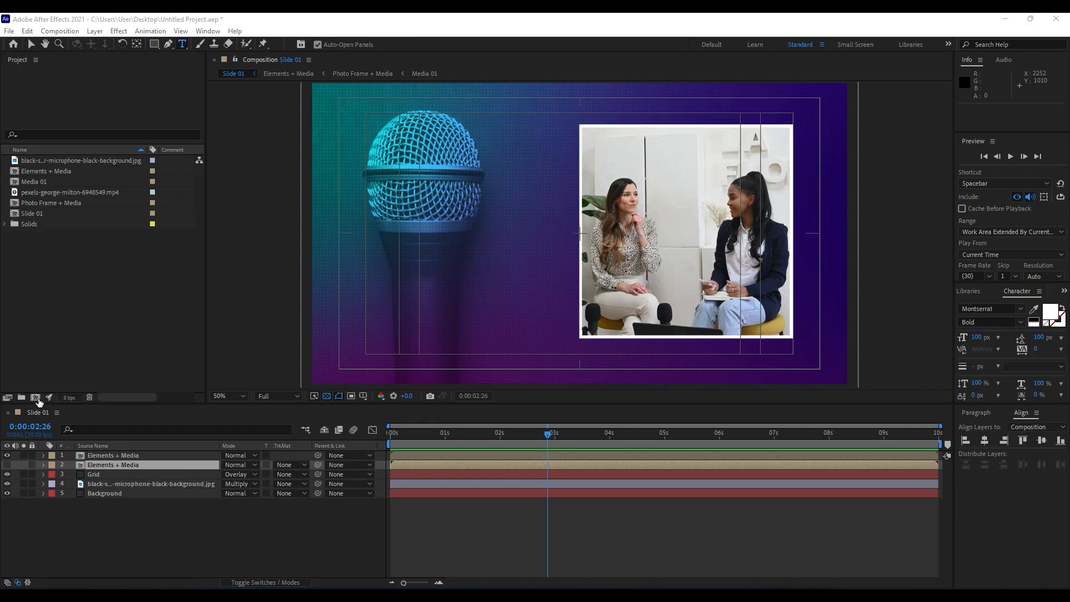
# Create a new 600 x 400 px composition named Text 01.
pyautogui.click(35, 397)
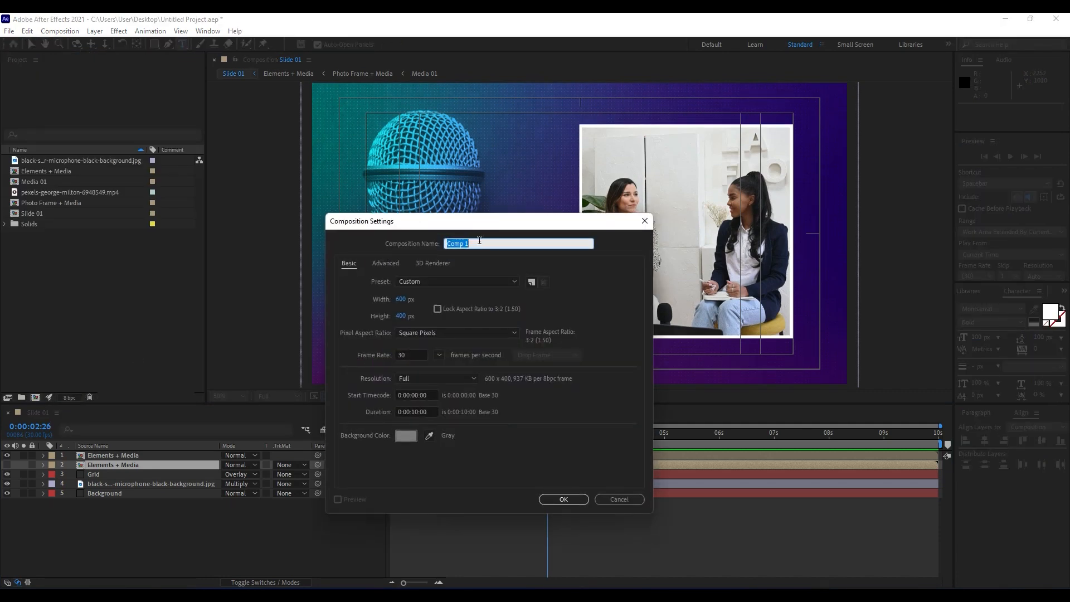
pyautogui.write('Text 01')
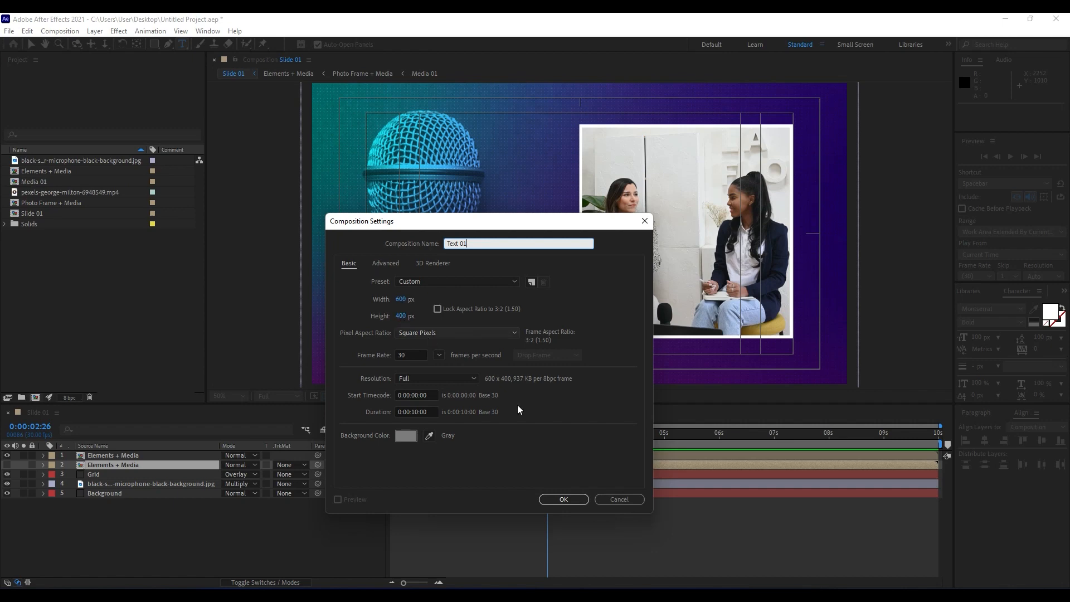
pyautogui.click(562, 499)
# Add a white two-line text layer reading PODCAST and INTRO in Text 01, and turn off the transparency grid.
pyautogui.scroll(1, 588, 344)
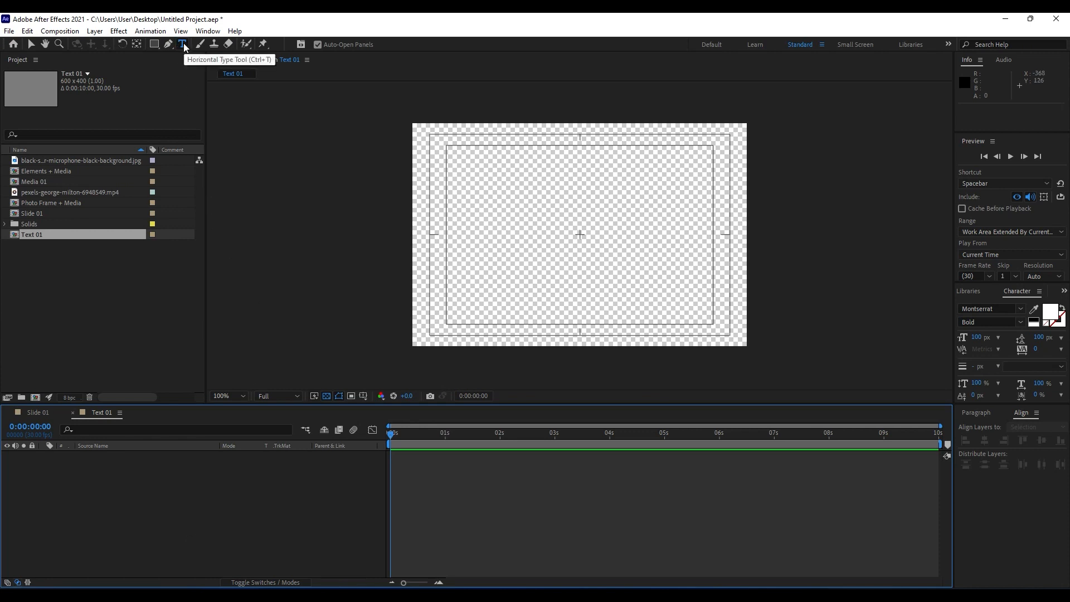
pyautogui.click(442, 192)
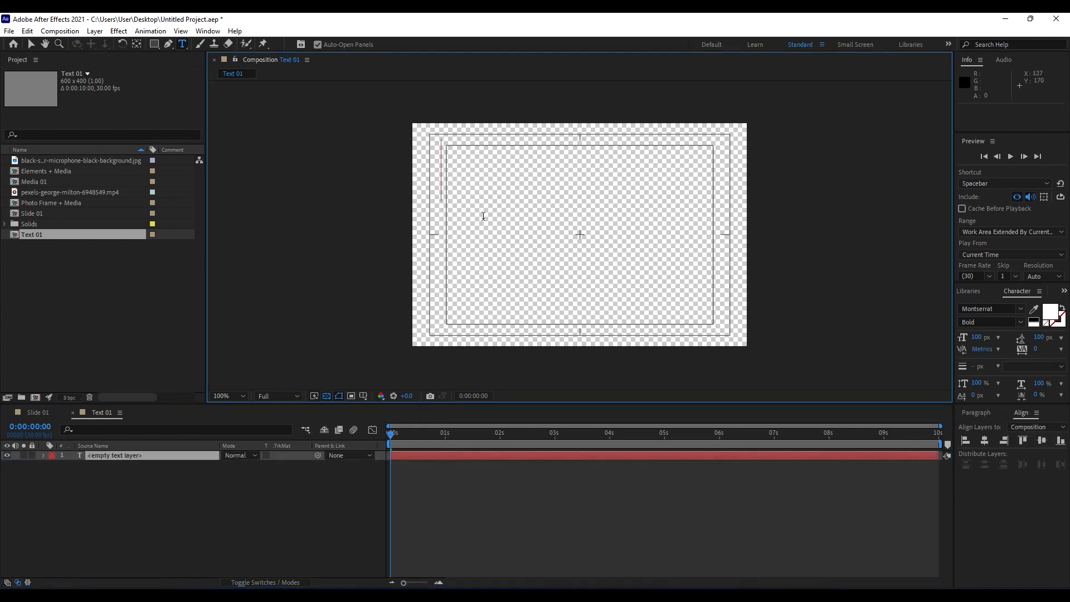
pyautogui.write('PO')
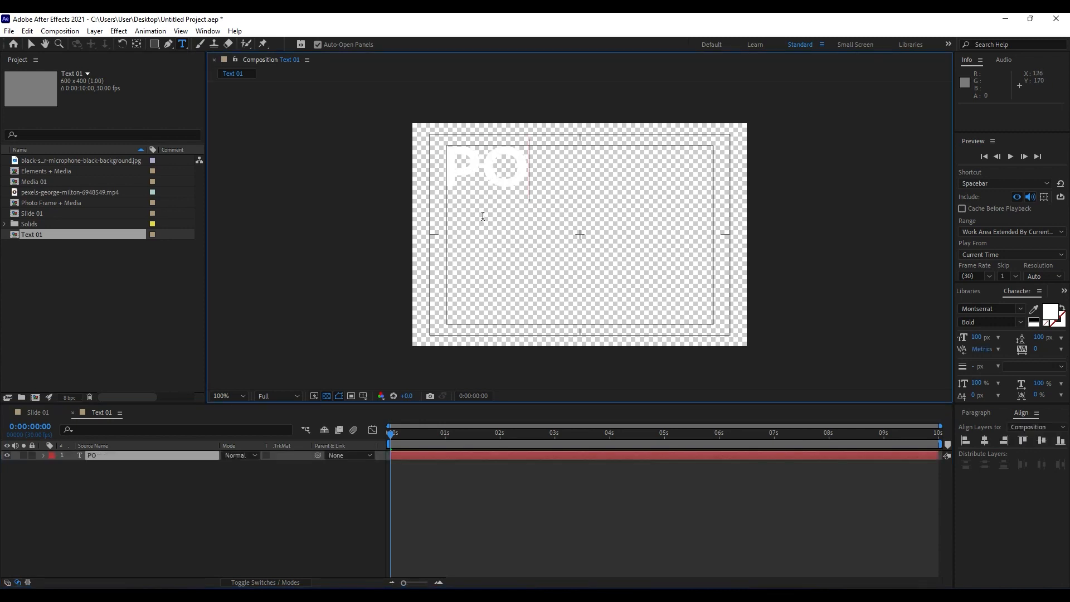
pyautogui.write('DCAT')
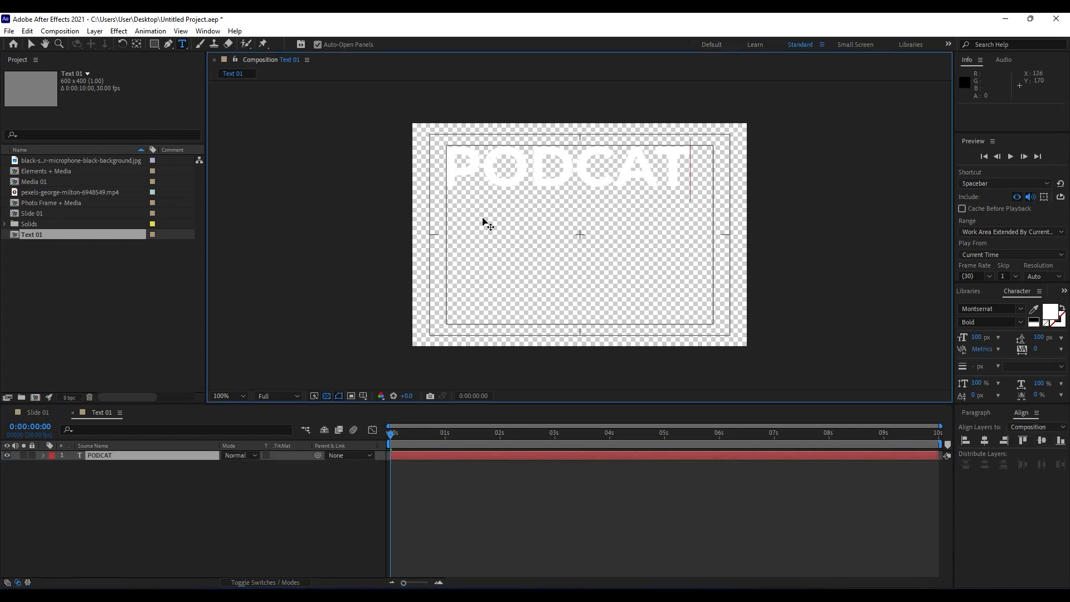
pyautogui.press('BackSpace')
pyautogui.write('ST')
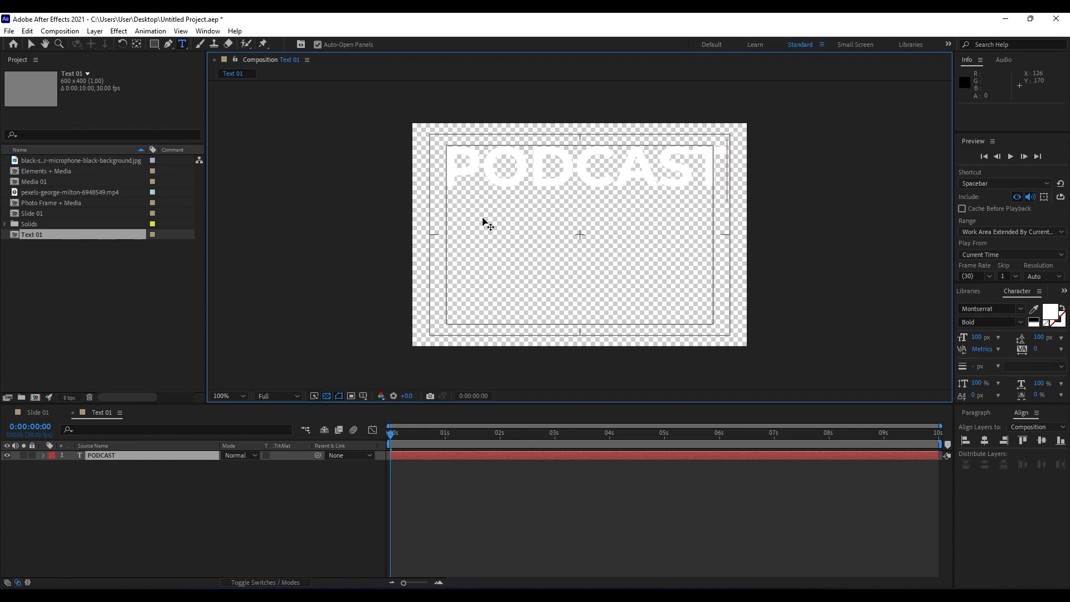
pyautogui.press('Return')
pyautogui.write('INTRO')
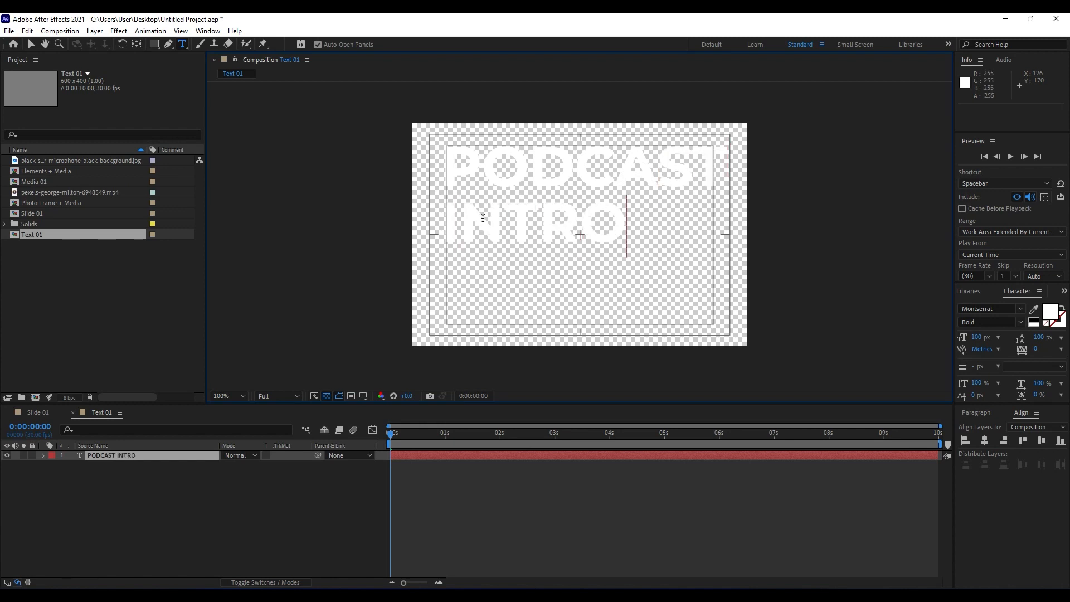
pyautogui.click(341, 429)
pyautogui.click(327, 396)
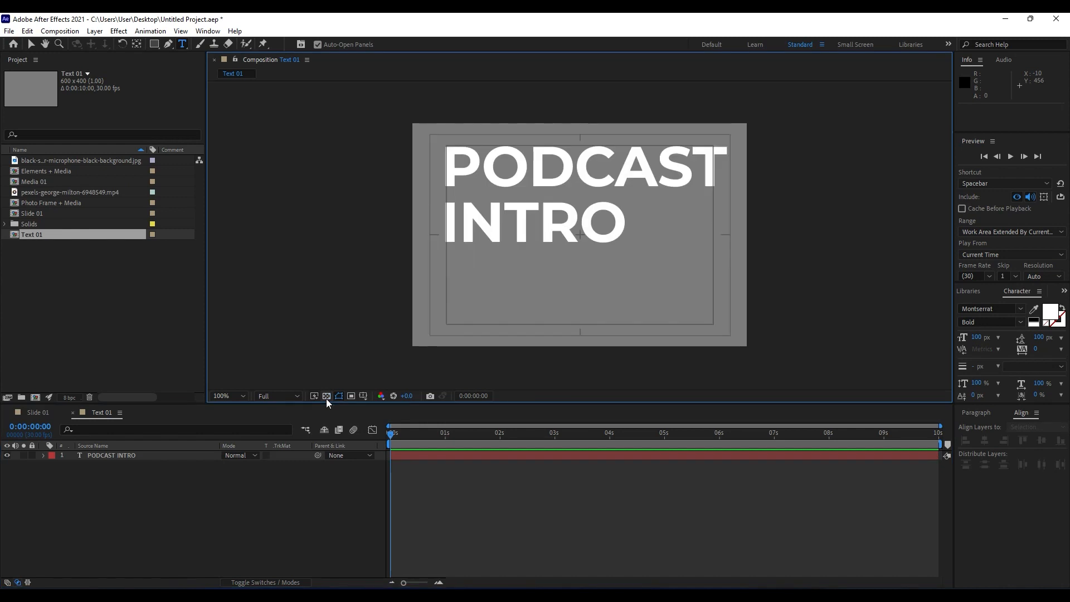
# Indent the word INTRO with leading spaces so it sits more centrally under PODCAST.
pyautogui.click(135, 456)
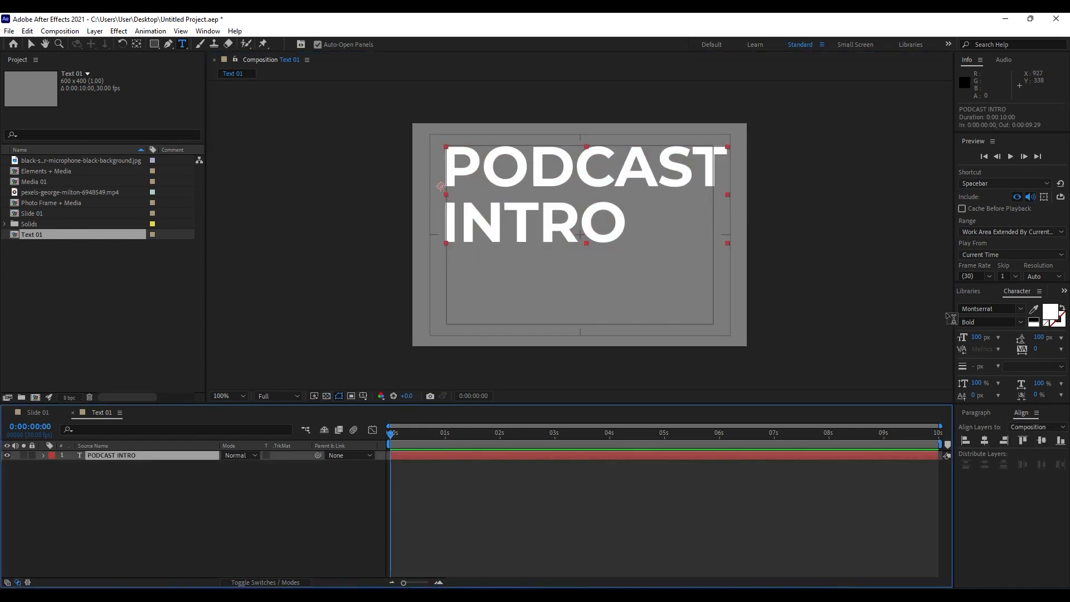
pyautogui.click(126, 489)
pyautogui.doubleClick(115, 455)
pyautogui.moveTo(444, 230); pyautogui.dragTo(631, 236)
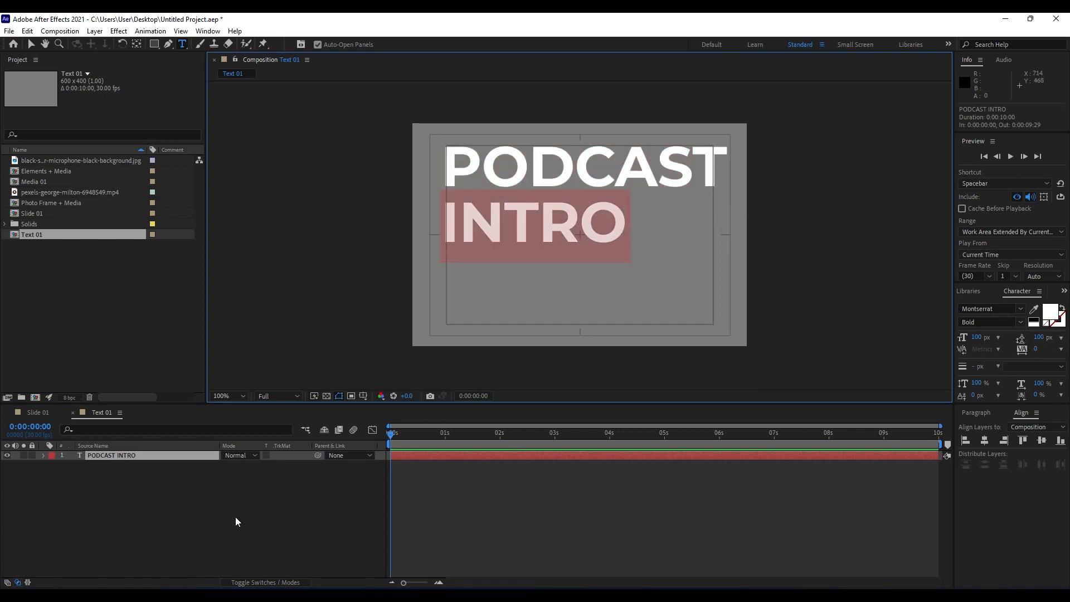
pyautogui.click(139, 470)
pyautogui.doubleClick(143, 455)
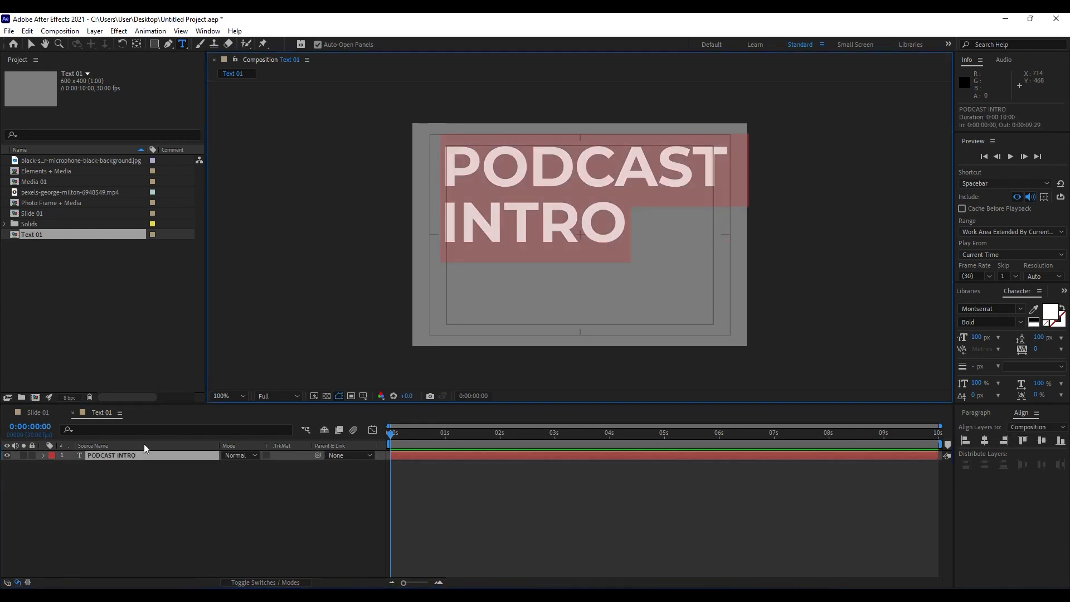
pyautogui.click(446, 224)
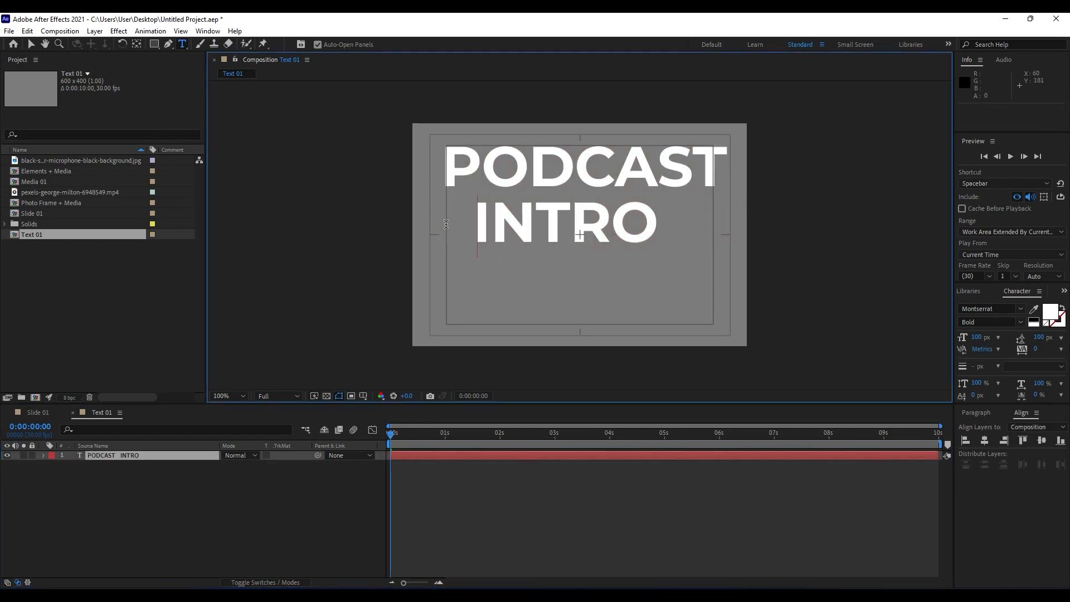
# Center the PODCAST INTRO text layer horizontally and vertically in the composition.
pyautogui.click(137, 455)
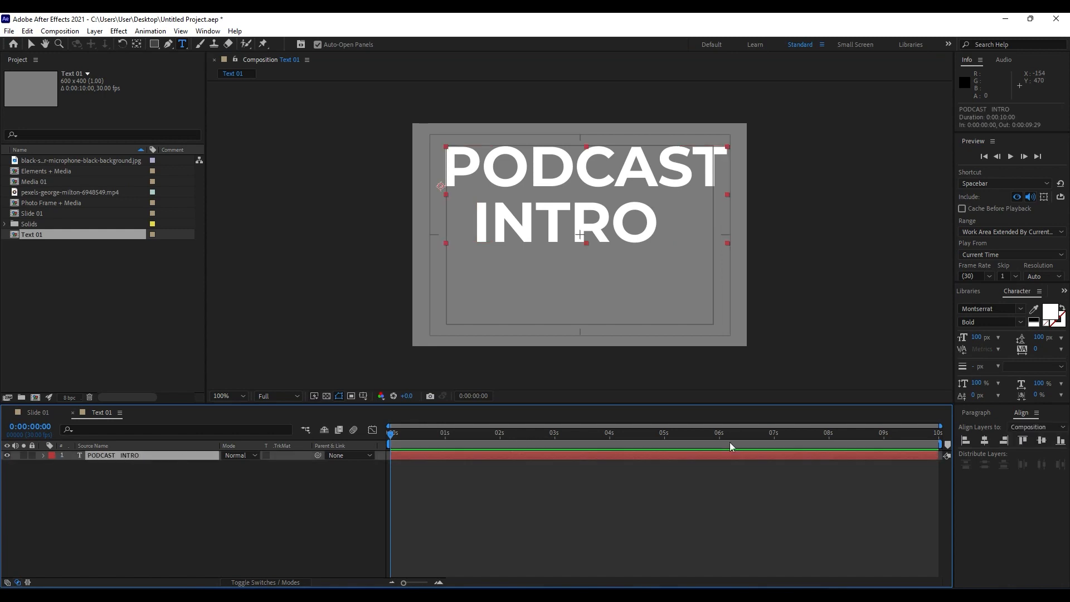
pyautogui.click(985, 441)
pyautogui.click(1042, 440)
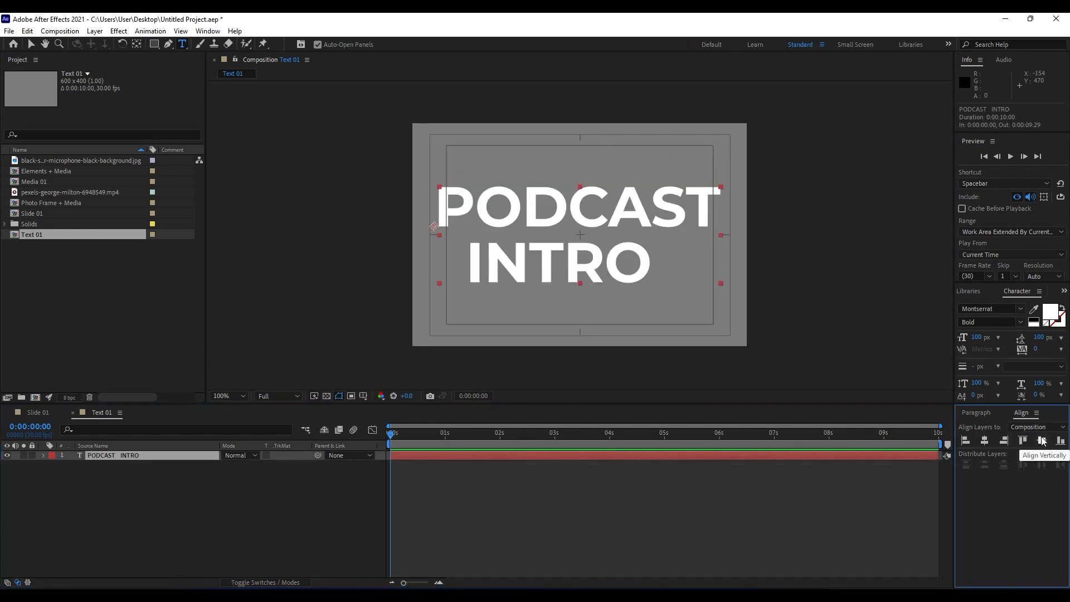
# Add Text 01 as the top layer of Slide 01 and move it over the microphone, to about 452, 424.
pyautogui.click(38, 412)
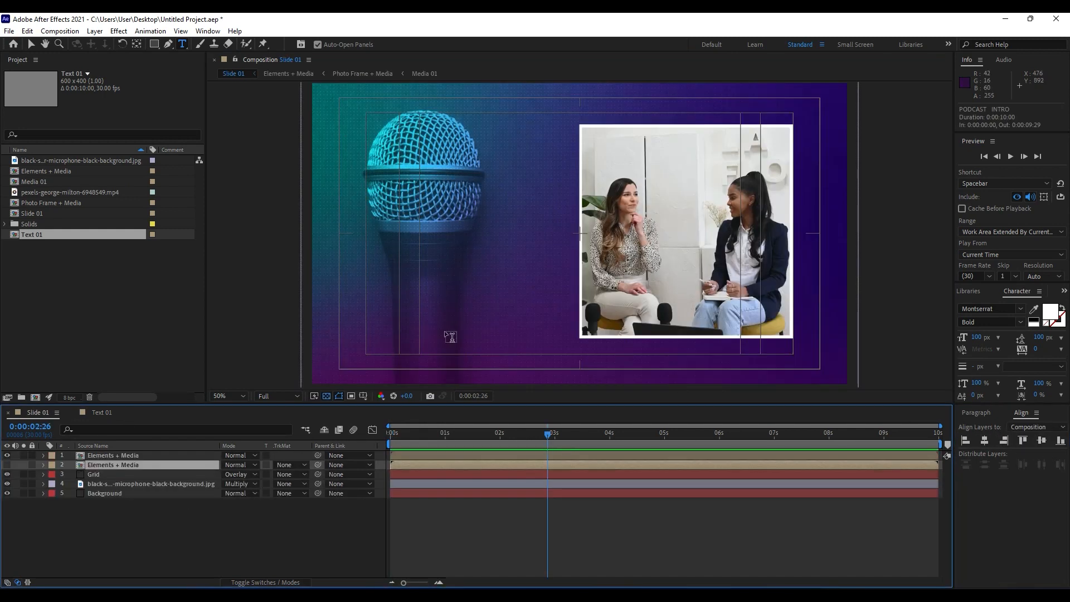
pyautogui.moveTo(40, 236); pyautogui.dragTo(161, 453)
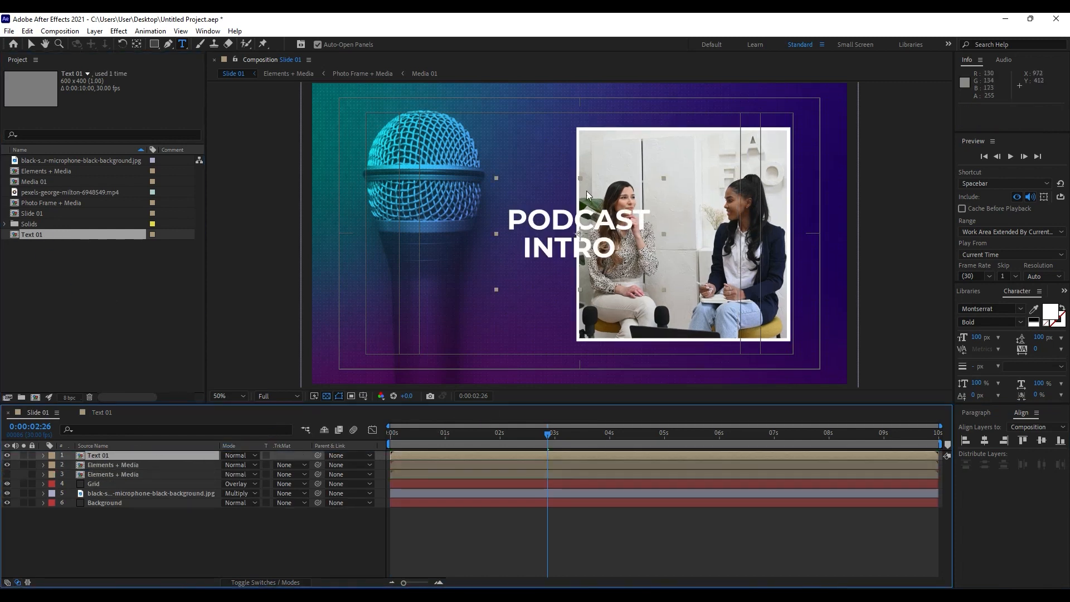
pyautogui.press('v')
pyautogui.moveTo(578, 233); pyautogui.dragTo(439, 193)
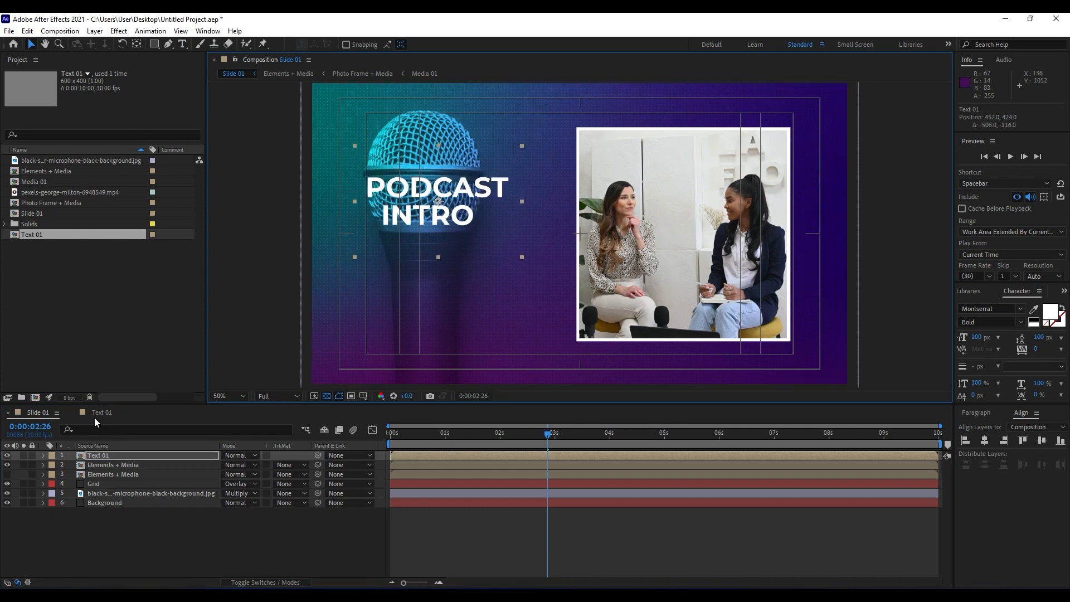
# Reopen Text 01 and indent the word INTRO further with an extra leading space.
pyautogui.doubleClick(119, 456)
pyautogui.doubleClick(105, 453)
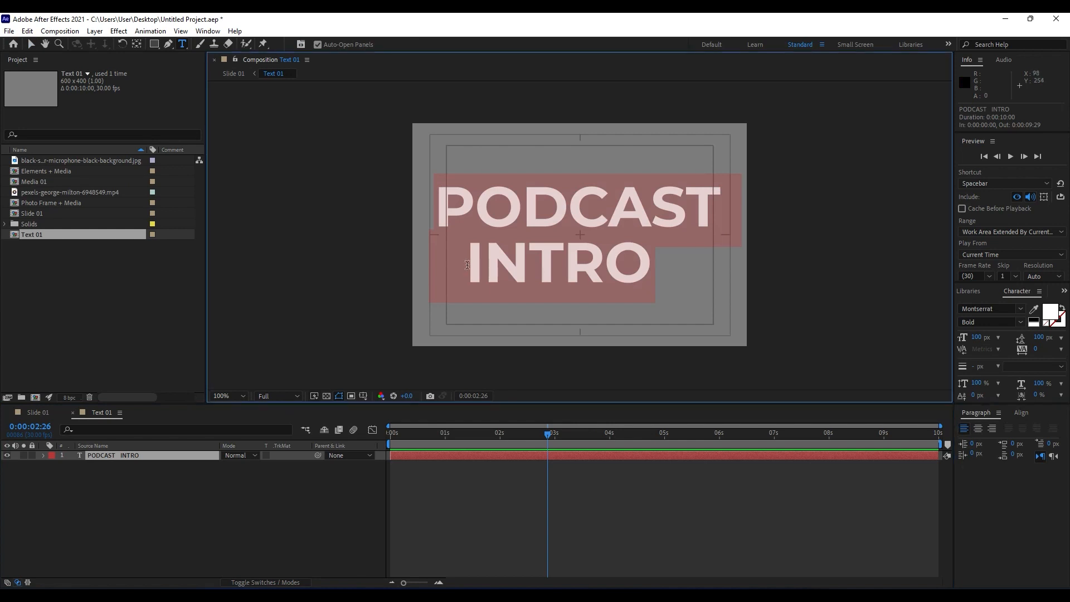
pyautogui.click(146, 545)
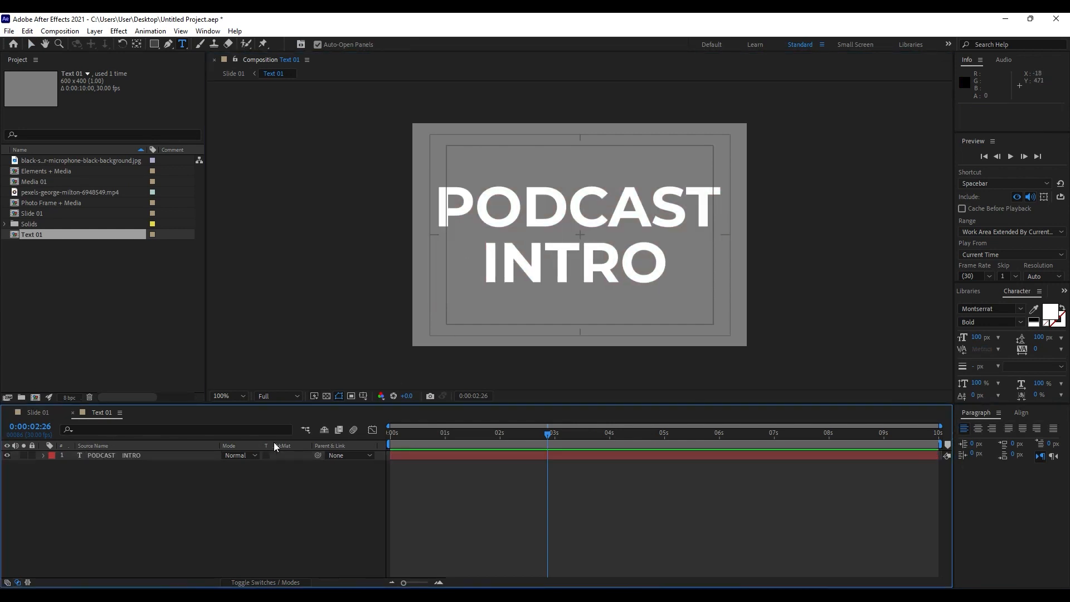
# Add an Opacity text animator to the PODCAST INTRO layer and set its opacity to 0%.
pyautogui.click(43, 456)
pyautogui.click(306, 465)
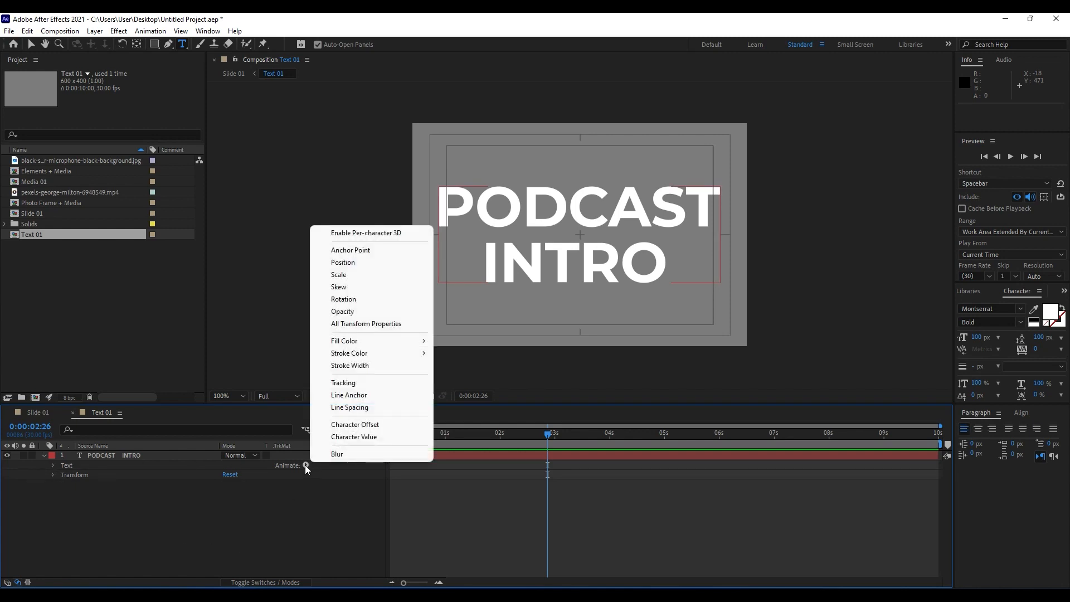
pyautogui.click(371, 312)
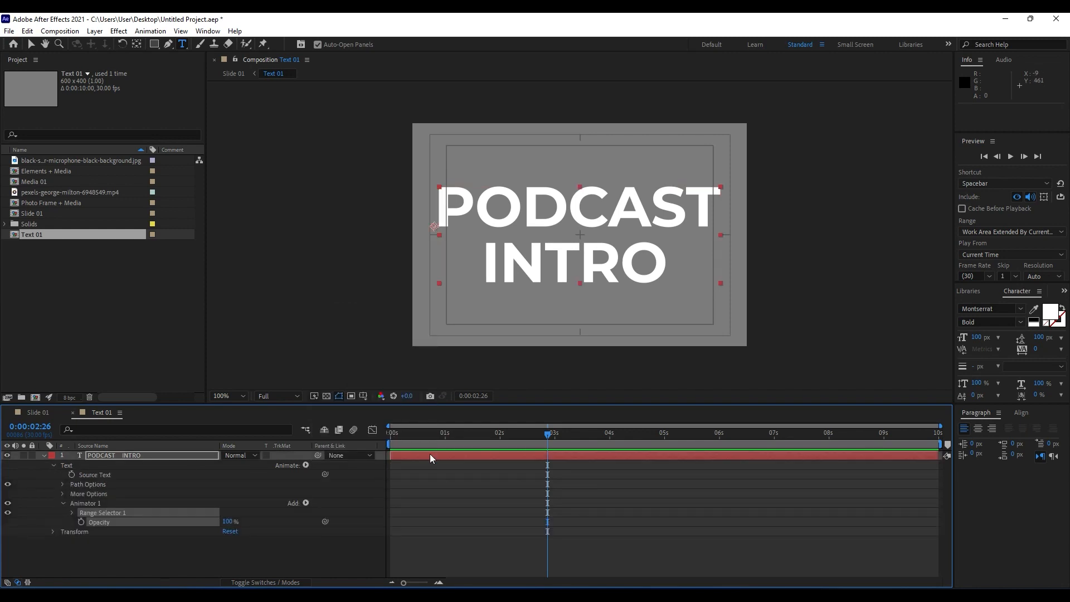
pyautogui.click(451, 434)
pyautogui.moveTo(227, 522); pyautogui.dragTo(156, 525)
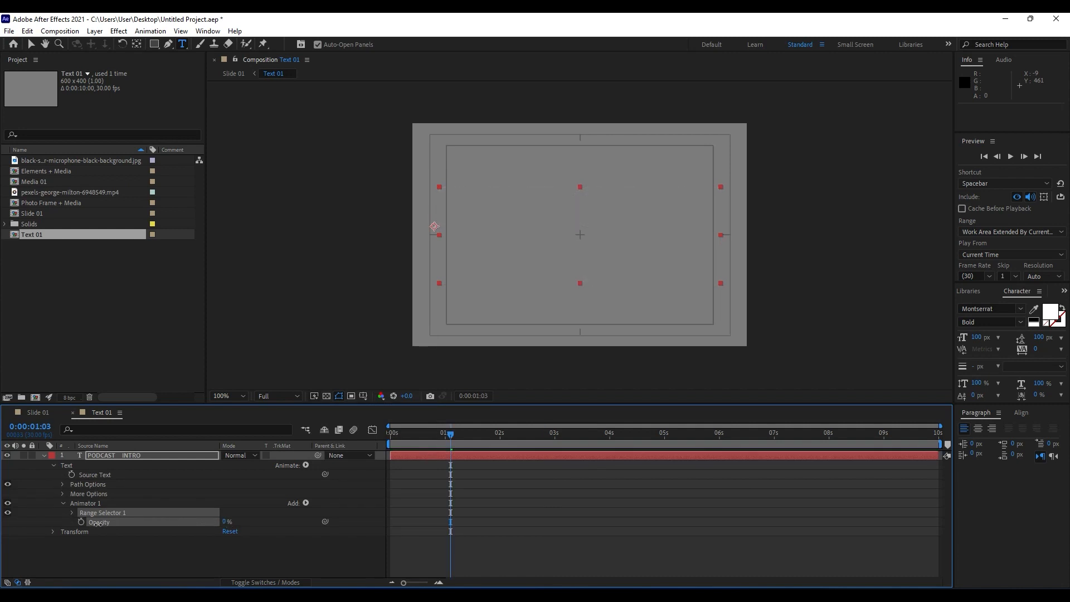
# Keyframe the Range Selector Offset at 0% at 0:00:01:02 and -100% at 0:00:00:00, and preview the text animation.
pyautogui.click(72, 513)
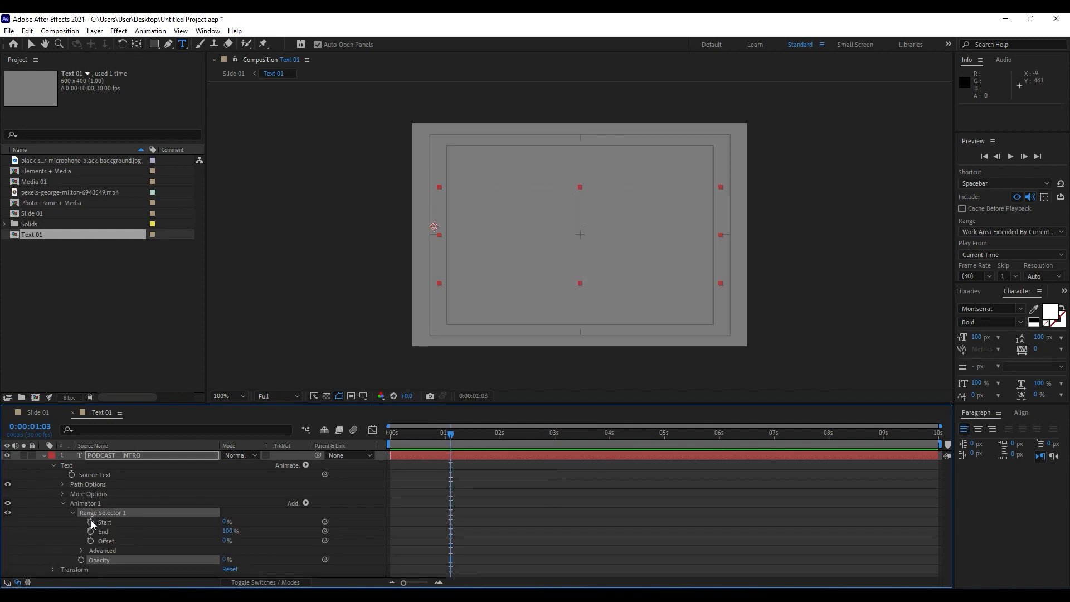
pyautogui.moveTo(437, 435); pyautogui.dragTo(449, 434)
pyautogui.click(91, 541)
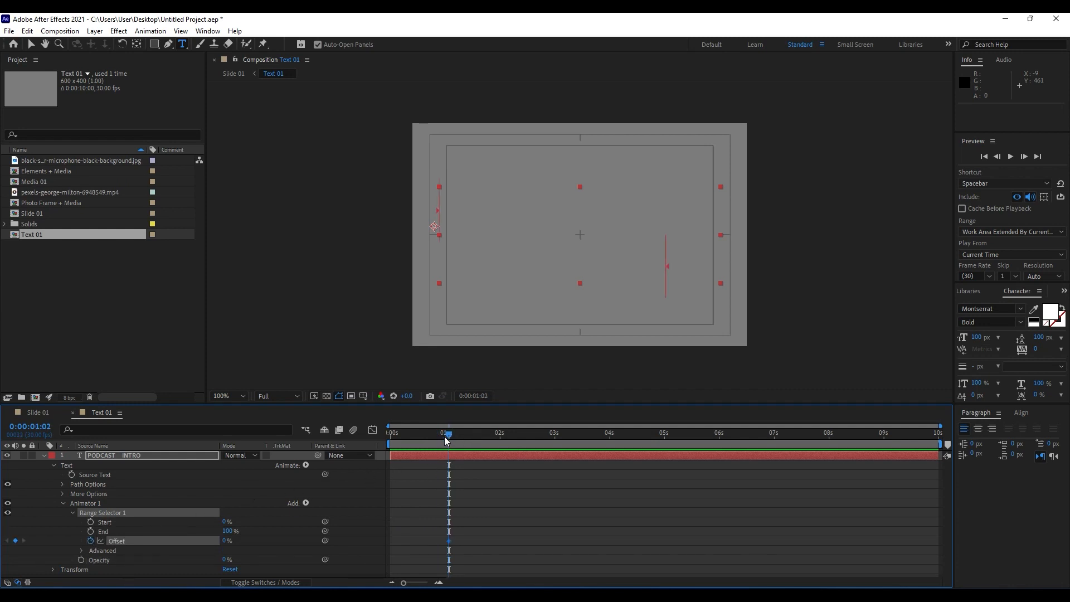
pyautogui.moveTo(446, 437); pyautogui.dragTo(324, 443)
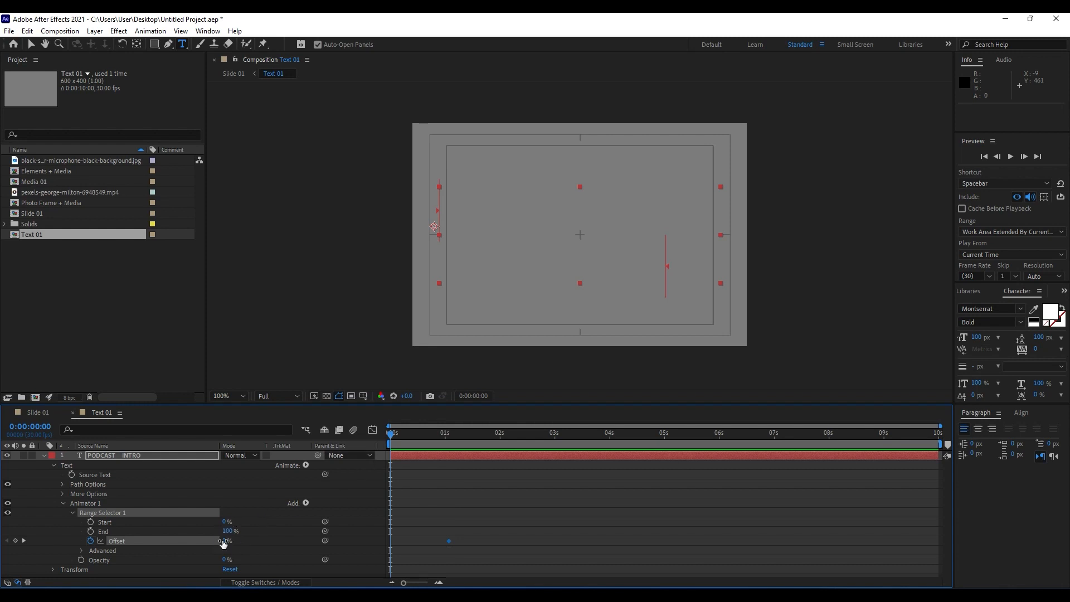
pyautogui.moveTo(223, 543); pyautogui.dragTo(135, 541)
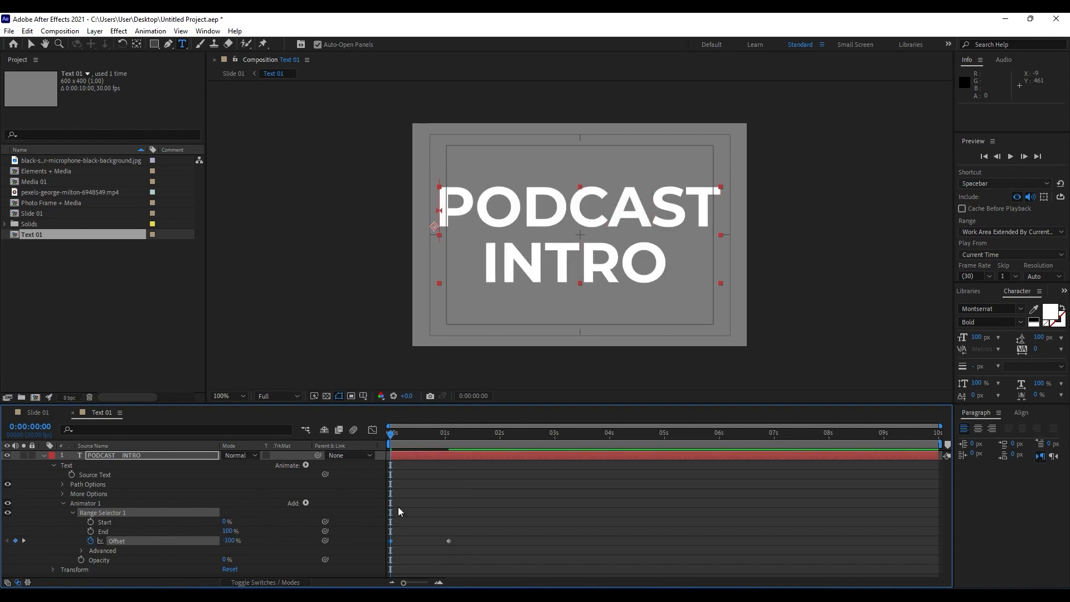
pyautogui.press('space')
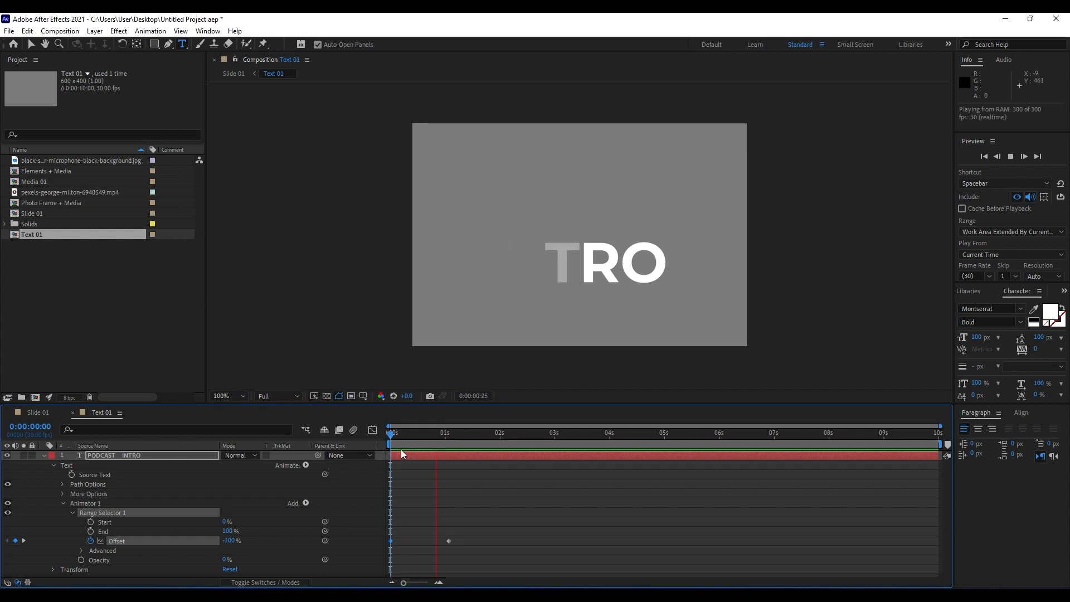
pyautogui.press('space')
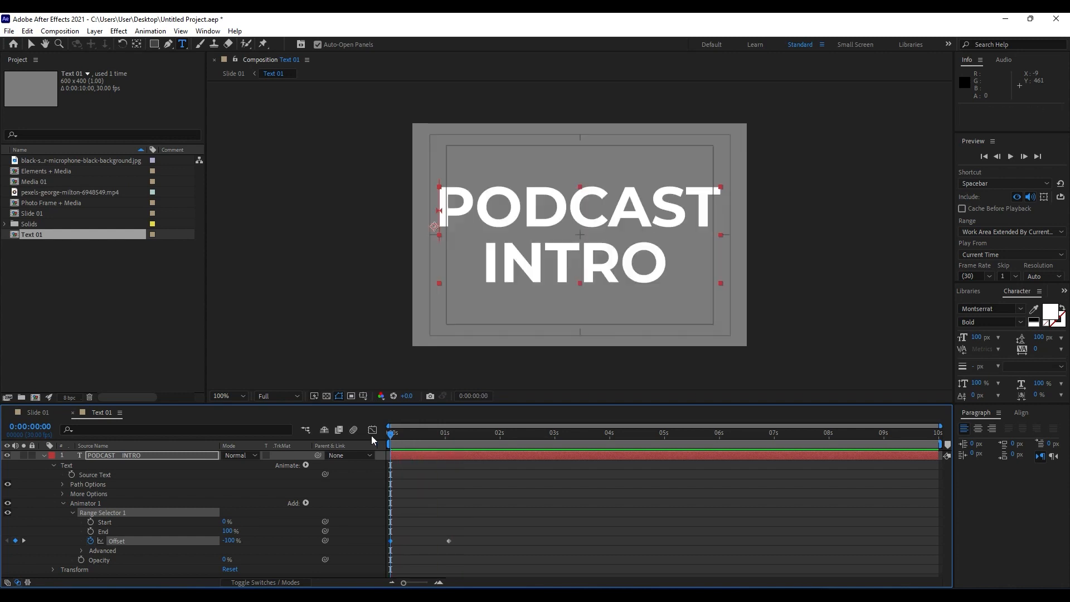
# Set the Range Selector's advanced Shape to Ramp Up and preview the text animation.
pyautogui.click(81, 551)
pyautogui.click(243, 536)
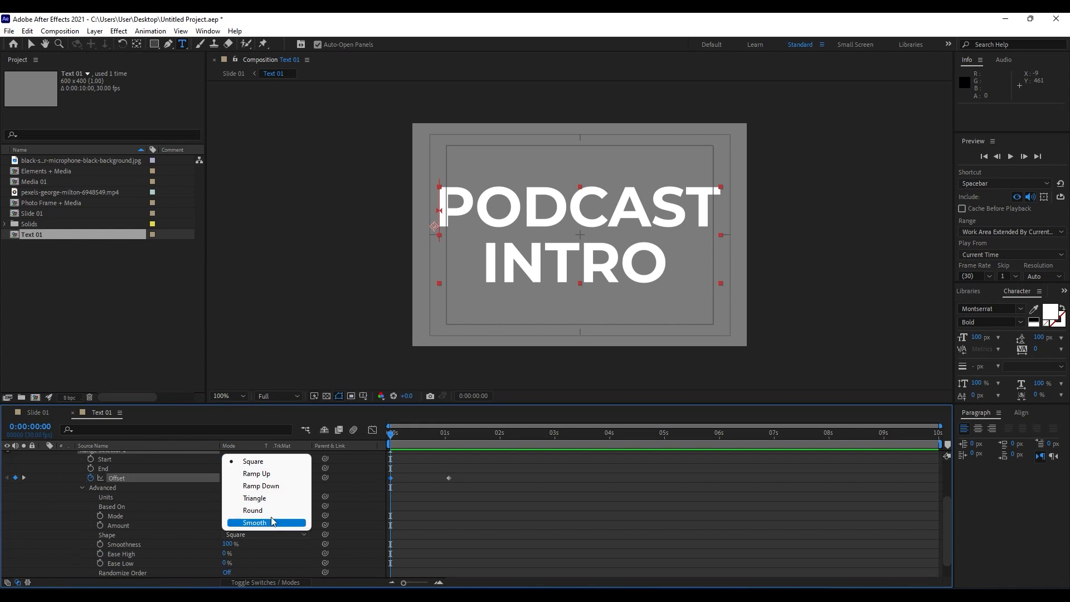
pyautogui.click(281, 479)
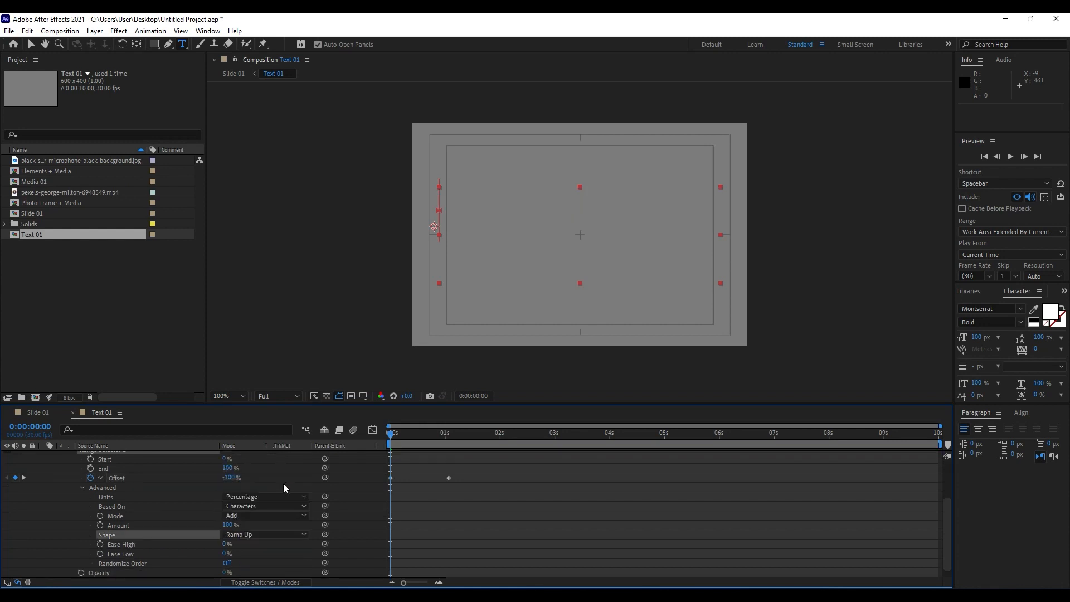
pyautogui.press('space')
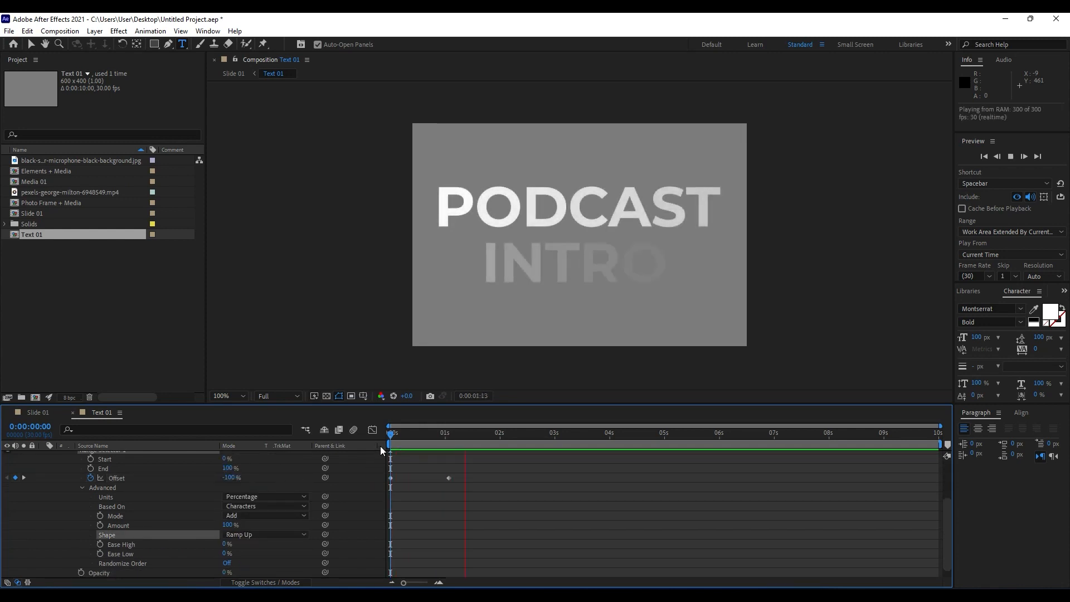
# Collapse Animator 1 and add a Position text animator to the PODCAST INTRO layer as a separate animator.
pyautogui.moveTo(403, 434); pyautogui.dragTo(384, 436)
pyautogui.scroll(3, 98, 506)
pyautogui.click(54, 466)
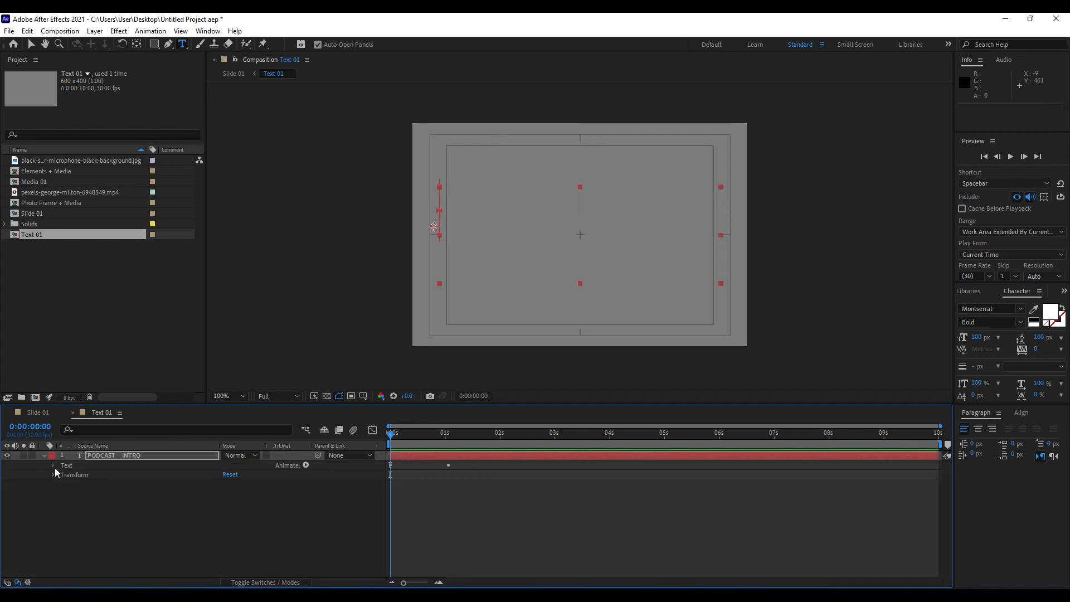
pyautogui.click(53, 474)
pyautogui.click(53, 475)
pyautogui.click(55, 467)
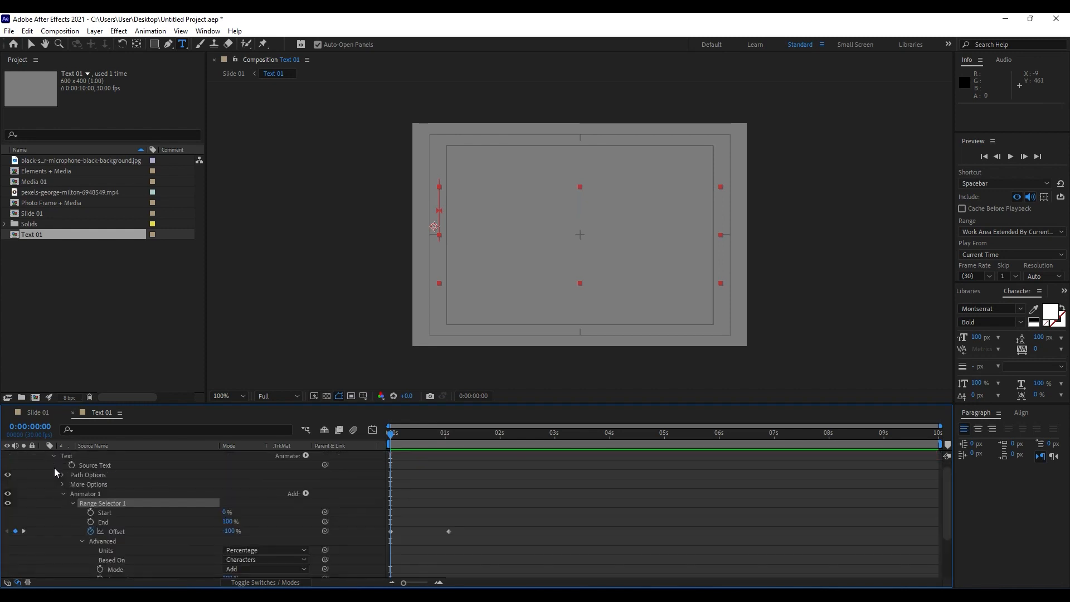
pyautogui.click(62, 494)
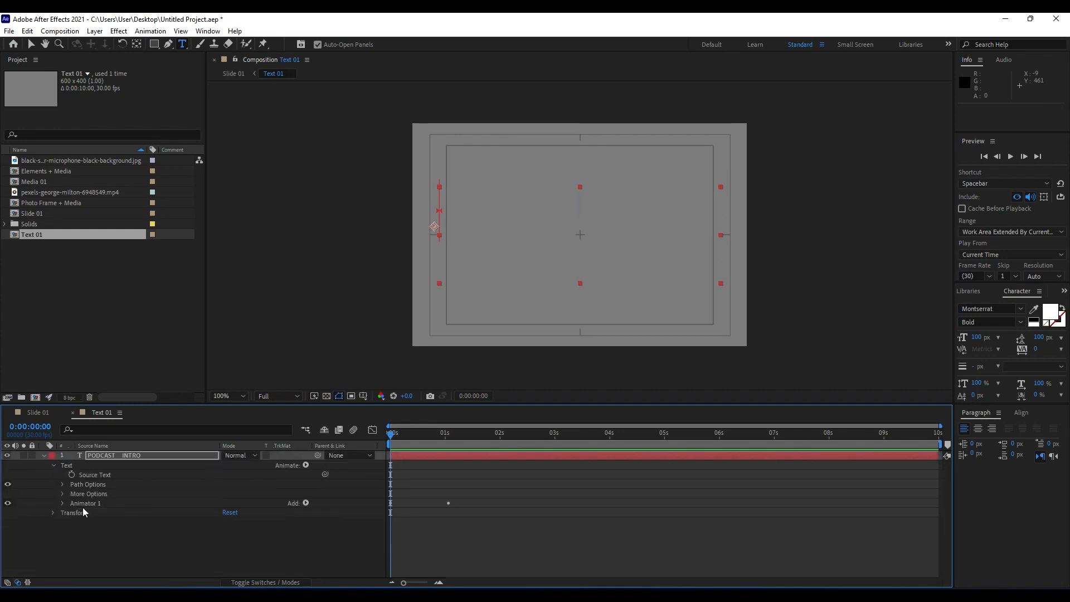
pyautogui.click(306, 465)
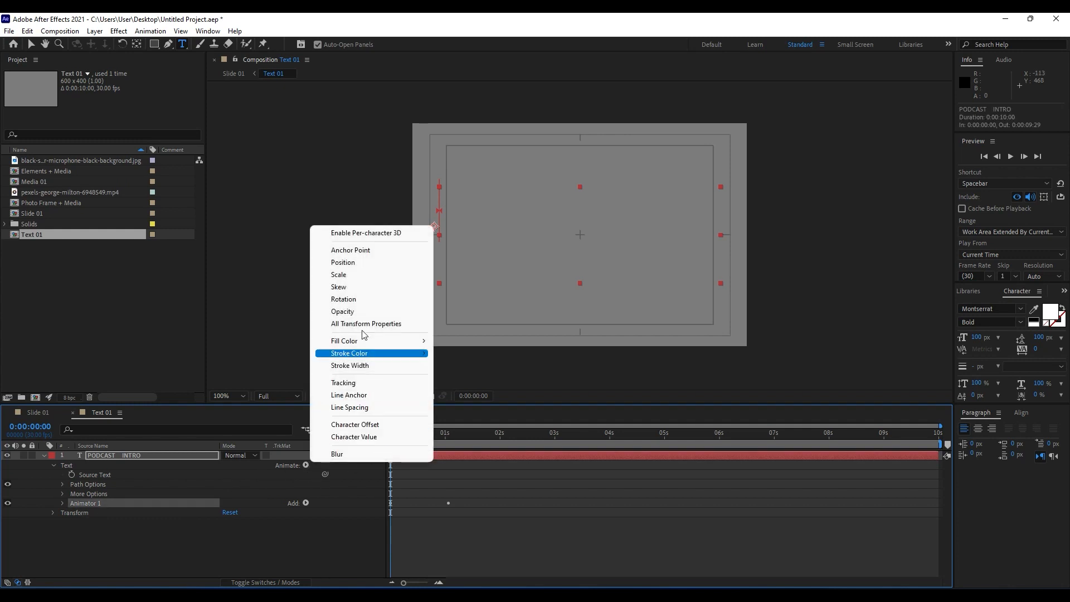
pyautogui.click(190, 470)
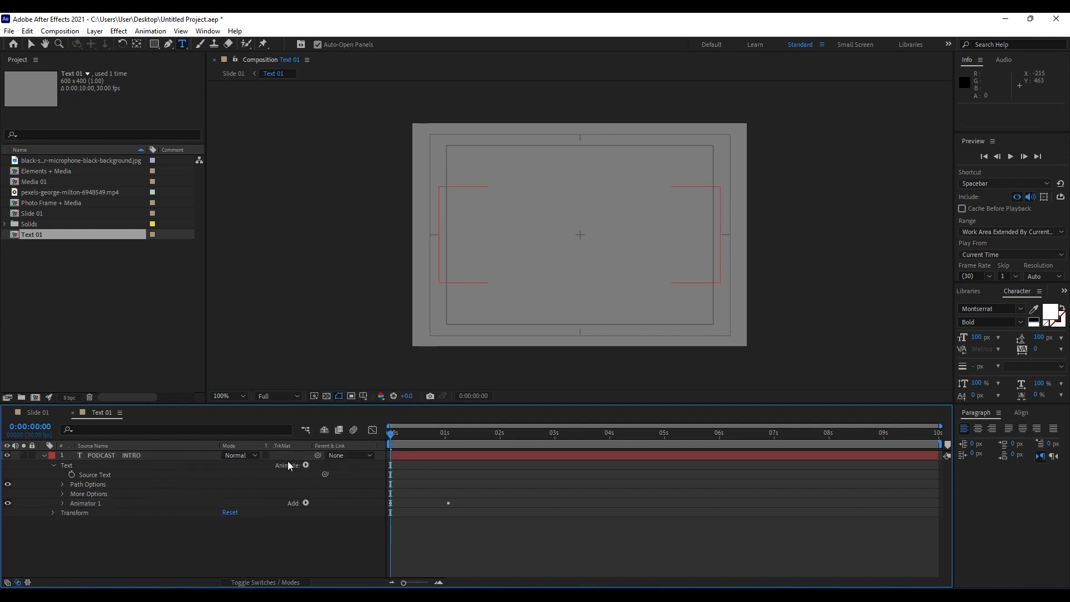
pyautogui.click(108, 456)
pyautogui.click(306, 465)
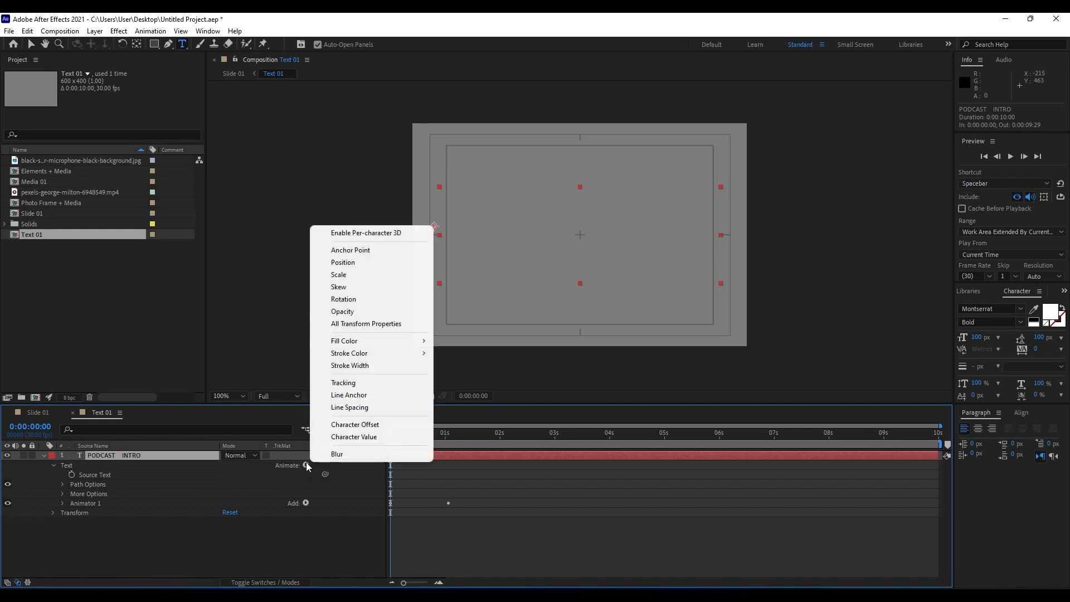
pyautogui.click(343, 262)
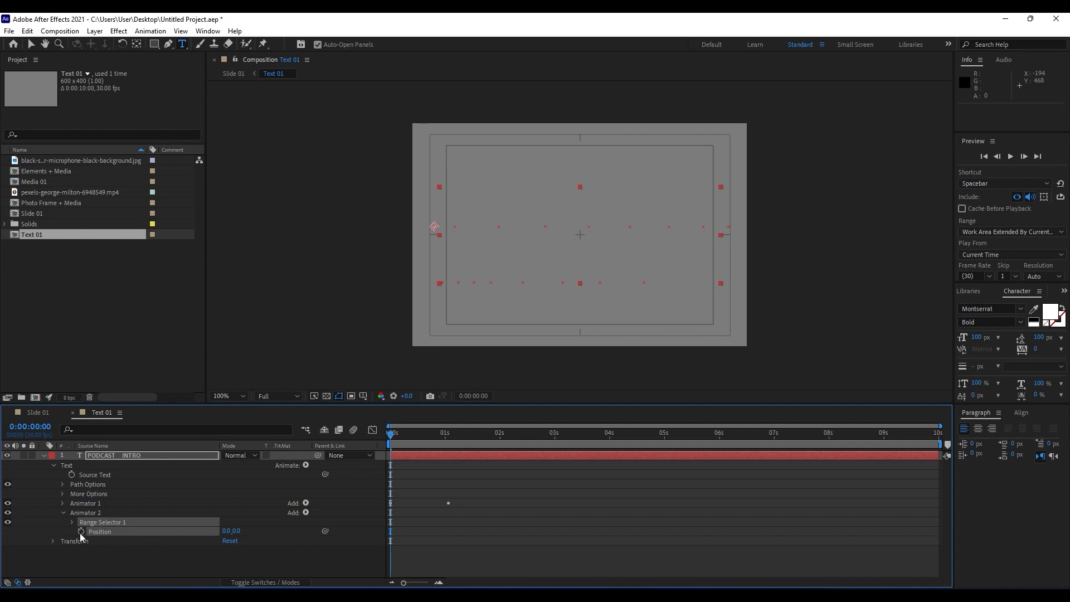
# Set the new text animator's Position to 0.0, -100.0.
pyautogui.click(238, 531)
pyautogui.write('-1')
pyautogui.click(256, 550)
# Keyframe Animator 2's Range Selector Offset at 100% at 0:00:00:21 and -100% at 0:00:01:20.
pyautogui.moveTo(412, 434); pyautogui.dragTo(443, 443)
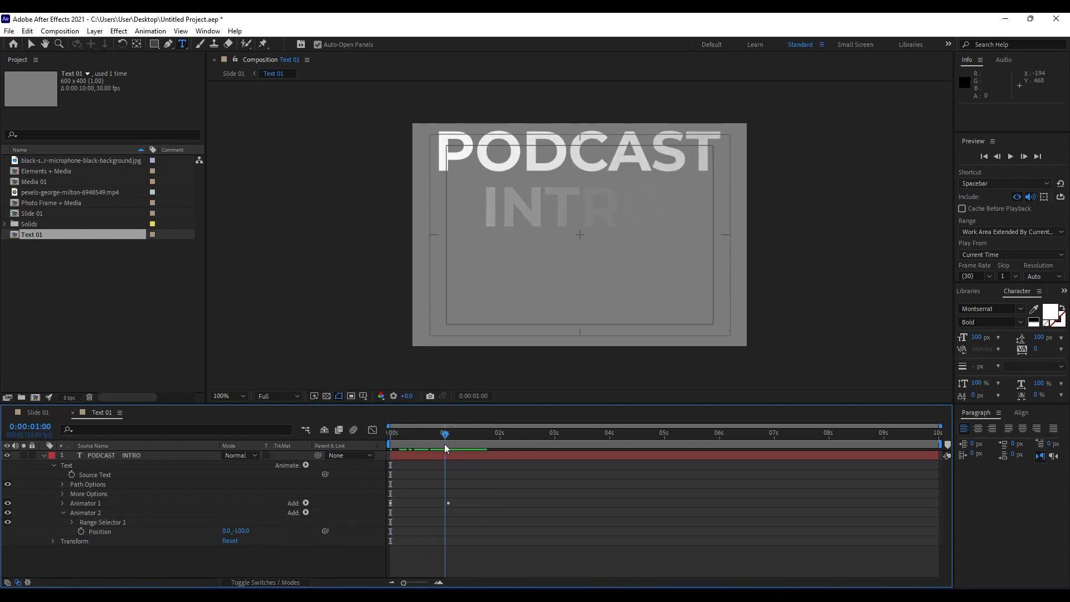
pyautogui.click(73, 522)
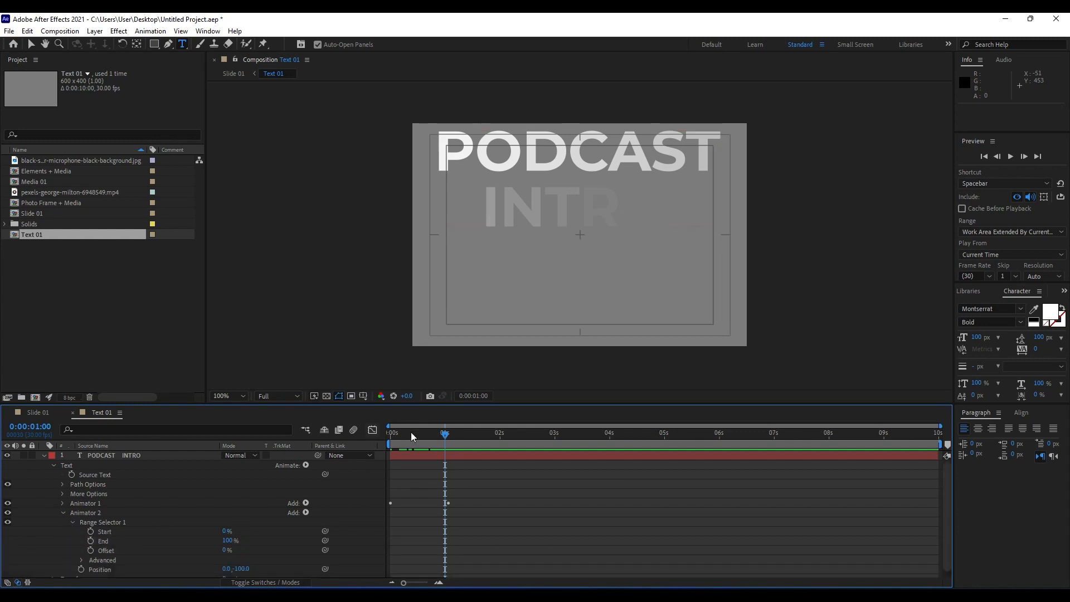
pyautogui.moveTo(410, 434); pyautogui.dragTo(429, 443)
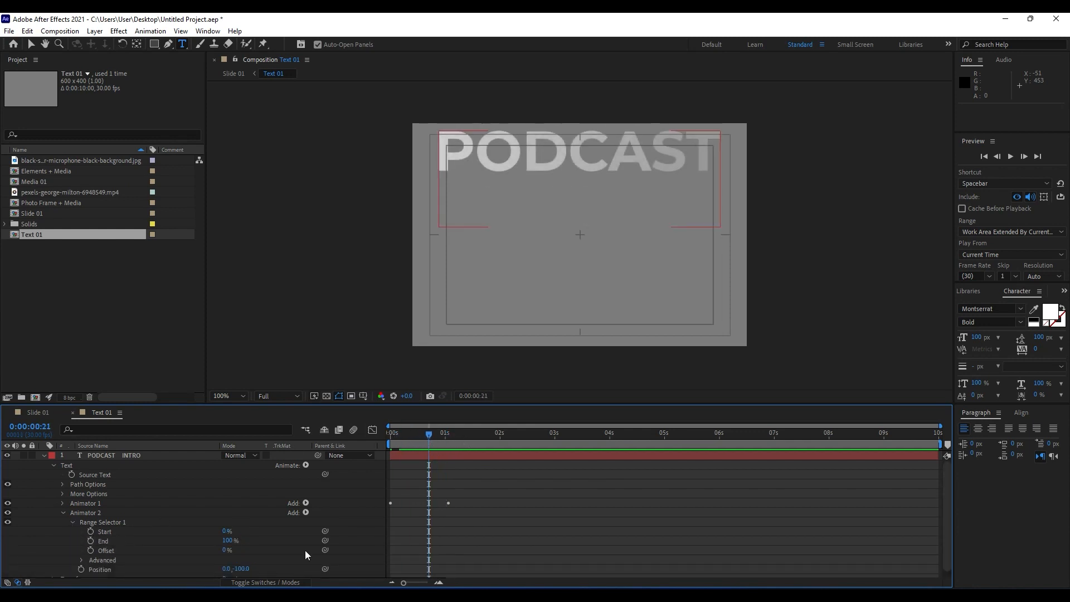
pyautogui.click(90, 550)
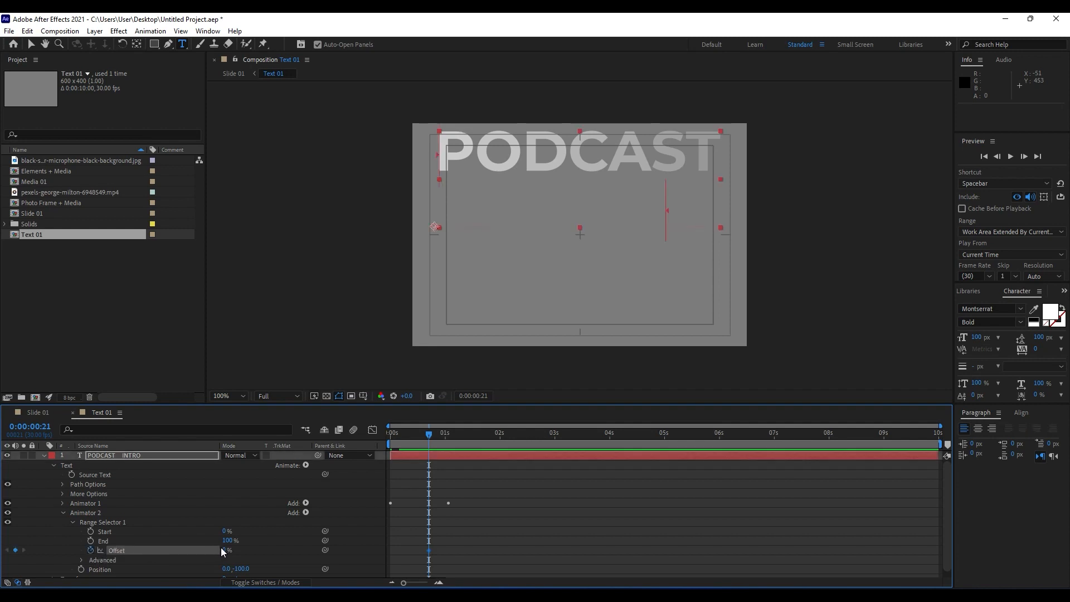
pyautogui.click(224, 550)
pyautogui.press('Return')
pyautogui.moveTo(444, 434); pyautogui.dragTo(483, 440)
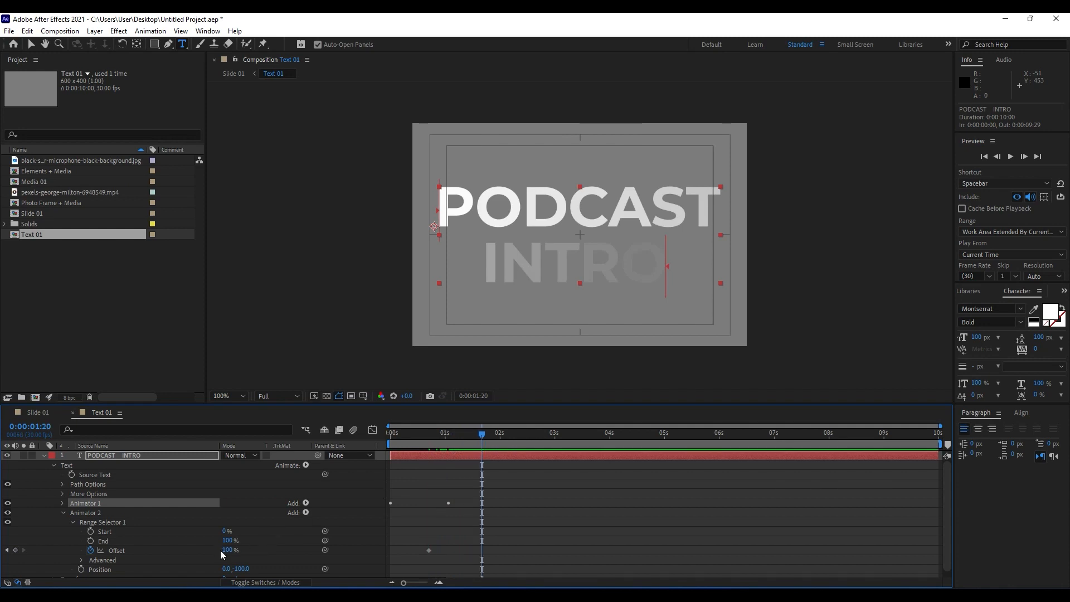
pyautogui.moveTo(229, 552); pyautogui.dragTo(84, 562)
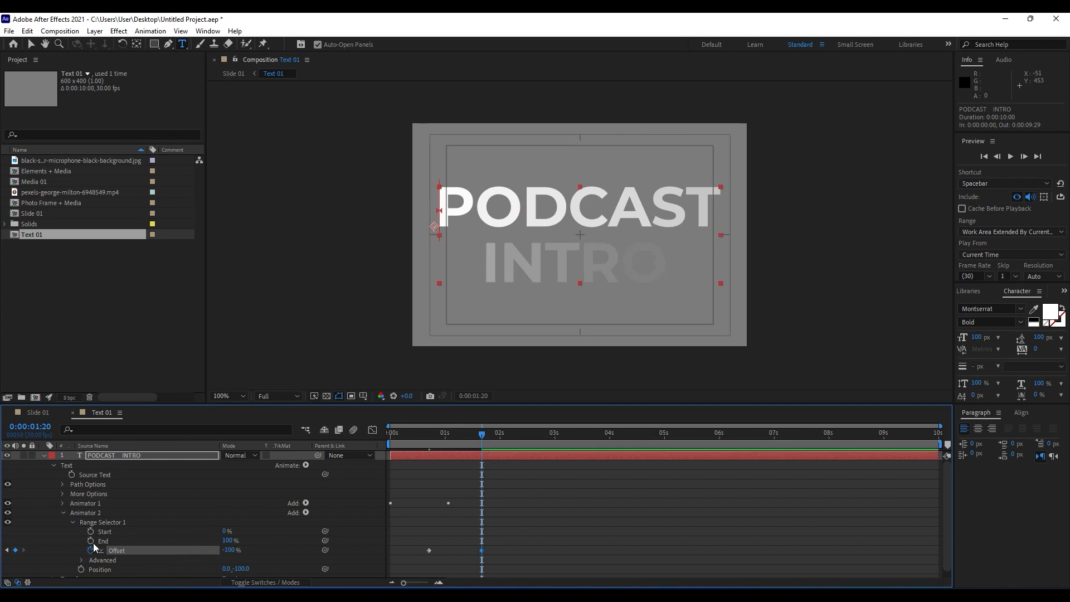
# Set Animator 2's advanced Shape to Ramp Down with Ease High 50% and Ease Low 50%, and preview the animation.
pyautogui.scroll(-1, 92, 548)
pyautogui.click(82, 555)
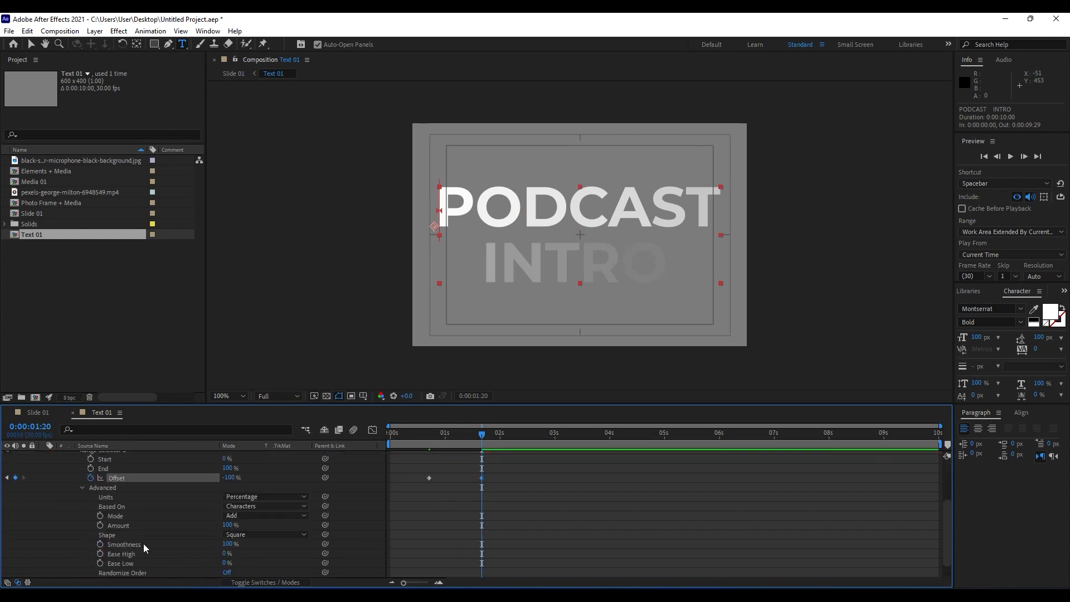
pyautogui.click(242, 537)
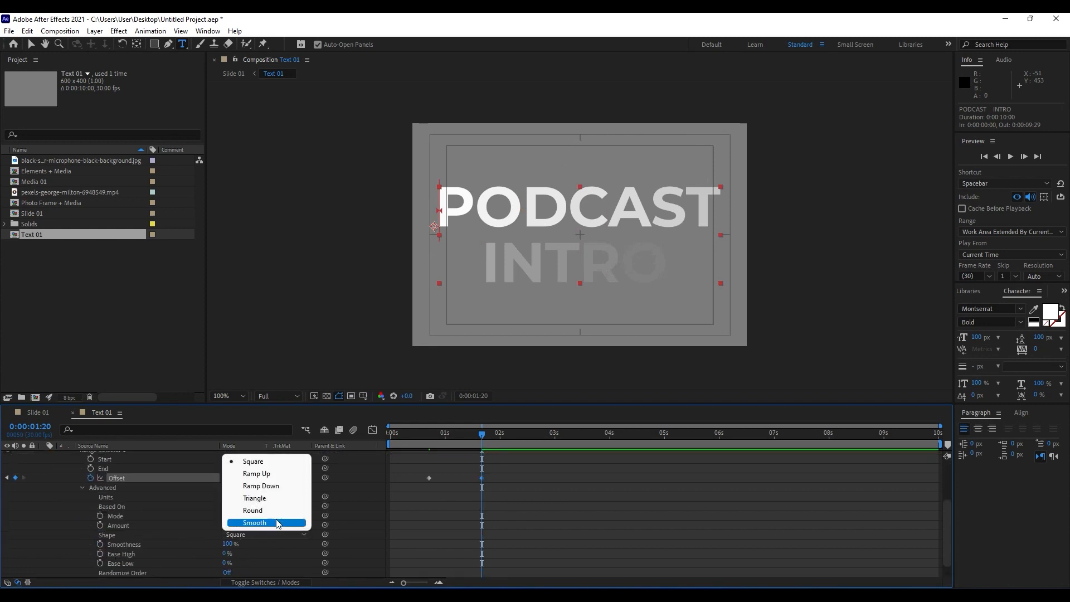
pyautogui.click(273, 486)
pyautogui.click(225, 545)
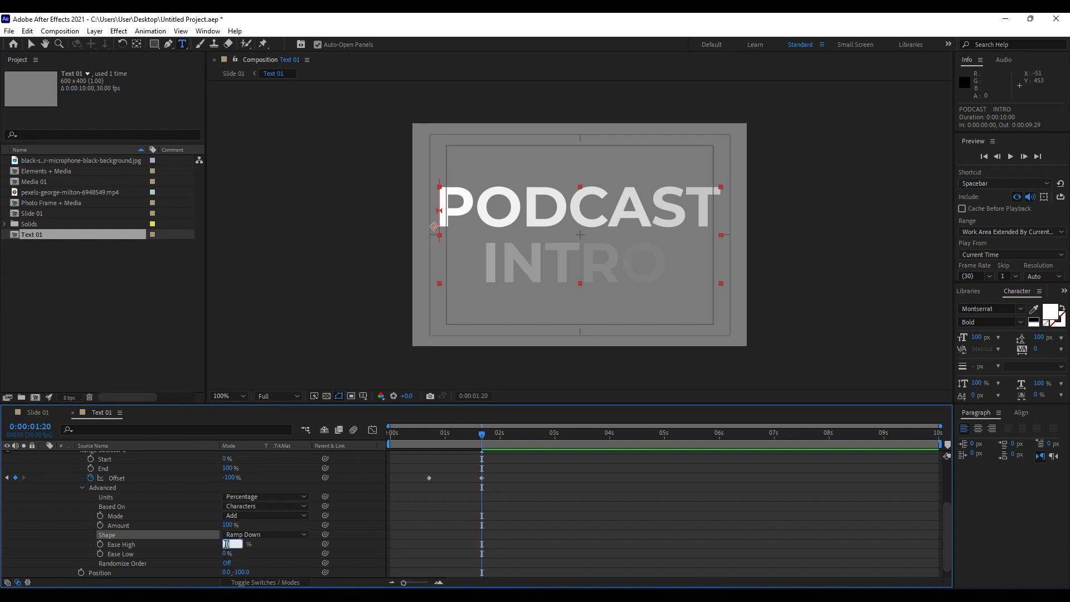
pyautogui.write('50')
pyautogui.click(227, 553)
pyautogui.click(79, 517)
pyautogui.press('space')
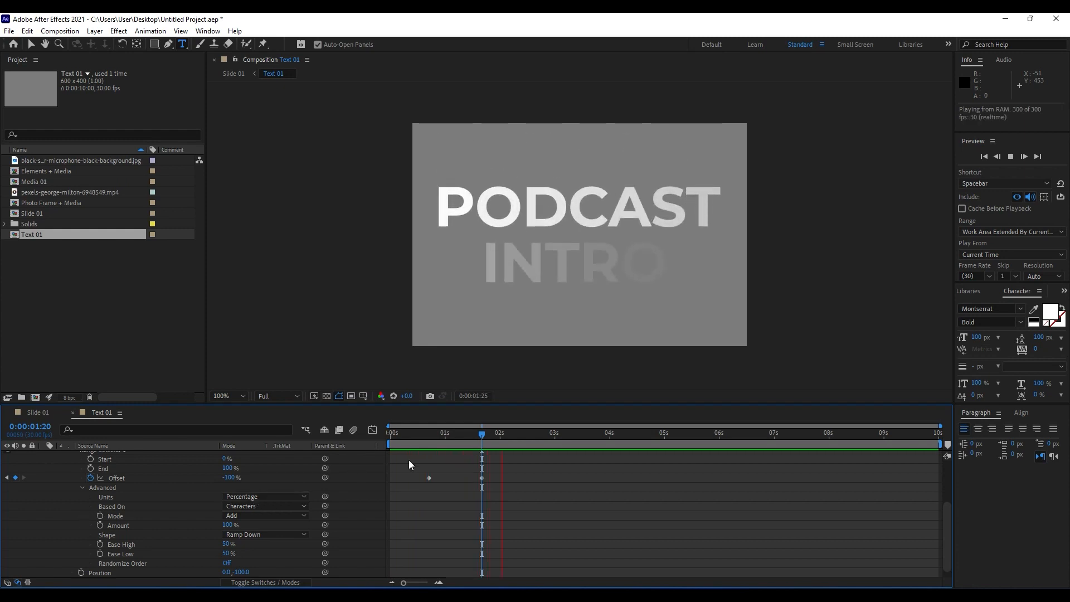
pyautogui.press('space')
# Apply Easy Ease to the Offset keyframes of both text animators on the PODCAST INTRO layer.
pyautogui.moveTo(490, 432)
pyautogui.mouseDown()
pyautogui.moveTo(430, 432)
pyautogui.moveTo(487, 432)
pyautogui.mouseUp()
pyautogui.scroll(3, 105, 513)
pyautogui.scroll(-1, 206, 530)
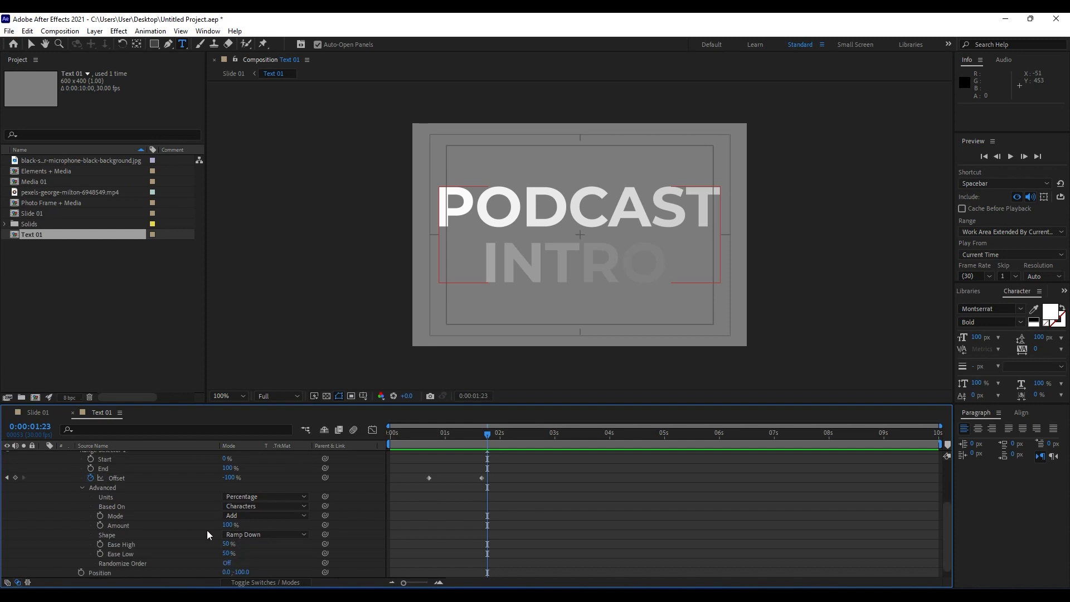
pyautogui.scroll(3, 335, 532)
pyautogui.moveTo(504, 564); pyautogui.dragTo(345, 482)
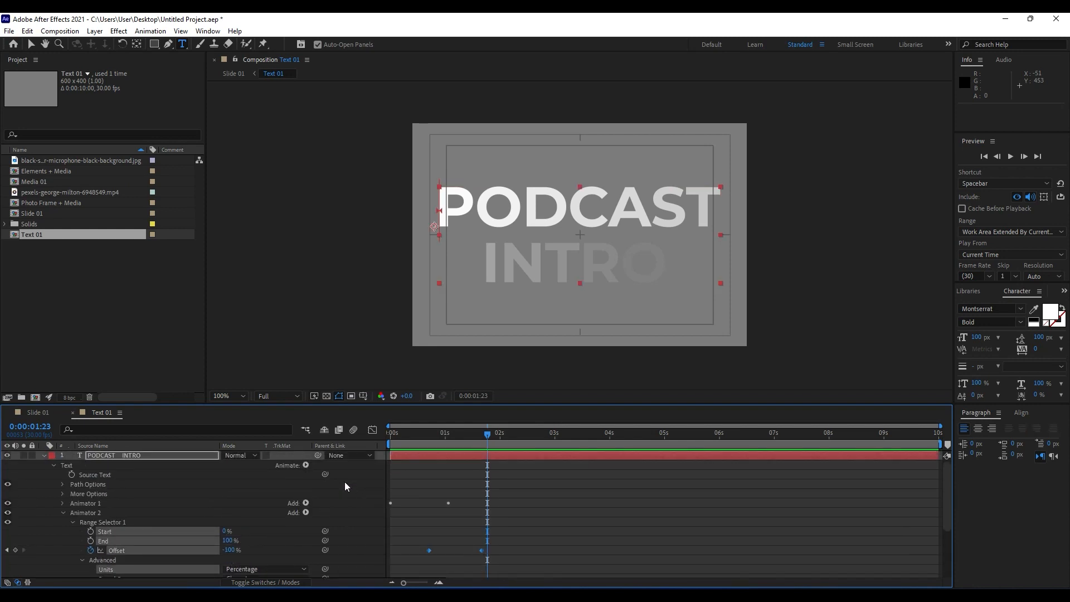
pyautogui.press('F9')
pyautogui.press('u')
pyautogui.press('u')
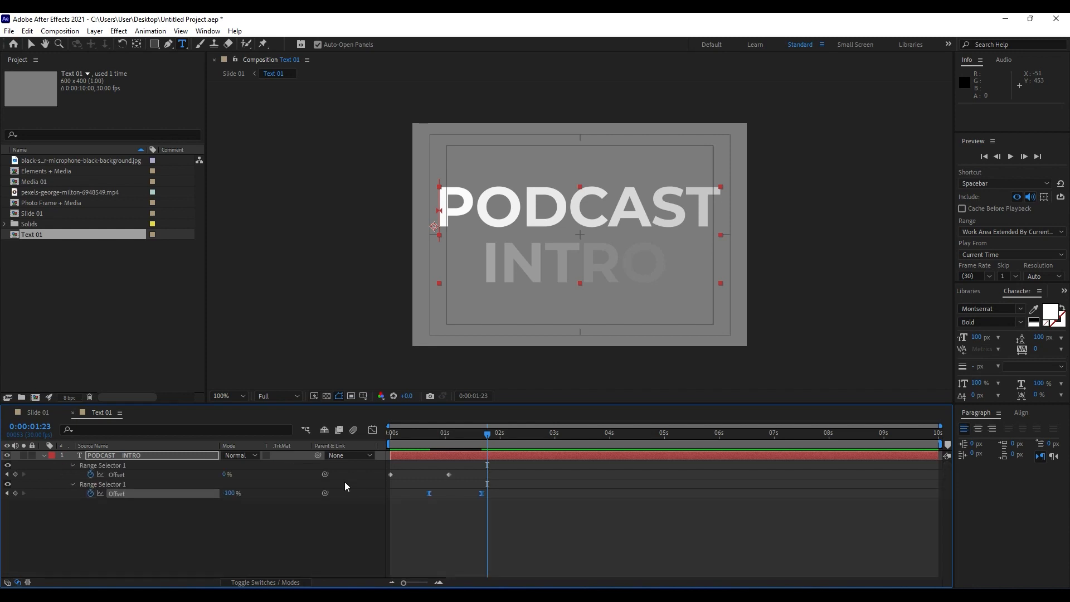
pyautogui.moveTo(476, 484); pyautogui.dragTo(366, 523)
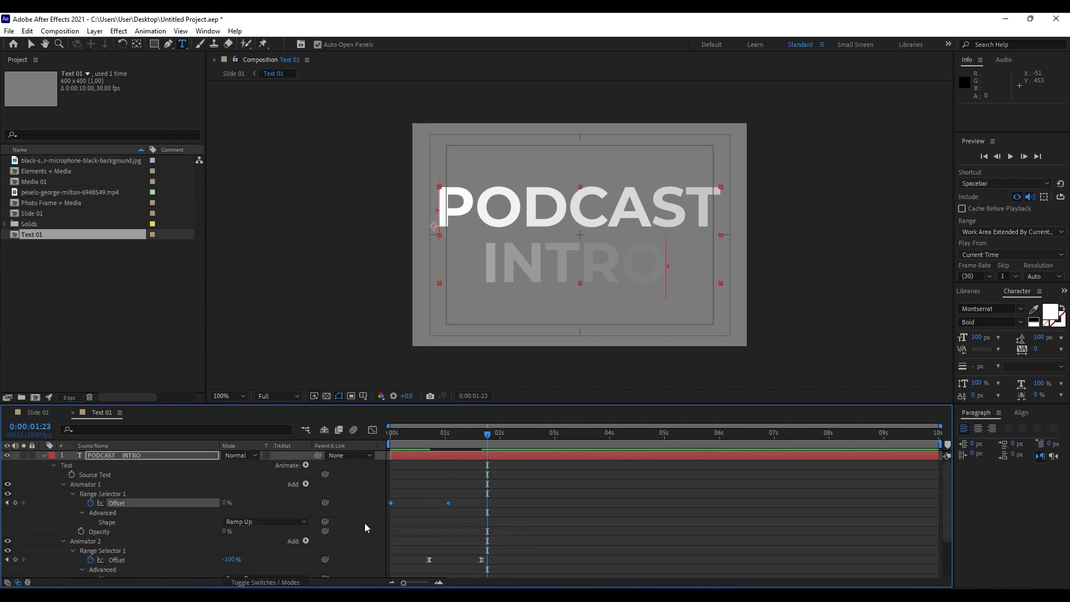
pyautogui.press('F9')
# Reshape Animator 2's Offset speed graph to peak early with a long ease into the last keyframe, and preview the animation.
pyautogui.moveTo(527, 551); pyautogui.dragTo(413, 574)
pyautogui.click(373, 430)
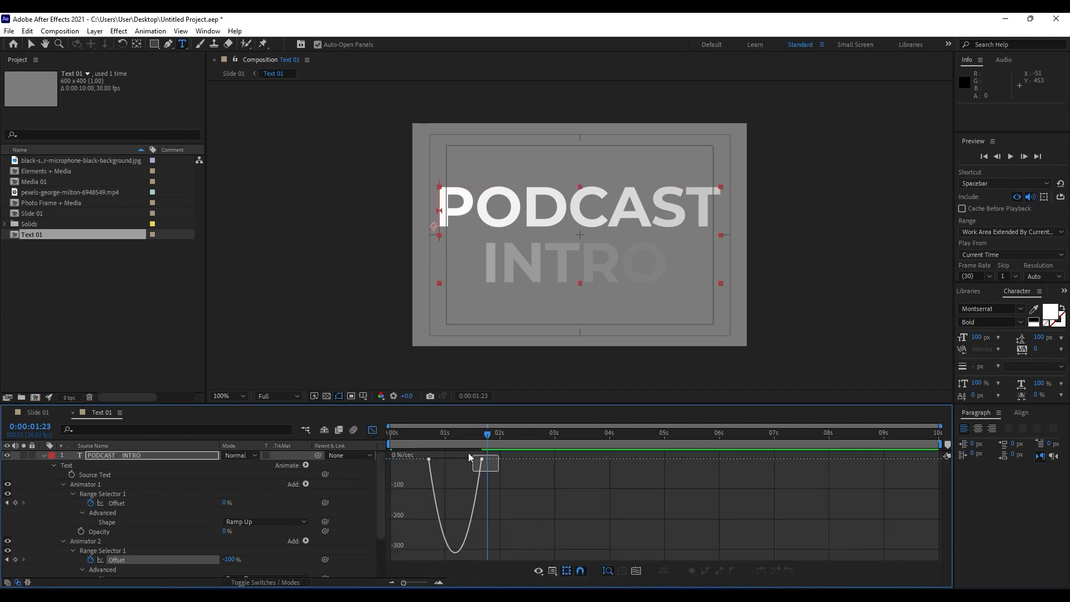
pyautogui.moveTo(468, 453); pyautogui.dragTo(451, 458)
pyautogui.press('space')
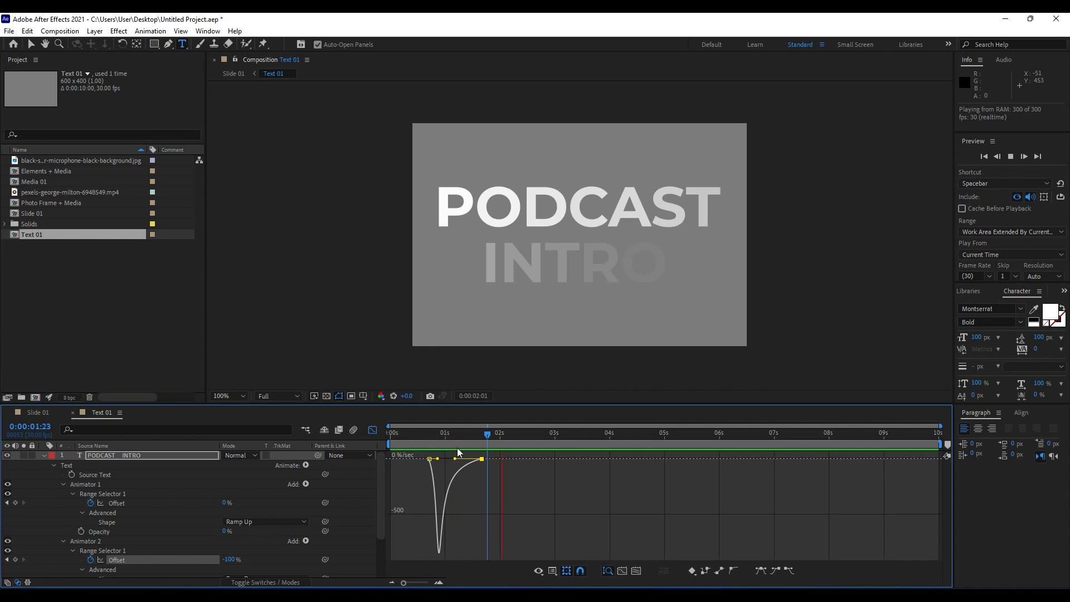
pyautogui.press('space')
# Preview the title animation from the start in the Slide 01 composition.
pyautogui.click(39, 413)
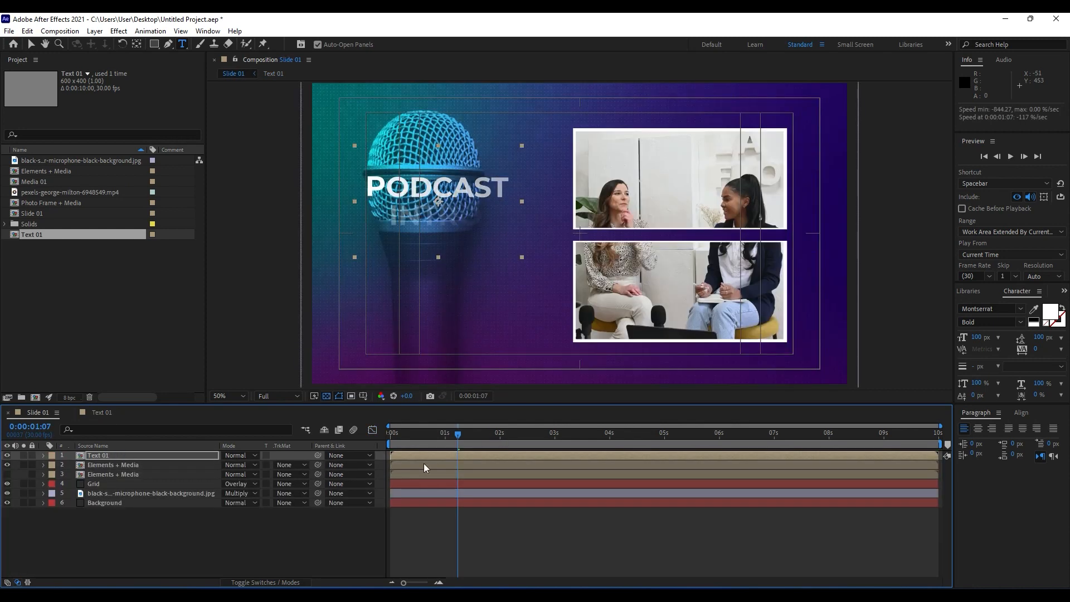
pyautogui.press('Home')
pyautogui.press('space')
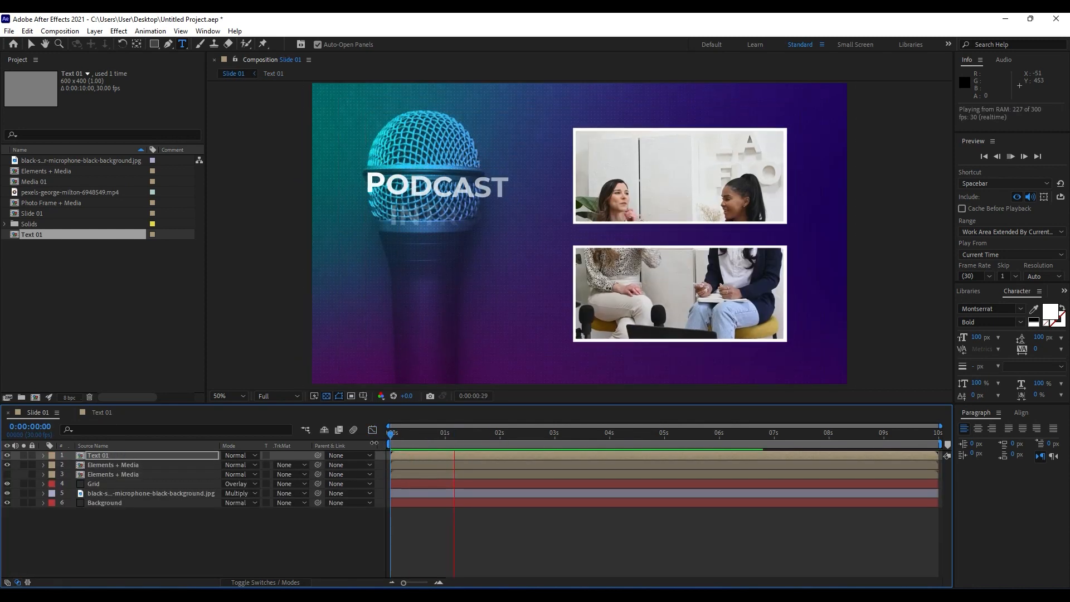
pyautogui.press('space')
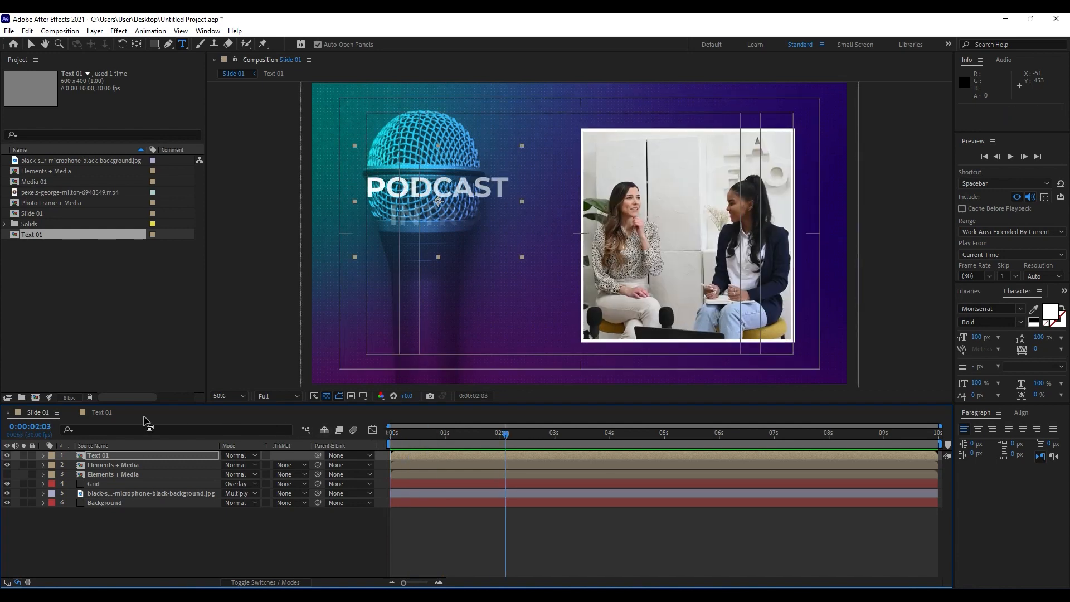
# Reopen Text 01, leave the Graph Editor, and reveal the PODCAST INTRO layer's modified properties.
pyautogui.click(102, 413)
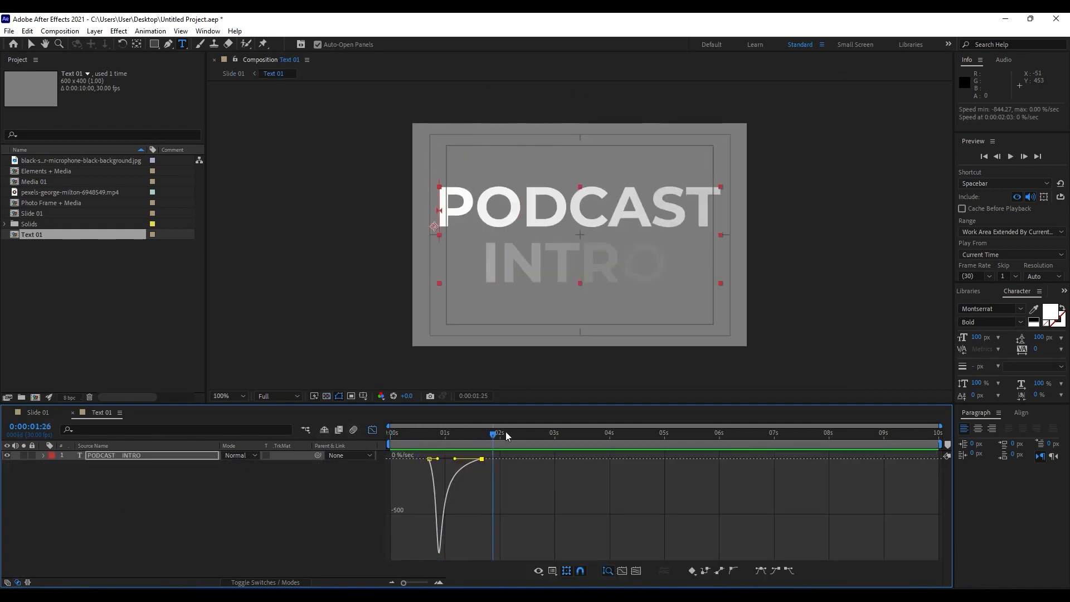
pyautogui.moveTo(507, 432); pyautogui.dragTo(518, 433)
pyautogui.click(373, 430)
pyautogui.click(132, 455)
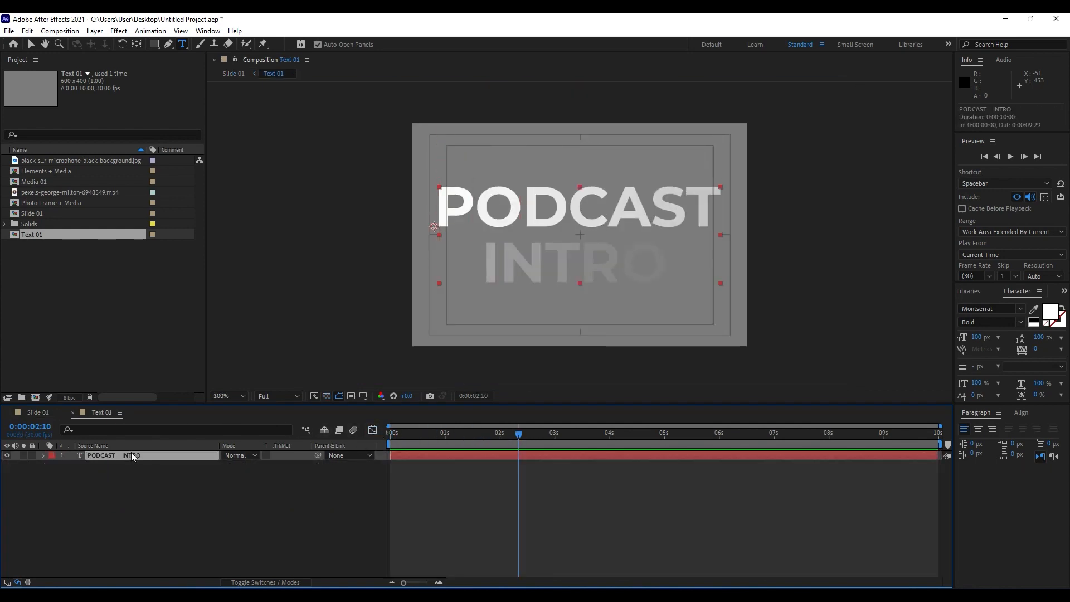
pyautogui.press('u')
pyautogui.press('u')
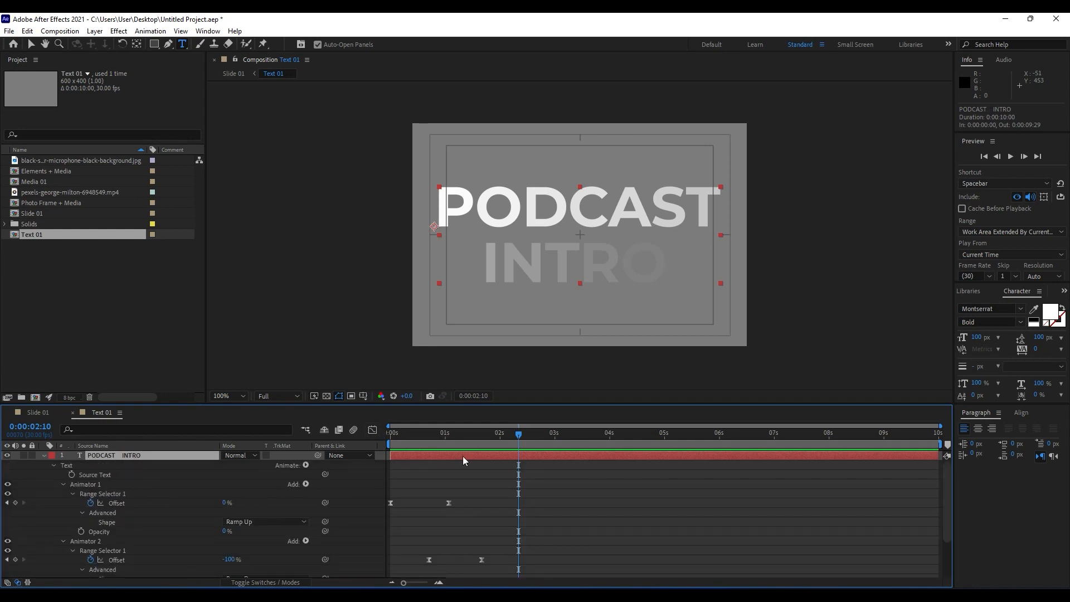
# Set Animator 1's Range Selector Offset keyframe at 0:00:01:02 to 100%.
pyautogui.moveTo(418, 435); pyautogui.dragTo(449, 435)
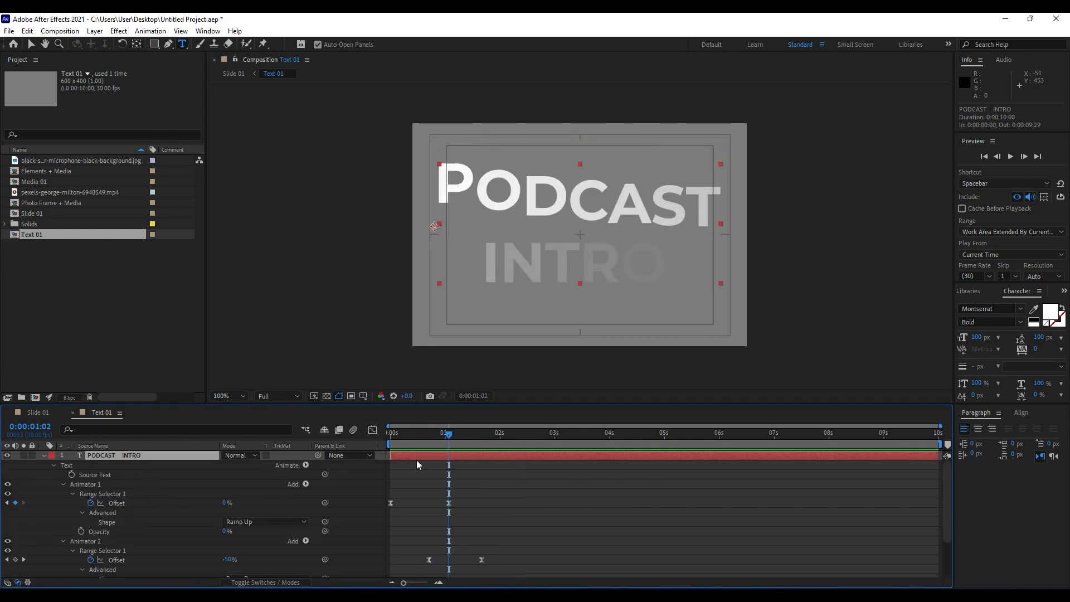
pyautogui.click(65, 487)
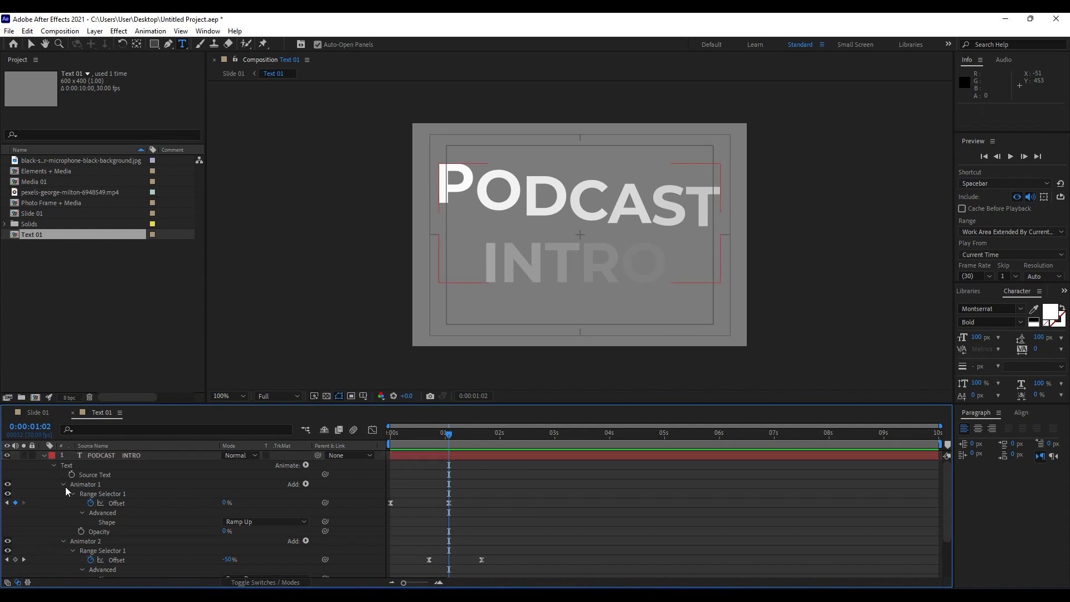
pyautogui.click(64, 485)
pyautogui.click(63, 492)
pyautogui.click(70, 485)
pyautogui.click(64, 484)
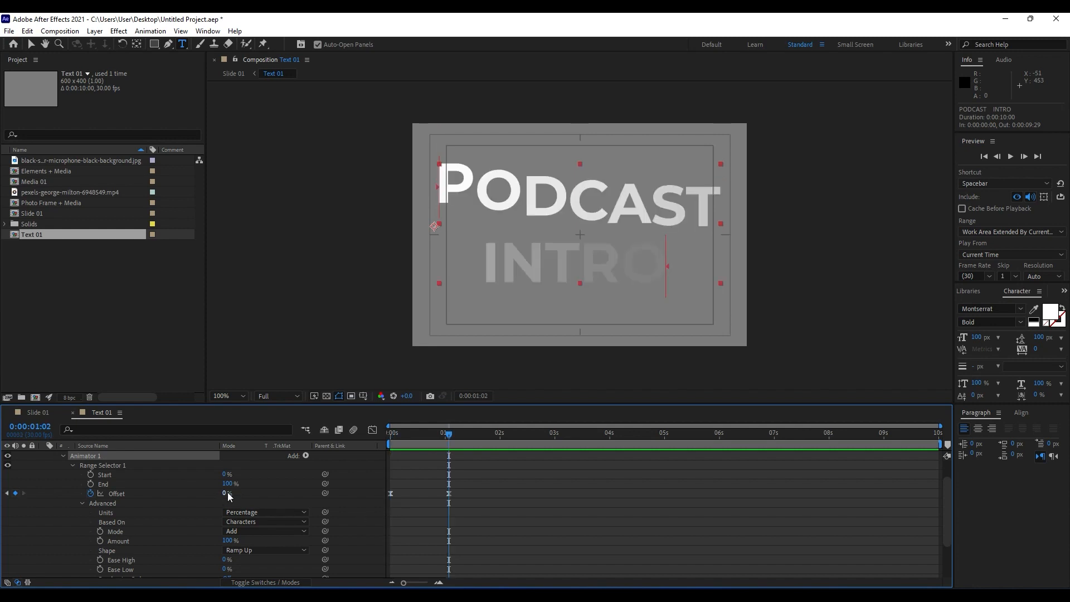
pyautogui.moveTo(223, 493); pyautogui.dragTo(284, 493)
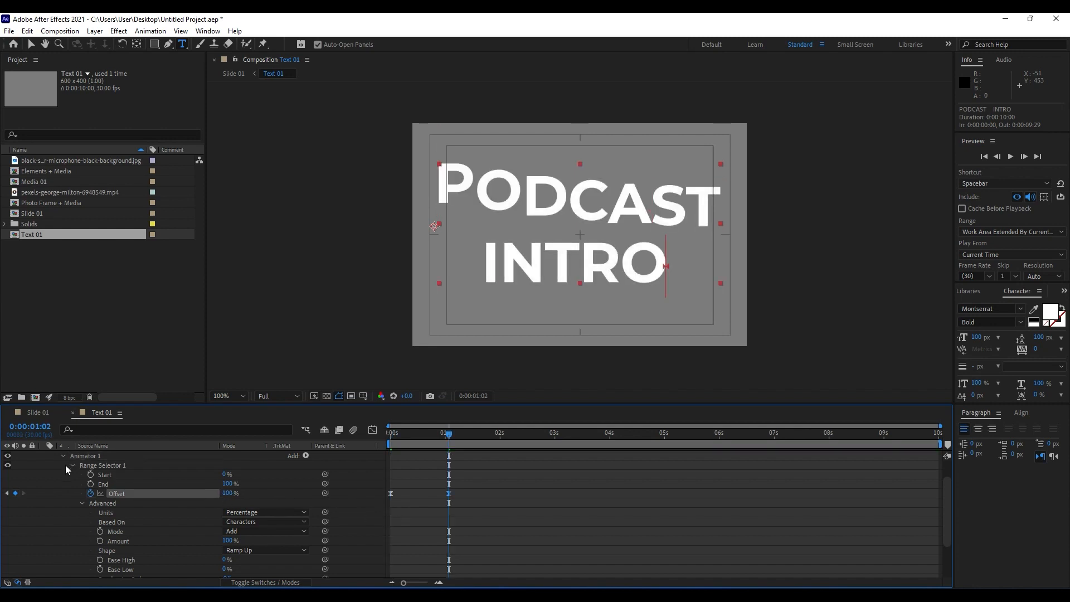
# Collapse the PODCAST INTRO layer, close Text 01, and preview the corrected title in Slide 01.
pyautogui.scroll(1, 65, 465)
pyautogui.click(44, 456)
pyautogui.click(73, 412)
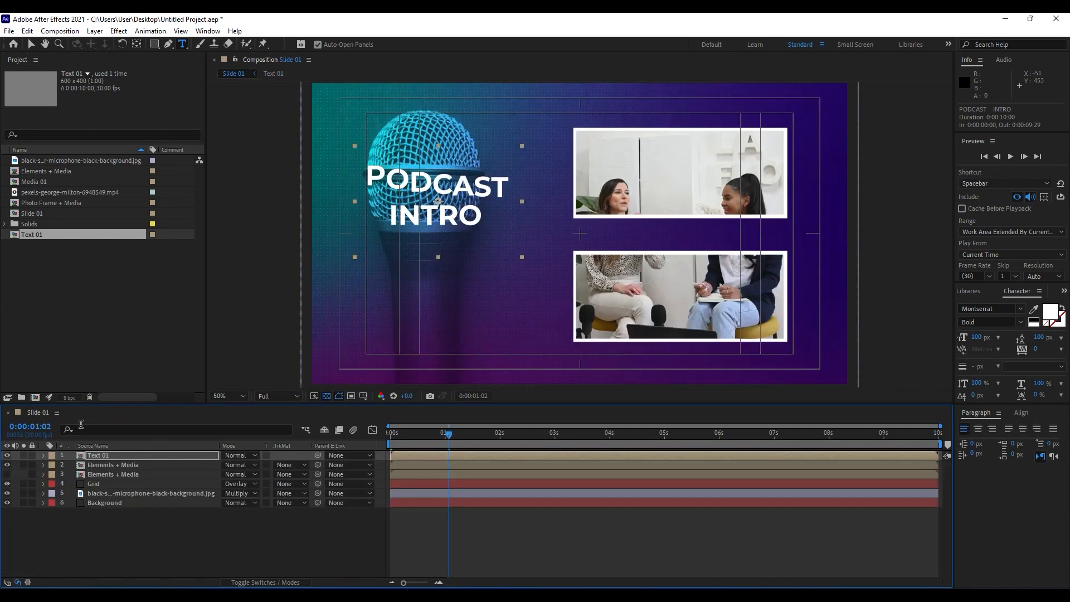
pyautogui.click(432, 435)
pyautogui.press('space')
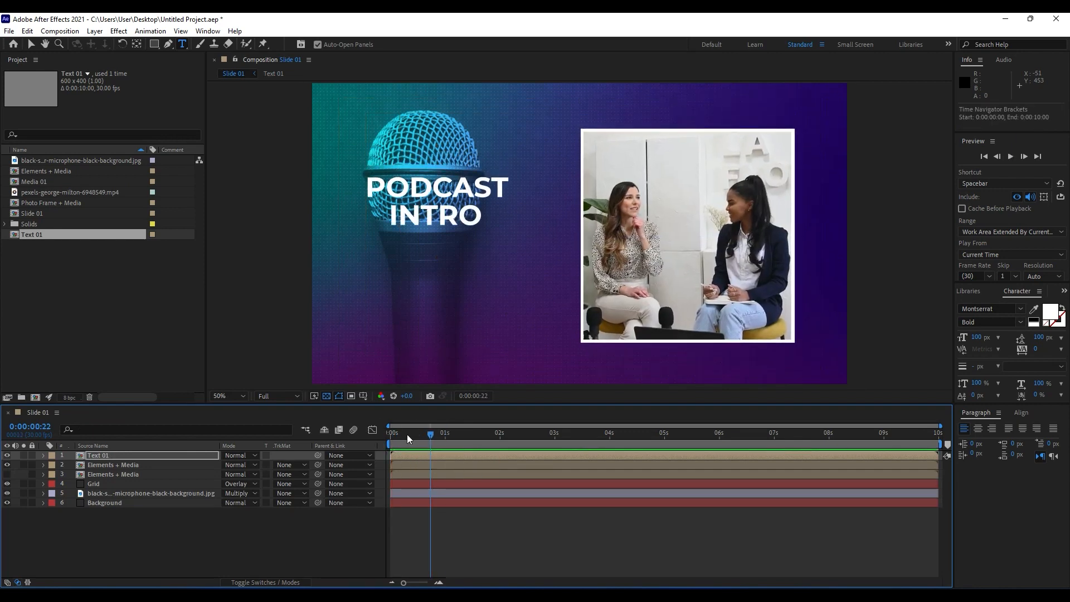
# Shift the Text 01 layer slightly later in time, preview the title's timing, and deselect all layers.
pyautogui.moveTo(407, 433); pyautogui.dragTo(417, 456)
pyautogui.press('space')
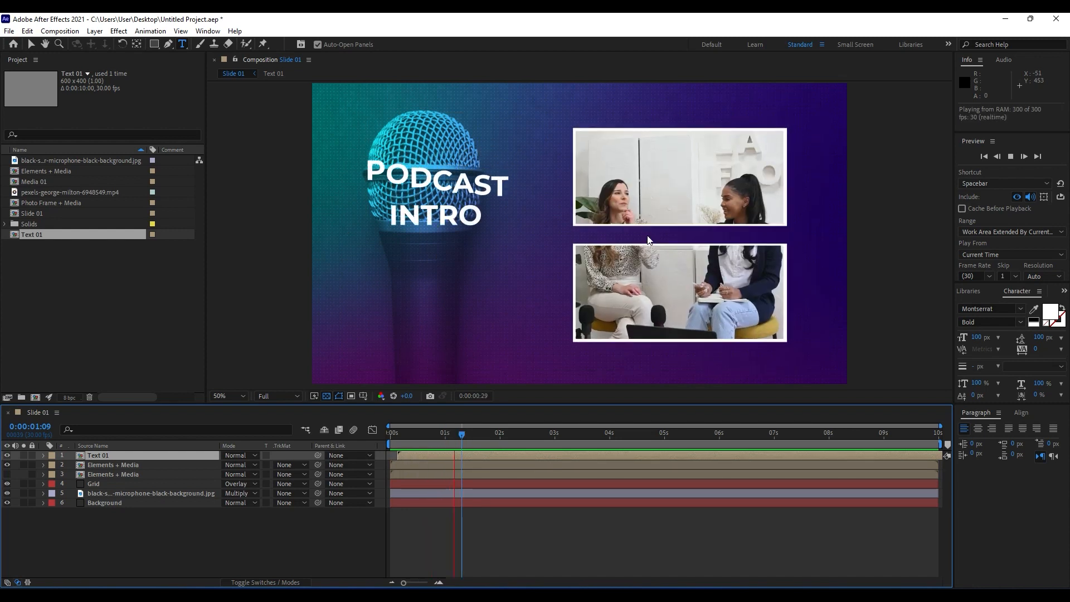
pyautogui.click(401, 437)
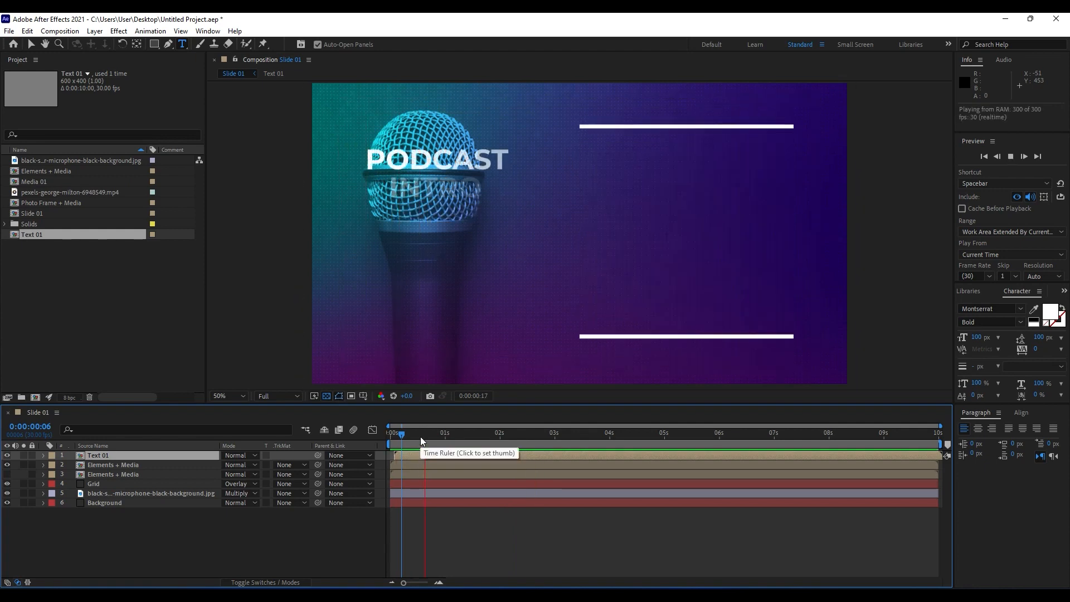
pyautogui.moveTo(421, 436); pyautogui.dragTo(483, 447)
pyautogui.click(167, 552)
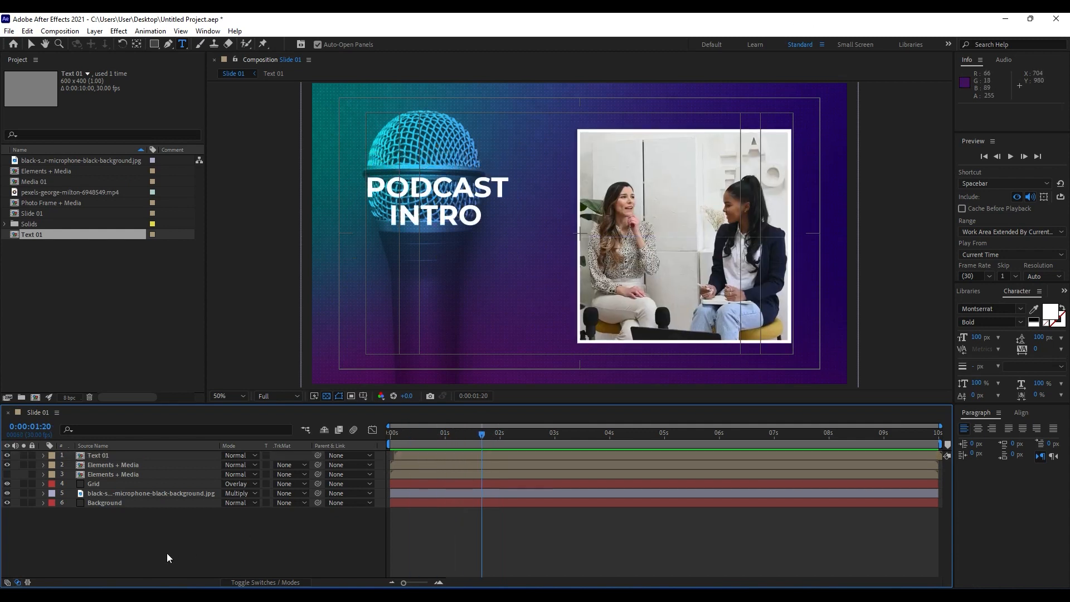
# Draw an unfilled circle with a 200 px white stroke, partly outside the upper-right corner of the slide.
pyautogui.click(154, 44)
pyautogui.click(154, 45)
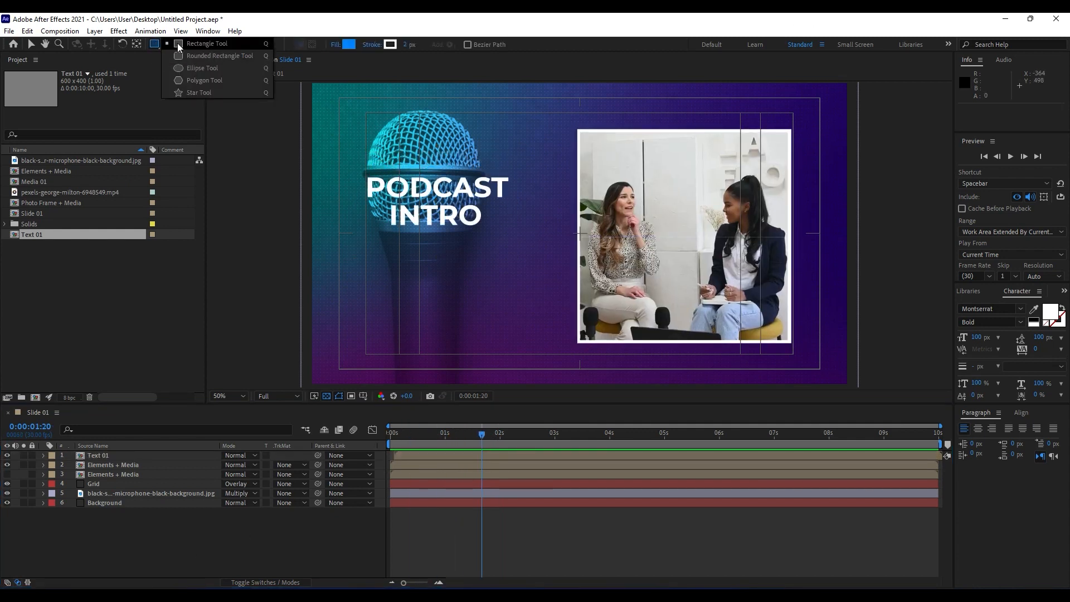
pyautogui.click(216, 68)
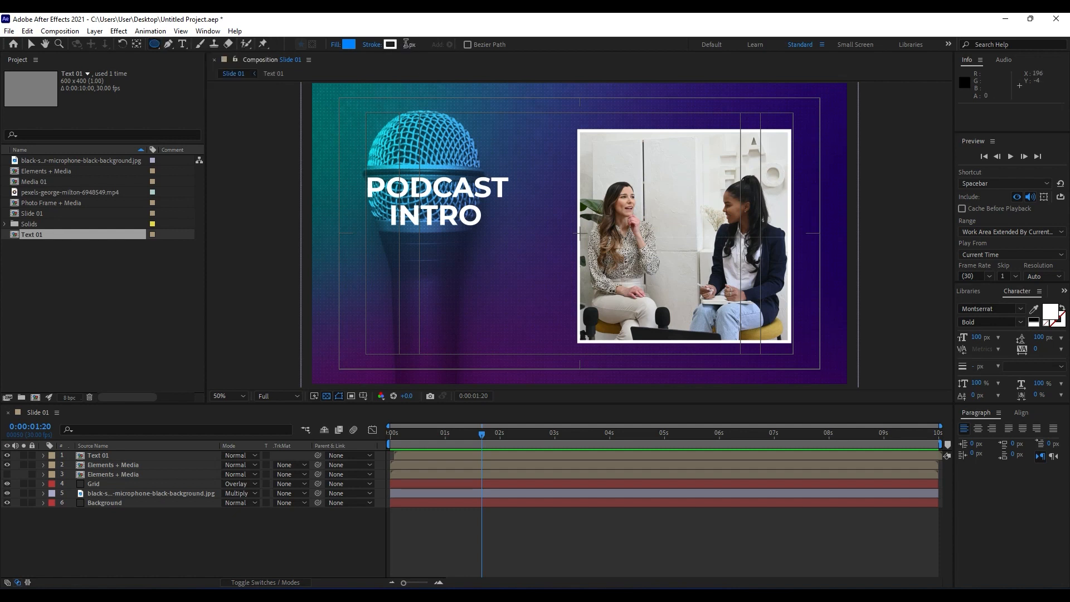
pyautogui.write('200')
pyautogui.press('Return')
pyautogui.click(349, 44)
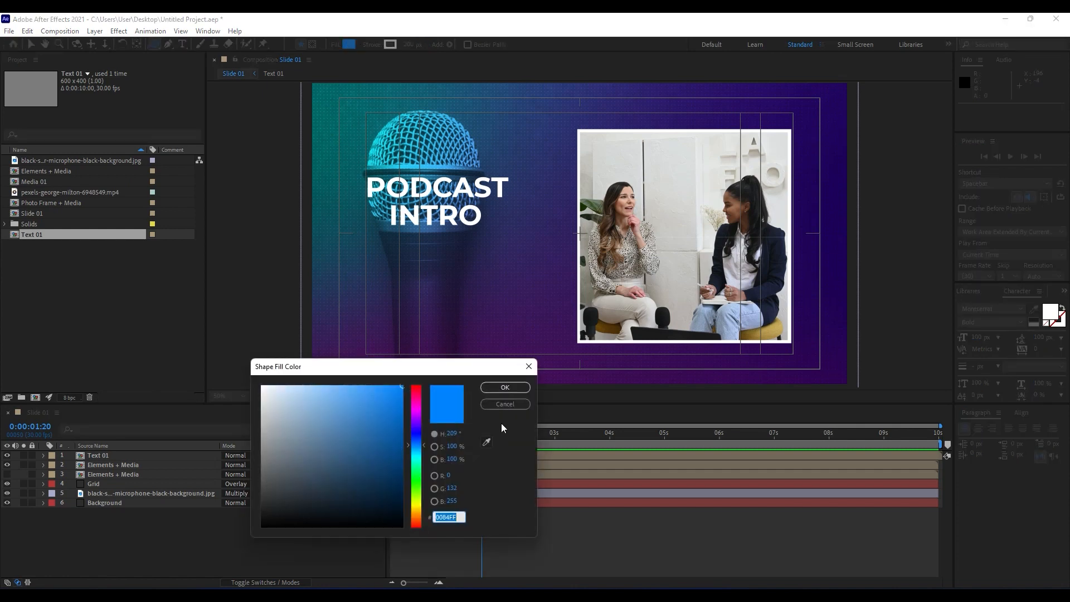
pyautogui.click(505, 405)
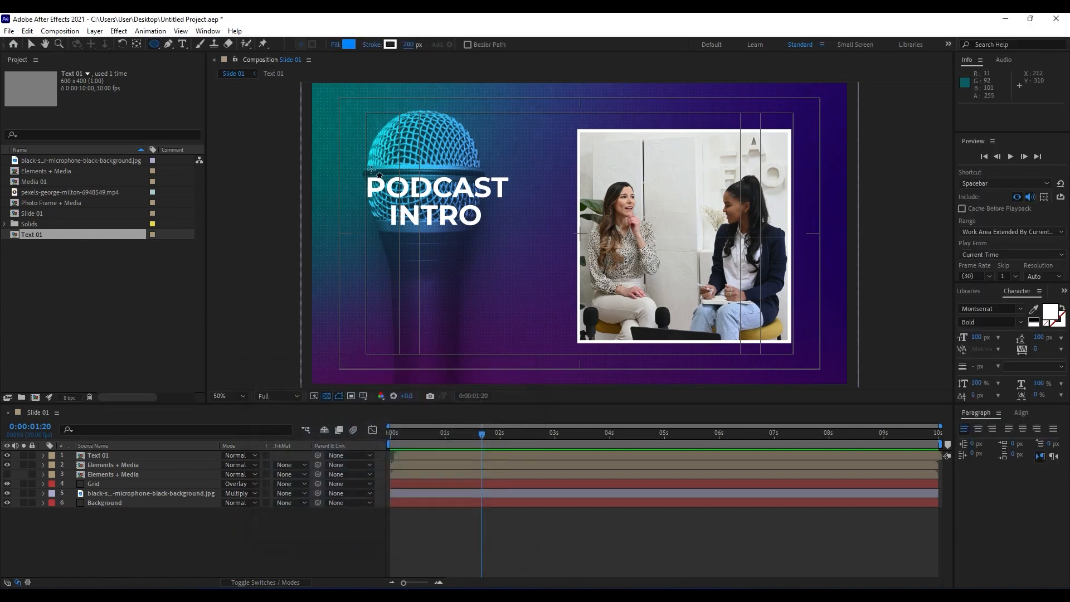
pyautogui.keyDown('alt'); pyautogui.click(349, 44); pyautogui.keyUp('alt')
pyautogui.scroll(-2, 672, 146)
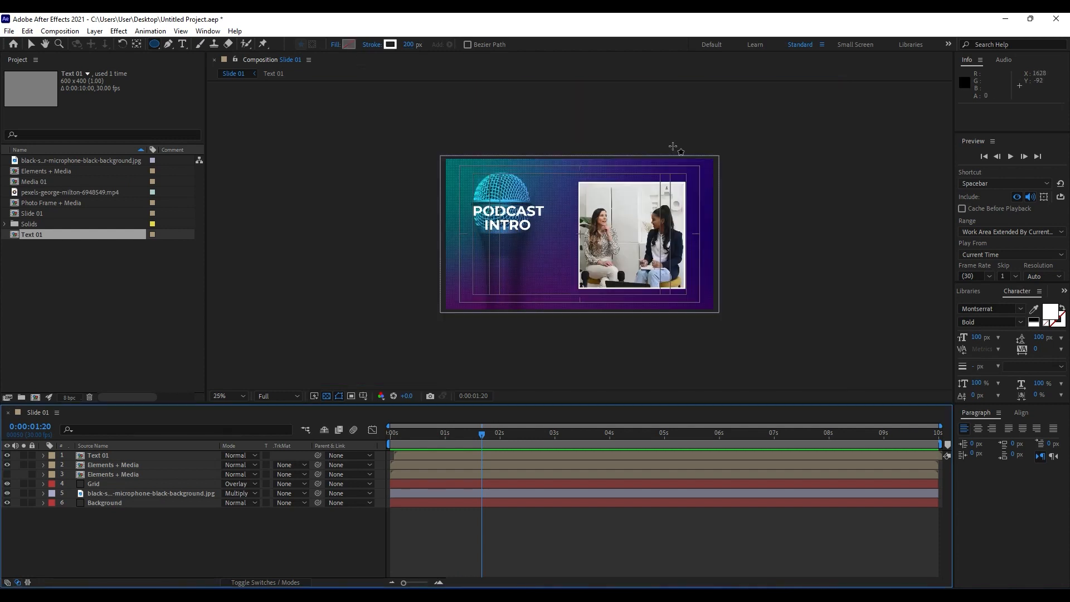
pyautogui.moveTo(639, 113); pyautogui.dragTo(748, 243)
pyautogui.press('space')
# Rename the new shape layer Circle, place it directly above the Grid layer, and collapse its properties.
pyautogui.click(103, 454)
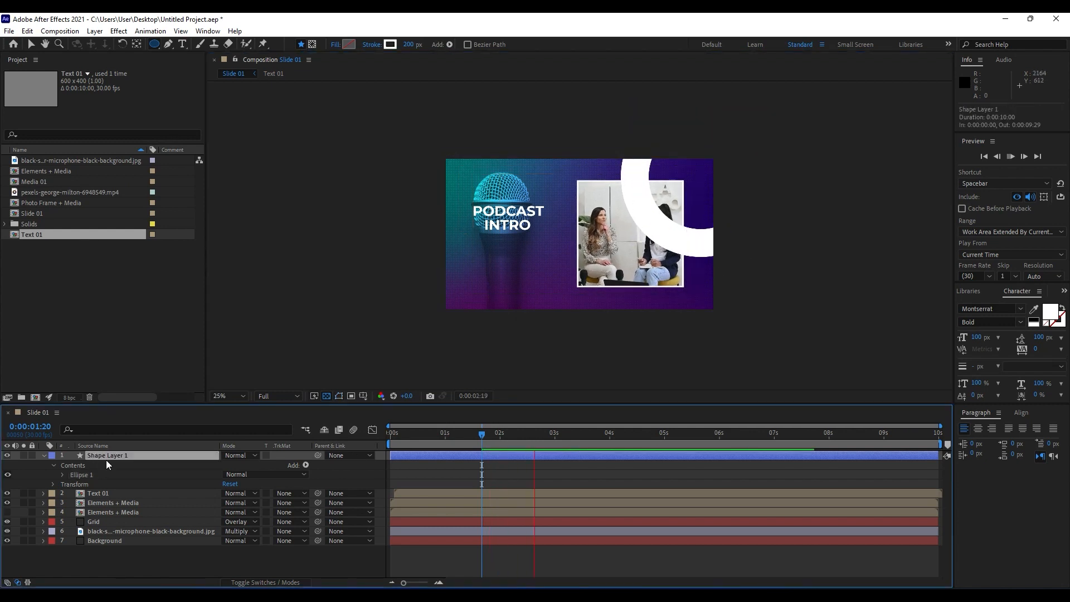
pyautogui.click(463, 433)
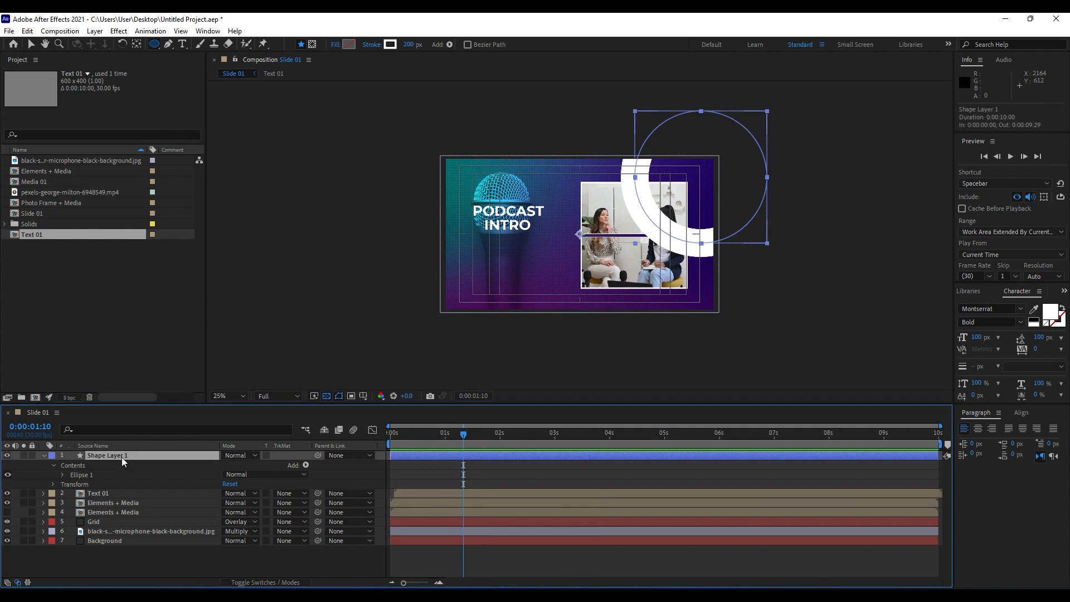
pyautogui.press('Return')
pyautogui.write('Circle')
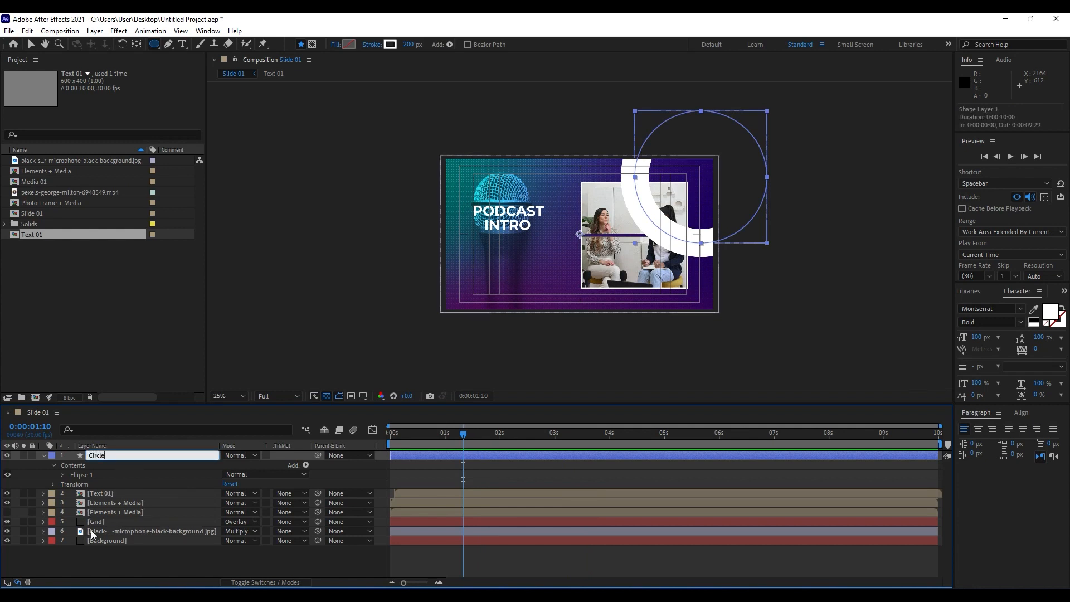
pyautogui.press('Return')
pyautogui.moveTo(92, 454); pyautogui.dragTo(127, 537)
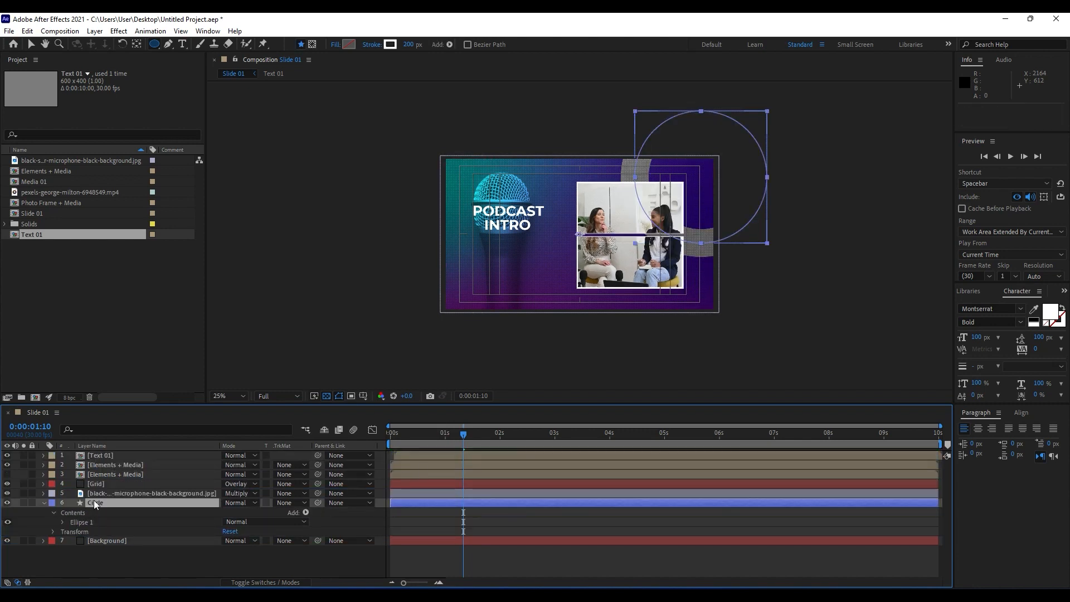
pyautogui.moveTo(94, 500); pyautogui.dragTo(108, 482)
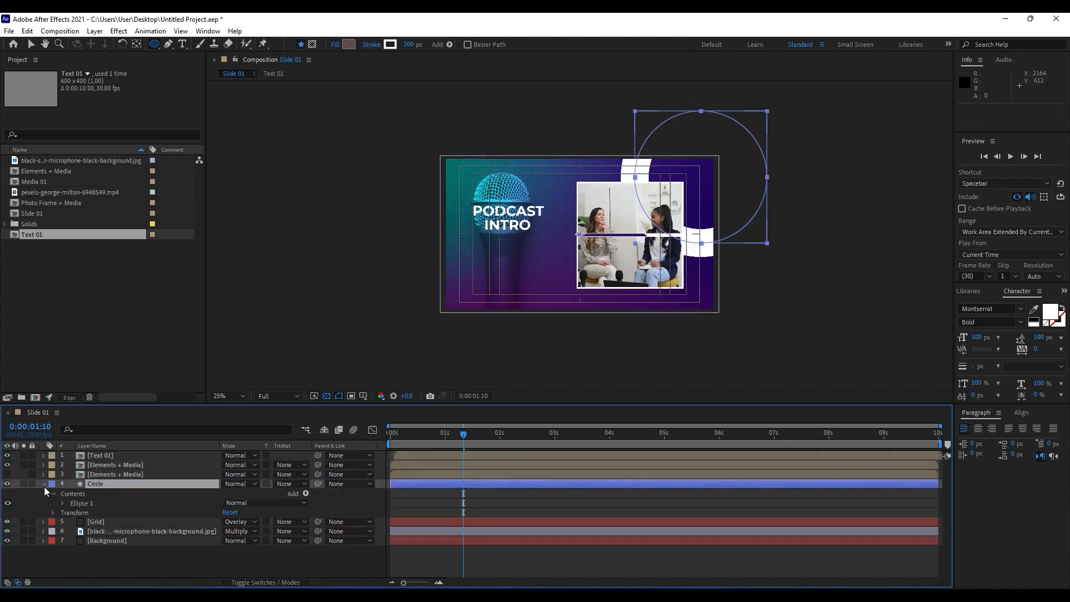
pyautogui.click(44, 485)
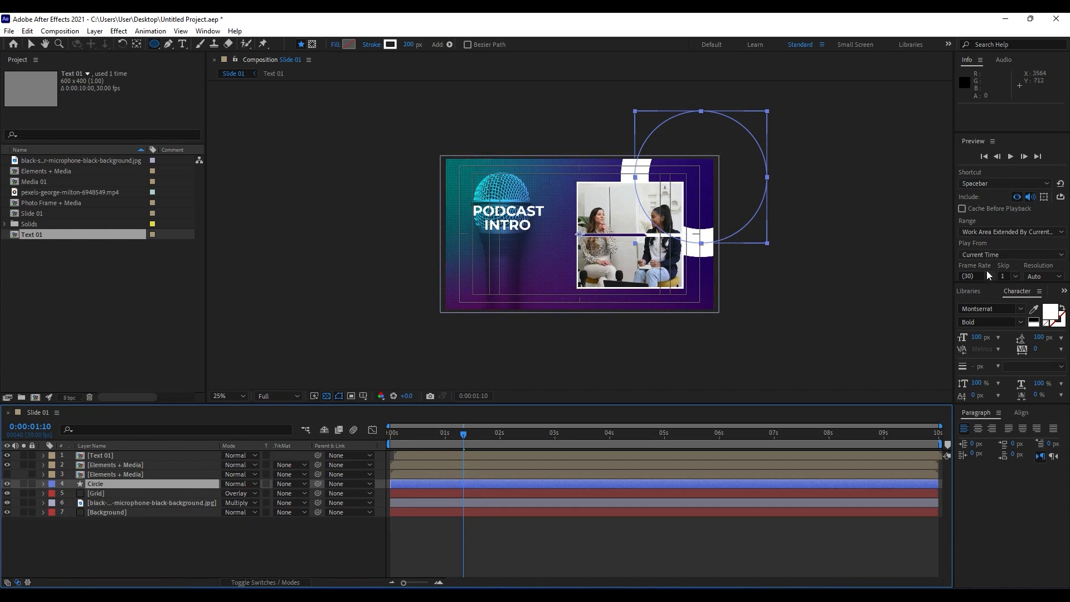
# Apply the Gradient Ramp effect to the Circle layer and sample its start color from the dark purple lower background.
pyautogui.click(1065, 291)
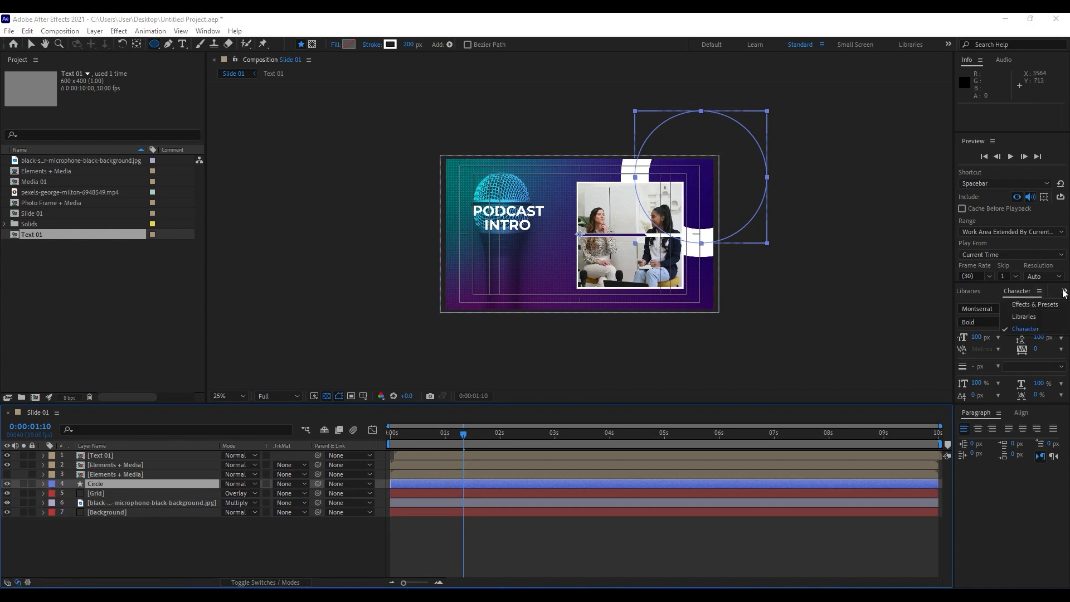
pyautogui.click(1035, 304)
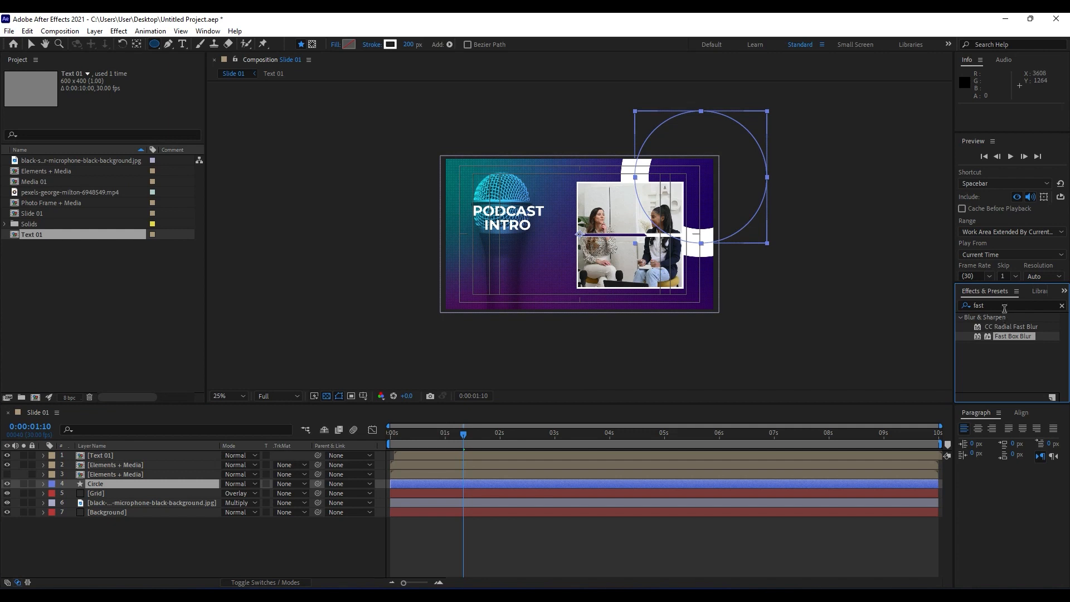
pyautogui.click(967, 309)
pyautogui.write('ramp')
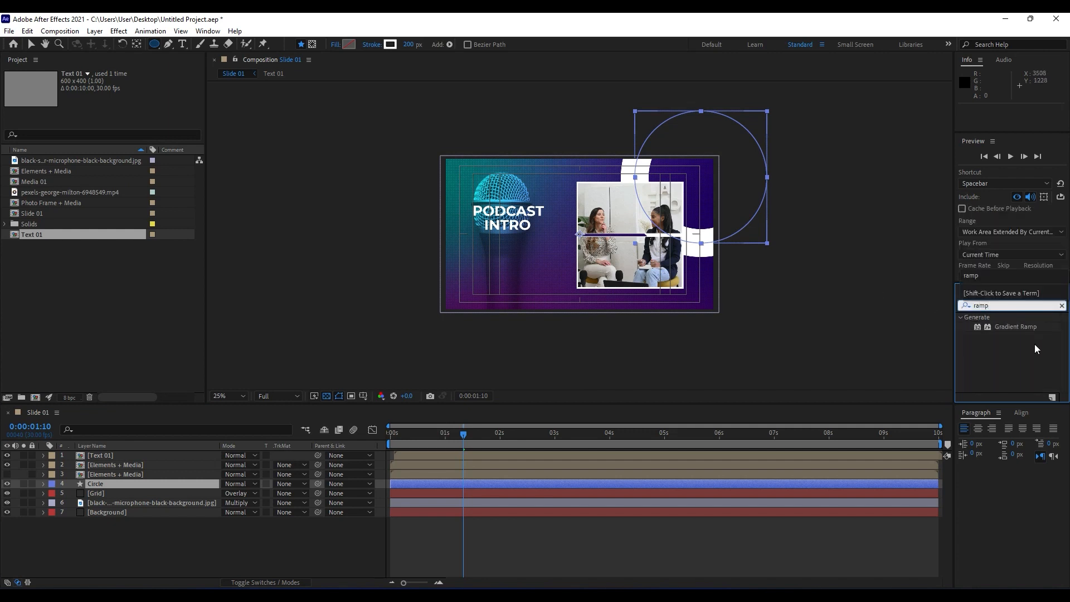
pyautogui.doubleClick(1019, 328)
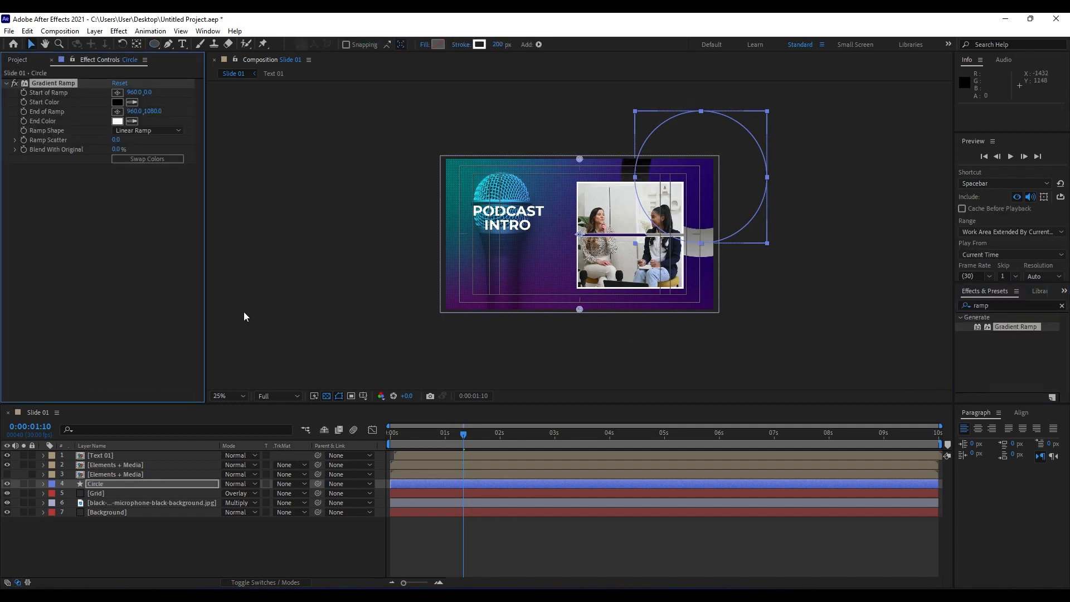
pyautogui.click(131, 102)
pyautogui.click(488, 295)
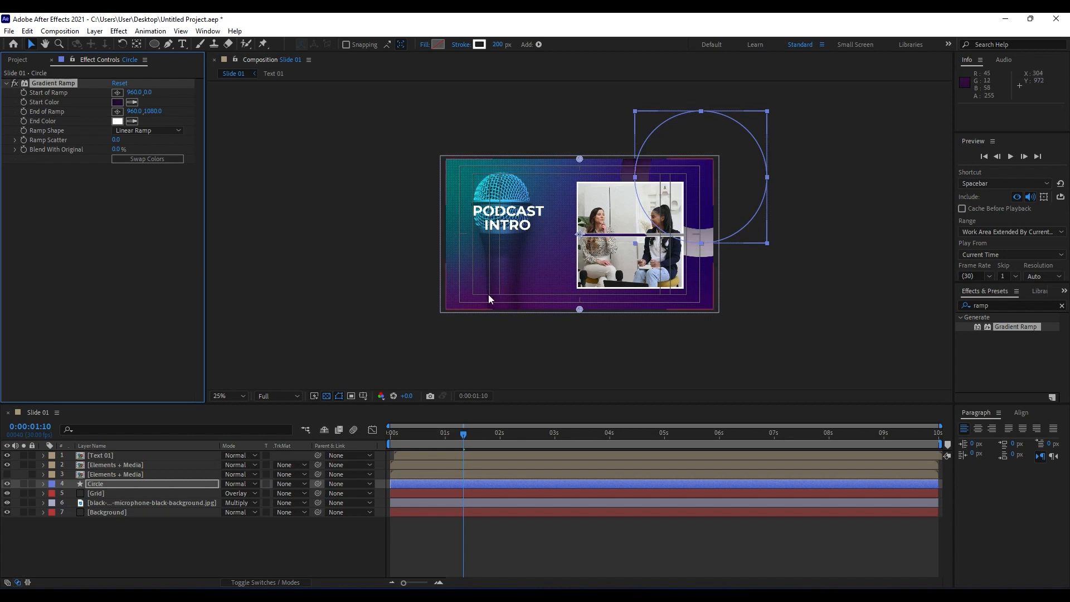
# Set the gradient's Start of Ramp at about 1306, 4 and End of Ramp at about 2010, 636.
pyautogui.press('.')
pyautogui.click(118, 93)
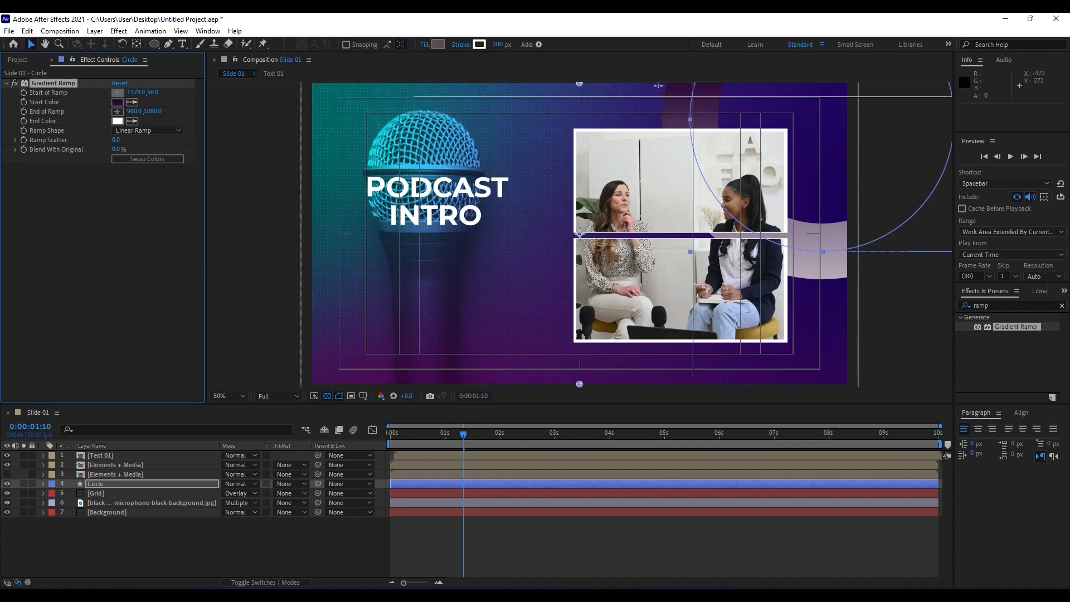
pyautogui.click(677, 85)
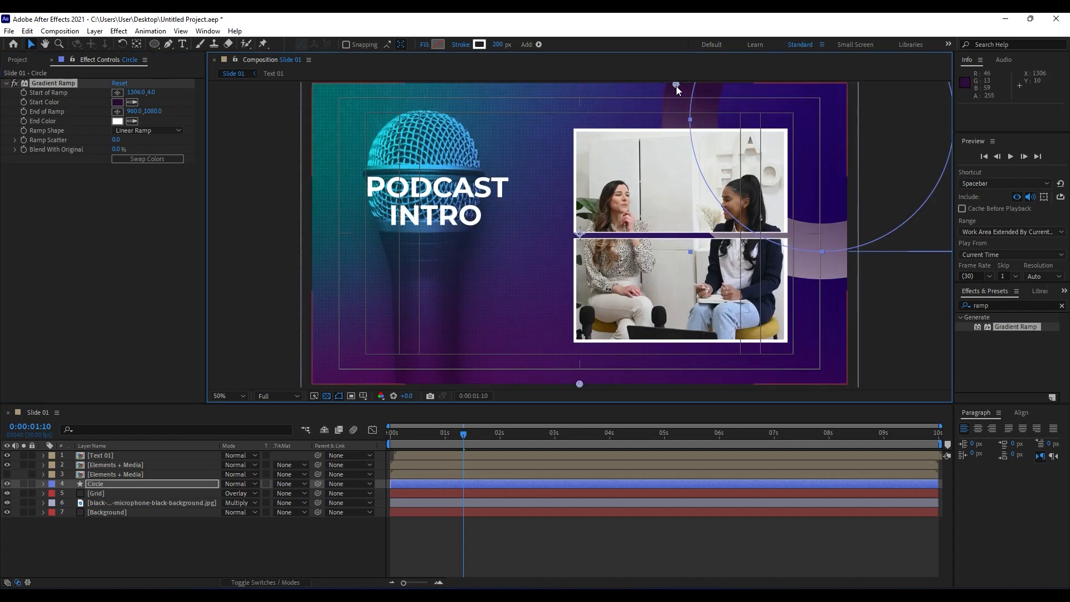
pyautogui.click(118, 112)
pyautogui.click(873, 261)
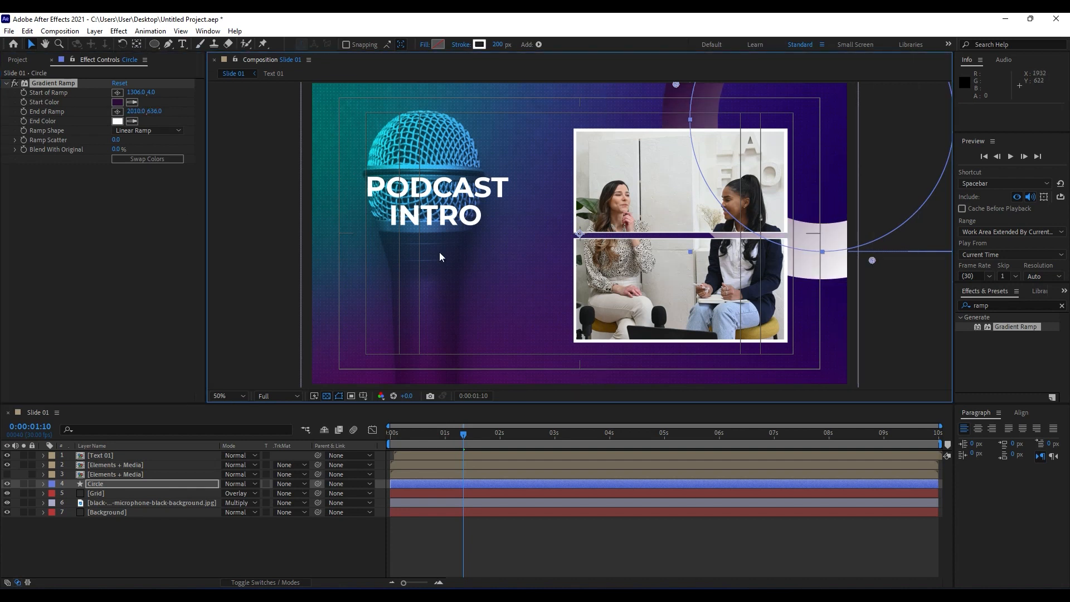
# Set the Gradient Ramp's end color to the blue 0059AC.
pyautogui.click(132, 122)
pyautogui.click(528, 156)
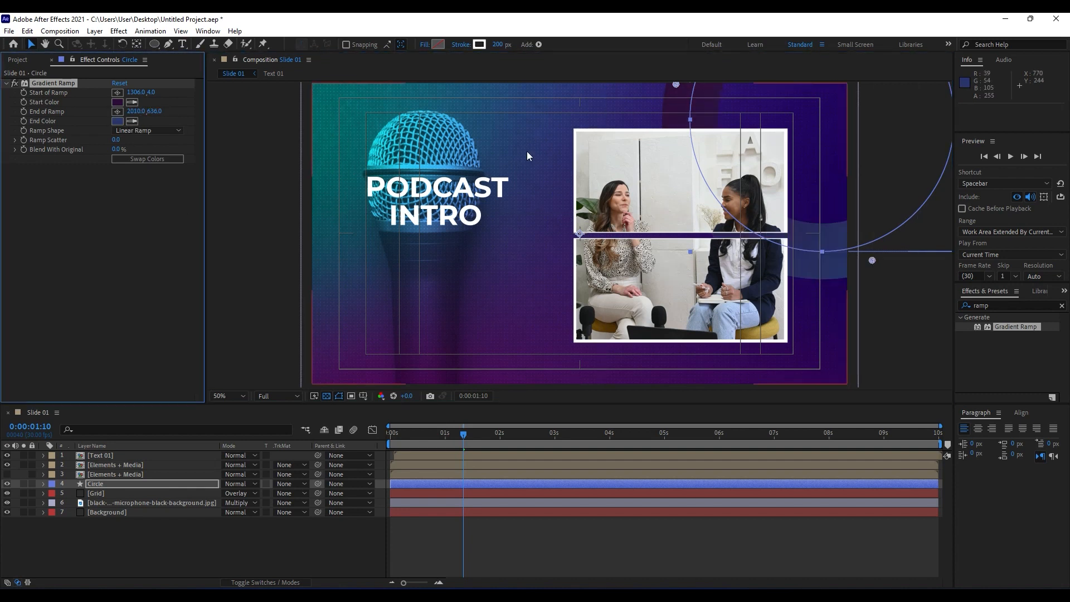
pyautogui.click(117, 121)
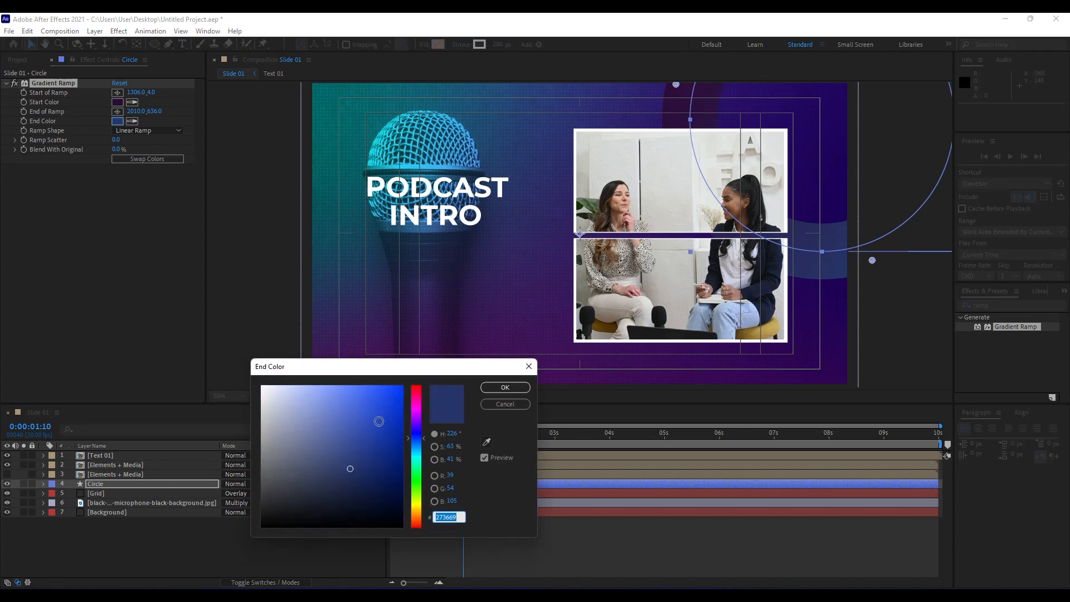
pyautogui.moveTo(373, 386)
pyautogui.mouseDown()
pyautogui.moveTo(457, 378)
pyautogui.moveTo(464, 408)
pyautogui.mouseUp()
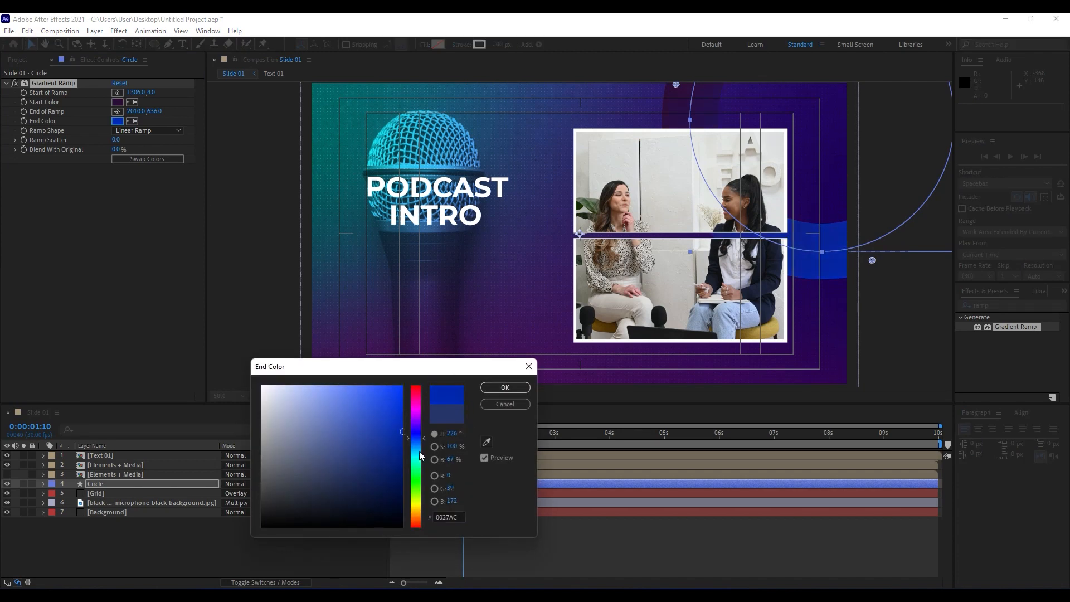
pyautogui.moveTo(420, 456); pyautogui.dragTo(420, 445)
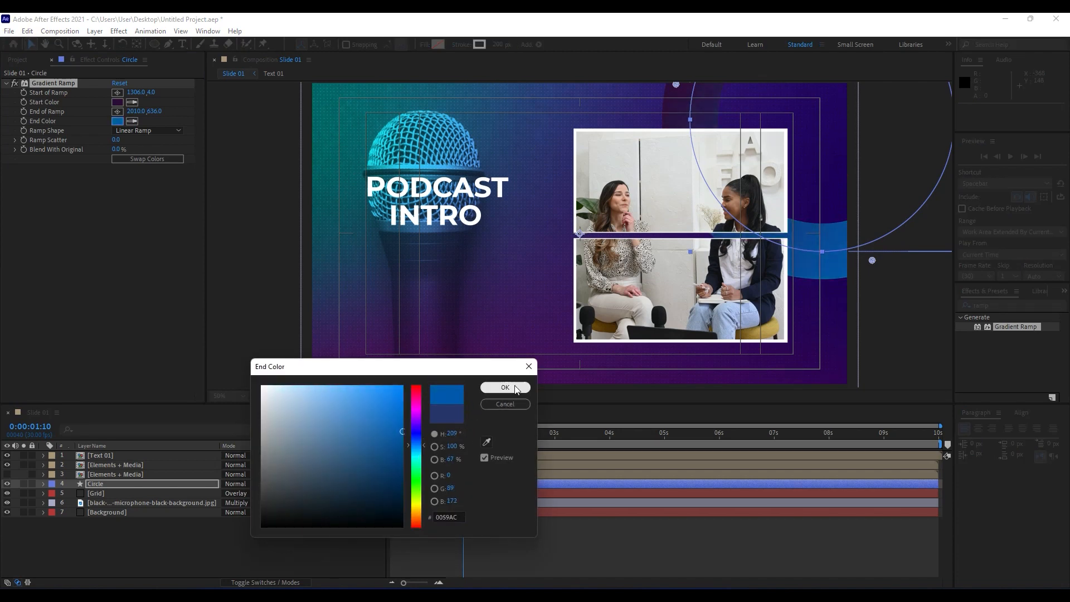
pyautogui.click(505, 387)
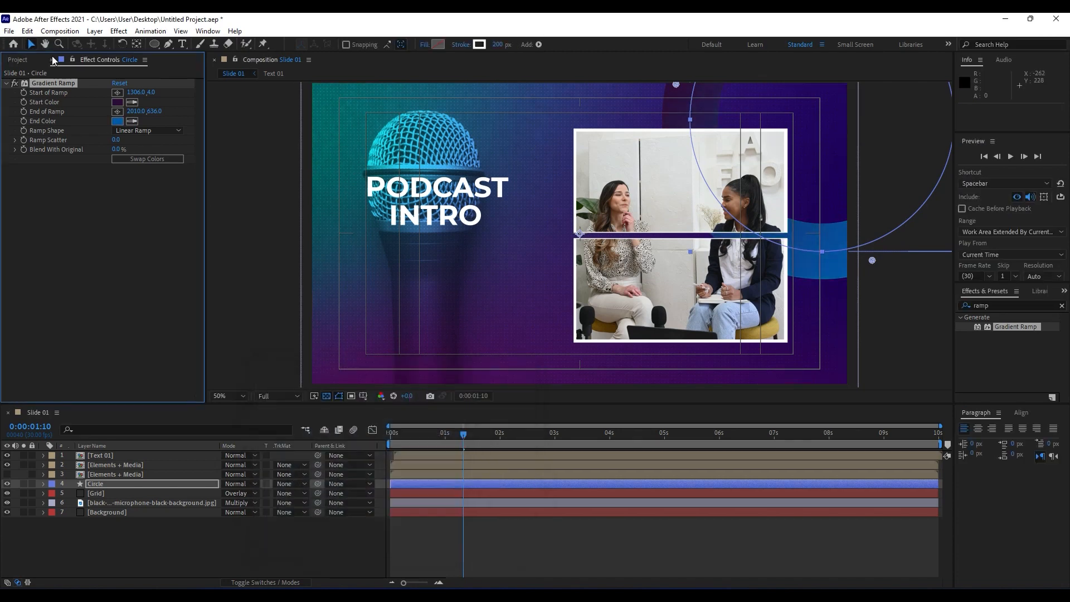
# Set the Gradient Ramp's start color to the purple 4D006B.
pyautogui.click(117, 102)
pyautogui.moveTo(390, 441); pyautogui.dragTo(421, 467)
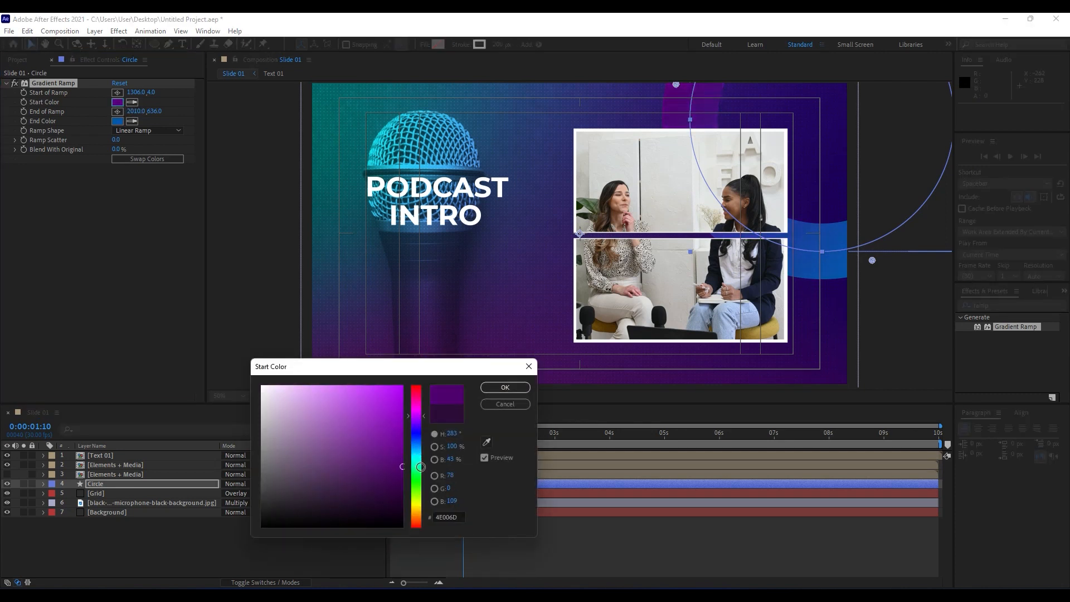
pyautogui.click(505, 388)
# Add a Stroke layer style to the Circle layer and set its size to 4.
pyautogui.rightClick(93, 484)
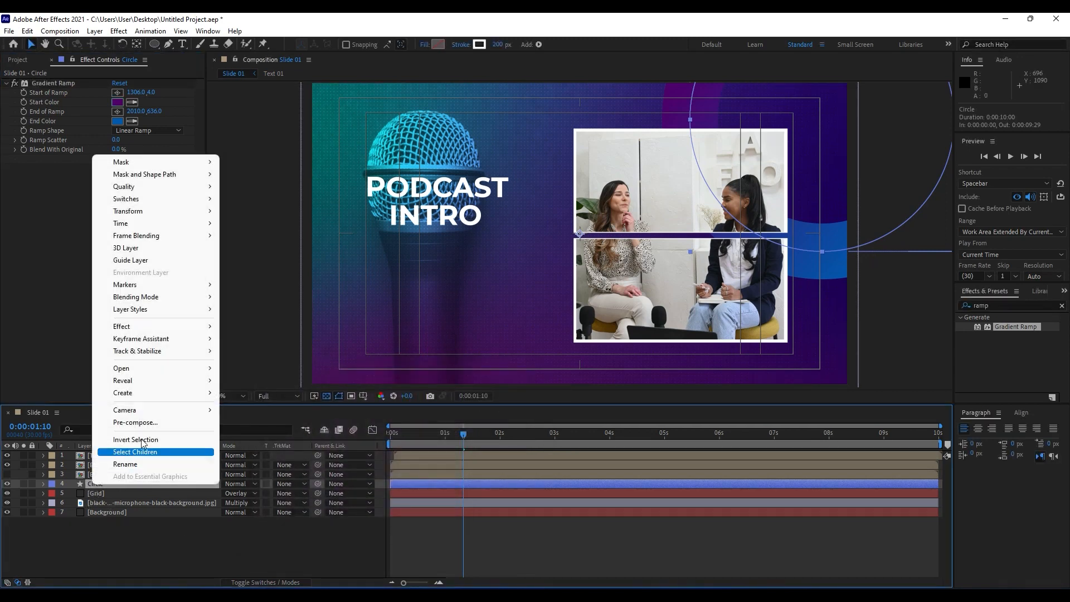
pyautogui.moveTo(159, 309)
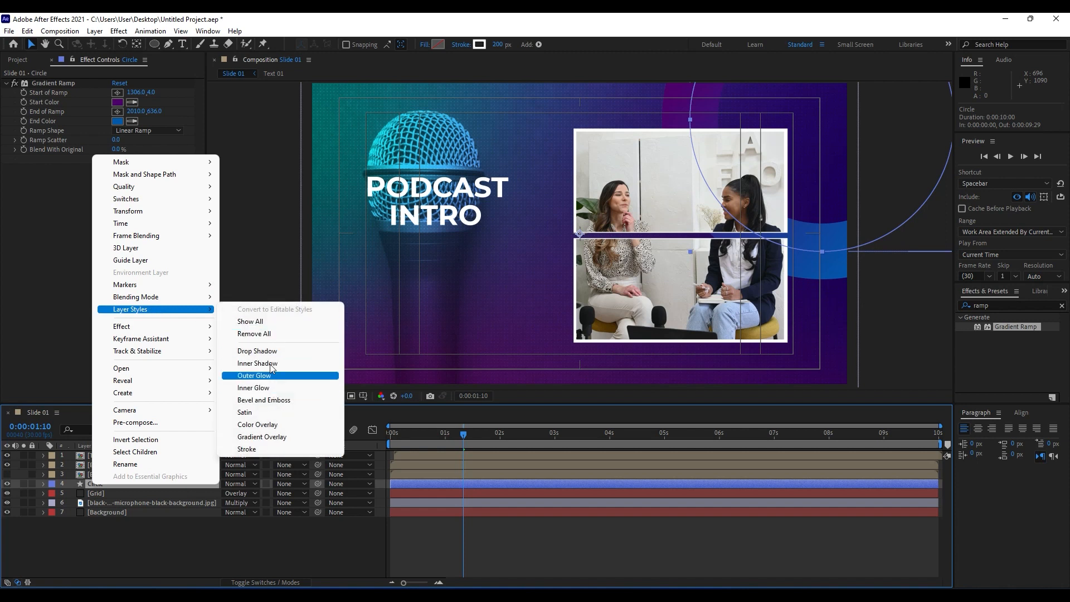
pyautogui.click(267, 448)
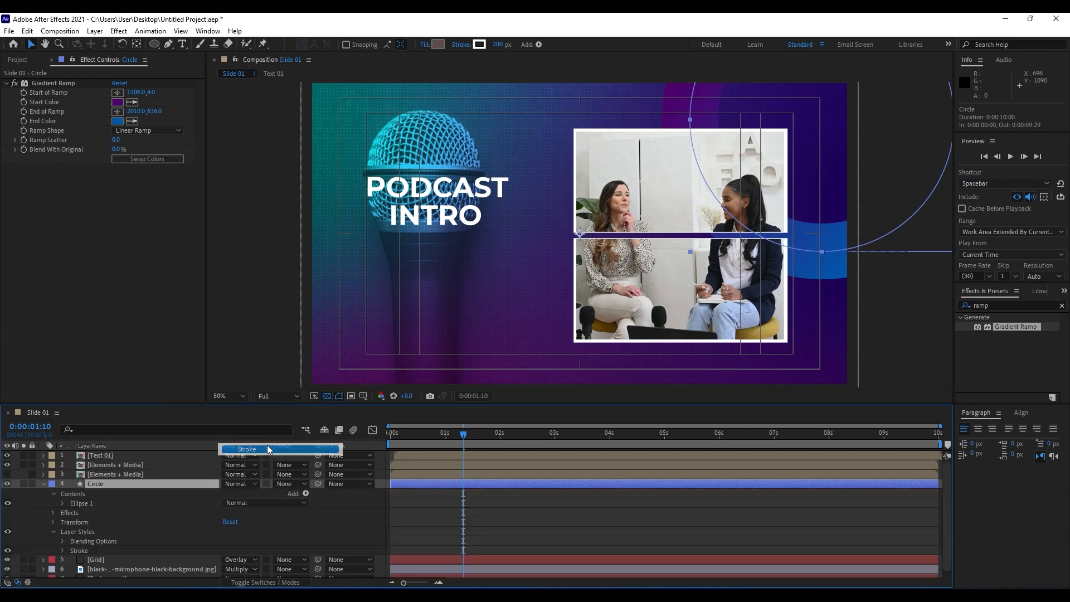
pyautogui.click(61, 550)
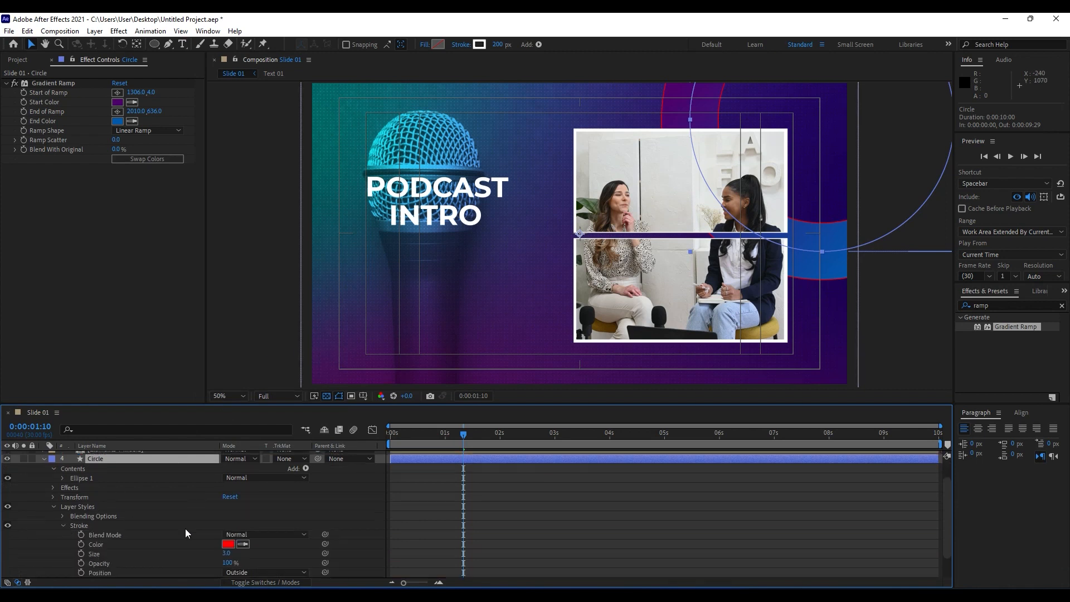
pyautogui.click(228, 555)
pyautogui.write('4')
# Set the Circle's Stroke layer style color to white (FFFFFF) and preview the slide.
pyautogui.click(201, 516)
pyautogui.click(228, 545)
pyautogui.write('FFFFFF')
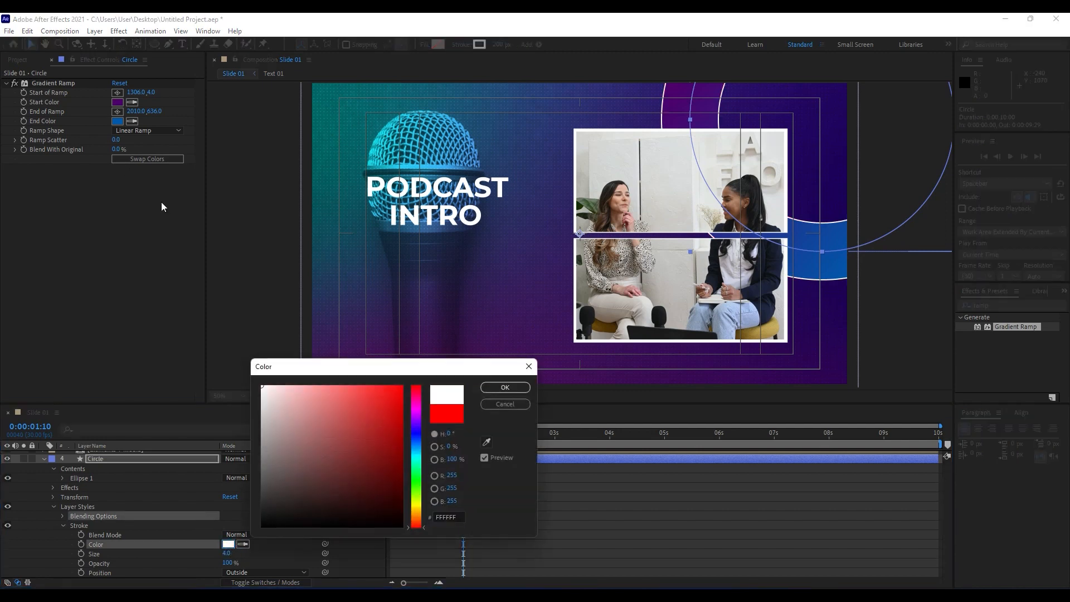
pyautogui.click(497, 386)
pyautogui.press('space')
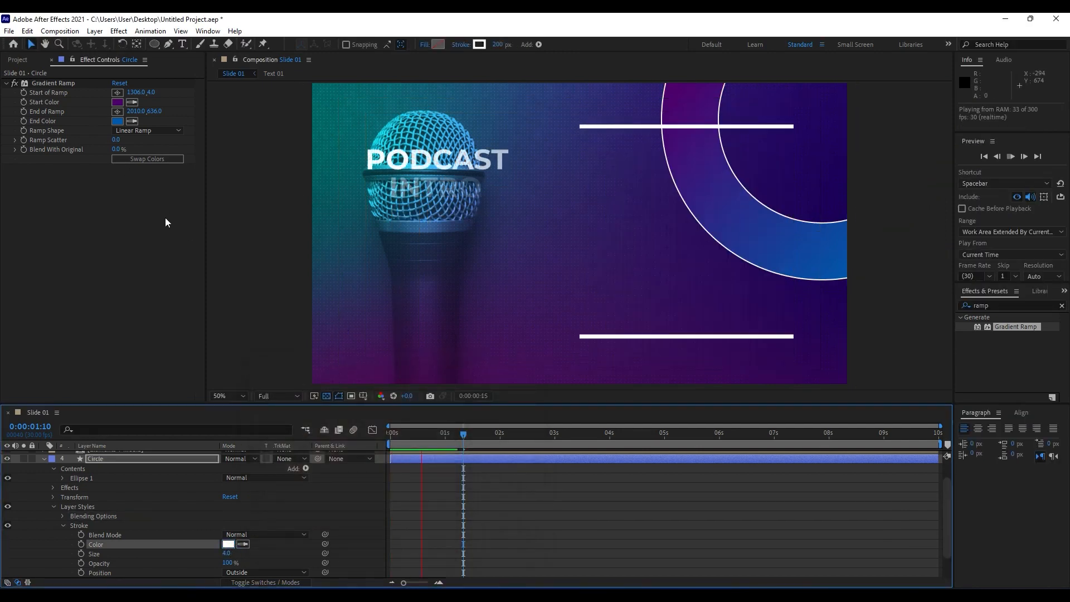
pyautogui.press('space')
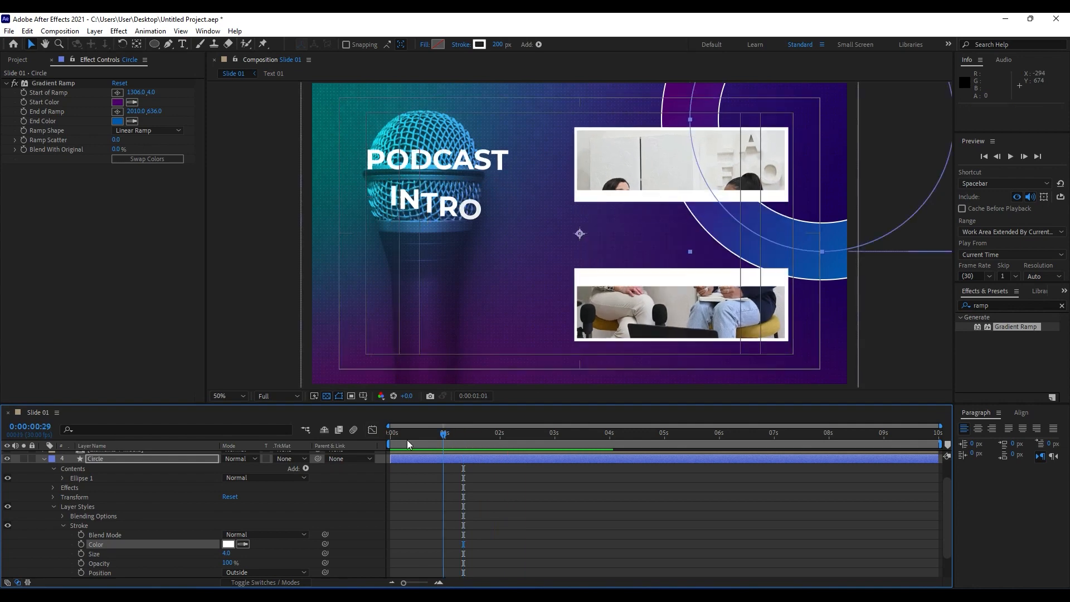
# Duplicate the Text 01 composition as Text 02 and delete the PODCAST INTRO text layer inside the copy.
pyautogui.moveTo(407, 440); pyautogui.dragTo(507, 437)
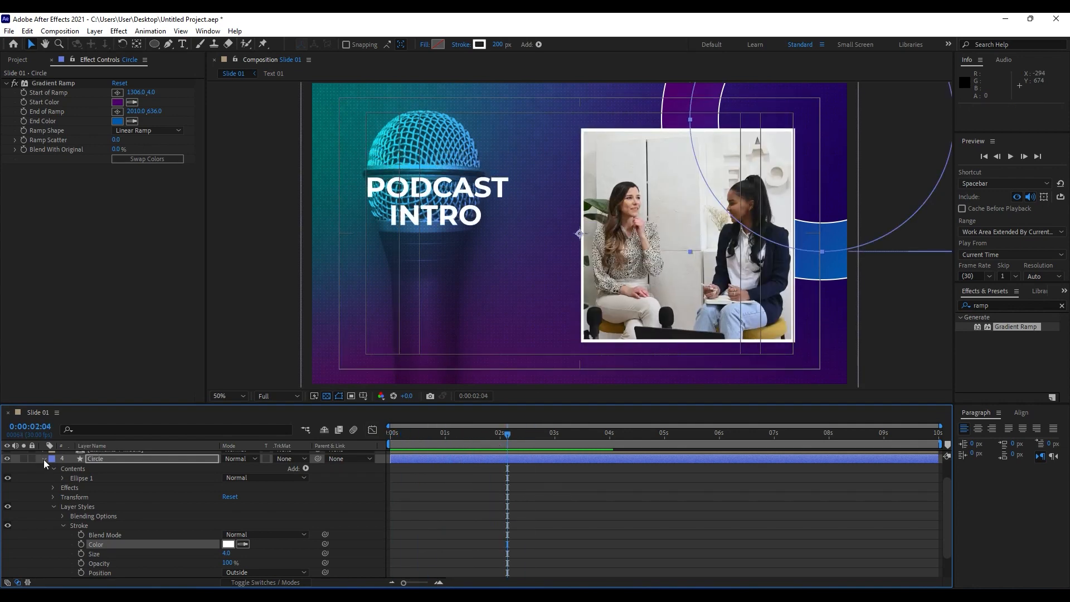
pyautogui.scroll(2, 41, 474)
pyautogui.click(51, 60)
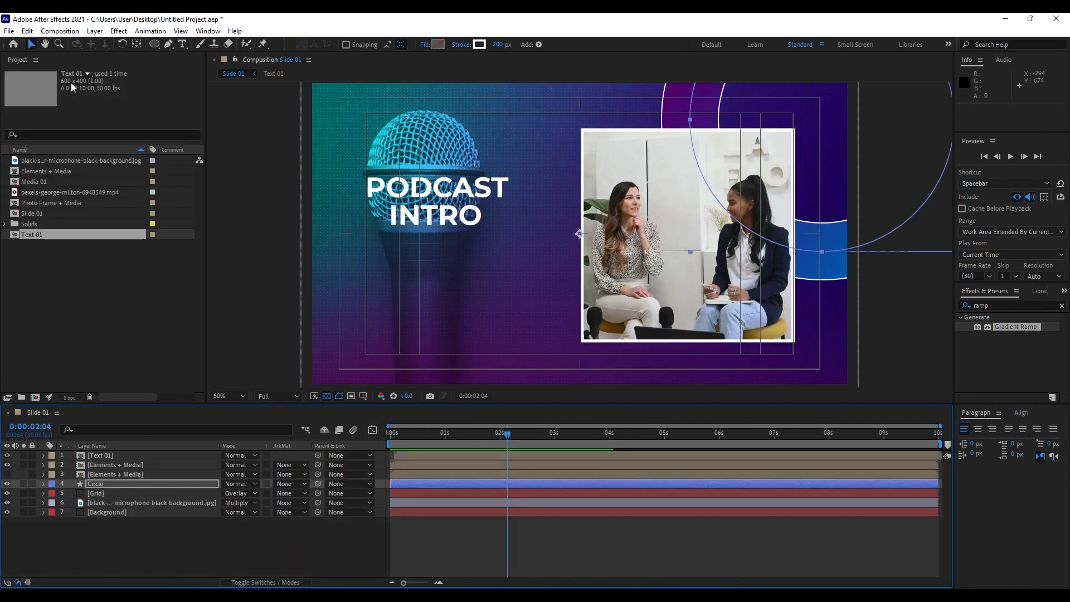
pyautogui.click(42, 232)
pyautogui.hotkey('ctrl', 'd')
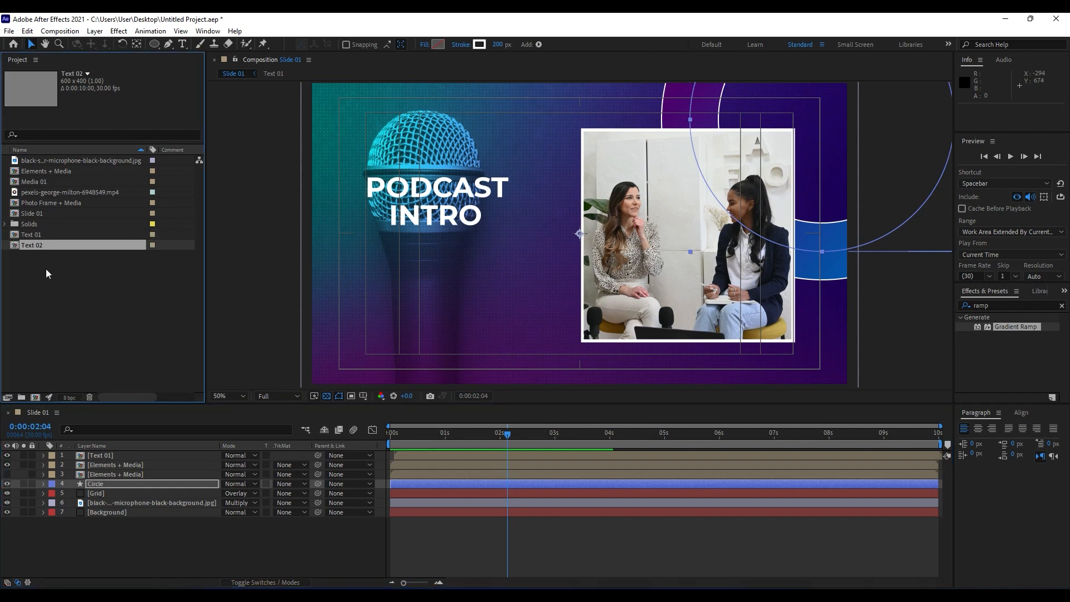
pyautogui.doubleClick(41, 246)
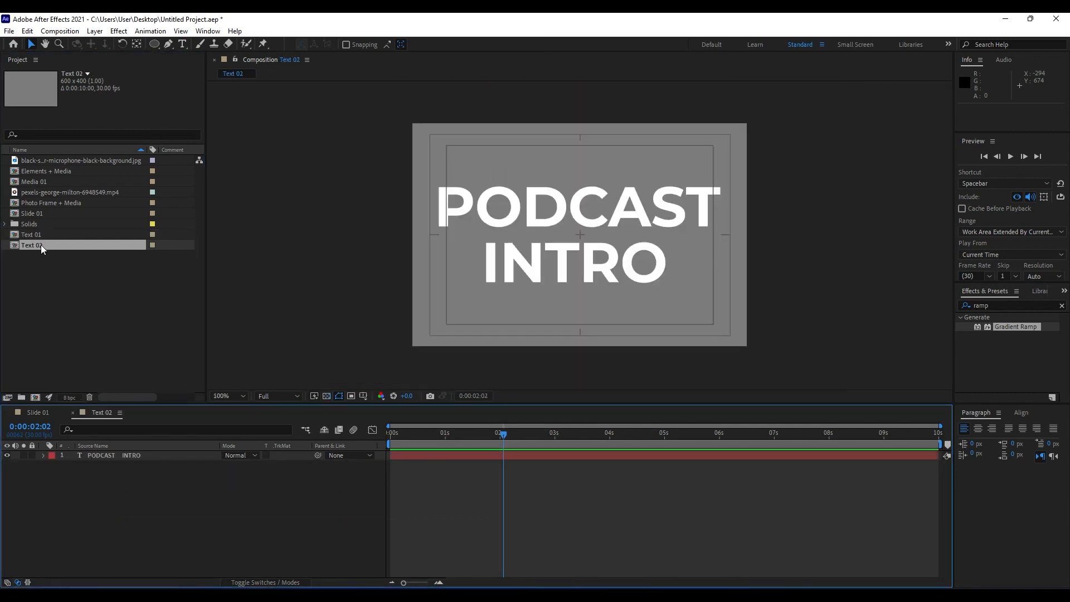
pyautogui.click(126, 458)
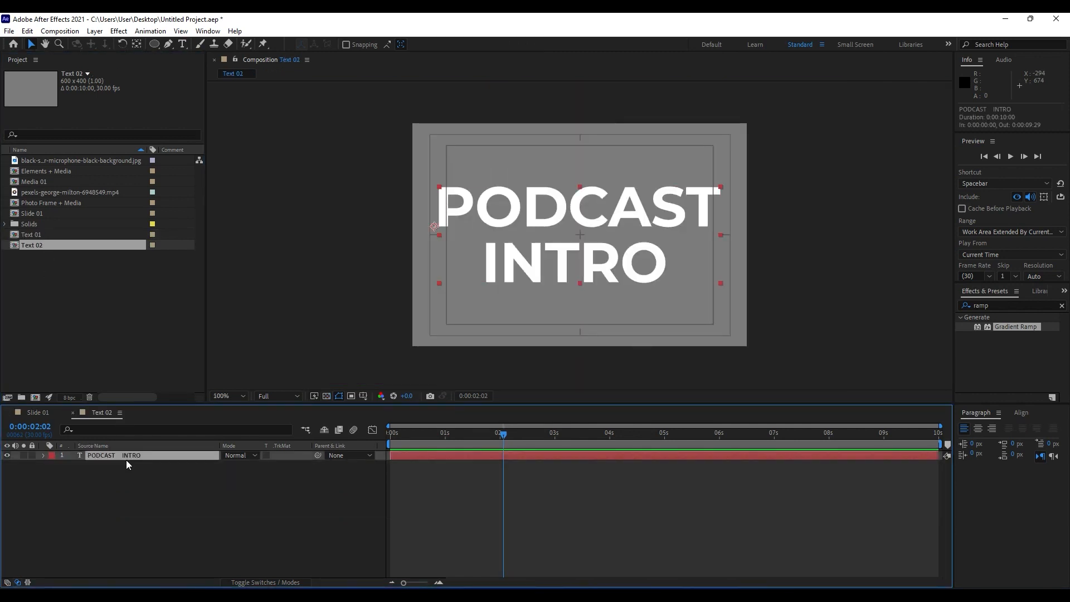
pyautogui.press('Delete')
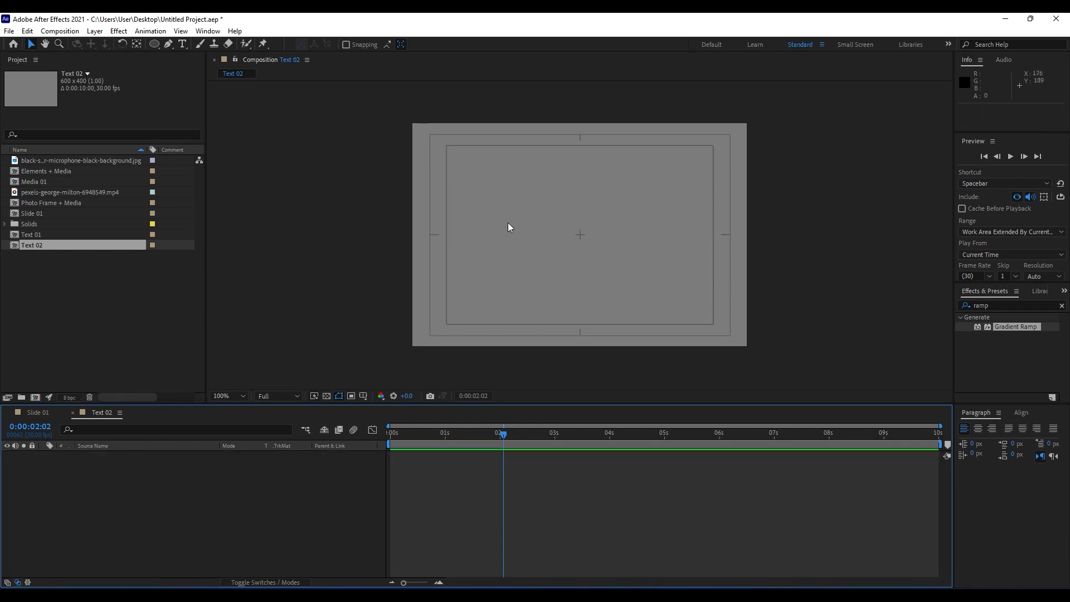
# Create a text layer in Text 02 reading "SoftoniMotion", "Realy Cool Tutorials" and "Podcast Intro" on three separate lines.
pyautogui.hotkey('ctrl', 't')
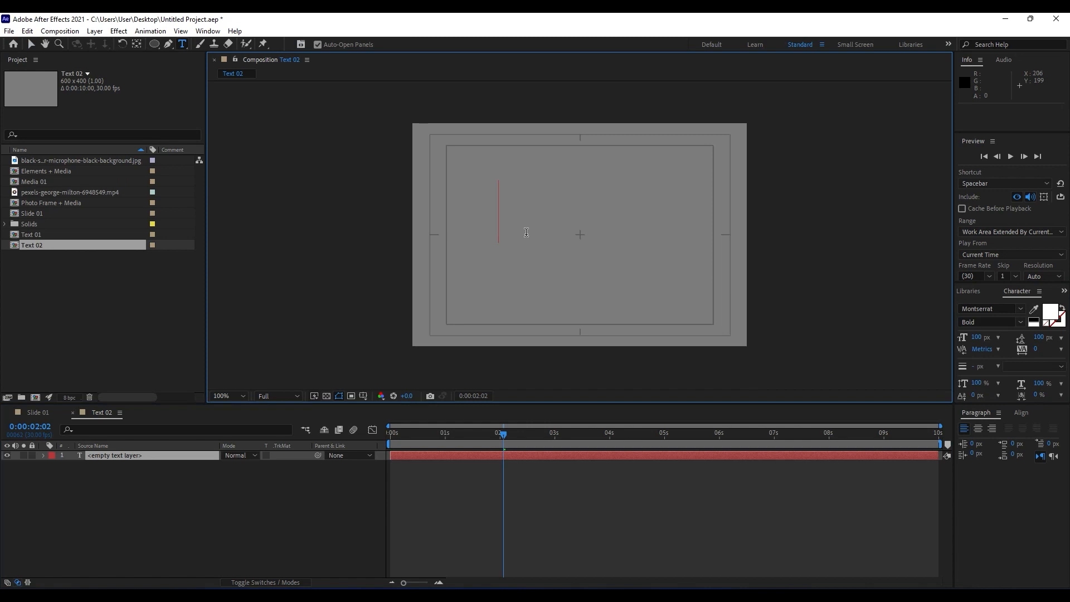
pyautogui.write('So')
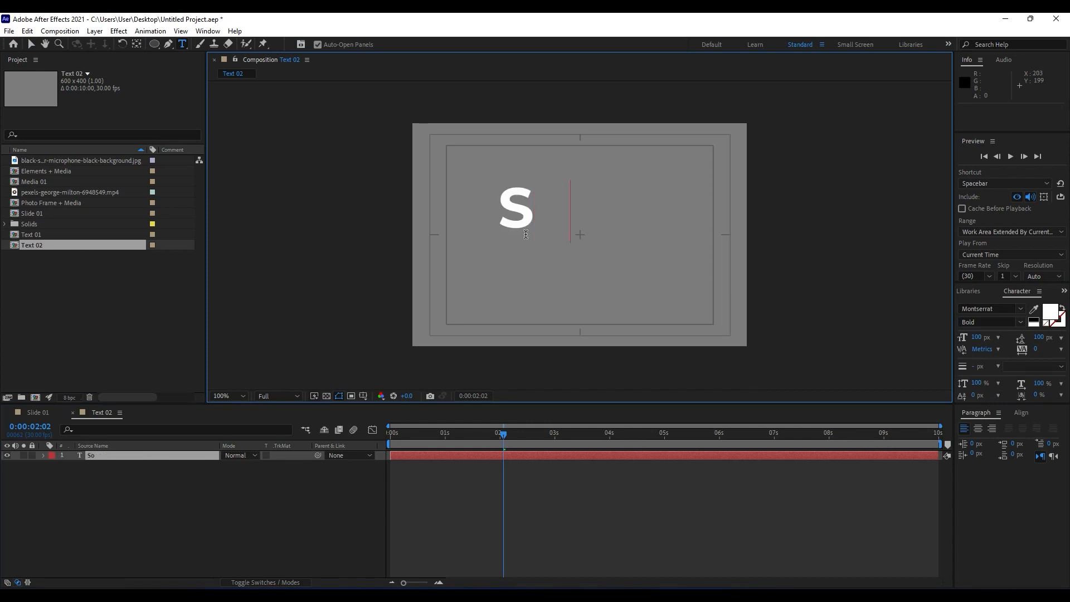
pyautogui.write('ftoniMotion')
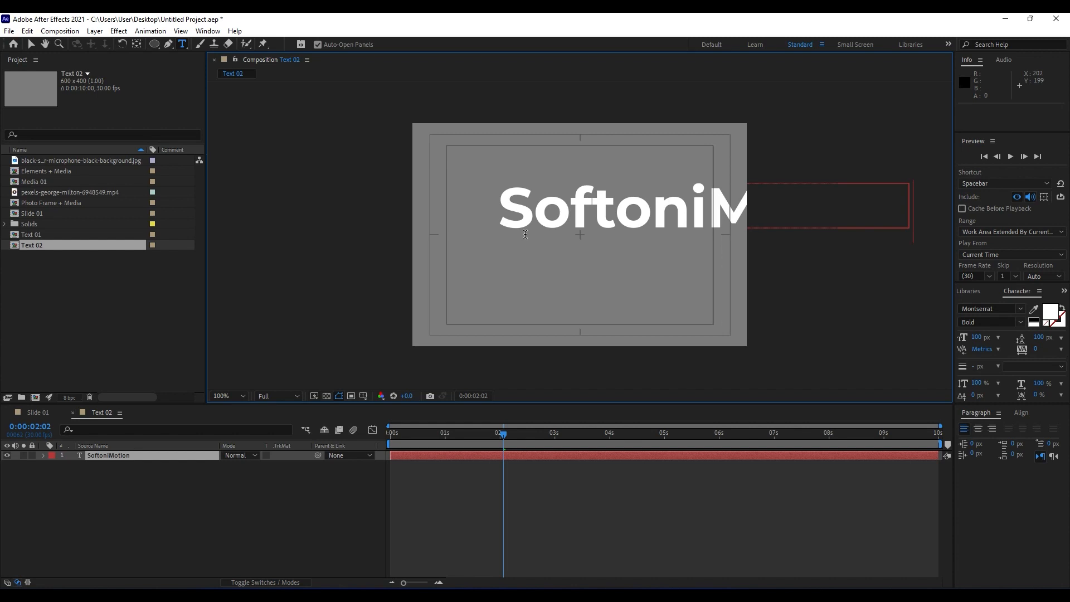
pyautogui.press('Return')
pyautogui.write('Rea')
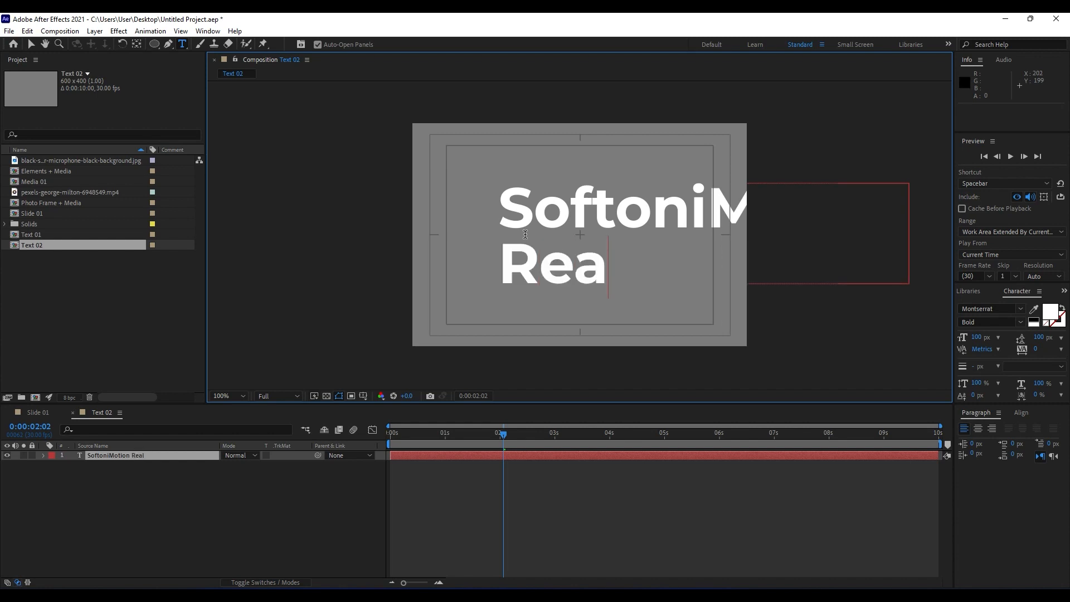
pyautogui.write('ly Cool')
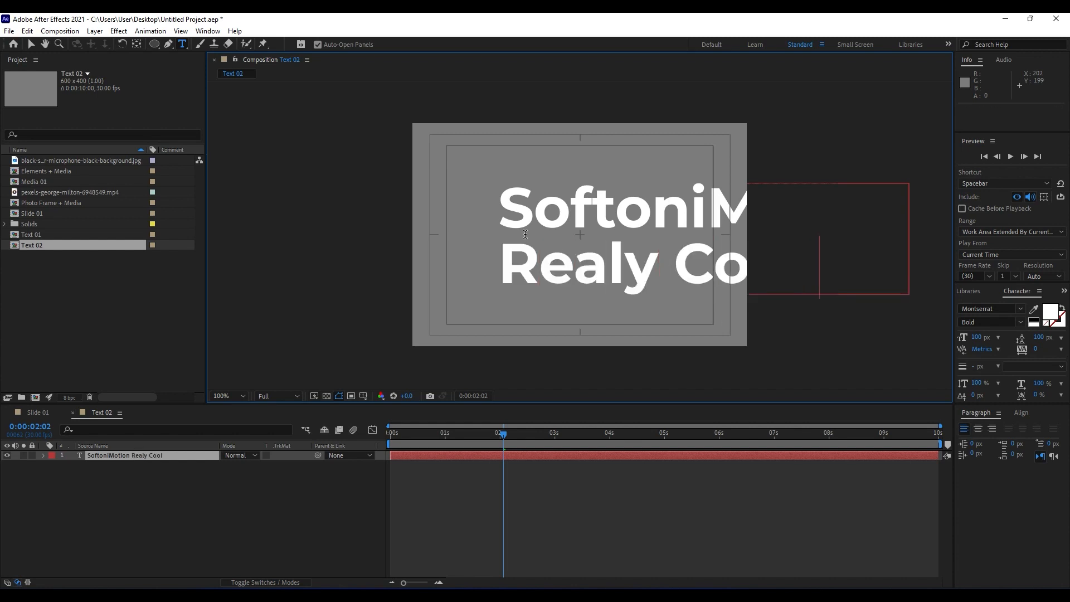
pyautogui.write(' Tutor')
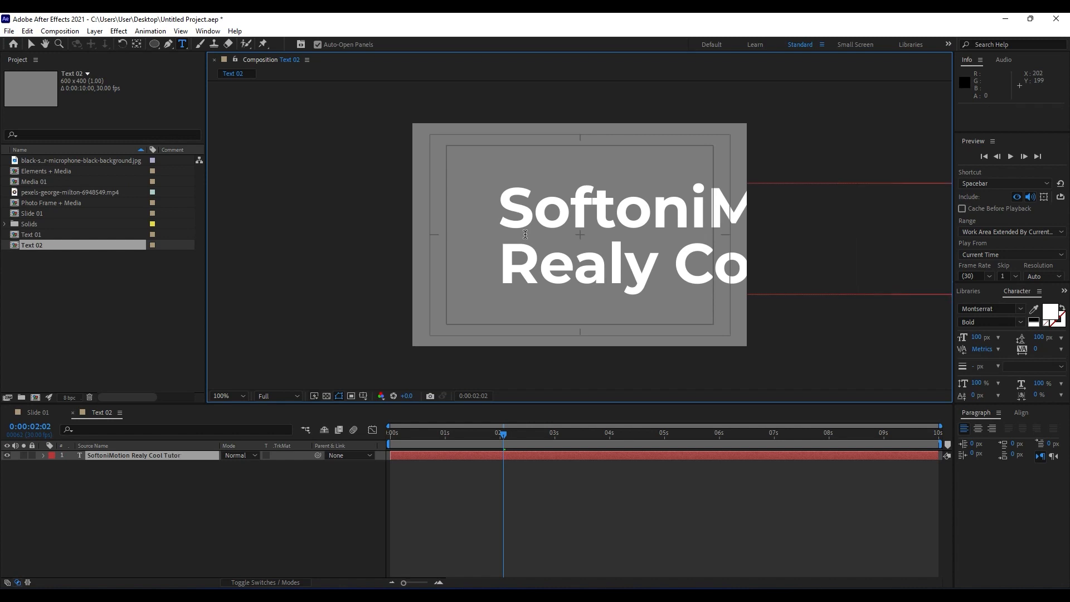
pyautogui.press('BackSpace')
pyautogui.press('BackSpace')
pyautogui.press('BackSpace')
pyautogui.press('BackSpace')
pyautogui.write('utorials Podcast Intro')
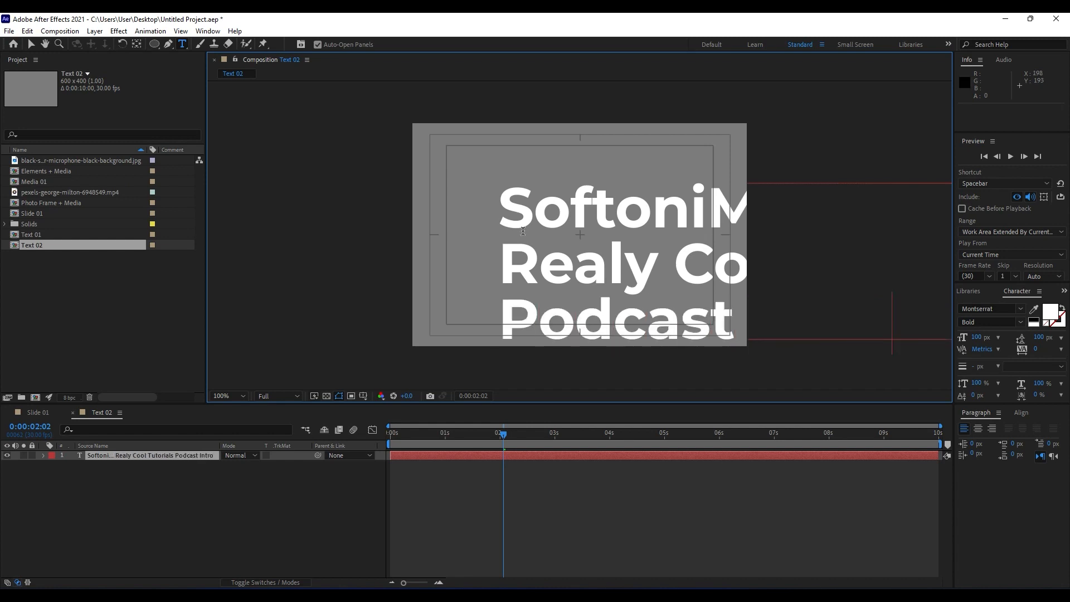
# Set the three-line text's font size to 41 px and its leading to 50 px.
pyautogui.click(147, 453)
pyautogui.click(144, 455)
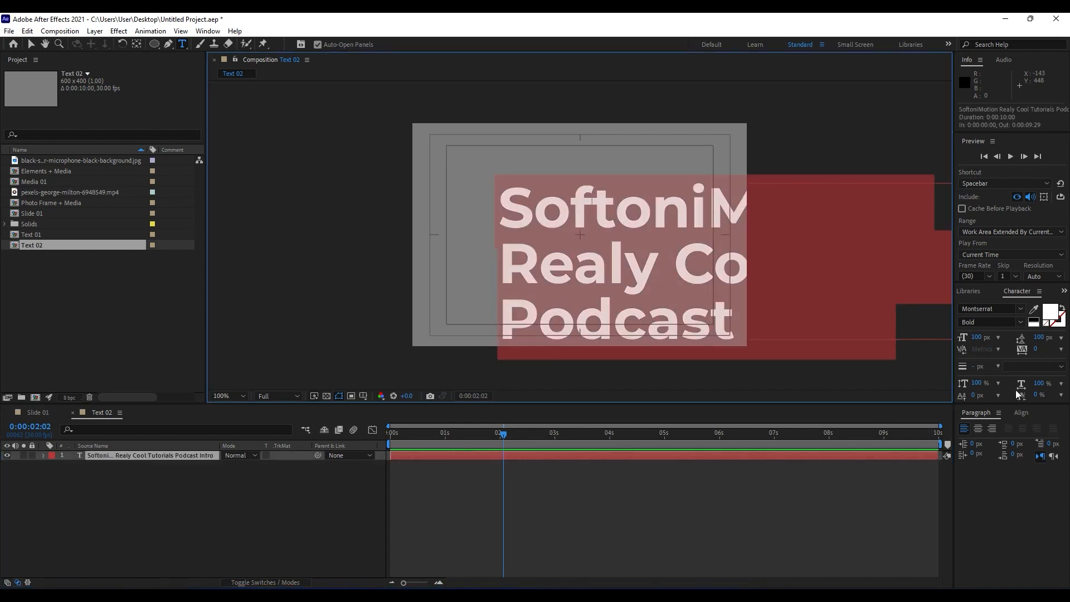
pyautogui.click(974, 337)
pyautogui.moveTo(975, 338)
pyautogui.mouseDown()
pyautogui.moveTo(942, 340)
pyautogui.moveTo(954, 340)
pyautogui.mouseUp()
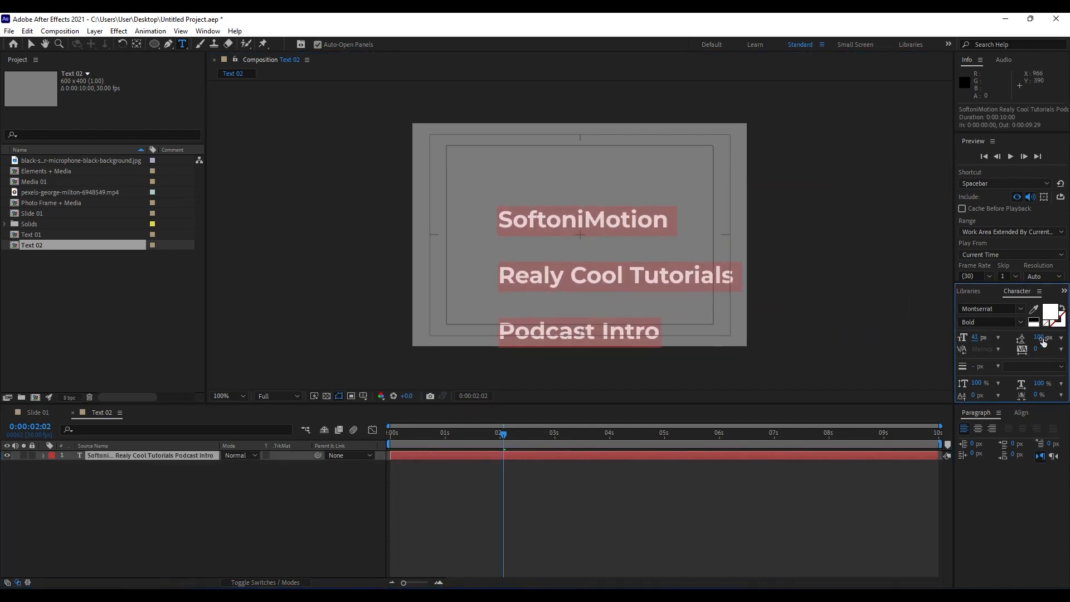
pyautogui.click(1042, 339)
pyautogui.write('0.01')
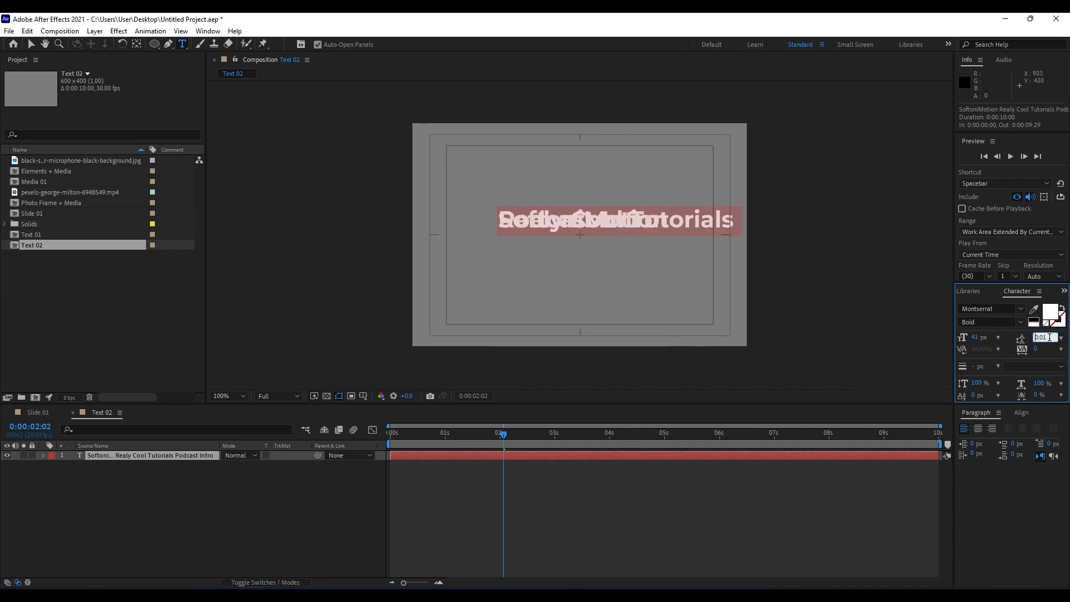
pyautogui.press('BackSpace')
pyautogui.press('BackSpace')
pyautogui.press('BackSpace')
pyautogui.press('BackSpace')
pyautogui.write('10')
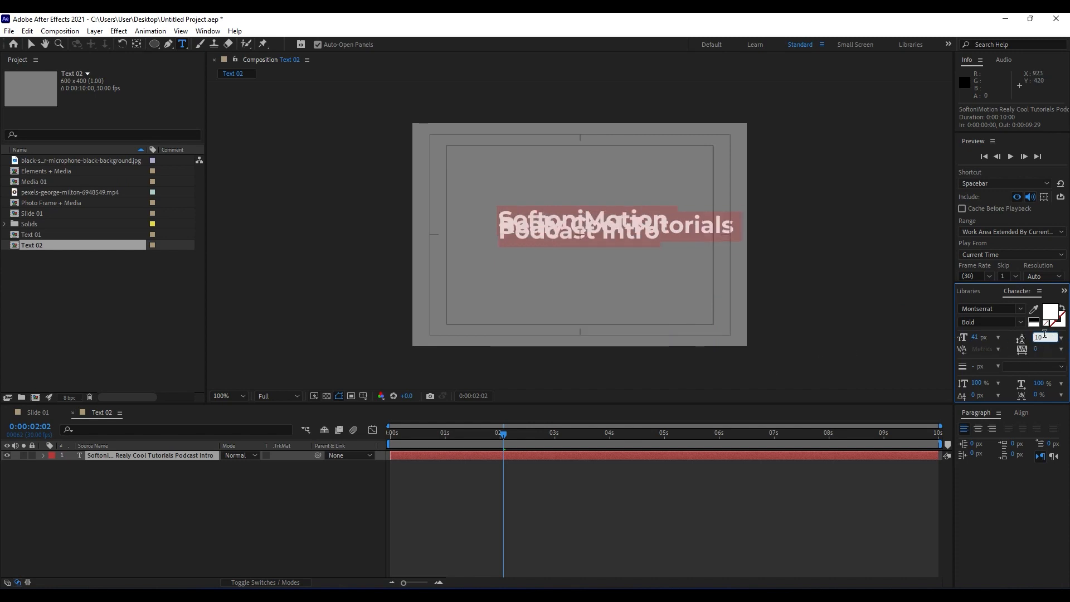
pyautogui.press('BackSpace')
pyautogui.press('BackSpace')
pyautogui.write('50')
pyautogui.click(69, 511)
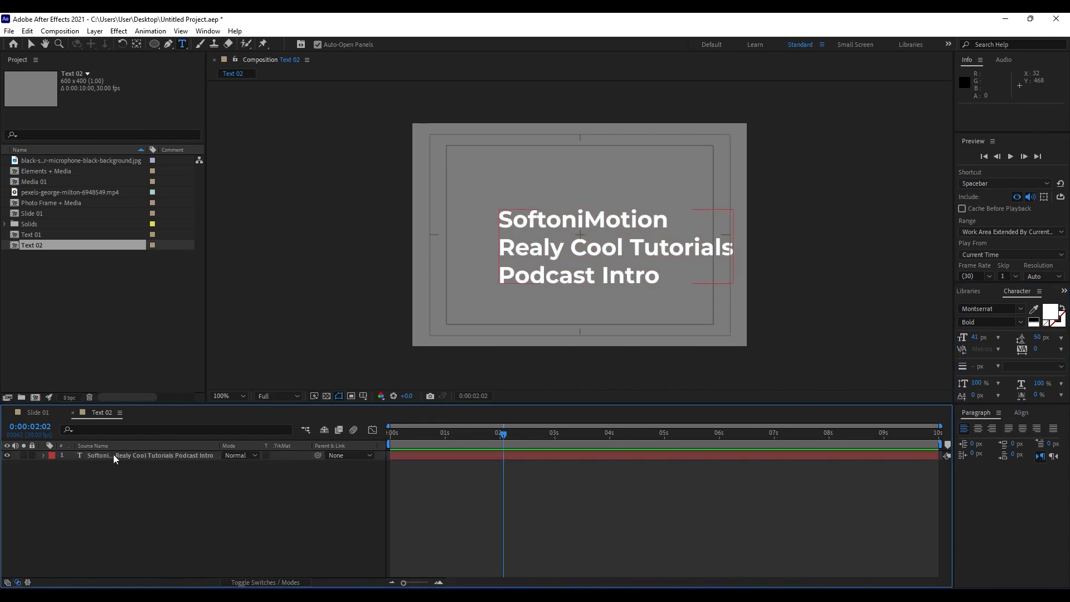
# Center the three-line text layer horizontally and vertically in the Text 02 composition.
pyautogui.click(112, 455)
pyautogui.click(1023, 413)
pyautogui.click(985, 441)
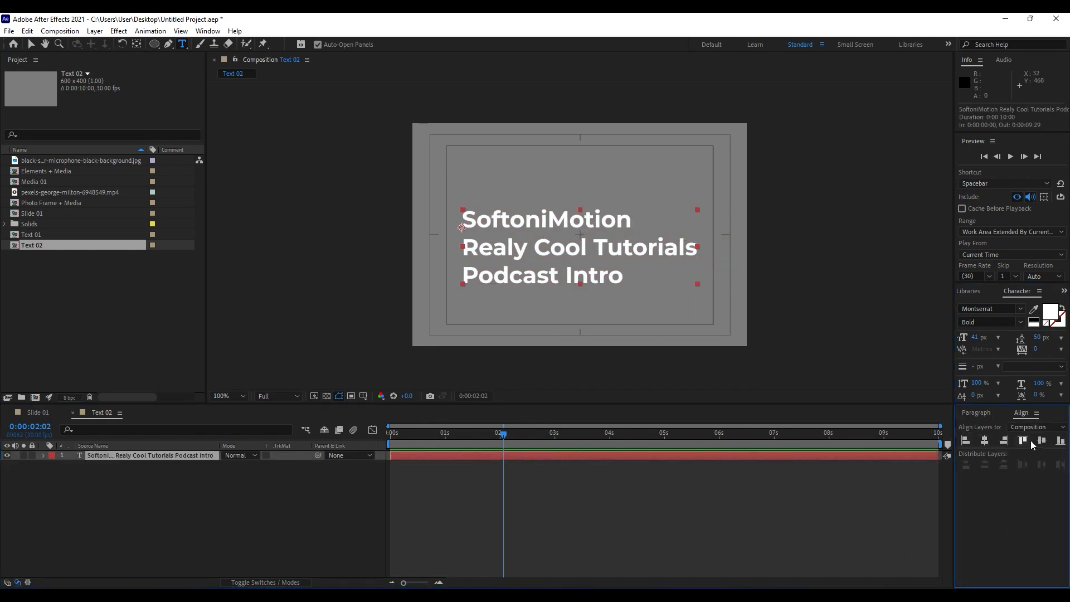
pyautogui.click(1041, 441)
# Change the three-line text's Montserrat font style to Light.
pyautogui.doubleClick(154, 455)
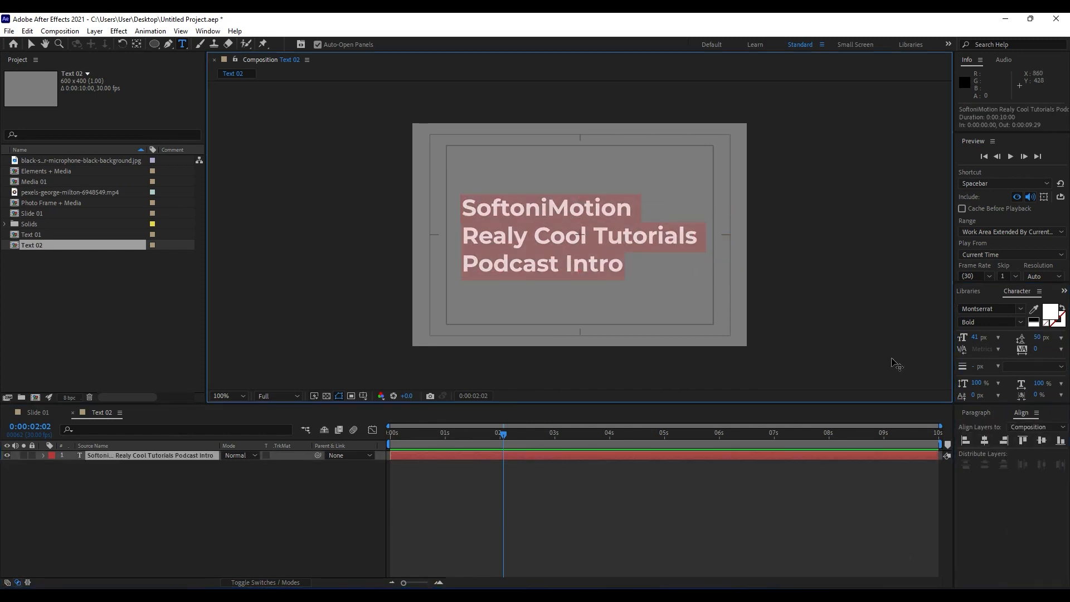
pyautogui.click(988, 321)
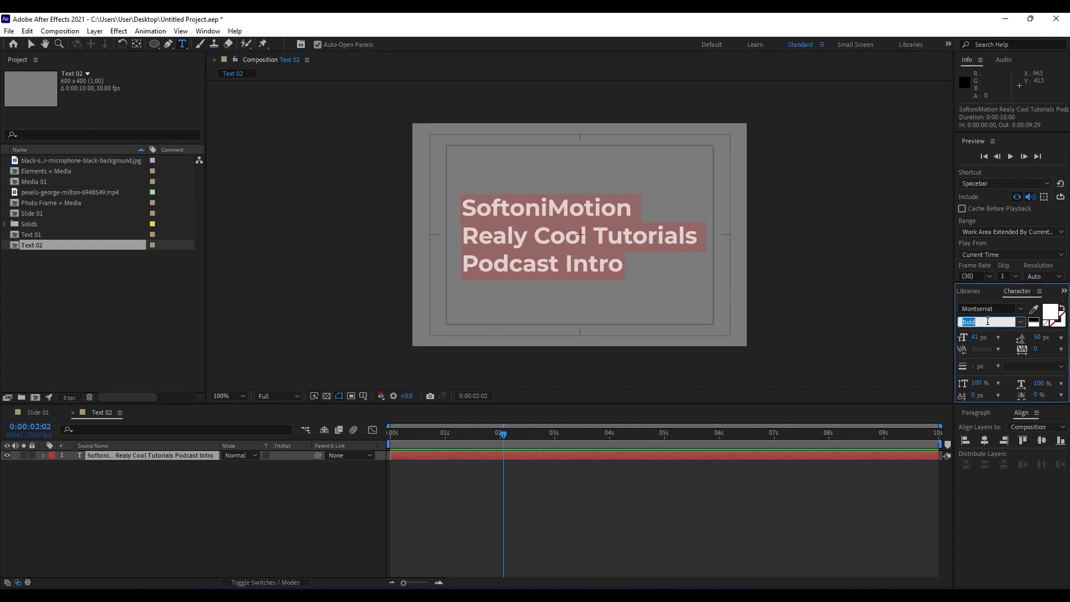
pyautogui.press('Up')
pyautogui.press('Up')
pyautogui.press('Up')
pyautogui.press('Up')
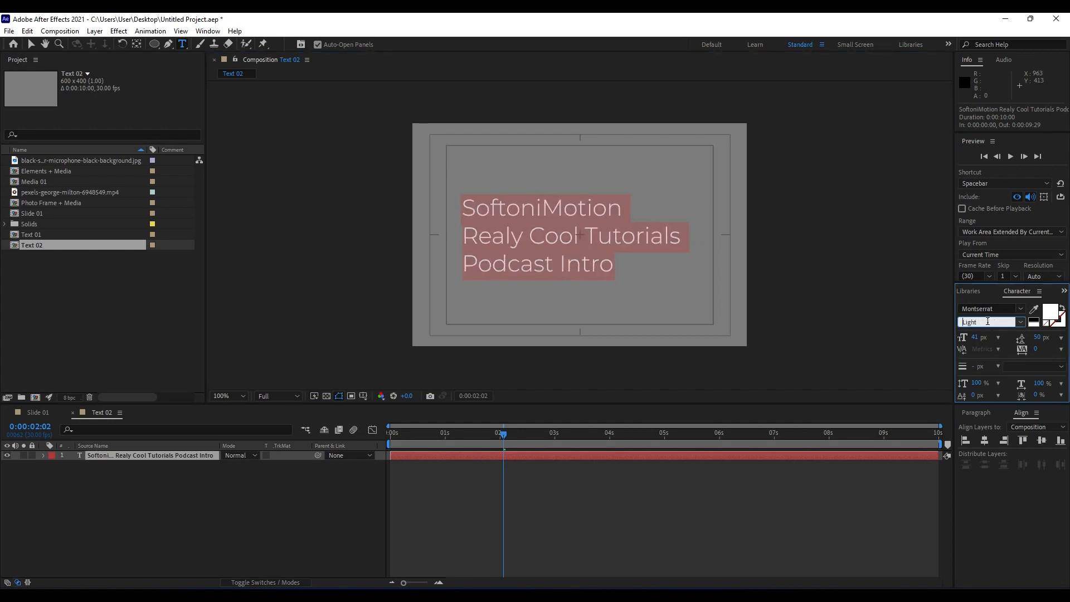
pyautogui.click(102, 483)
# Set the three-line text's font size to 30 px.
pyautogui.doubleClick(115, 455)
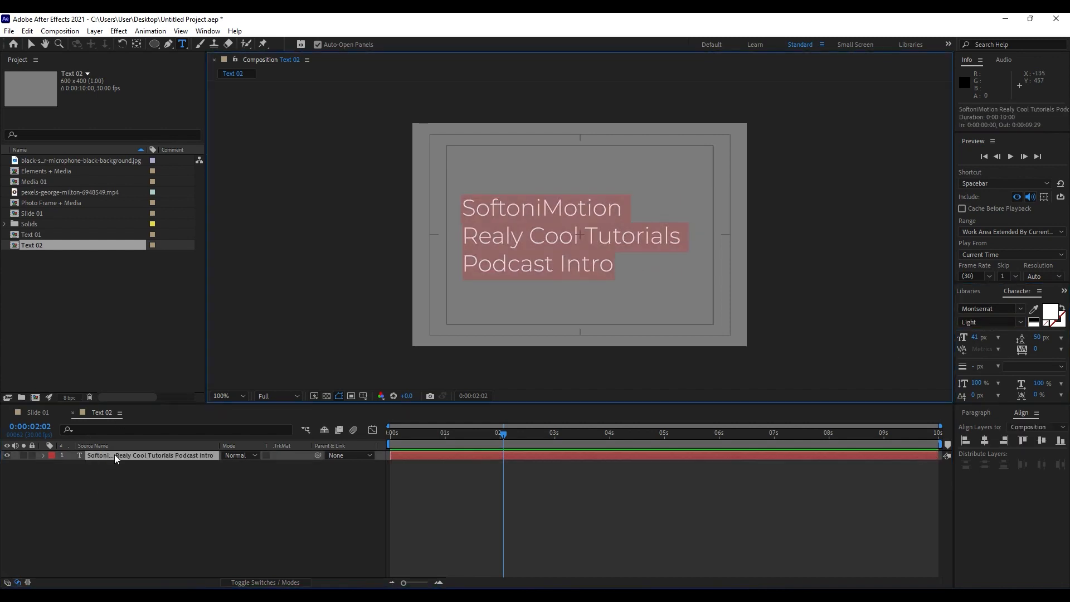
pyautogui.moveTo(974, 340)
pyautogui.mouseDown()
pyautogui.moveTo(961, 342)
pyautogui.moveTo(979, 343)
pyautogui.mouseUp()
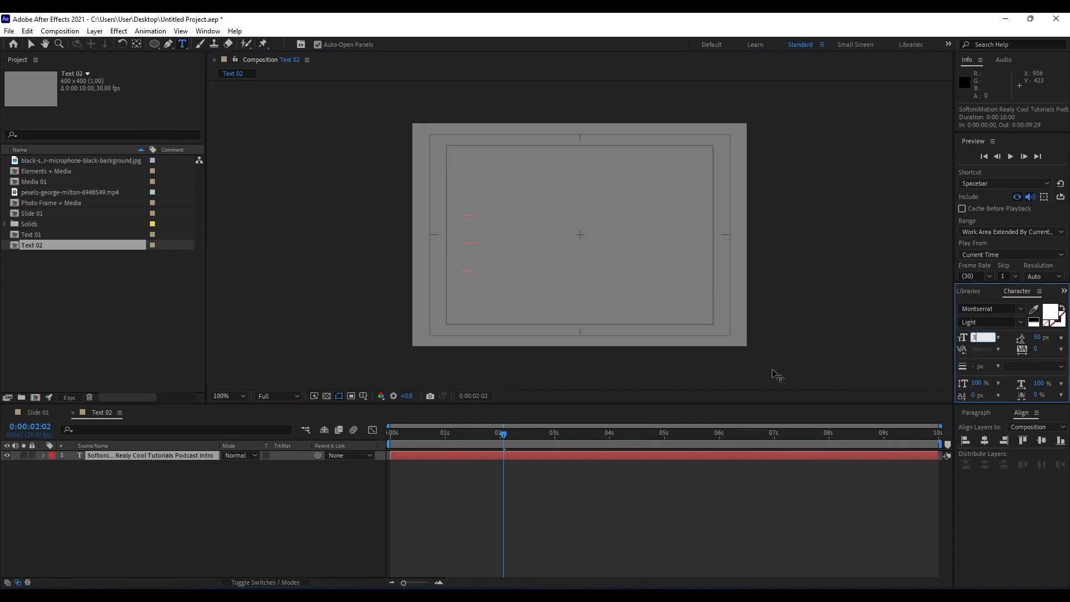
pyautogui.click(233, 490)
pyautogui.moveTo(421, 428); pyautogui.dragTo(452, 428)
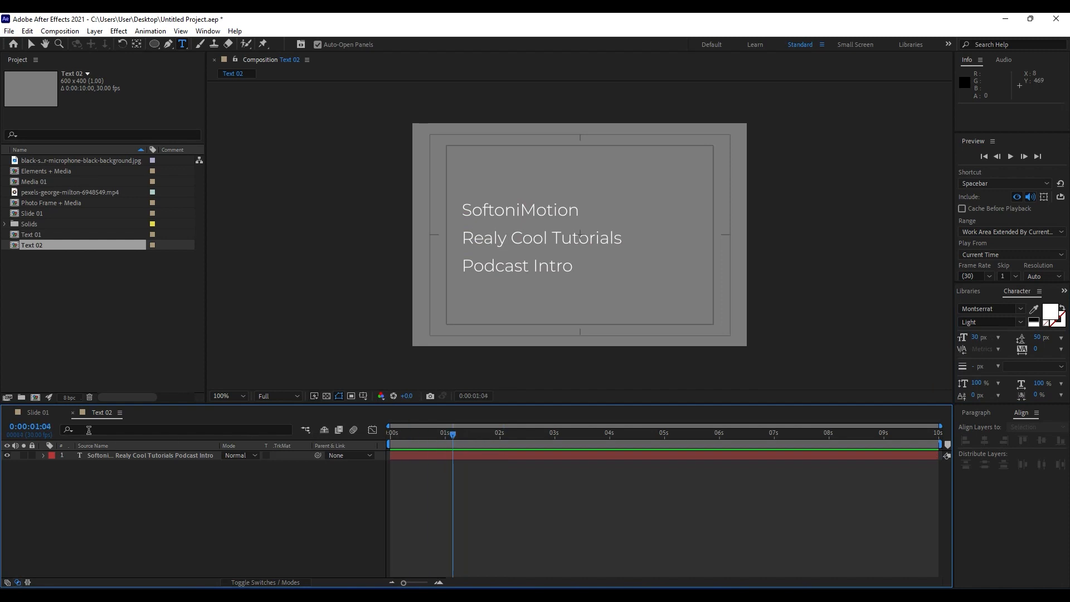
# Add the Text 02 composition as the top layer of Slide 01 and place it below the PODCAST INTRO title.
pyautogui.click(36, 412)
pyautogui.moveTo(38, 245); pyautogui.dragTo(162, 455)
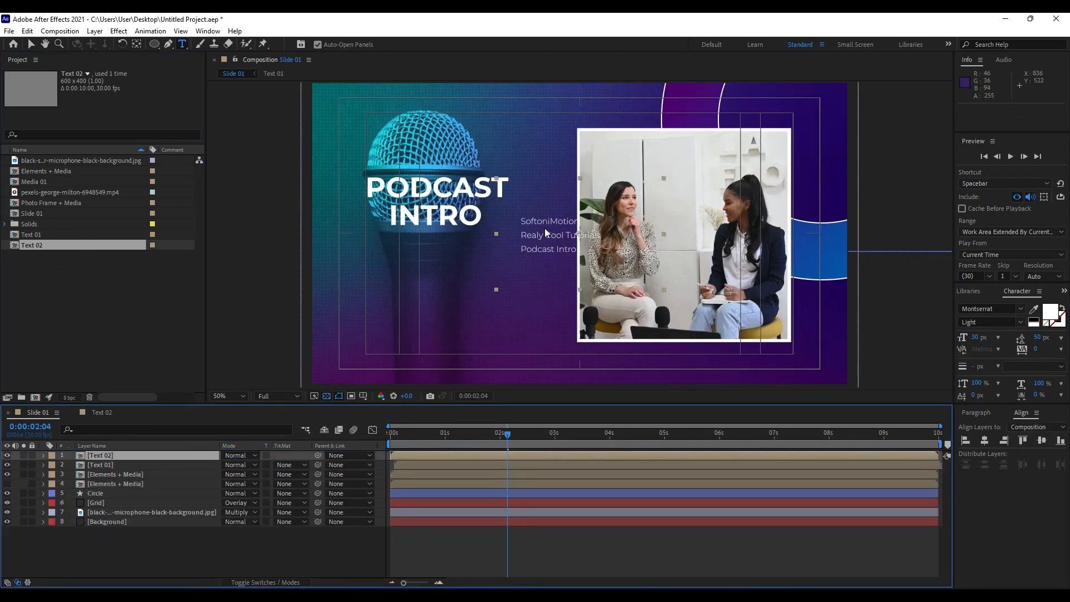
pyautogui.press('v')
pyautogui.moveTo(545, 231); pyautogui.dragTo(417, 278)
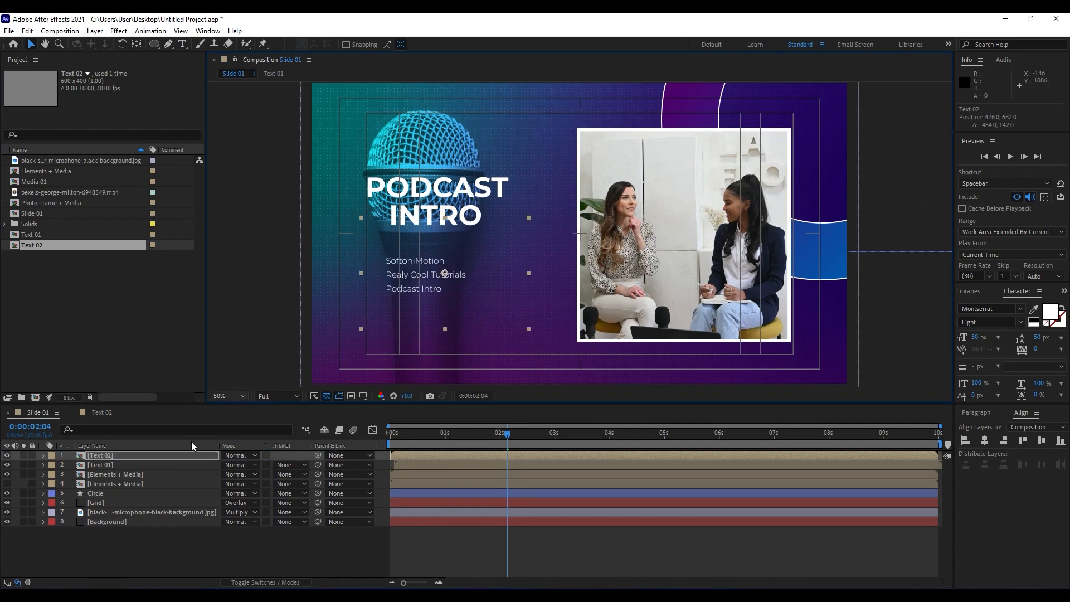
# Open the Text 02 composition and search the effects and presets for "type".
pyautogui.doubleClick(109, 456)
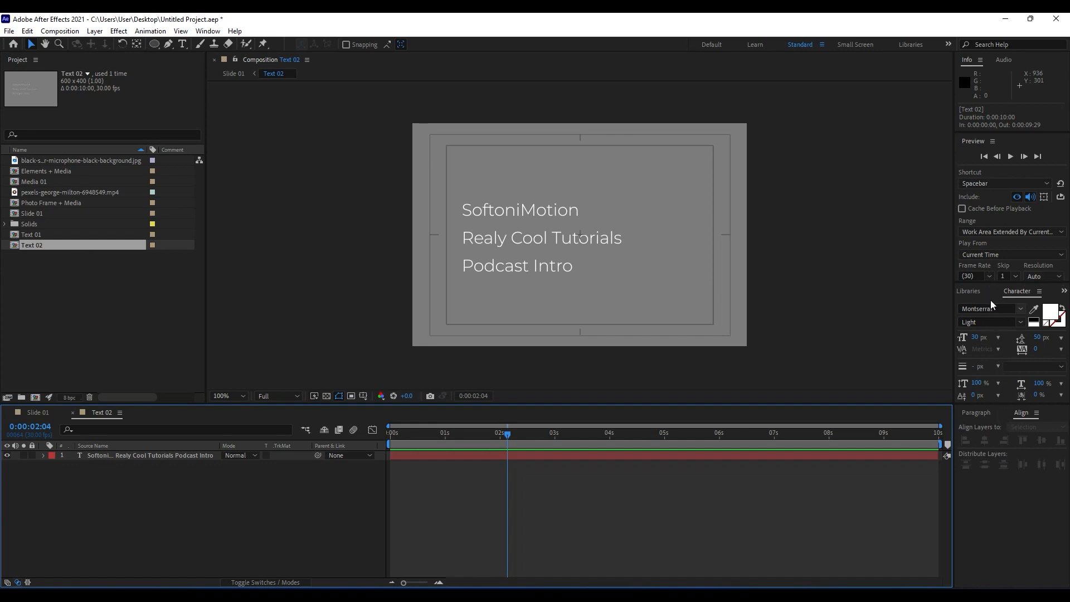
pyautogui.click(1040, 291)
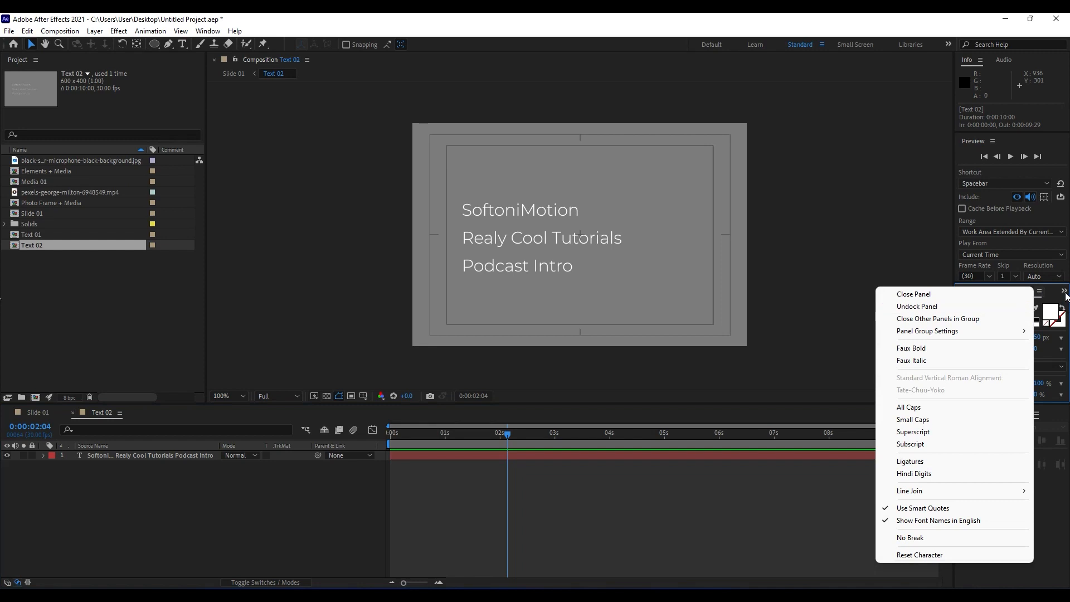
pyautogui.click(1065, 292)
pyautogui.click(1046, 303)
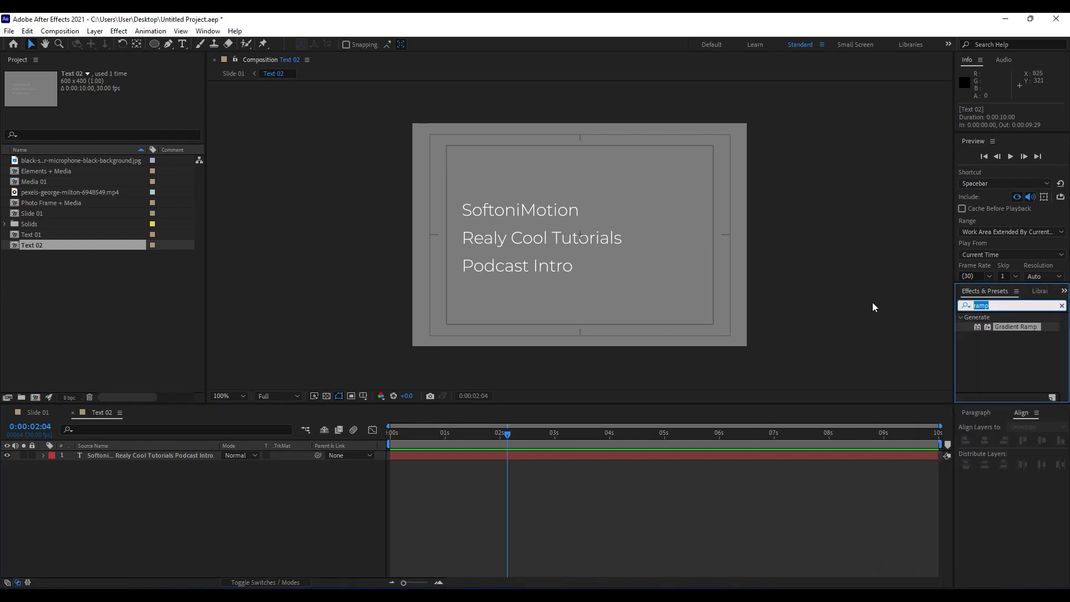
pyautogui.write('t')
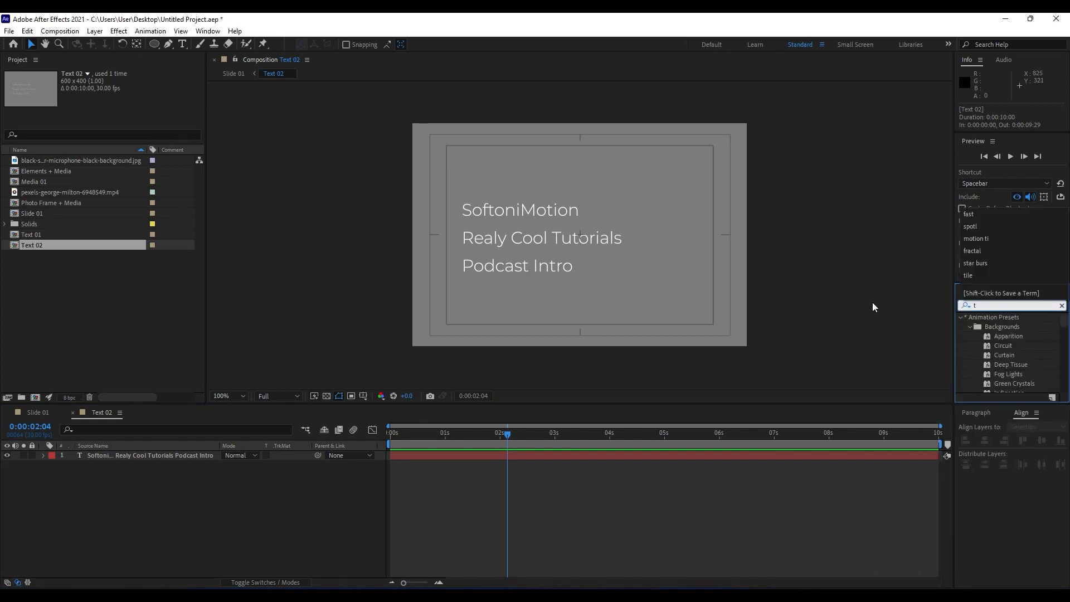
pyautogui.write('z')
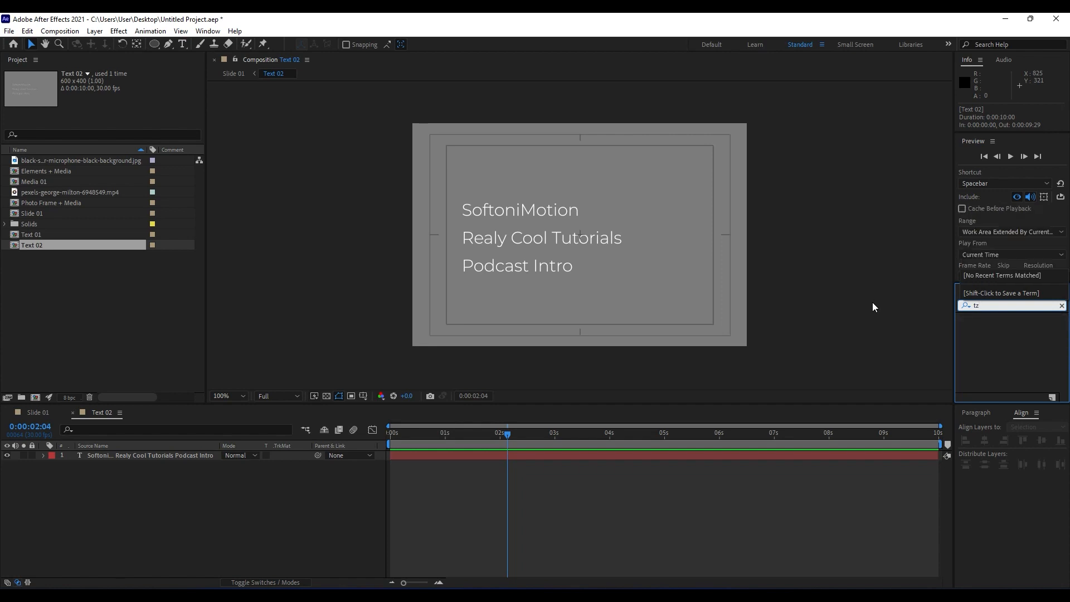
pyautogui.press('BackSpace')
pyautogui.write('ype')
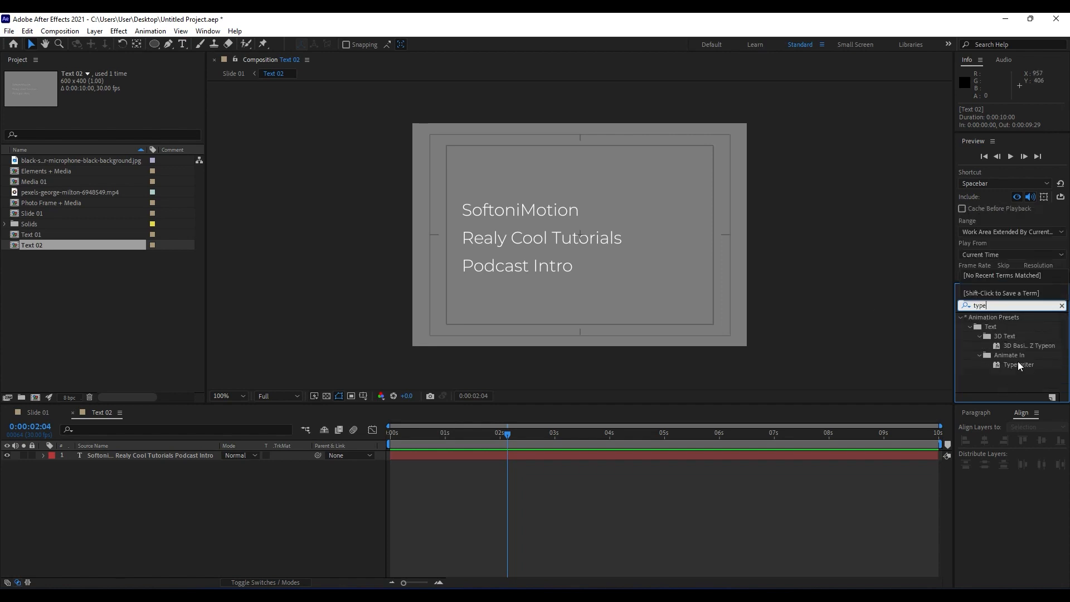
pyautogui.doubleClick(1018, 365)
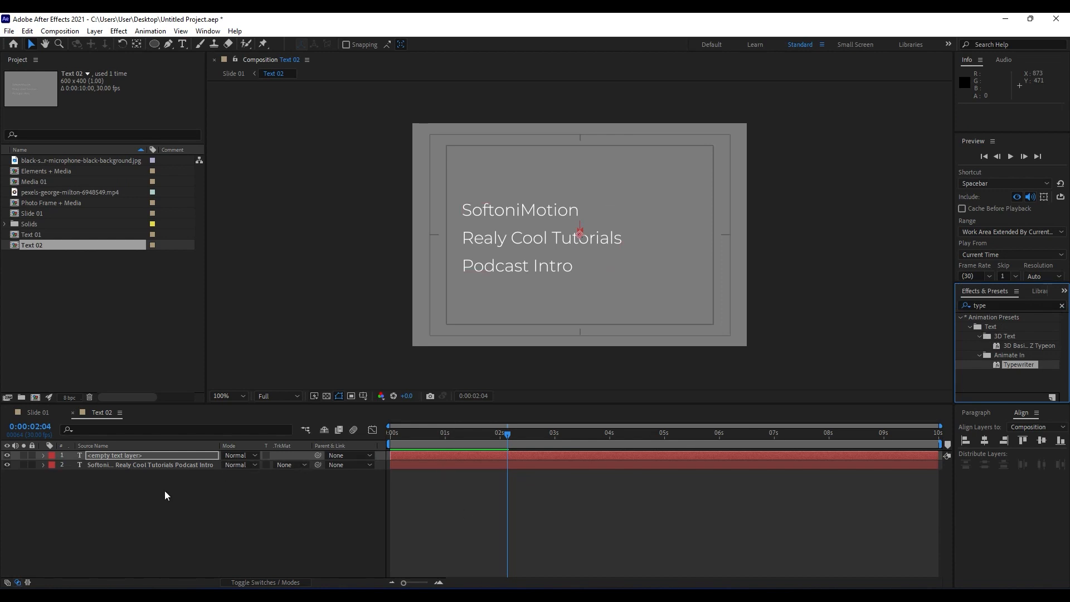
pyautogui.click(134, 456)
pyautogui.press('Delete')
# Apply the Typewriter animation preset to the three-line text layer in Text 02.
pyautogui.moveTo(1012, 364); pyautogui.dragTo(138, 457)
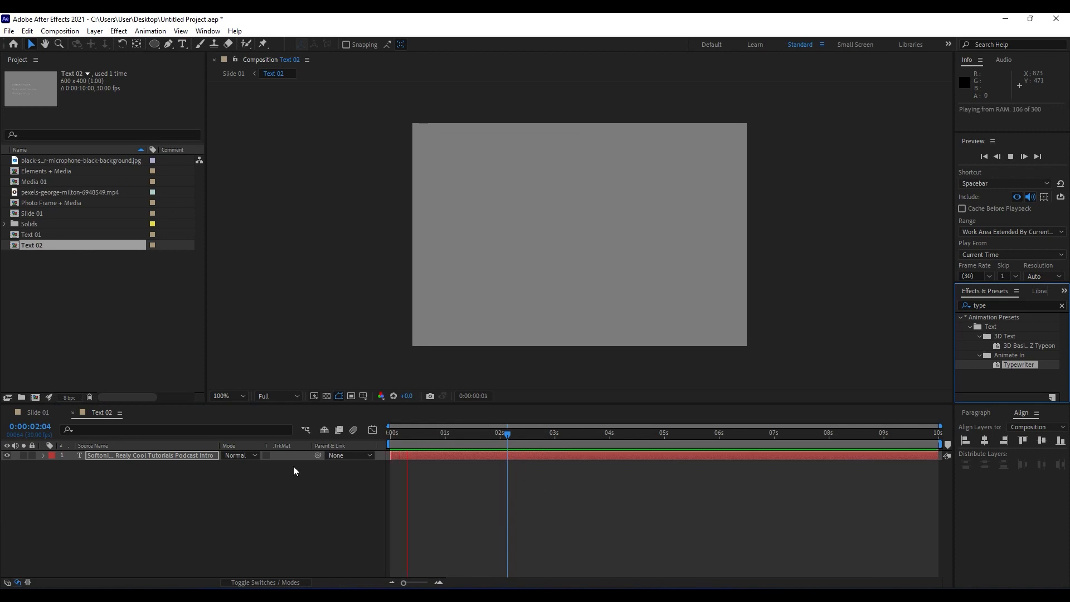
# Reveal the Text 02 text layer's keyframes and shift both Typewriter Start keyframes earlier so typing begins at the start of the timeline.
pyautogui.click(424, 443)
pyautogui.press('u')
pyautogui.press('u')
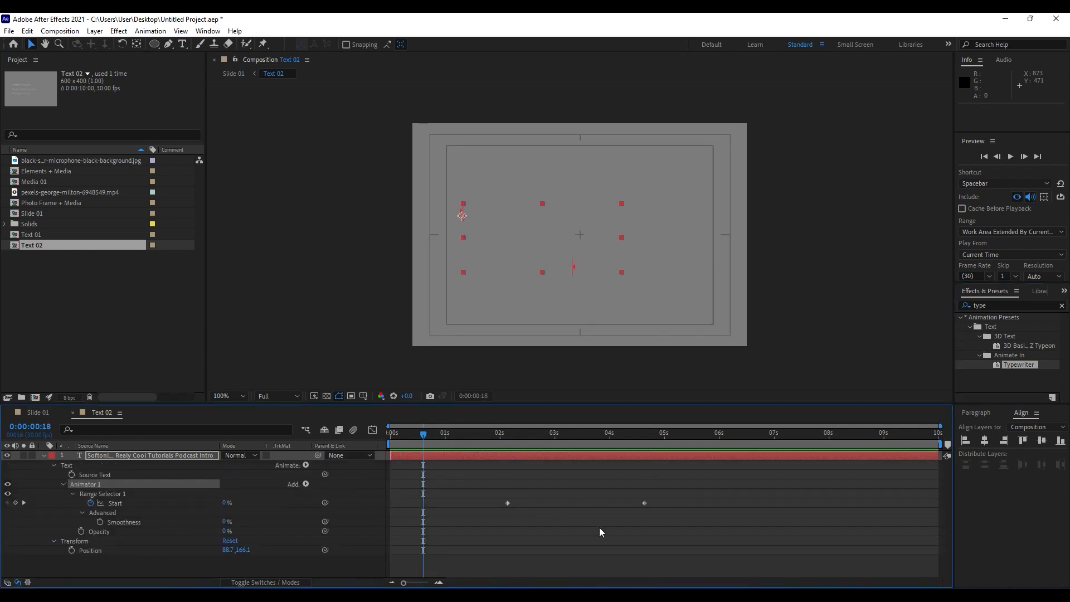
pyautogui.press('u')
pyautogui.press('u')
pyautogui.press('u')
pyautogui.moveTo(678, 526); pyautogui.dragTo(392, 504)
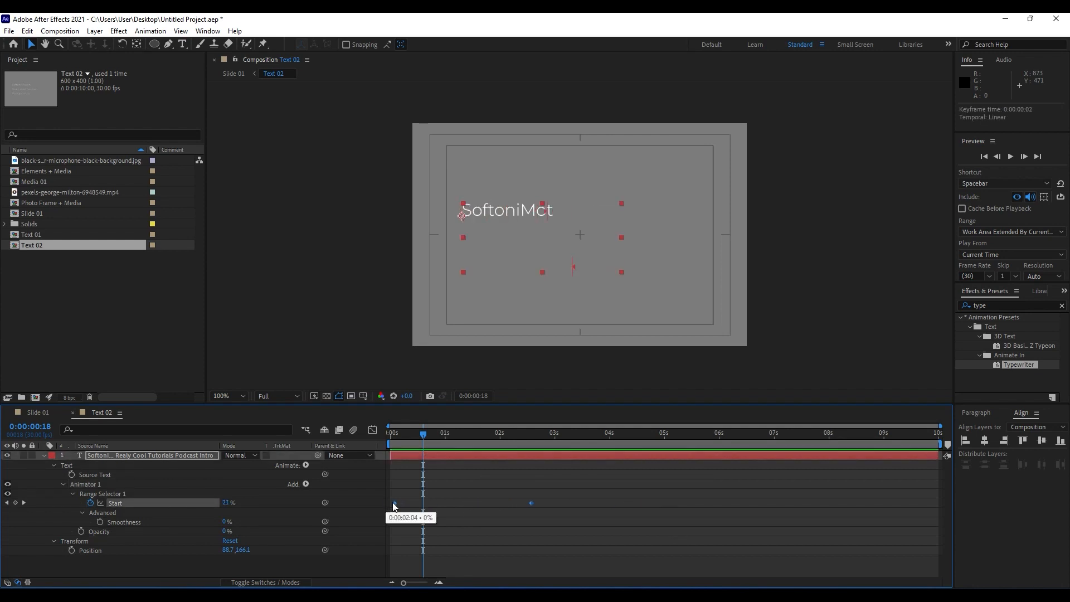
pyautogui.press('space')
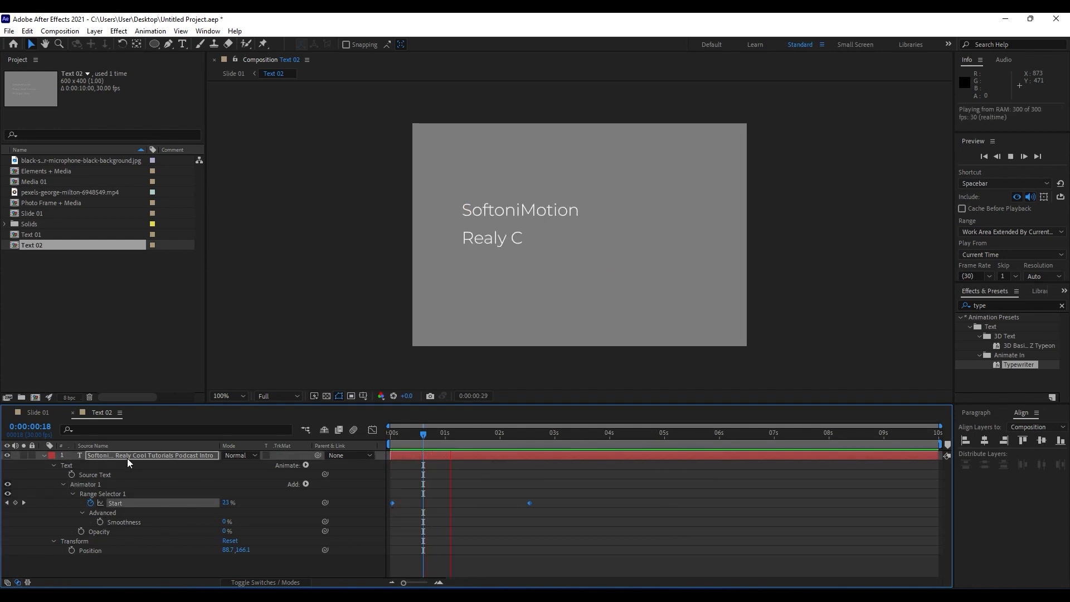
# Shorten the Typewriter animation by moving its second Start keyframe to 0:00:01:04, and preview the timing in Slide 01.
pyautogui.click(54, 415)
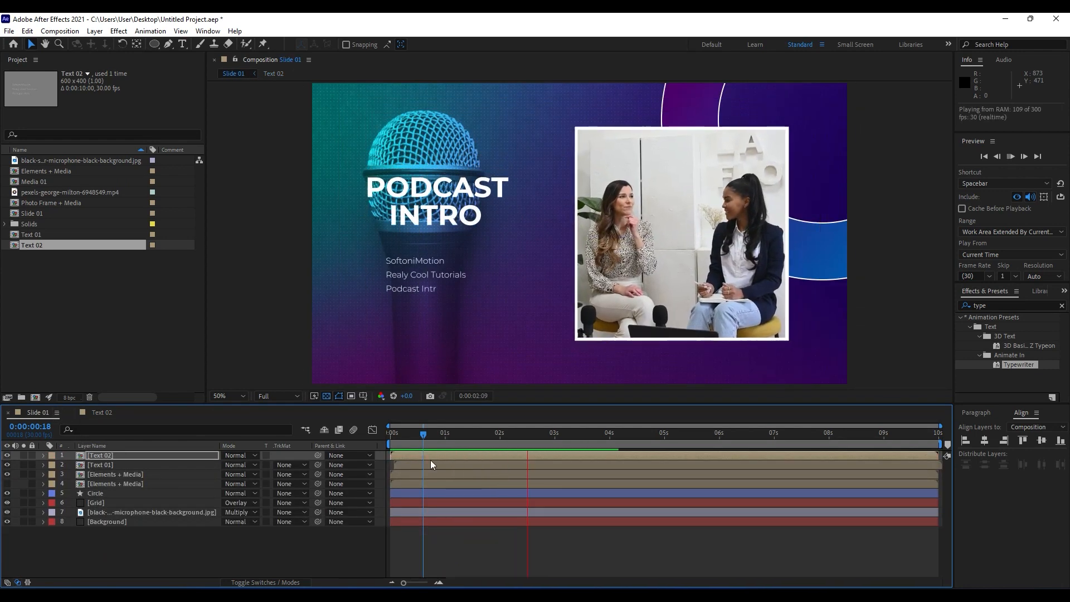
pyautogui.click(448, 434)
pyautogui.click(104, 413)
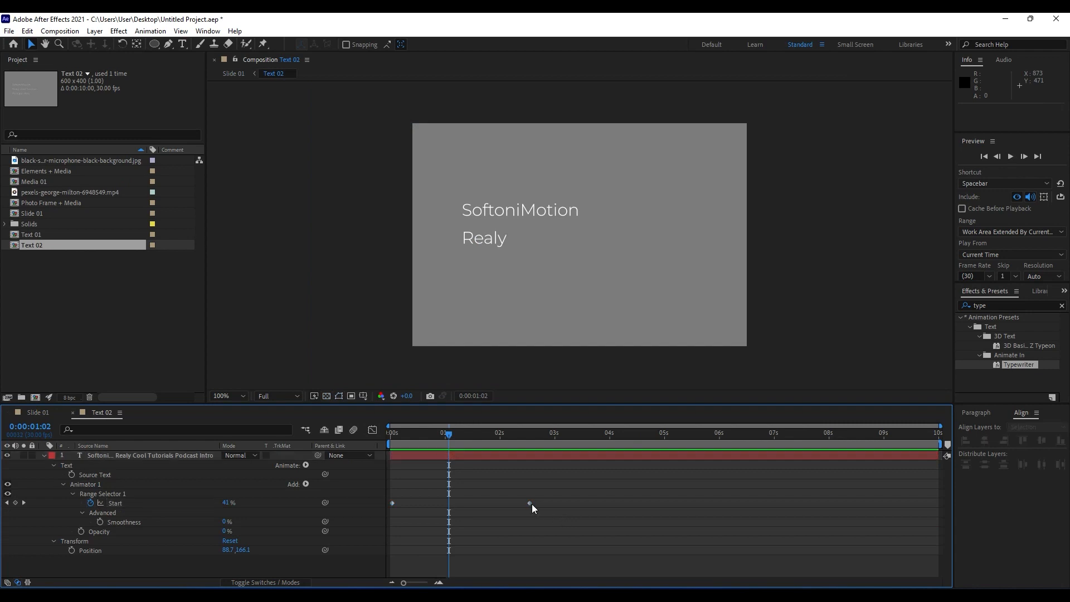
pyautogui.moveTo(531, 503); pyautogui.dragTo(453, 510)
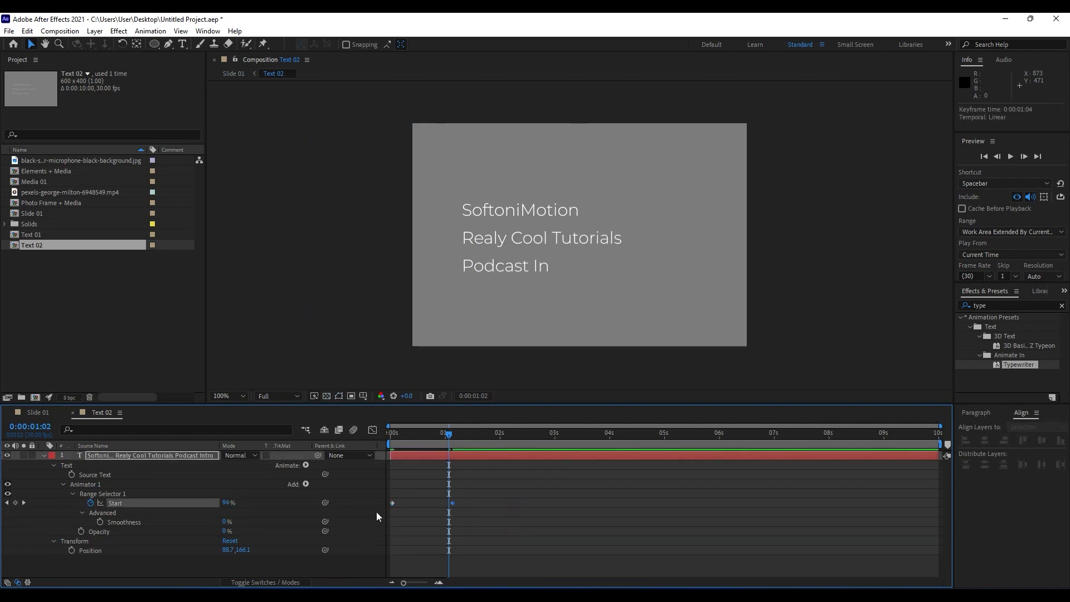
pyautogui.click(39, 413)
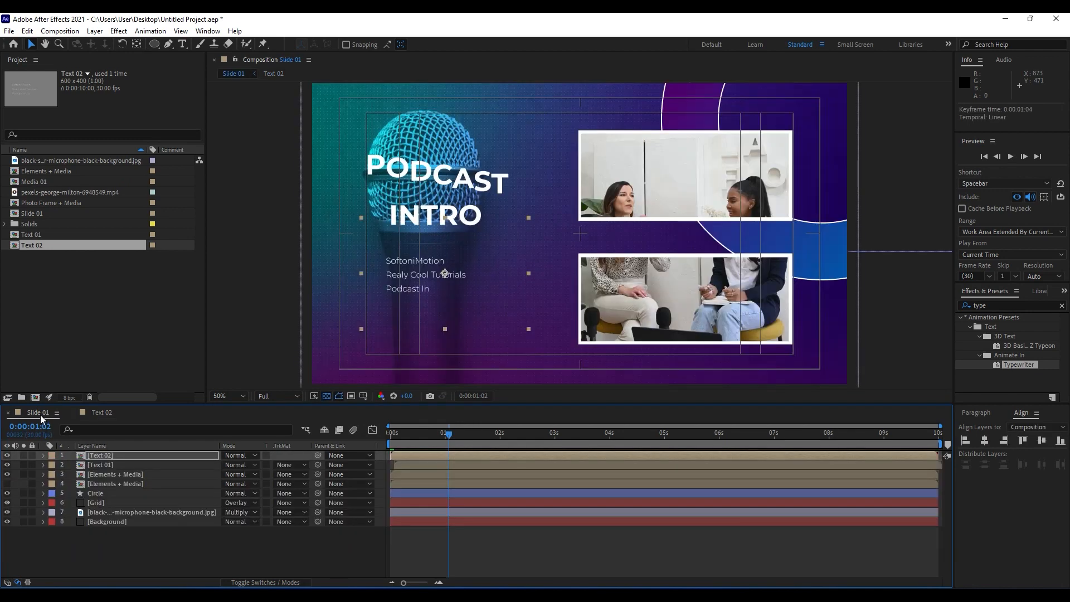
pyautogui.press('space')
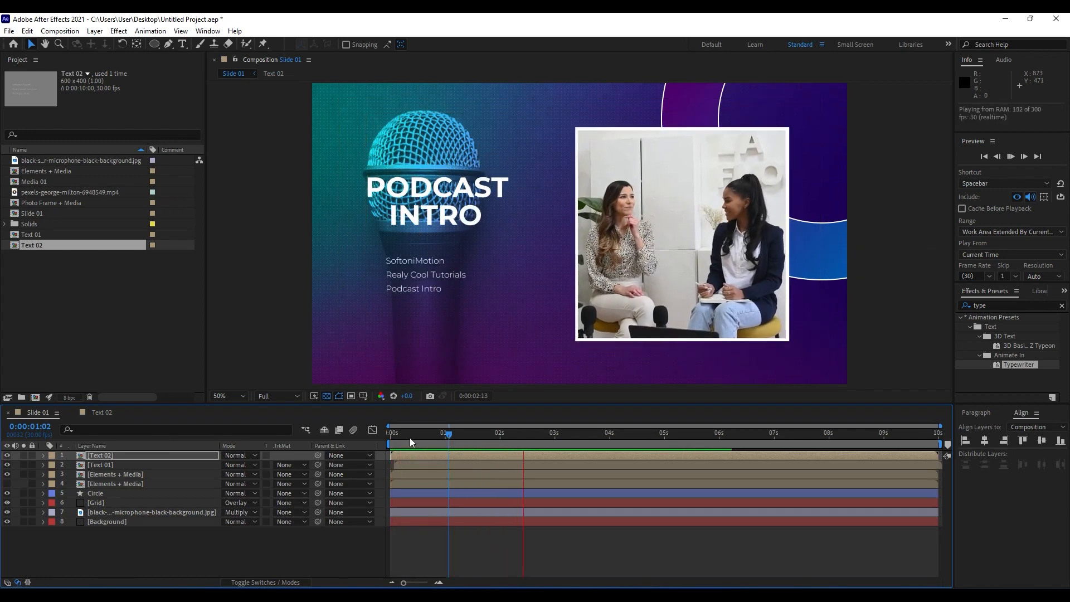
pyautogui.moveTo(409, 437); pyautogui.dragTo(487, 434)
pyautogui.press('space')
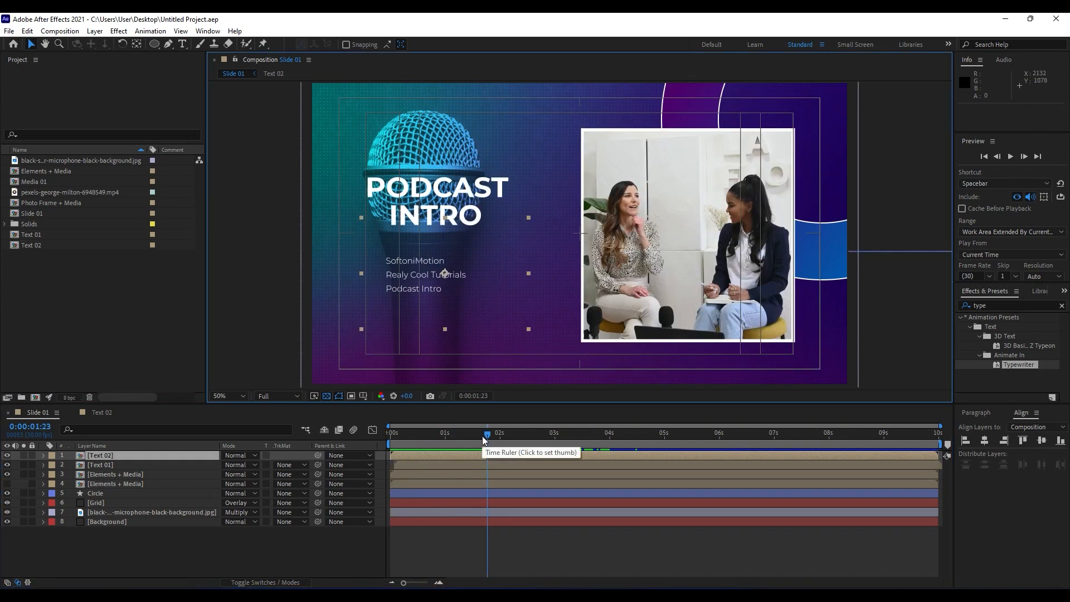
# Create a new composition named Music and turn off its transparency grid.
pyautogui.click(36, 398)
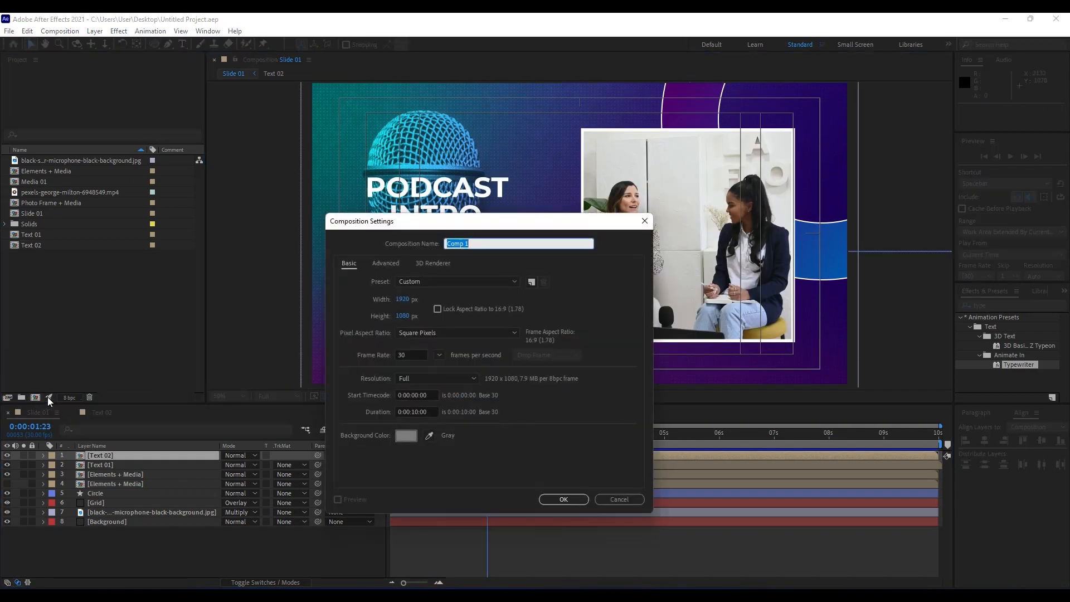
pyautogui.write('Music')
pyautogui.click(562, 499)
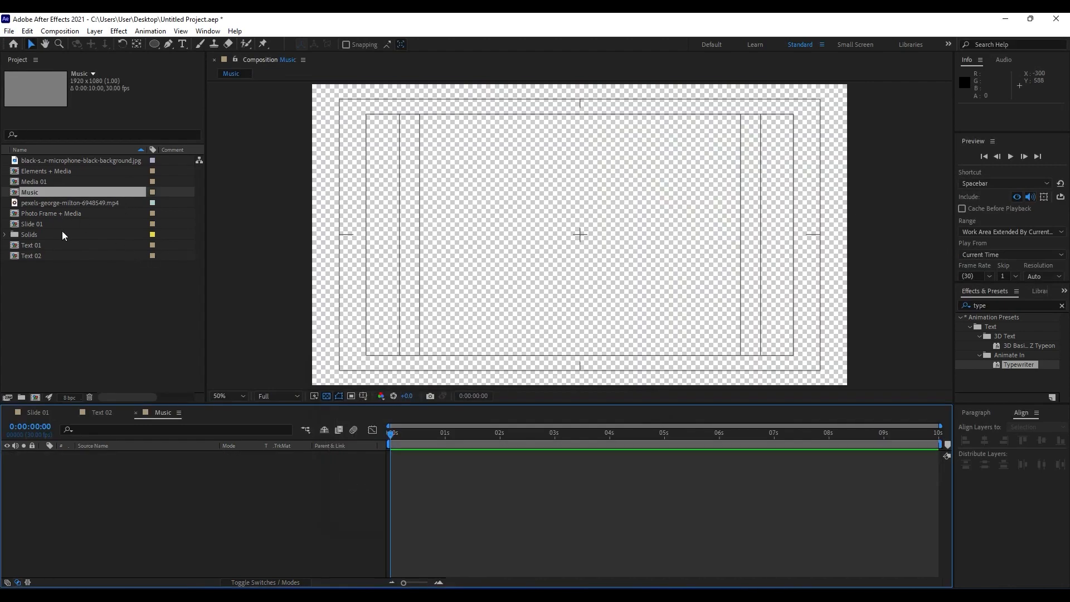
pyautogui.click(325, 397)
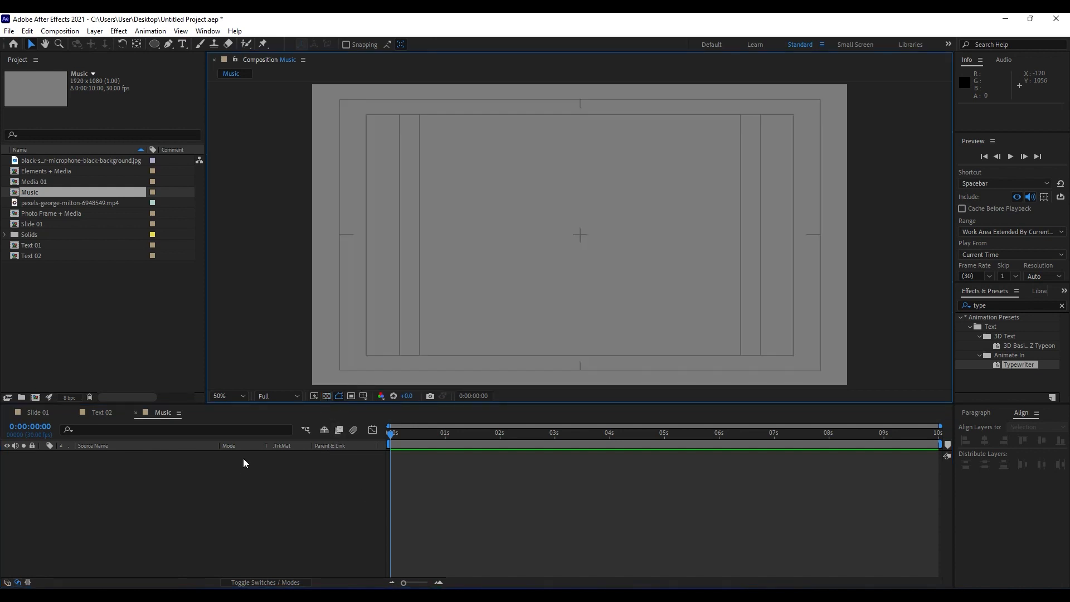
# Add a solid layer named Audio Spectrum to the Music composition.
pyautogui.rightClick(115, 508)
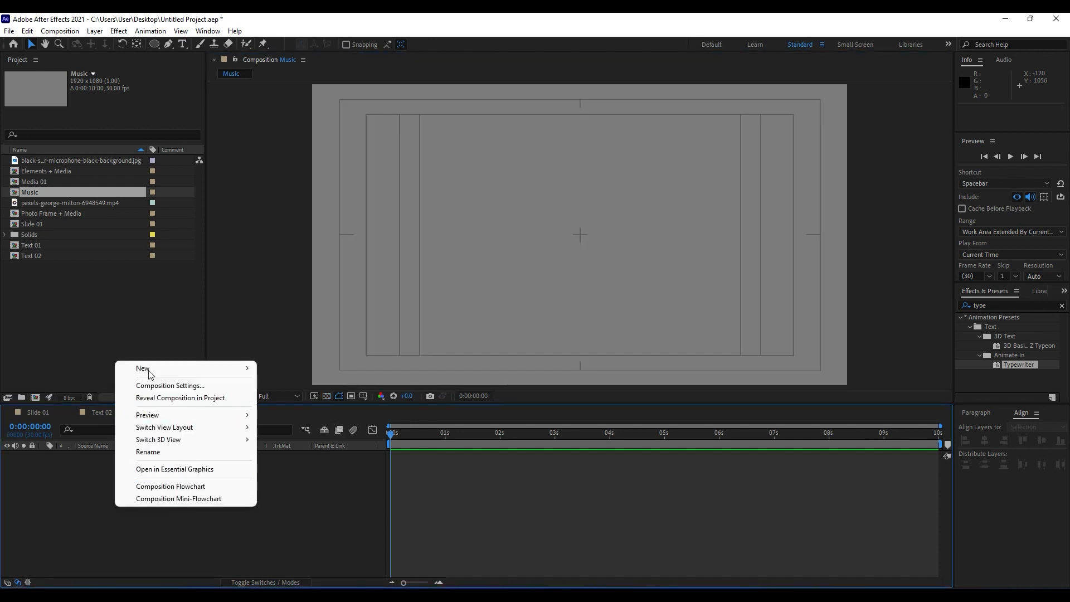
pyautogui.moveTo(151, 371)
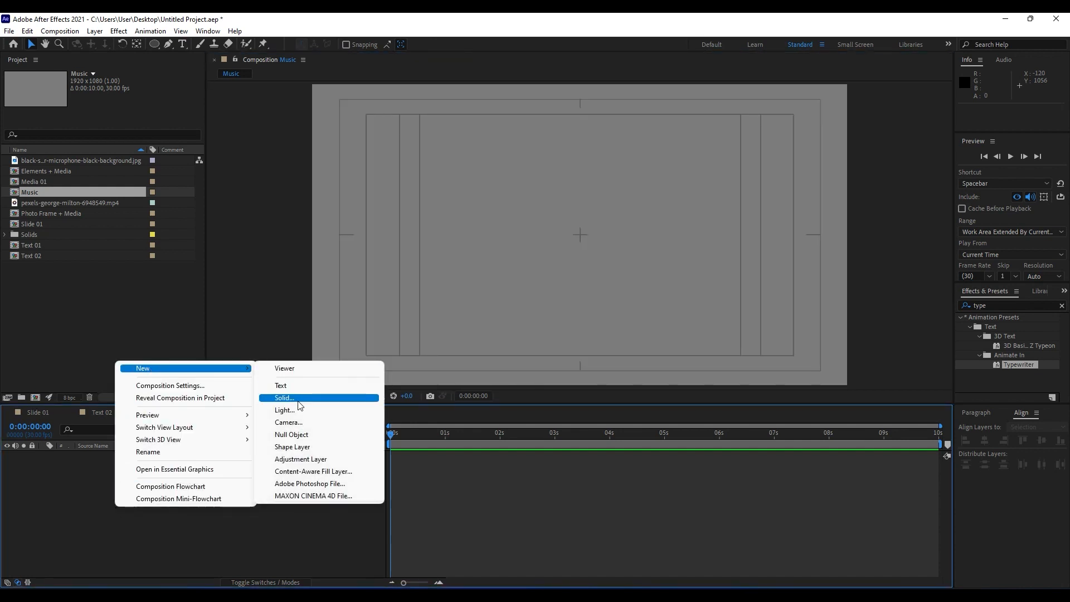
pyautogui.click(296, 398)
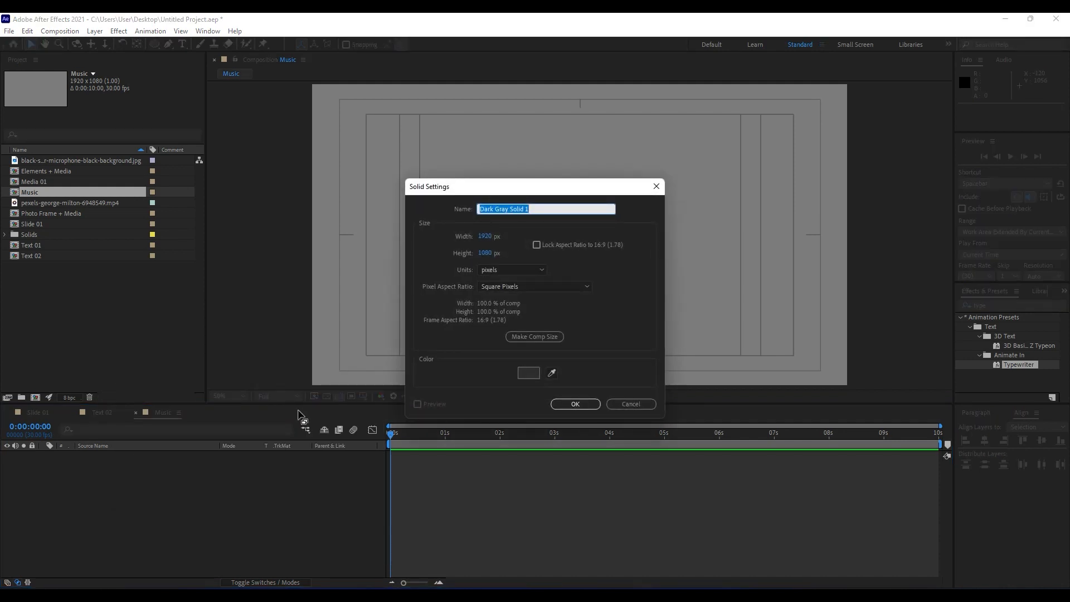
pyautogui.write('Audio Spectrum')
pyautogui.press('Return')
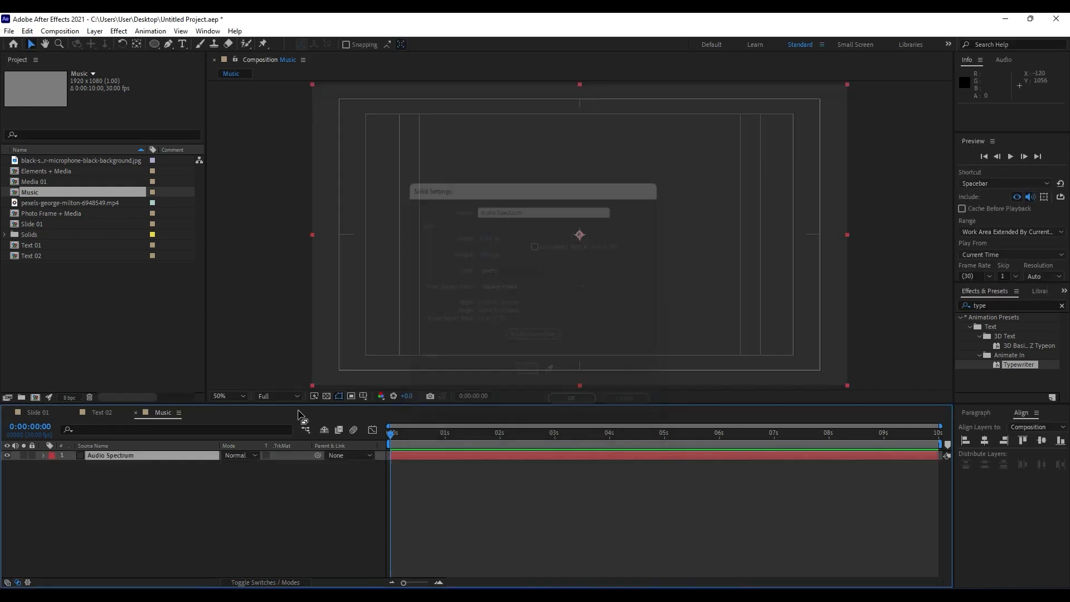
# Search the effects for "audio sp" and apply the Audio Spectrum effect to the Audio Spectrum solid.
pyautogui.click(1015, 304)
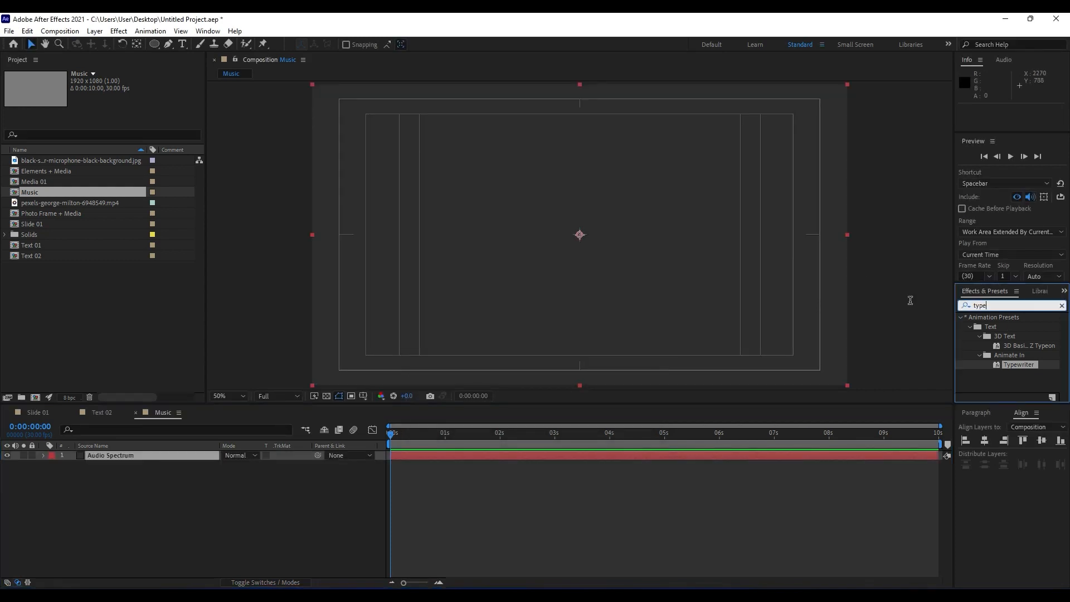
pyautogui.write('audio sp')
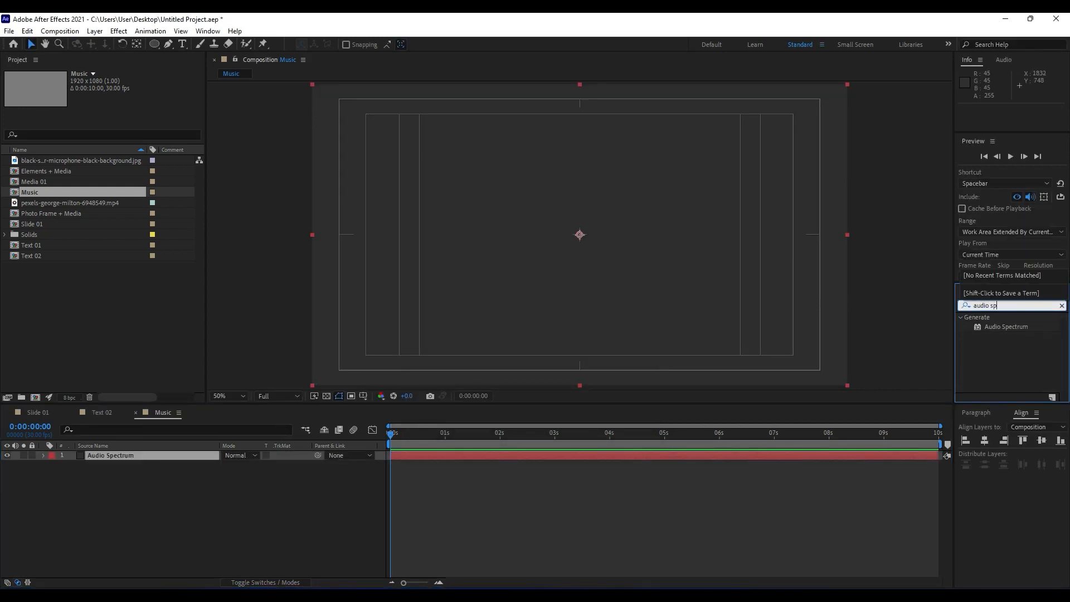
pyautogui.moveTo(1006, 326); pyautogui.dragTo(146, 454)
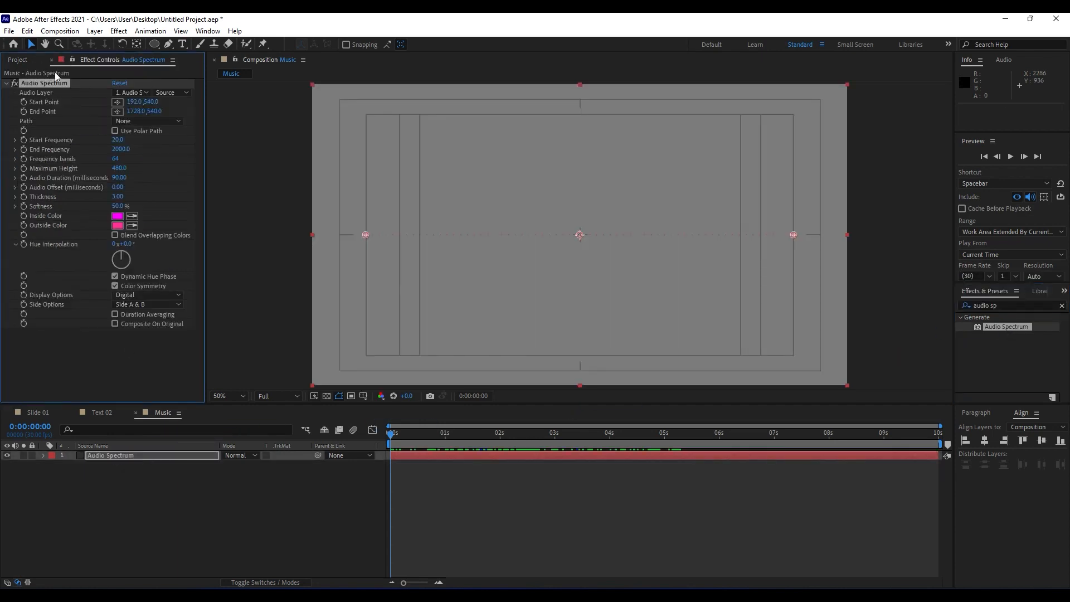
# Set the Audio Spectrum effect's Start Frequency to 30 and End Frequency to 500.
pyautogui.click(117, 140)
pyautogui.write('30')
pyautogui.click(116, 149)
pyautogui.click(139, 163)
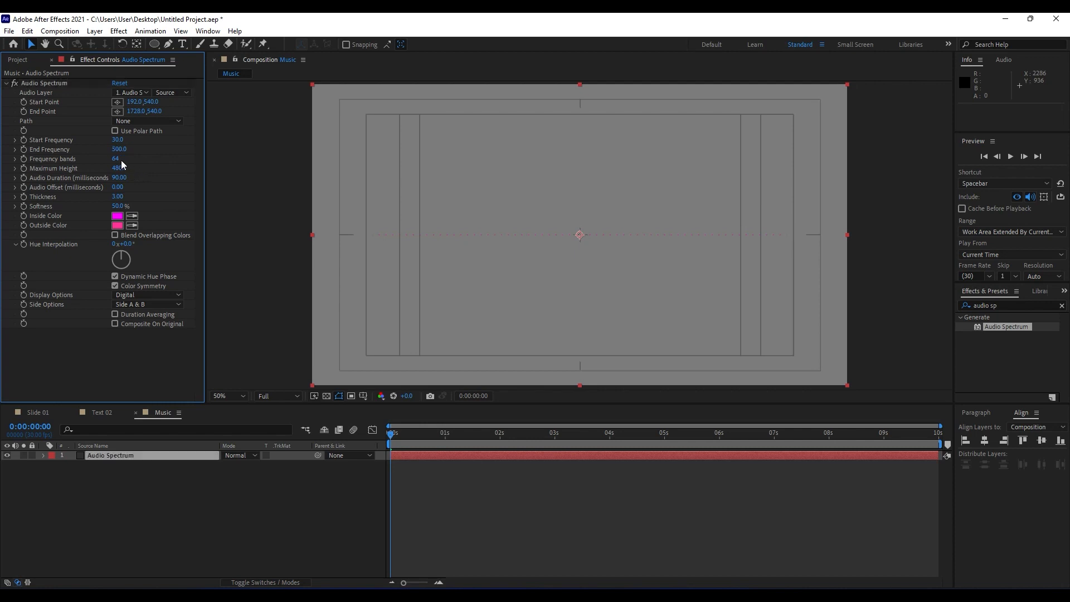
# Set the Audio Spectrum effect's Frequency bands to 1000, Maximum Height to 1500 and Thickness to 2.
pyautogui.click(114, 159)
pyautogui.write('1000')
pyautogui.click(119, 169)
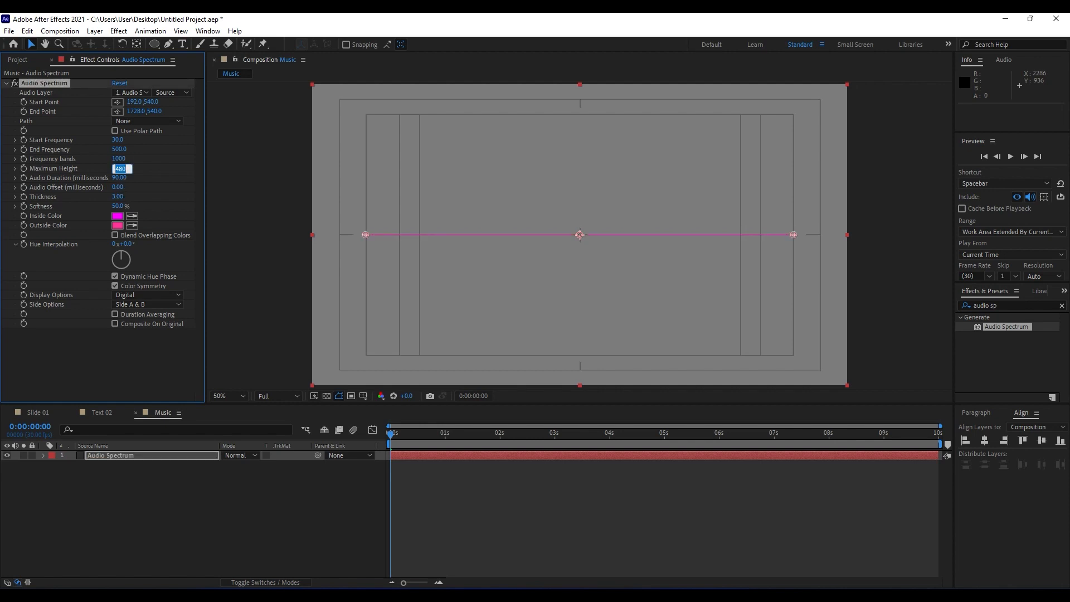
pyautogui.write('1500')
pyautogui.click(117, 197)
# Set both the Inside Color and Outside Color of the Audio Spectrum effect to white, FFFFFF.
pyautogui.click(117, 217)
pyautogui.write('FFFFFF')
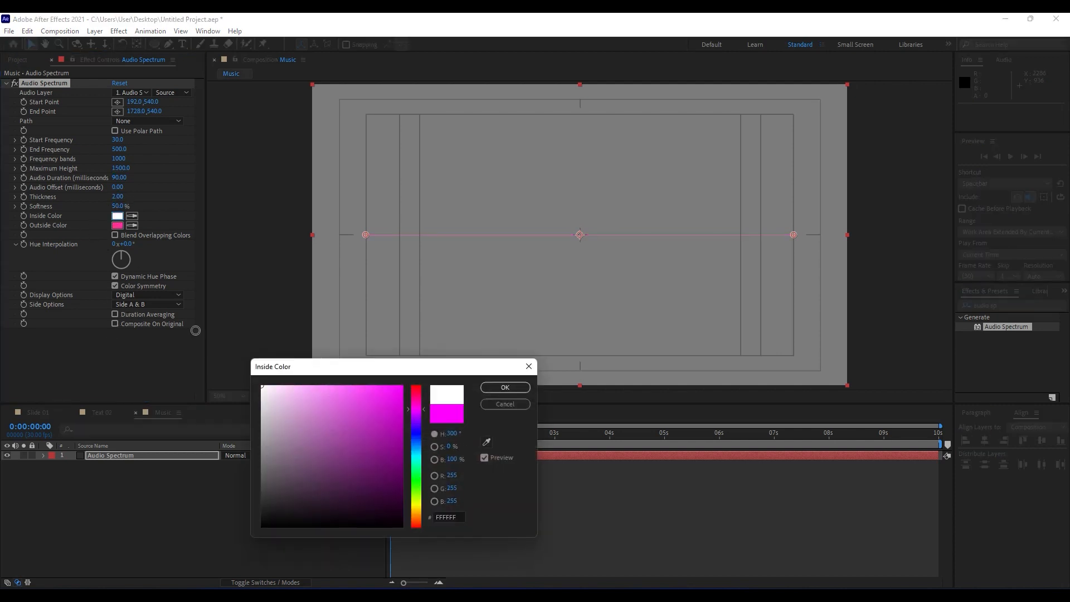
pyautogui.click(505, 389)
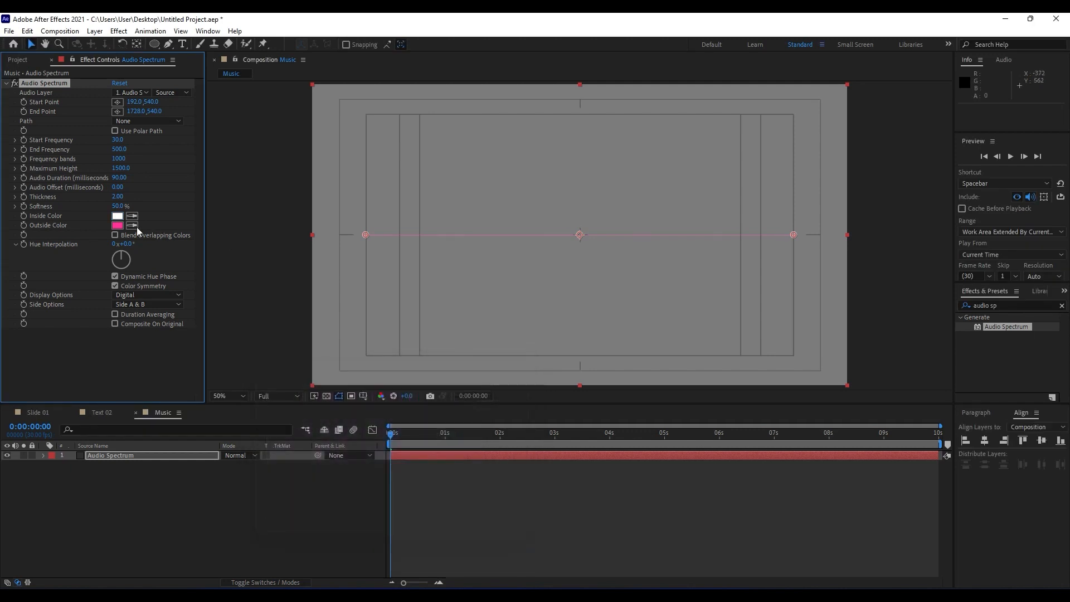
pyautogui.click(116, 226)
pyautogui.write('FFFFFF')
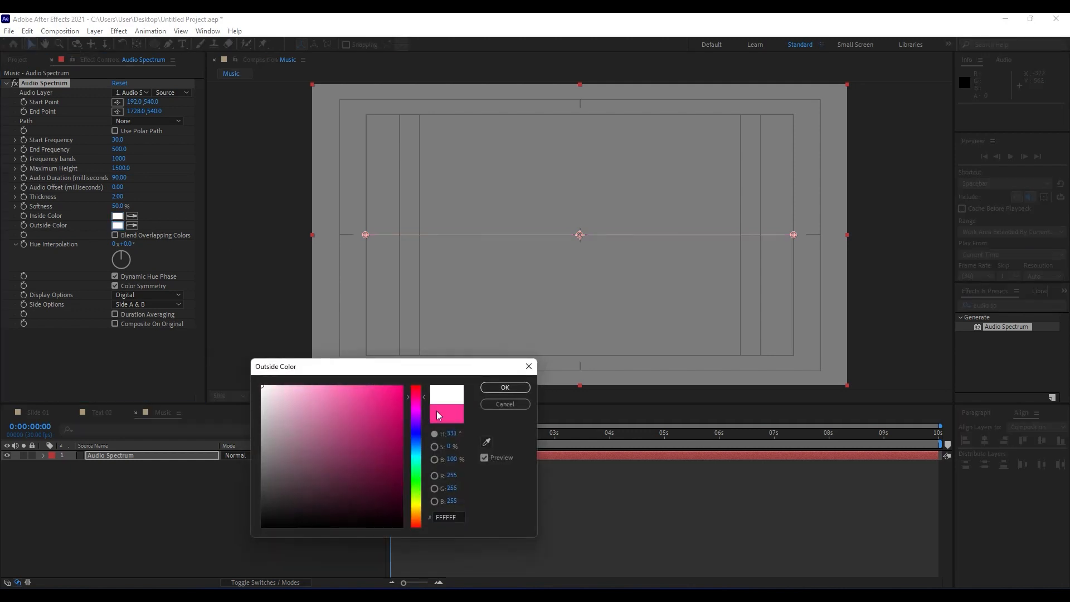
pyautogui.click(505, 389)
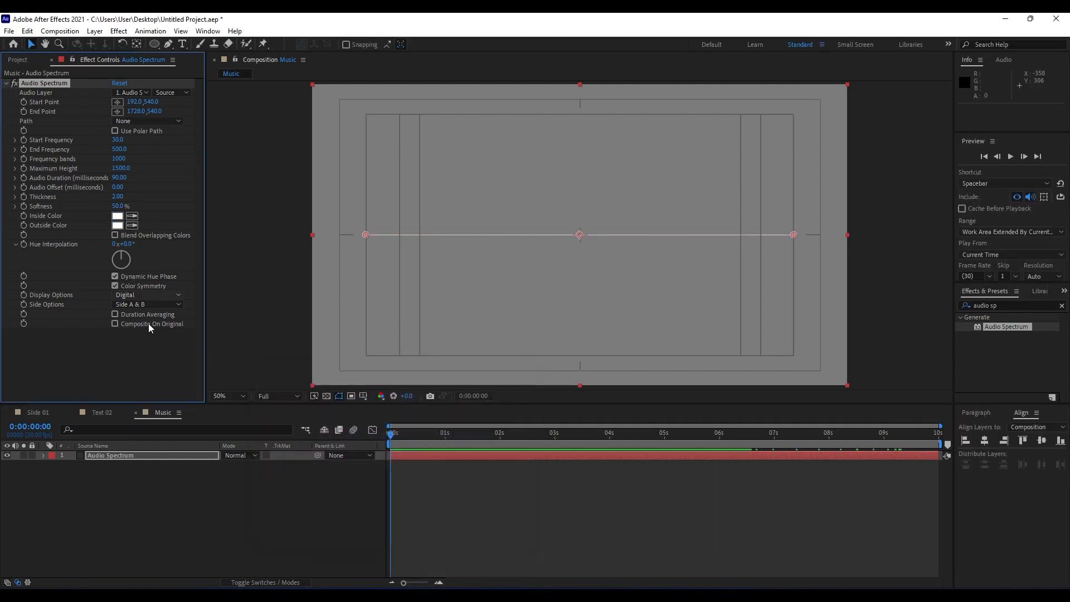
# Duplicate the Audio Spectrum layer and set the duplicate's Display Options to Analog lines.
pyautogui.click(119, 456)
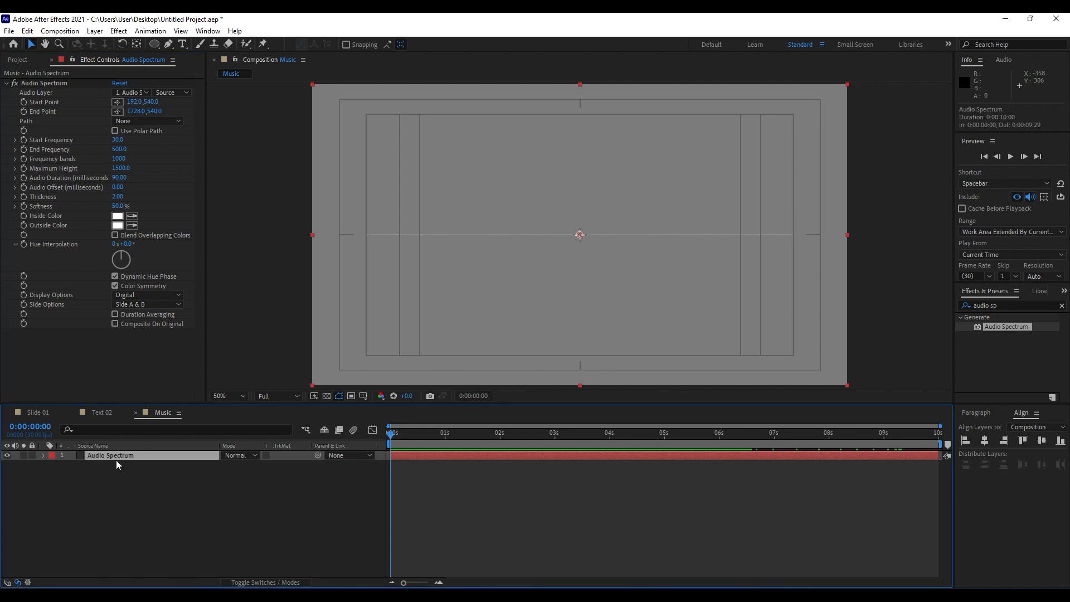
pyautogui.hotkey('ctrl', 'd')
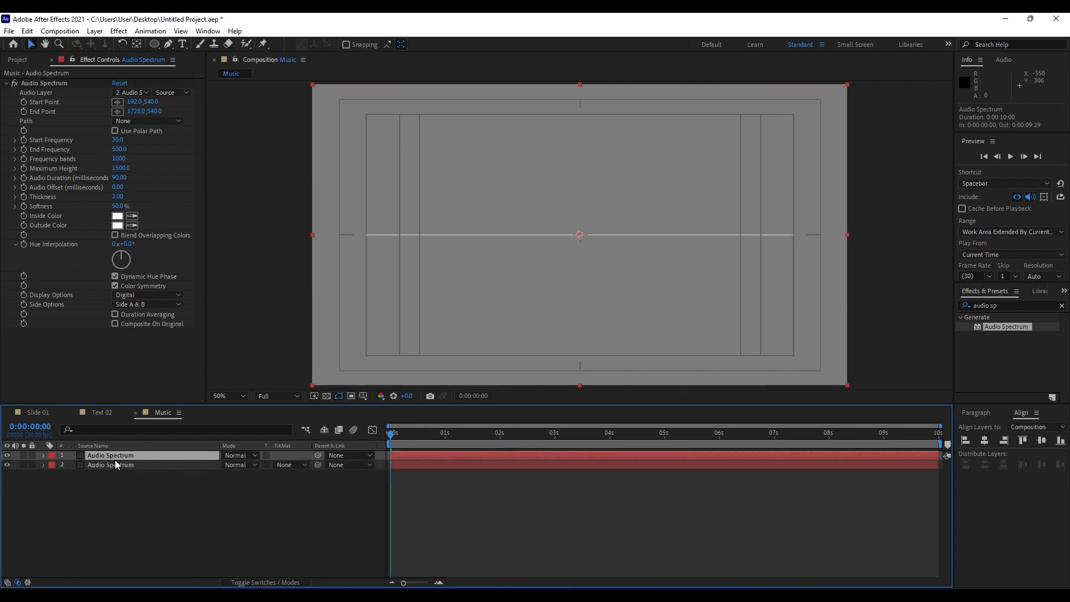
pyautogui.click(136, 295)
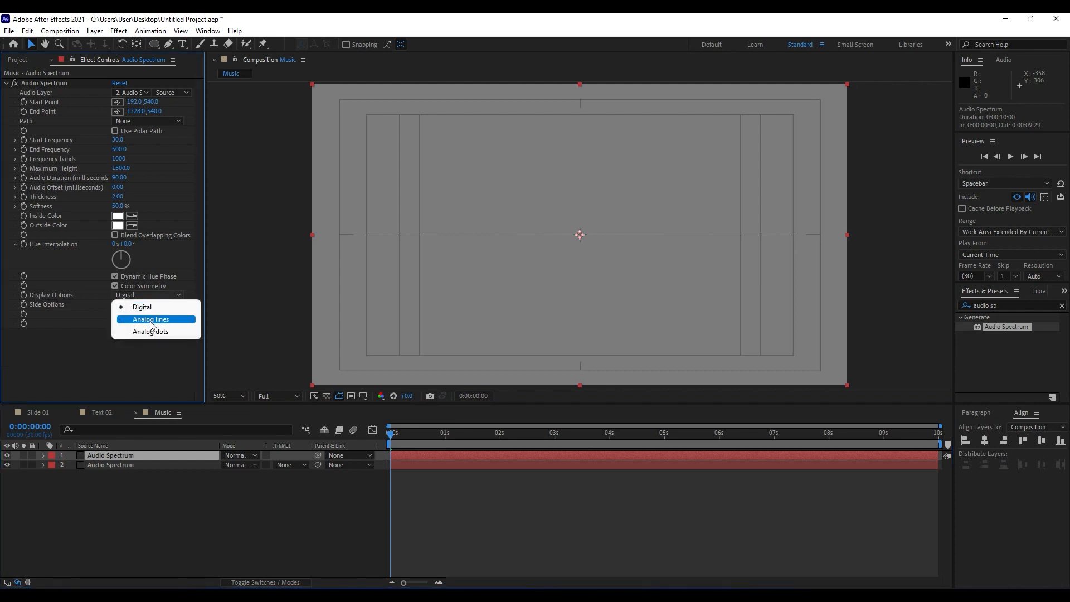
pyautogui.click(150, 321)
# Import the Funky Club House audio track and place it beneath the two Audio Spectrum layers in the Music composition.
pyautogui.press('F3')
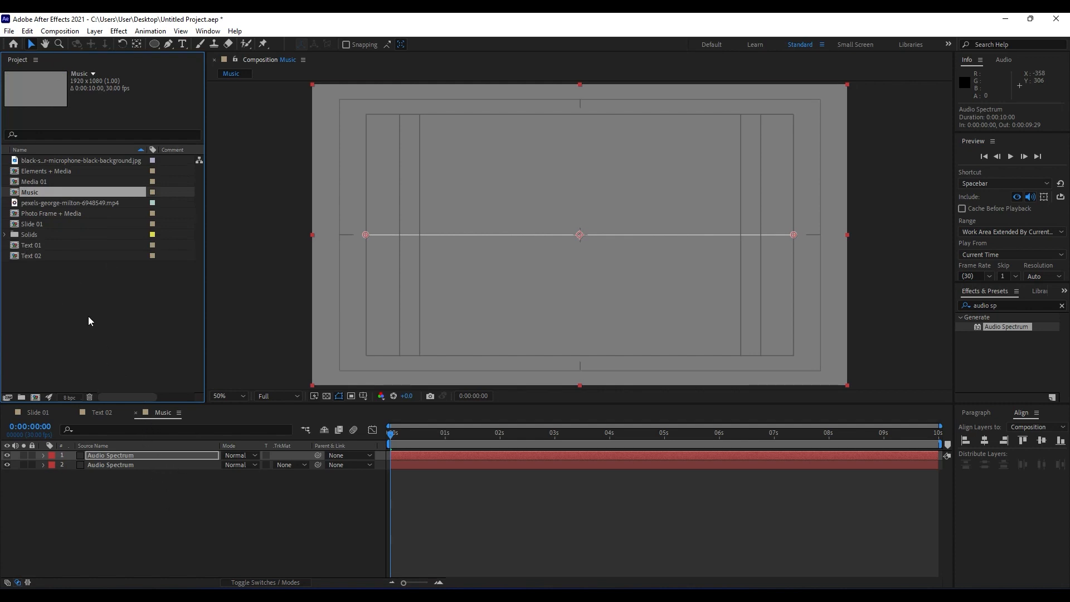
pyautogui.doubleClick(108, 333)
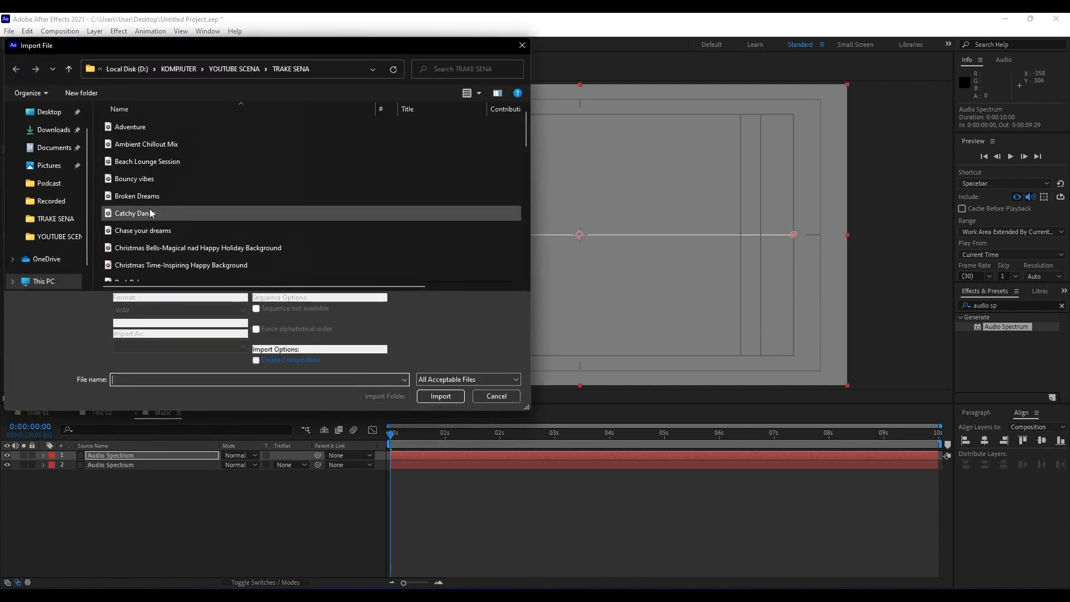
pyautogui.scroll(-2, 153, 223)
pyautogui.click(158, 273)
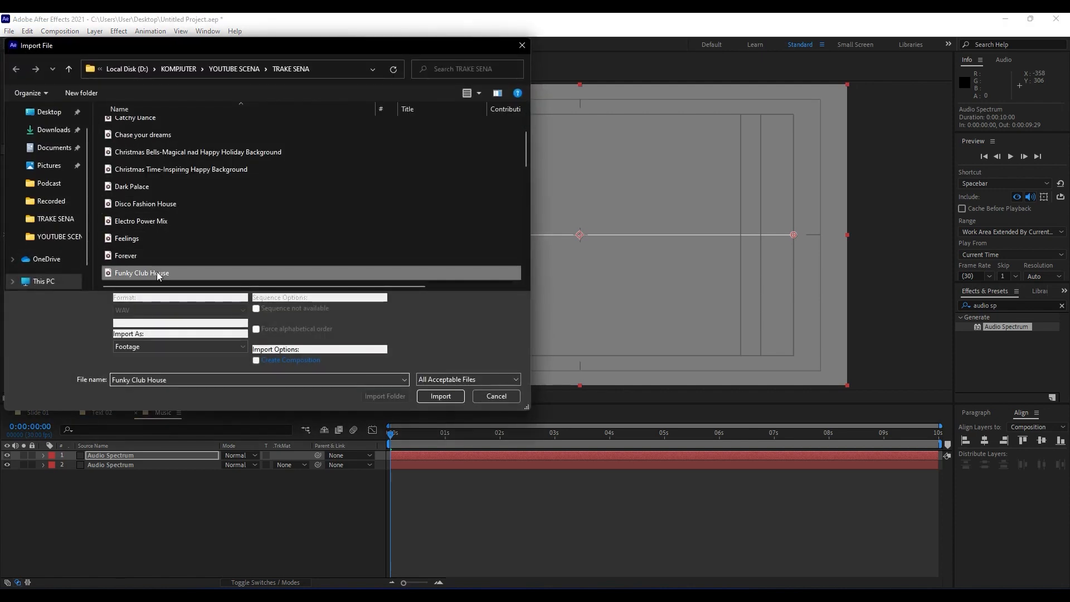
pyautogui.scroll(-3, 156, 272)
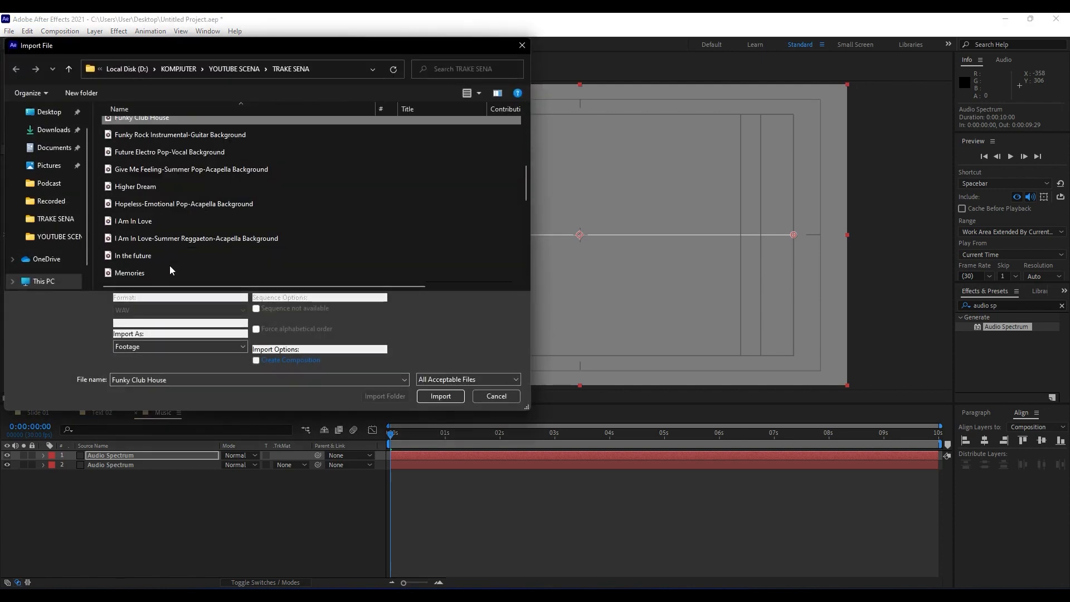
pyautogui.scroll(2, 166, 220)
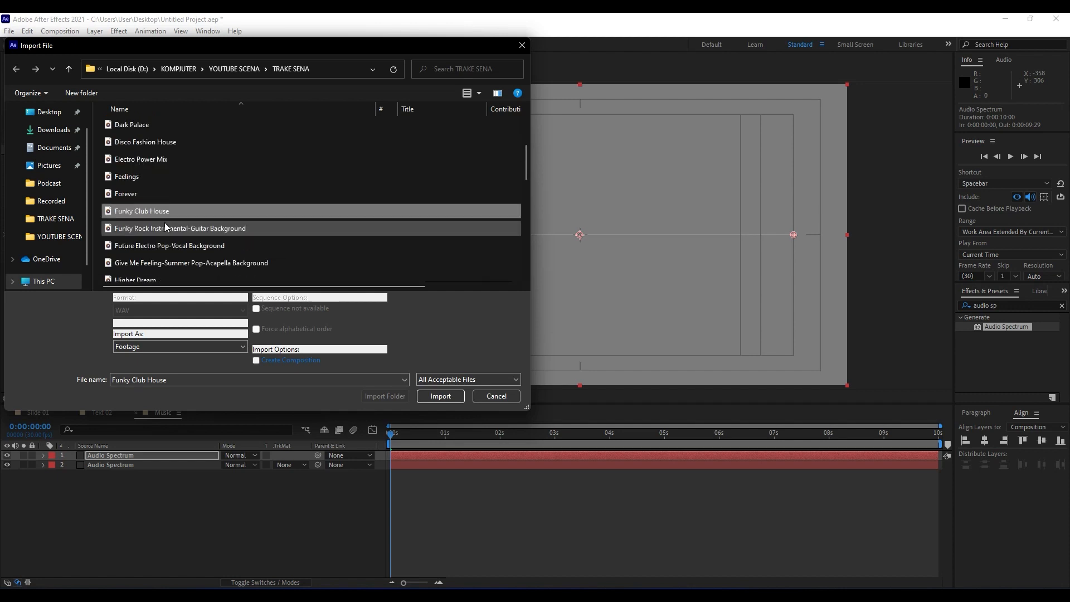
pyautogui.click(152, 195)
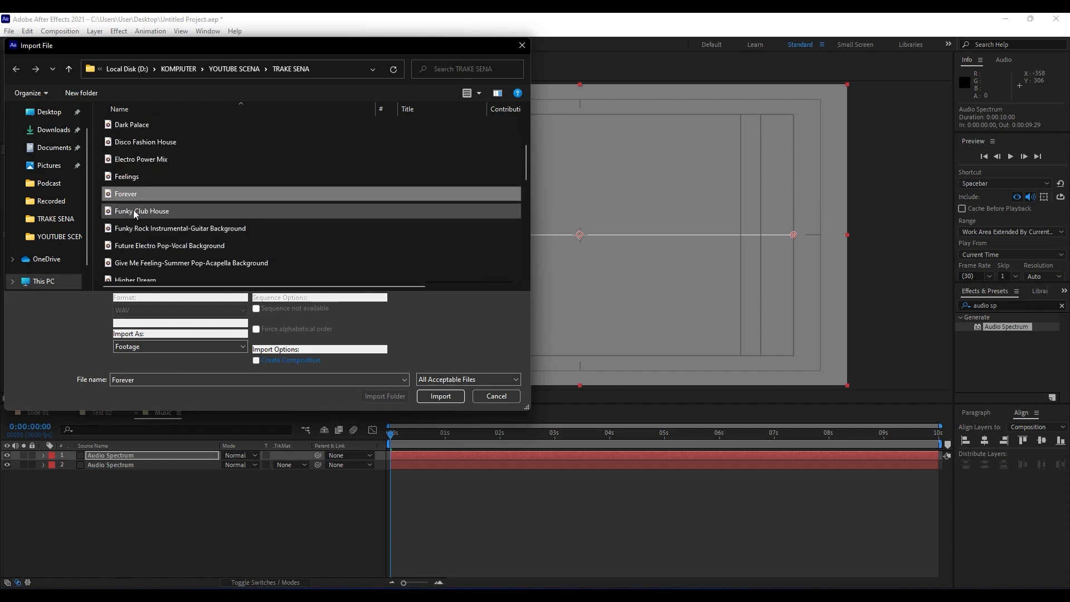
pyautogui.click(135, 212)
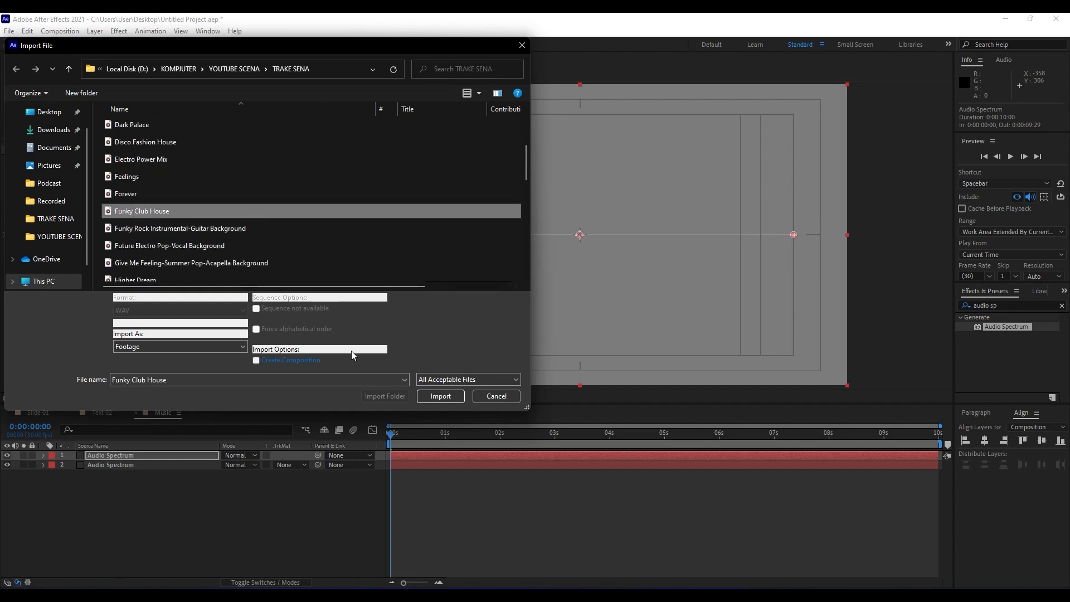
pyautogui.click(450, 400)
pyautogui.moveTo(44, 181); pyautogui.dragTo(204, 544)
pyautogui.moveTo(412, 437); pyautogui.dragTo(438, 438)
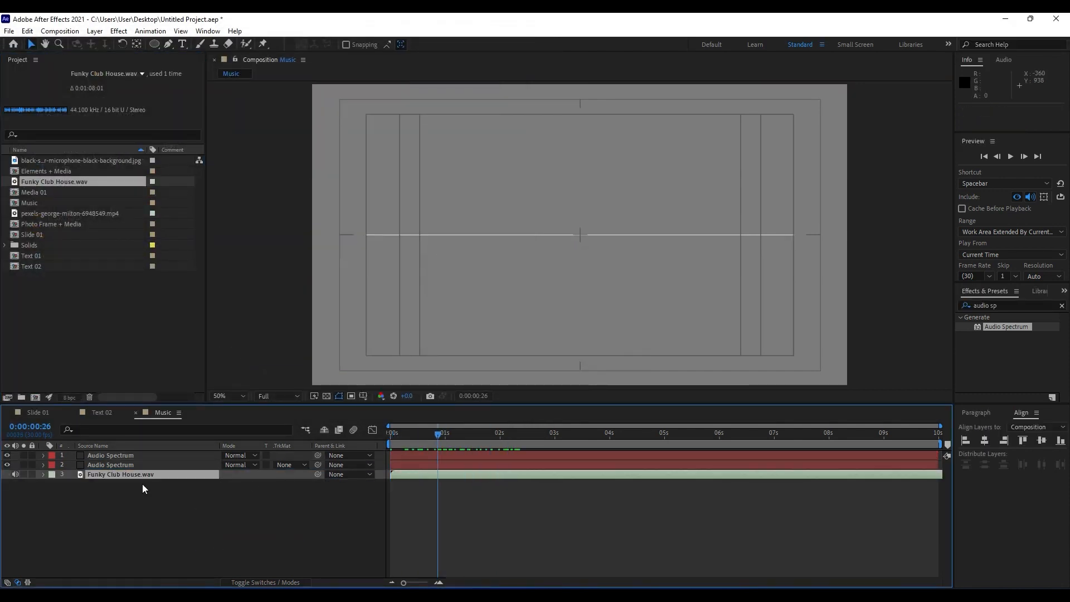
# Set the Audio Layer of both Audio Spectrum effects to Funky Club House.wav and preview the spectrum's motion.
pyautogui.click(138, 466)
pyautogui.doubleClick(138, 467)
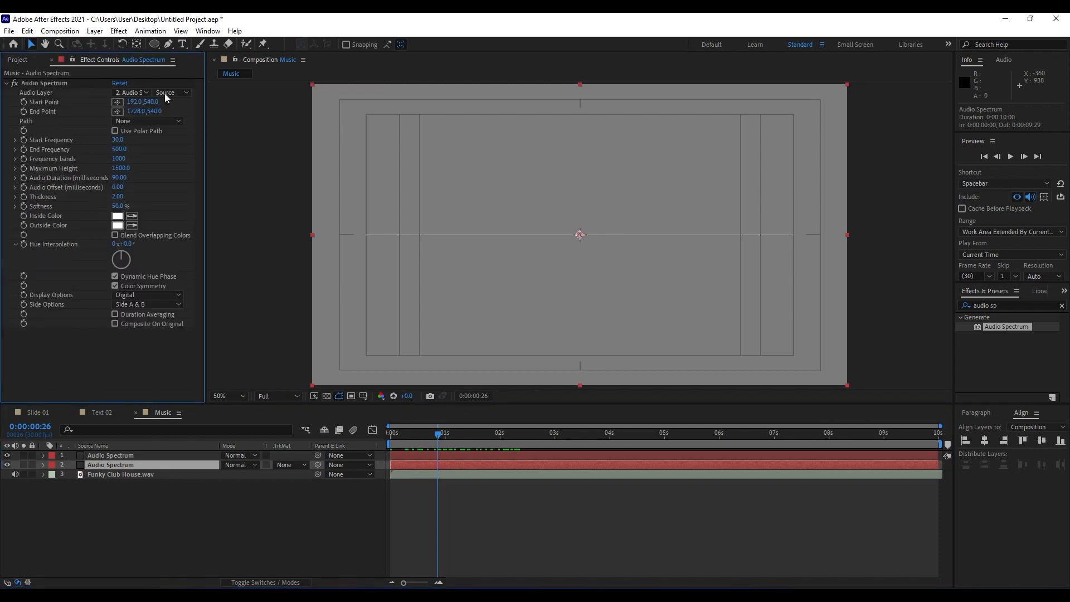
pyautogui.click(130, 93)
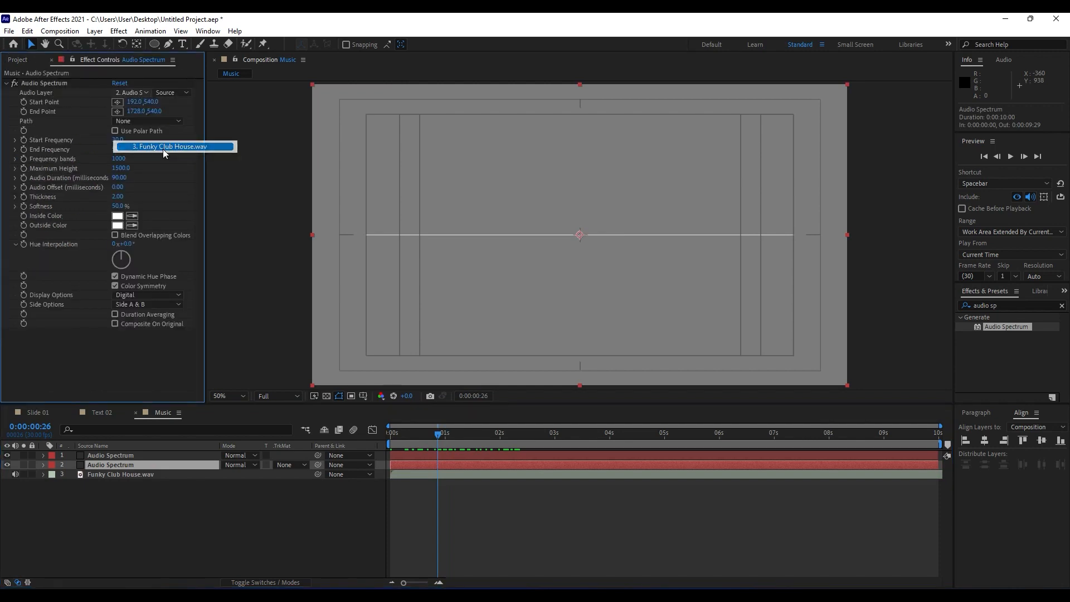
pyautogui.click(168, 147)
pyautogui.click(127, 456)
pyautogui.click(138, 92)
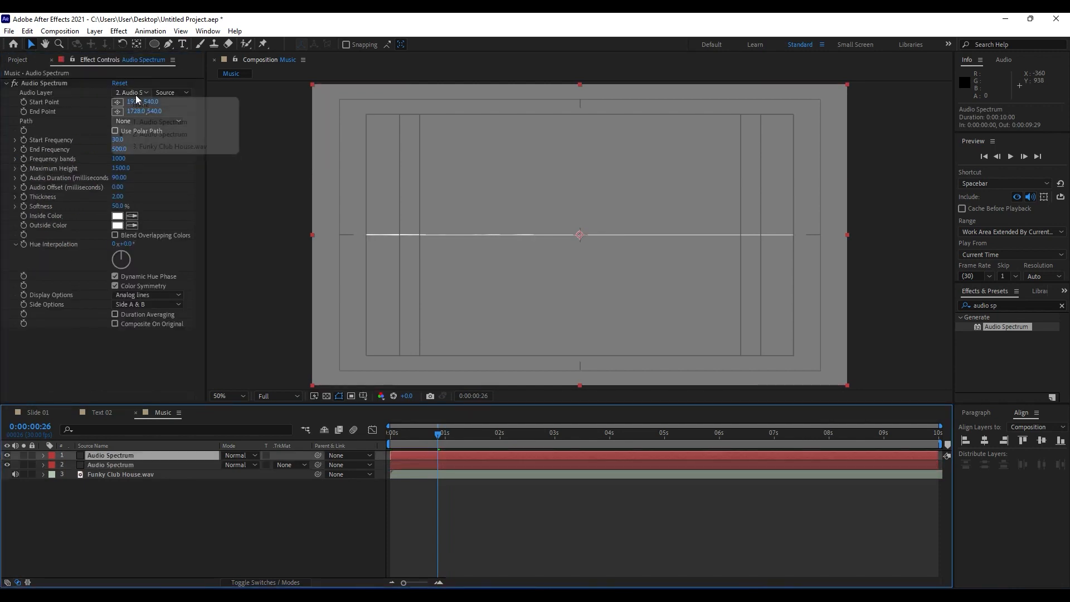
pyautogui.click(164, 148)
pyautogui.press('space')
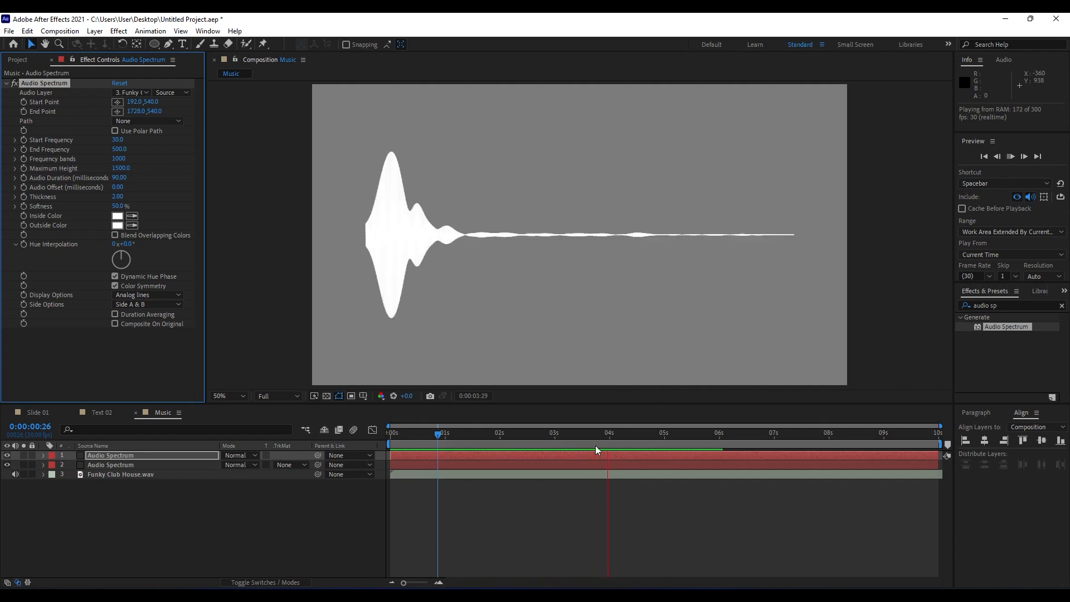
pyautogui.moveTo(590, 437); pyautogui.dragTo(530, 438)
# Add the Music composition to Slide 01 below the Circle layer, move its spectrum near the slide's bottom edge and preview it.
pyautogui.click(51, 60)
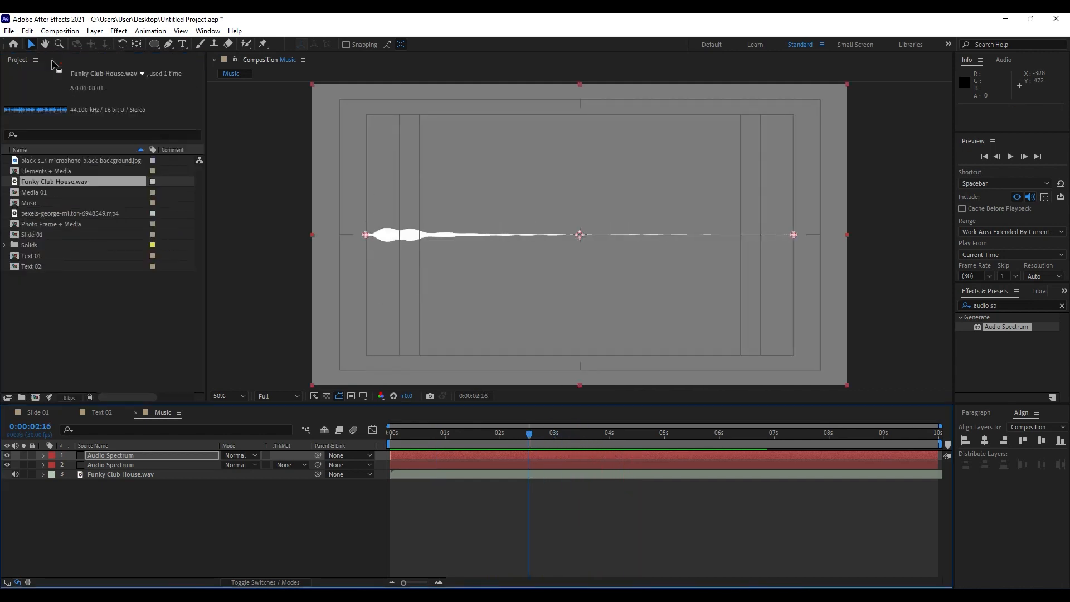
pyautogui.click(37, 412)
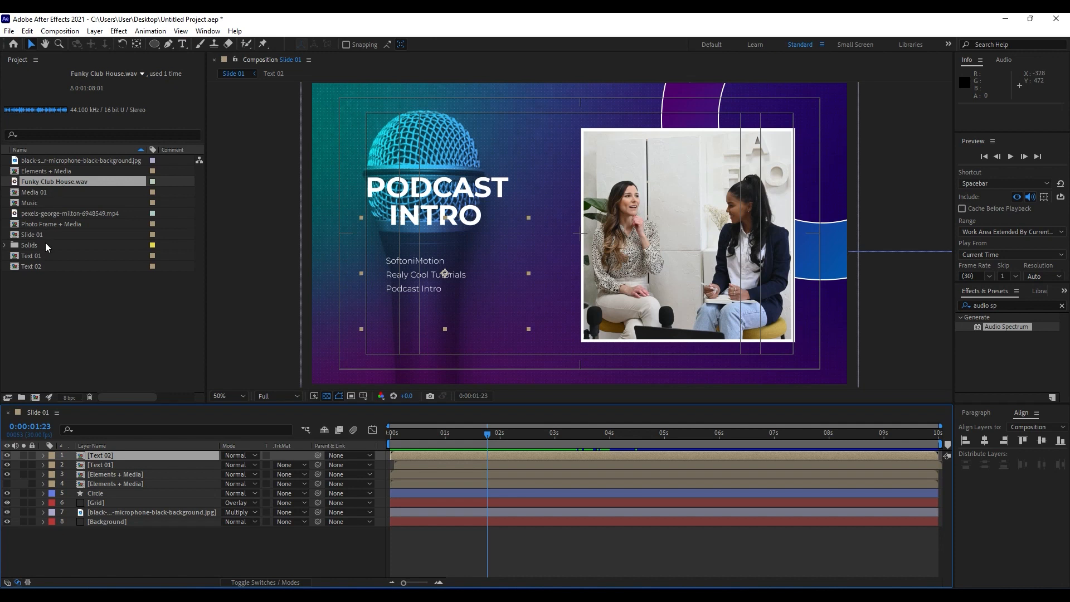
pyautogui.moveTo(33, 206); pyautogui.dragTo(157, 498)
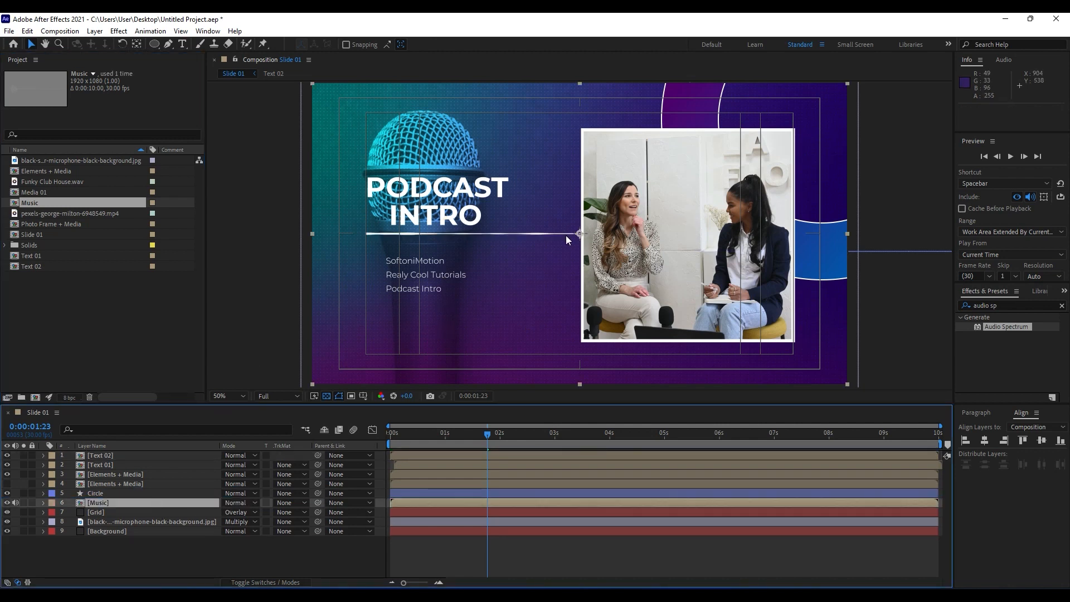
pyautogui.moveTo(567, 240); pyautogui.dragTo(523, 355)
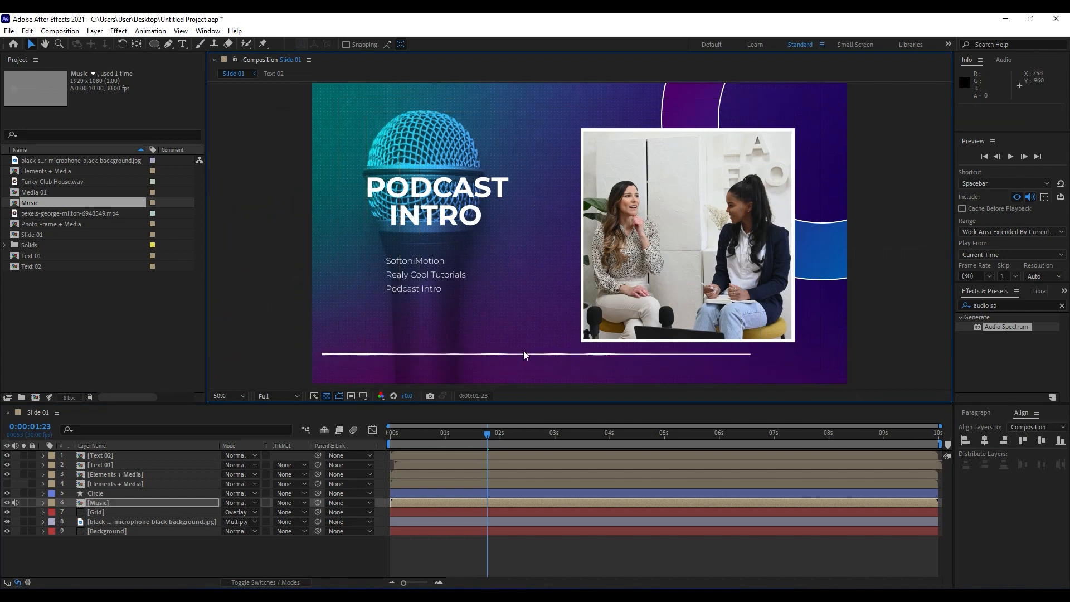
pyautogui.press('space')
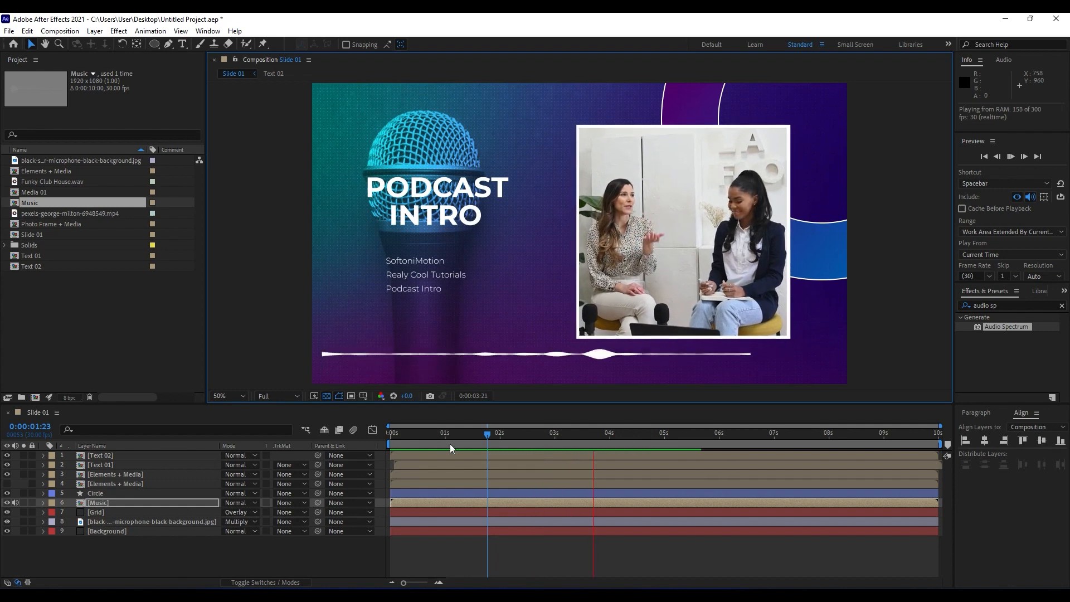
pyautogui.click(478, 443)
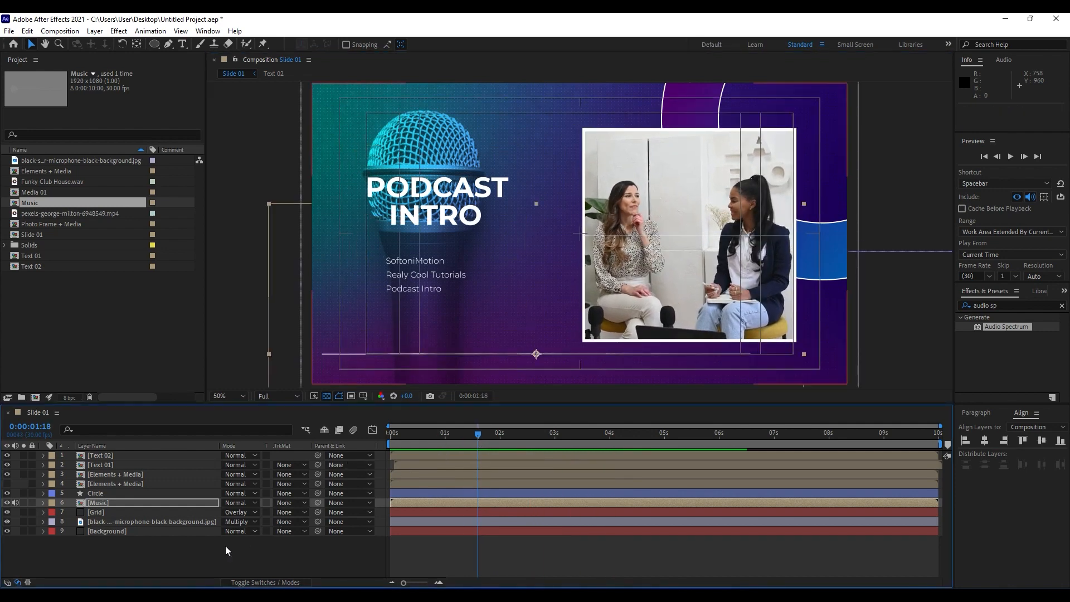
# Set the Music layer's Rotation to 180 degrees in Slide 01.
pyautogui.press('r')
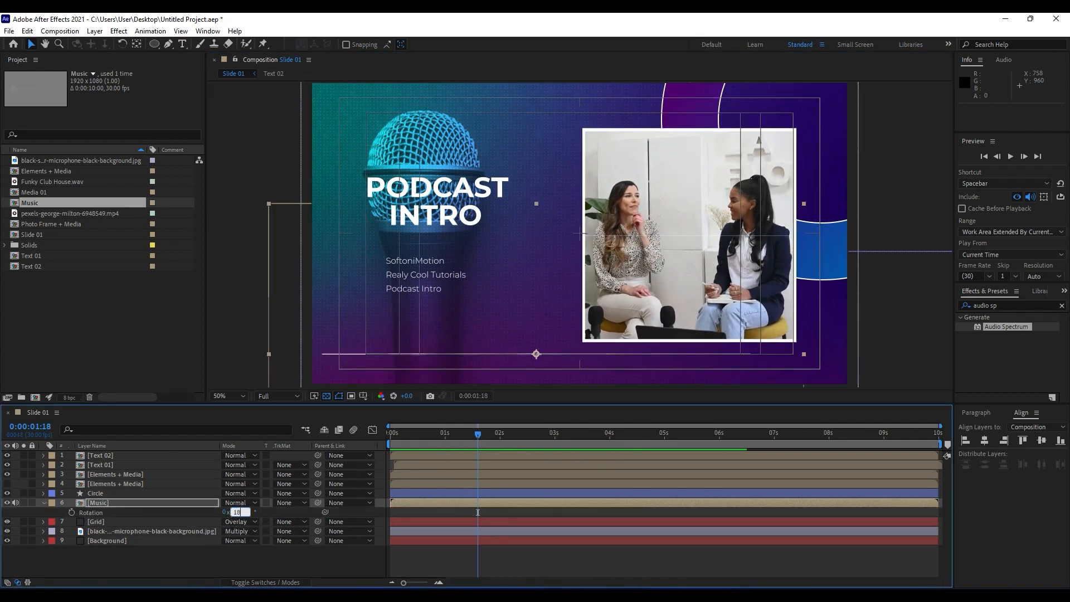
pyautogui.write('180')
pyautogui.click(106, 563)
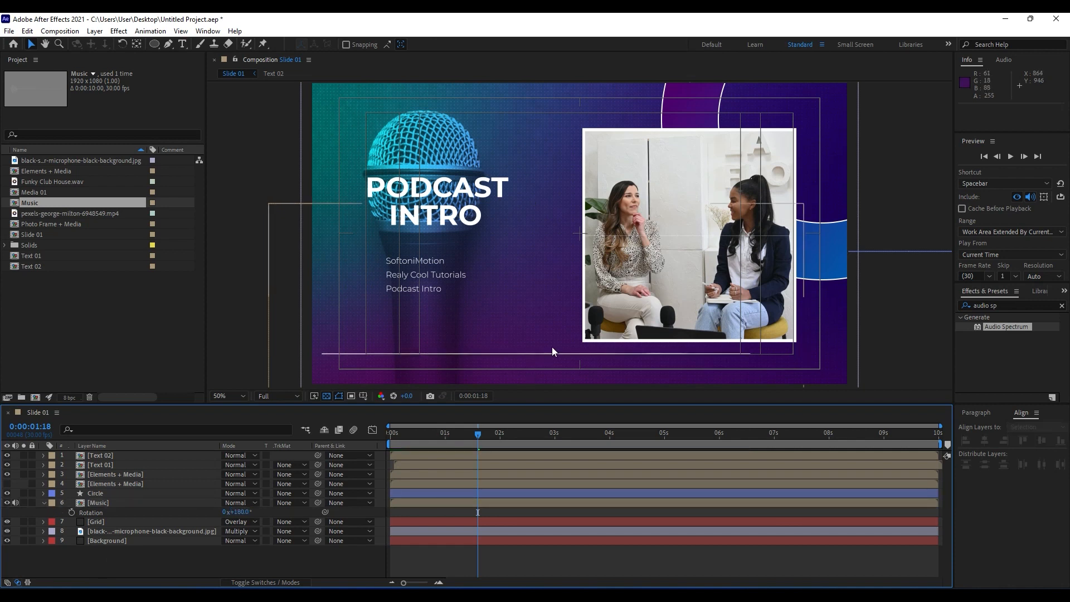
# Move the rotated Music layer into the slide's lower-left corner, at about 222, 1000, and preview the playback.
pyautogui.moveTo(553, 349); pyautogui.dragTo(474, 365)
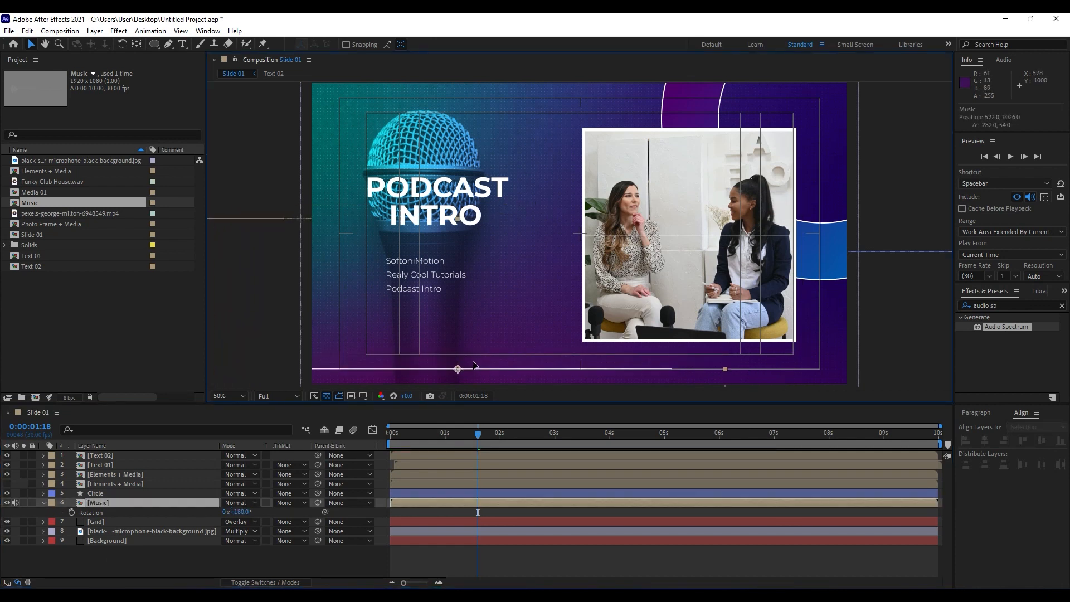
pyautogui.press('space')
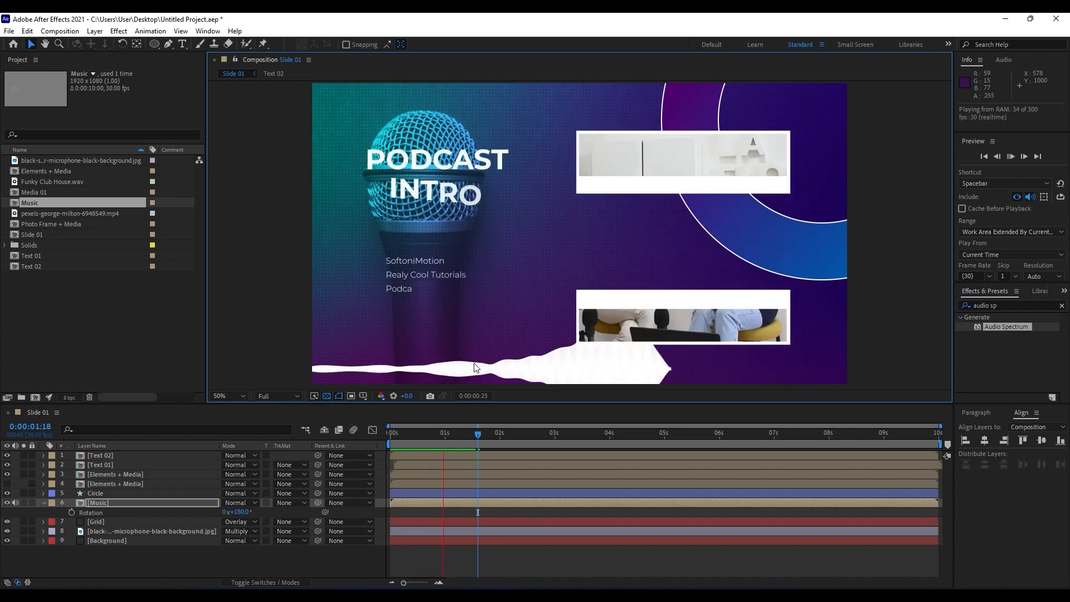
pyautogui.press('space')
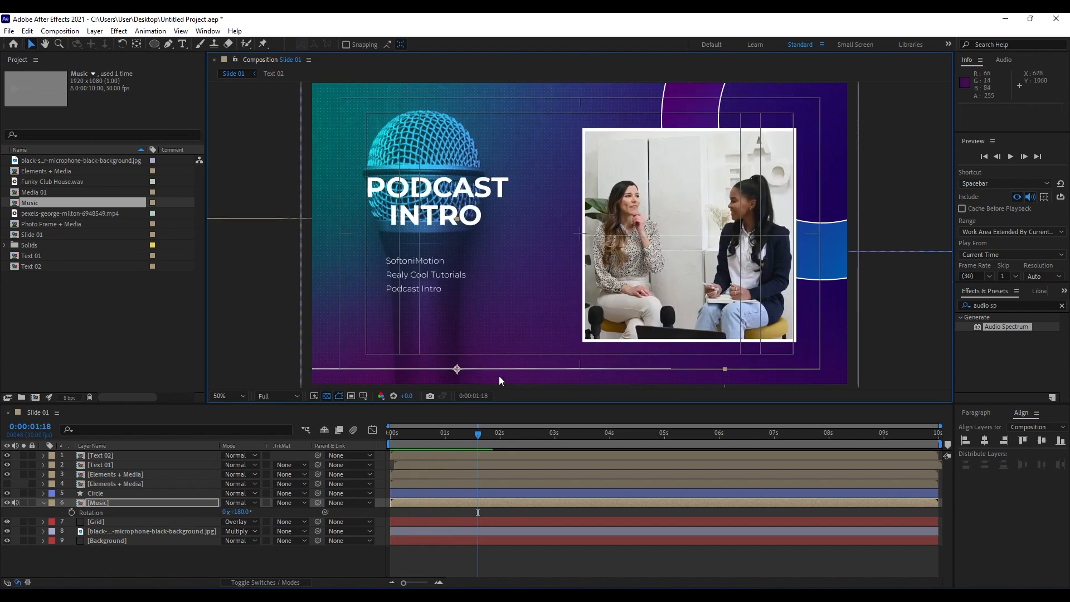
pyautogui.moveTo(500, 377); pyautogui.dragTo(413, 360)
pyautogui.press('space')
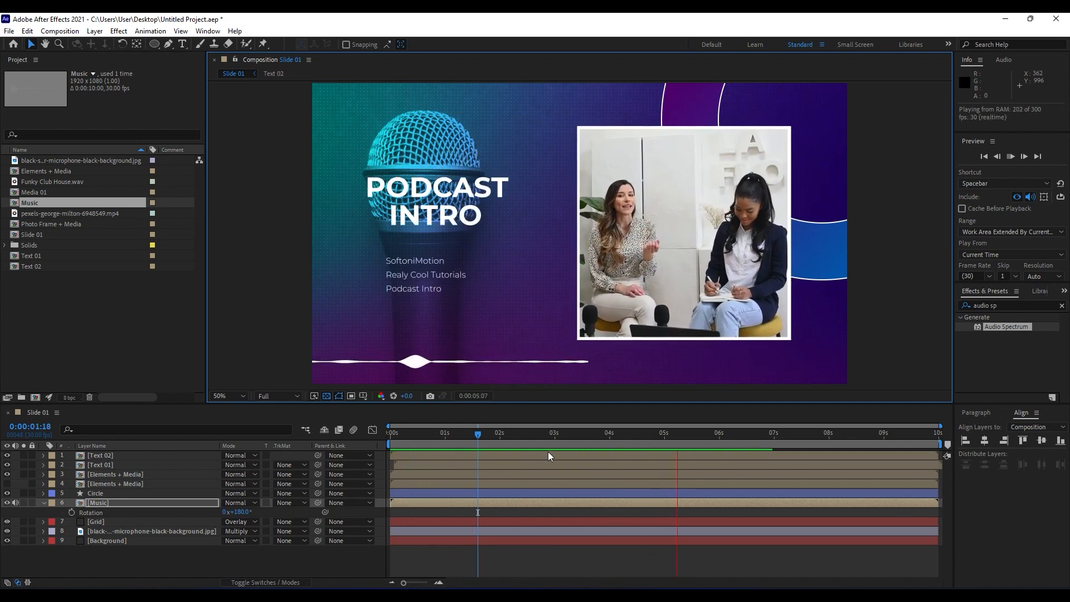
pyautogui.press('space')
# Duplicate the Music layer and move the copy to the upper part of the slide, at about 1078, 158.
pyautogui.click(112, 504)
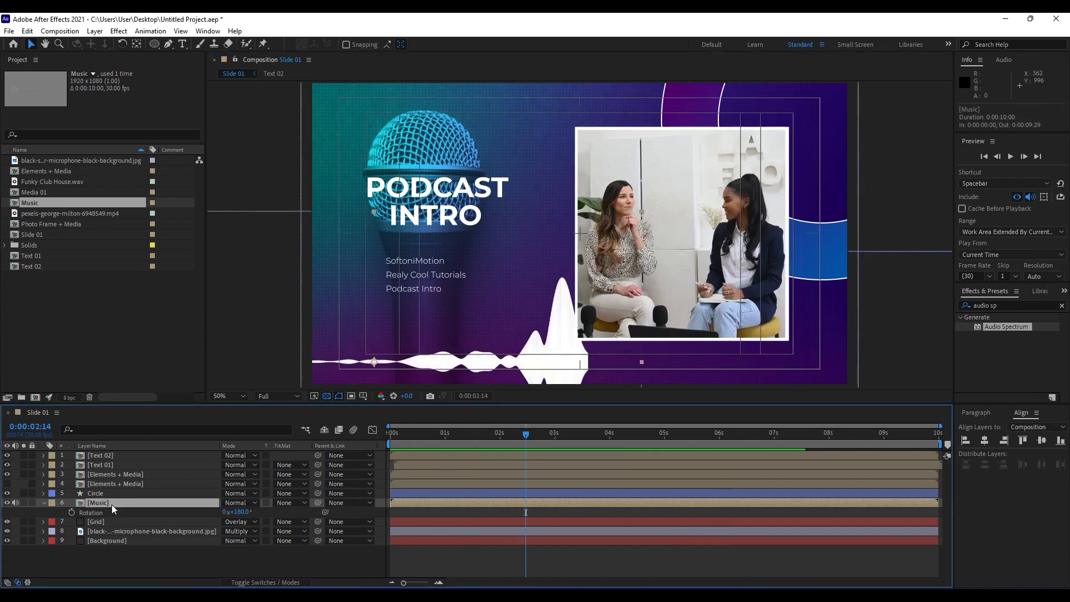
pyautogui.hotkey('ctrl', 'd')
pyautogui.moveTo(520, 335); pyautogui.dragTo(759, 100)
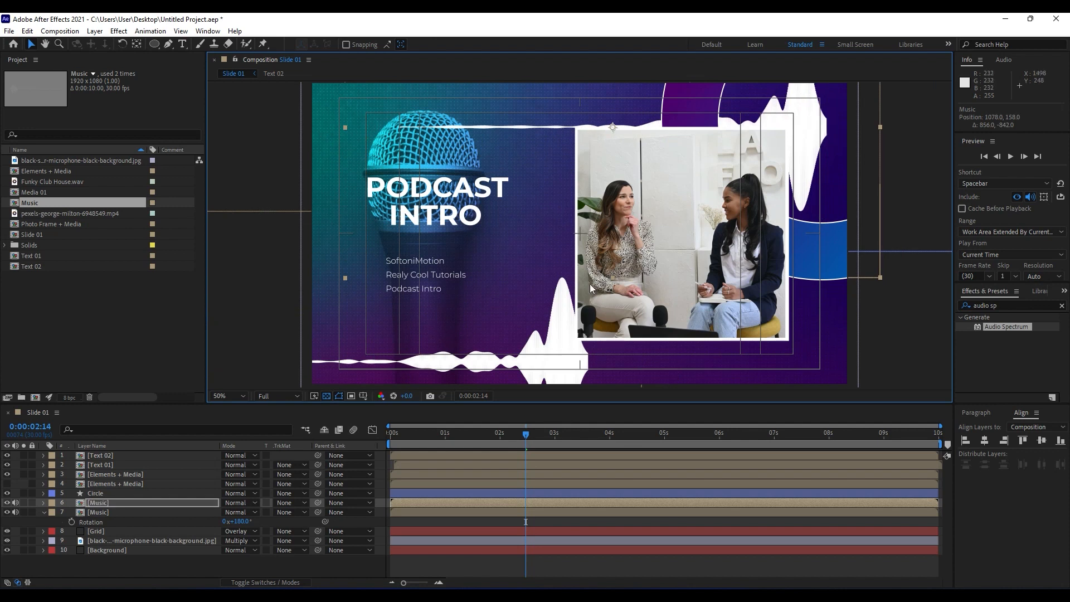
# Set the duplicated Music layer's Rotation to 0 degrees and shift it into the slide's upper-right corner.
pyautogui.press('r')
pyautogui.click(241, 512)
pyautogui.write('0')
pyautogui.click(92, 347)
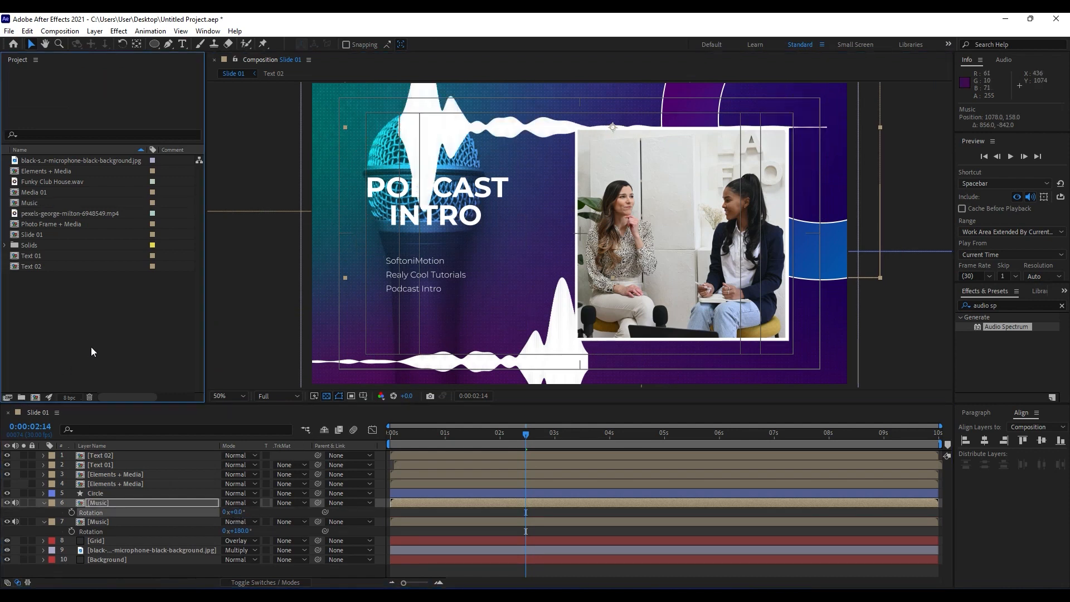
pyautogui.moveTo(474, 127); pyautogui.dragTo(594, 112)
# Set the blending mode of both Music layers to Overlay.
pyautogui.click(93, 522)
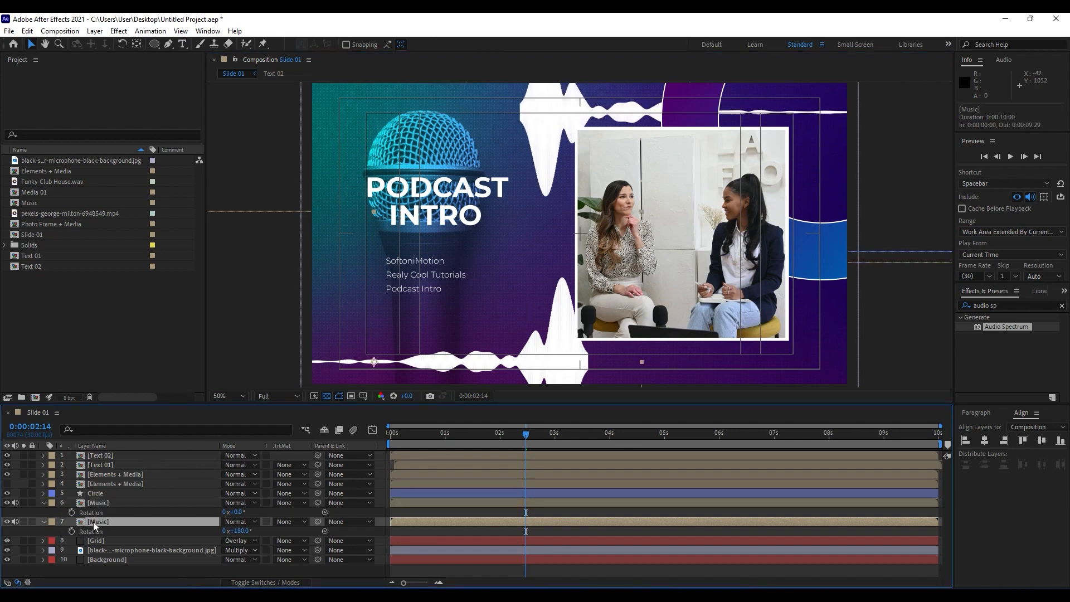
pyautogui.keyDown('ctrl'); pyautogui.click(104, 504); pyautogui.keyUp('ctrl')
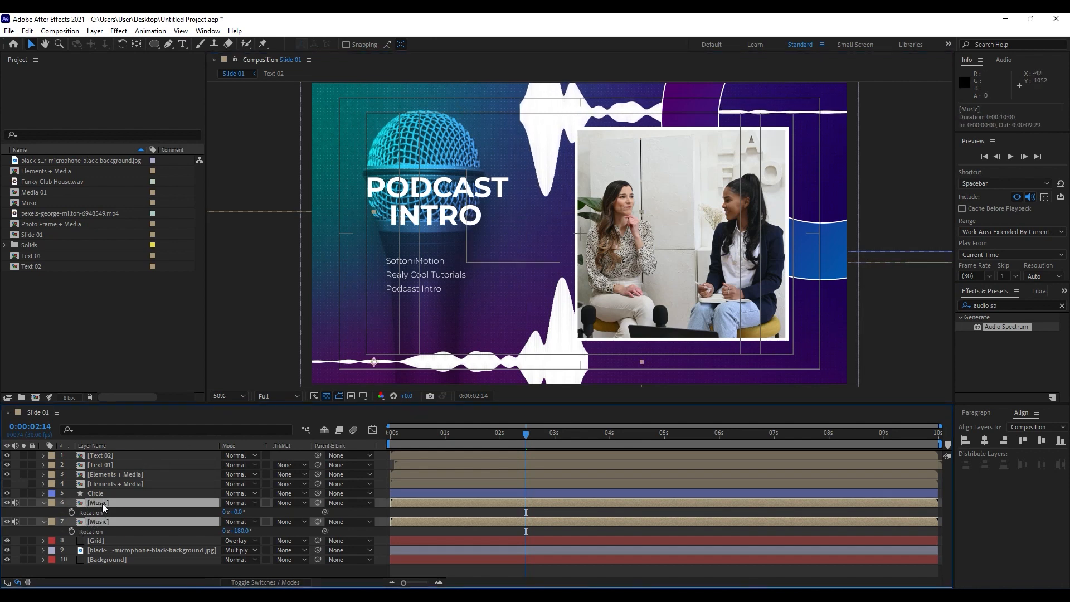
pyautogui.click(245, 504)
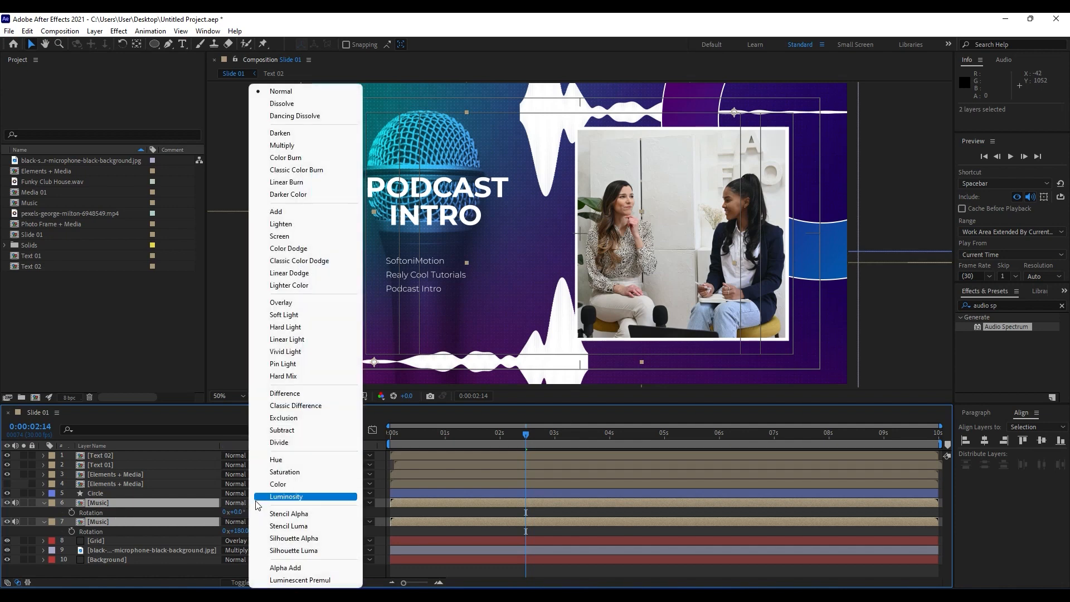
pyautogui.click(290, 303)
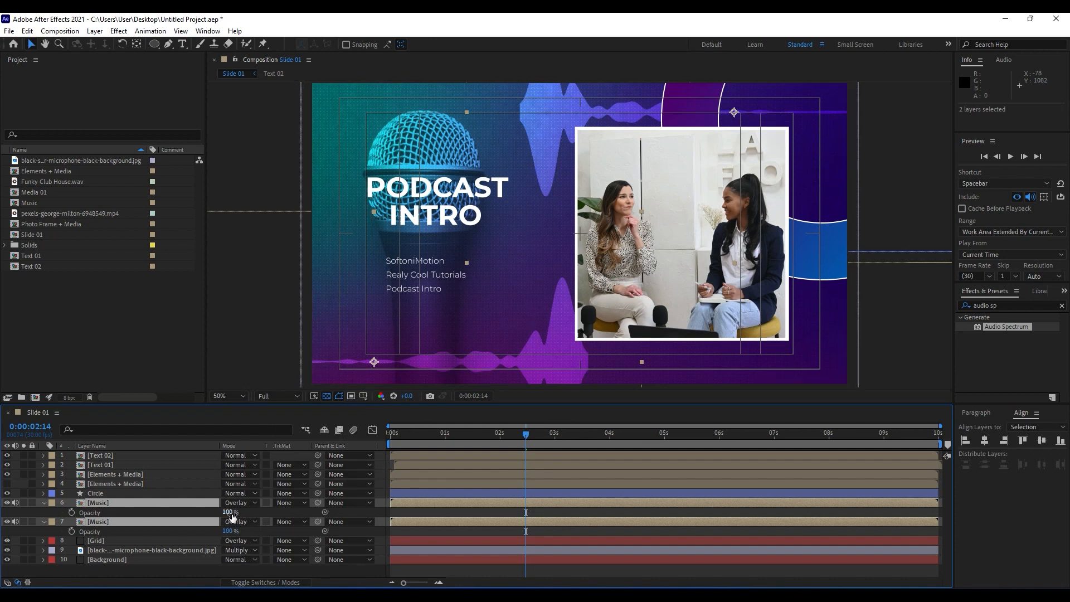
# Lower the Opacity of both Music layers to 60% and preview the Slide 01 animation.
pyautogui.press('t')
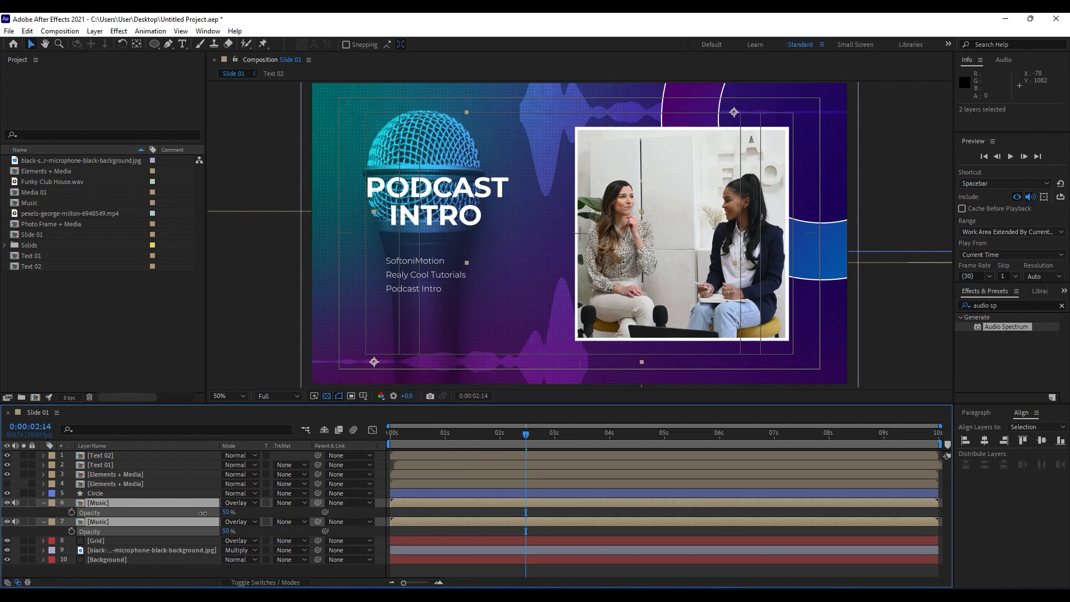
pyautogui.click(203, 484)
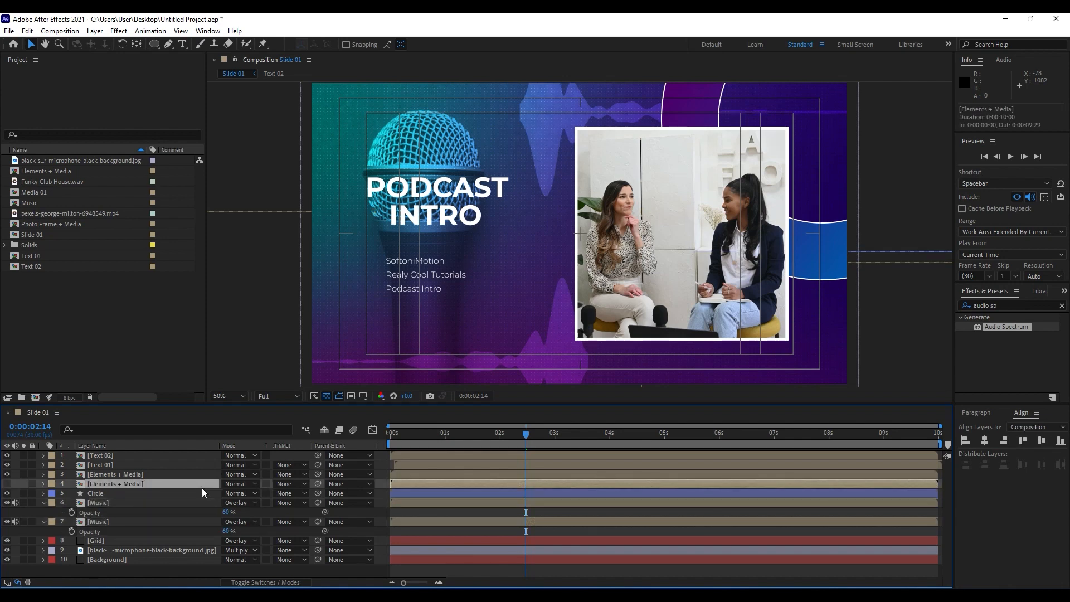
pyautogui.press('space')
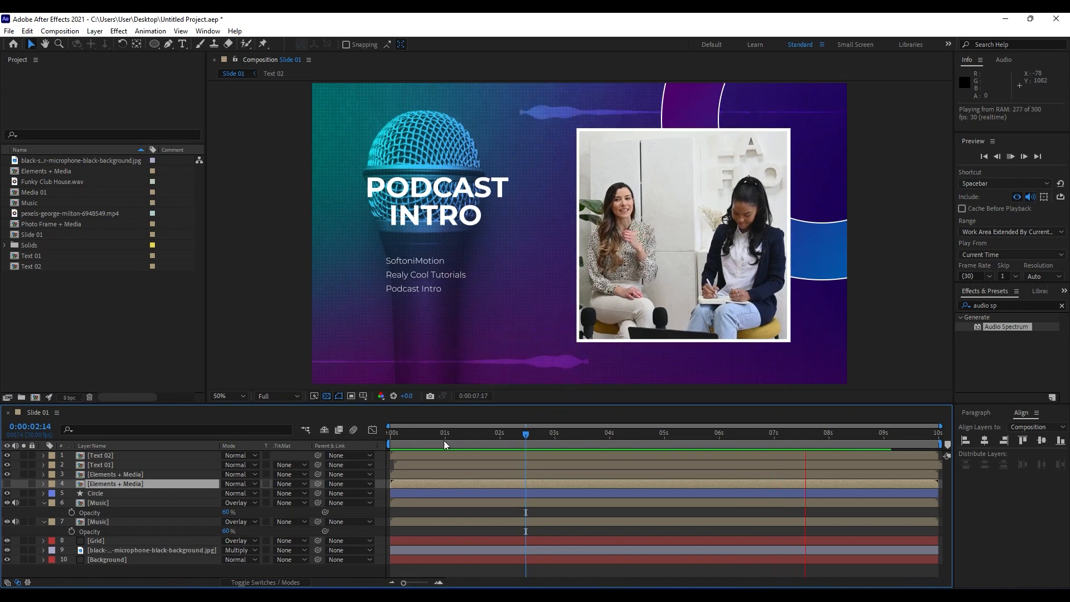
pyautogui.click(425, 436)
pyautogui.press('space')
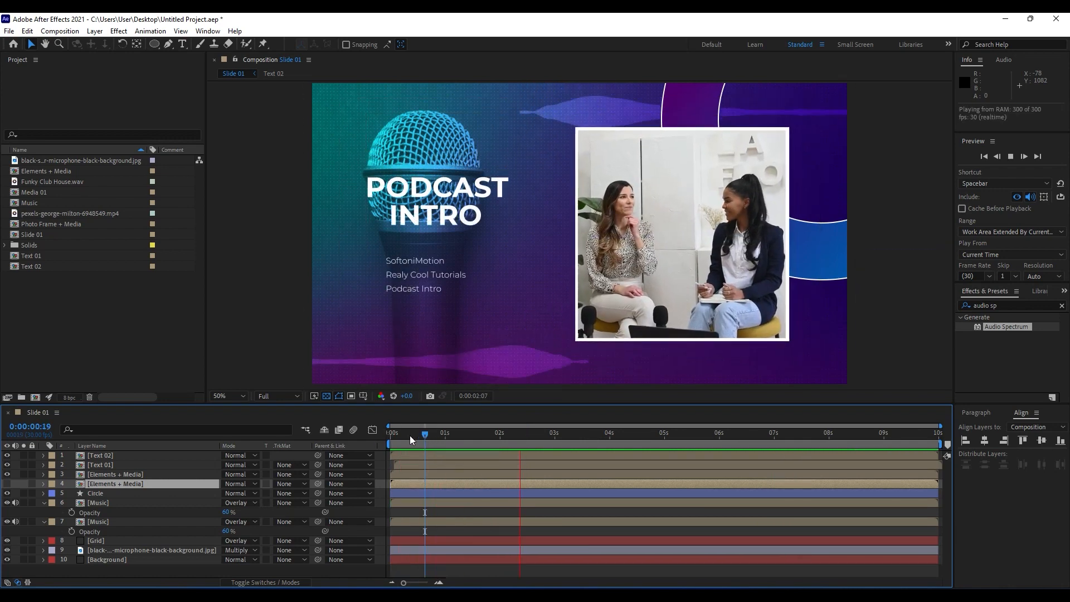
# Pre-compose all the layers of Slide 01 into a new composition named Part 01.
pyautogui.moveTo(411, 436); pyautogui.dragTo(469, 433)
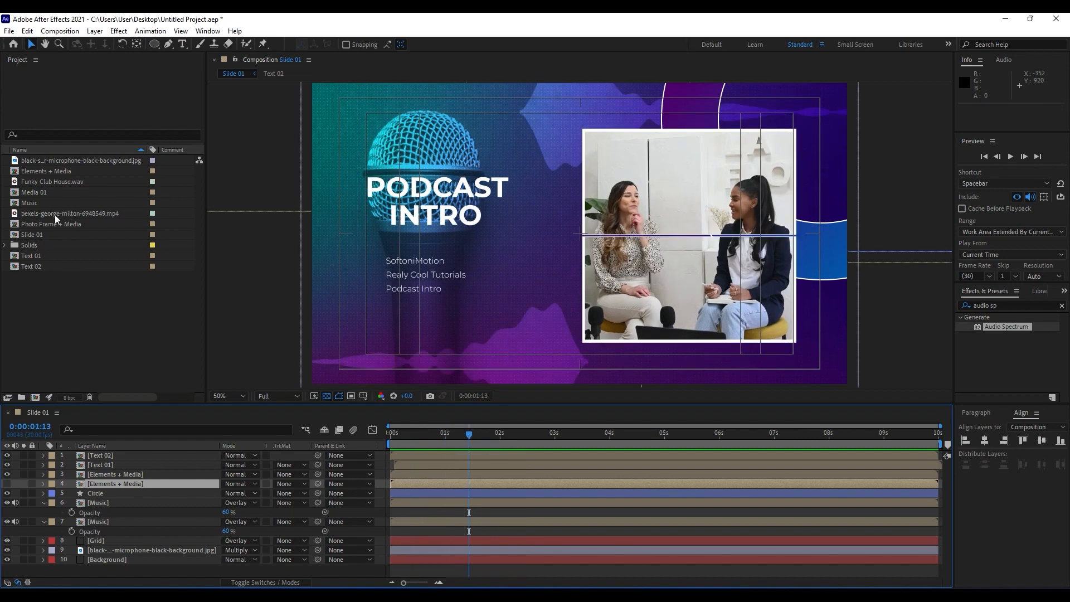
pyautogui.press('space')
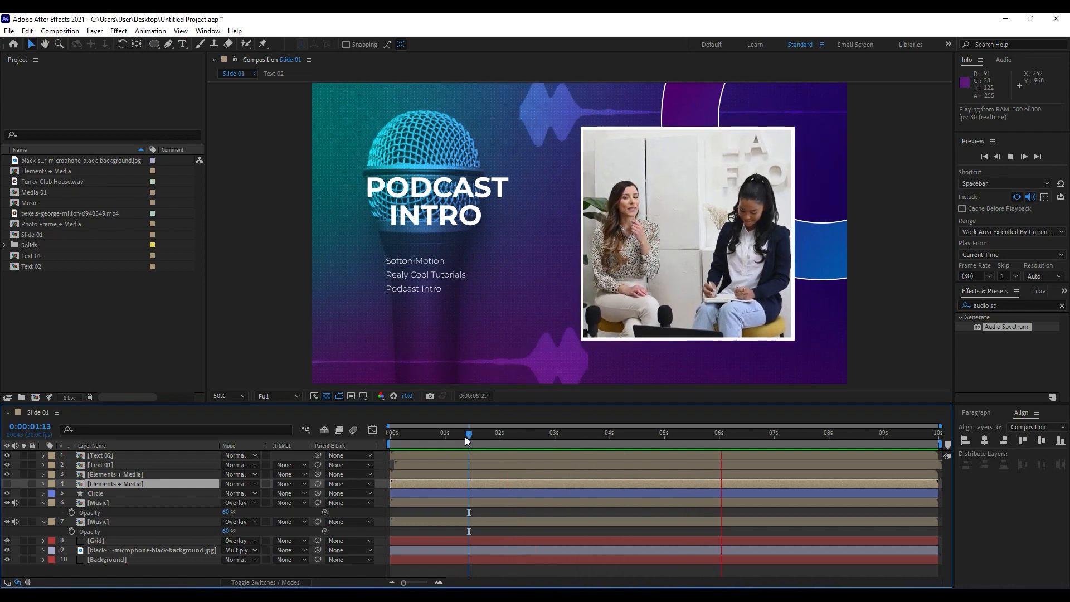
pyautogui.moveTo(465, 437); pyautogui.dragTo(513, 434)
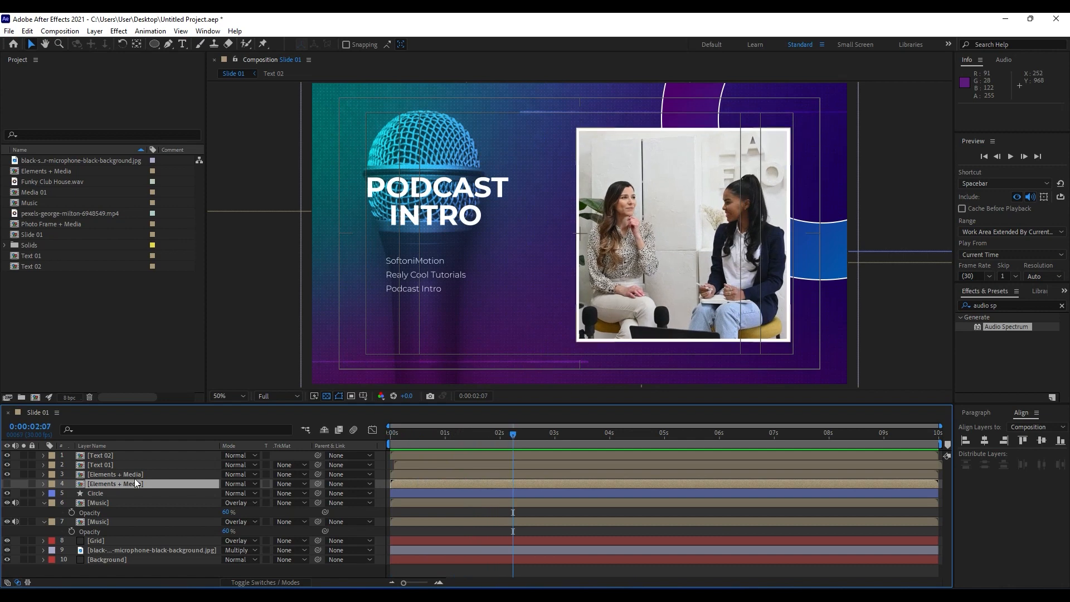
pyautogui.click(44, 504)
pyautogui.click(44, 512)
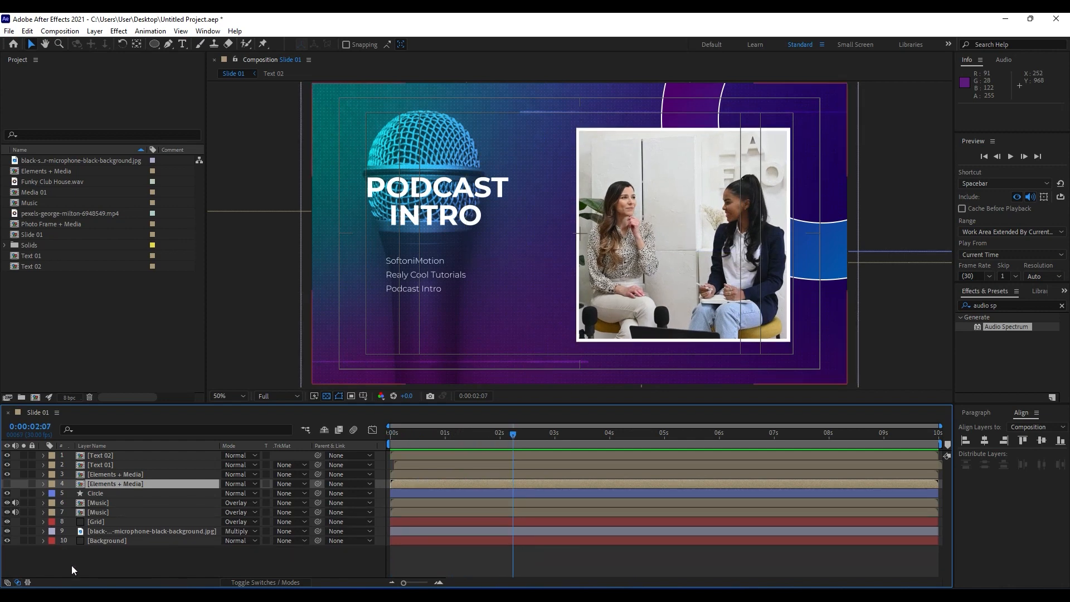
pyautogui.moveTo(81, 560); pyautogui.dragTo(140, 399)
pyautogui.rightClick(106, 490)
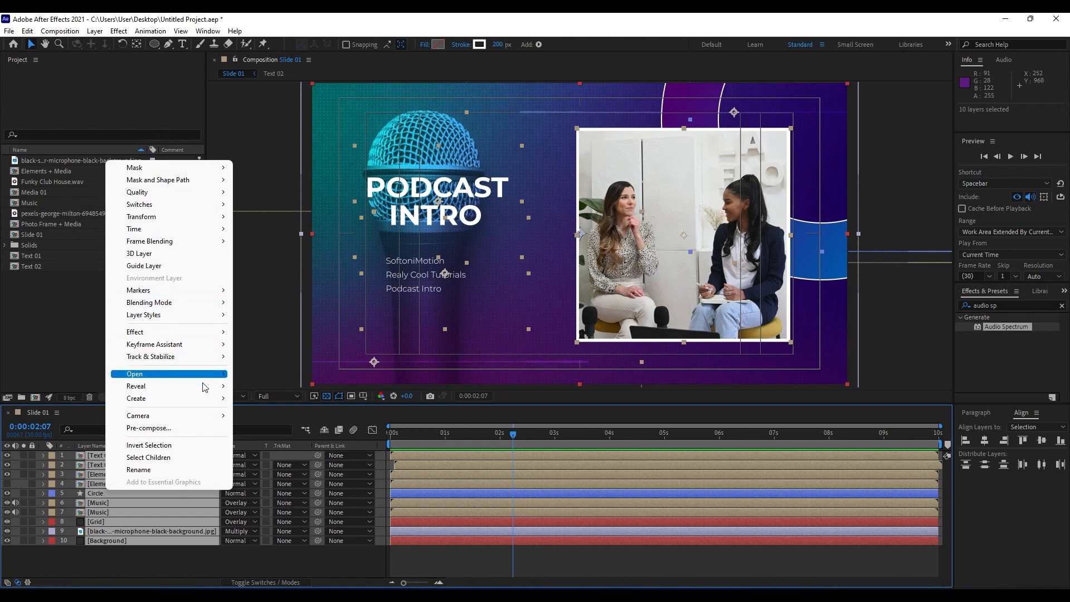
pyautogui.click(180, 428)
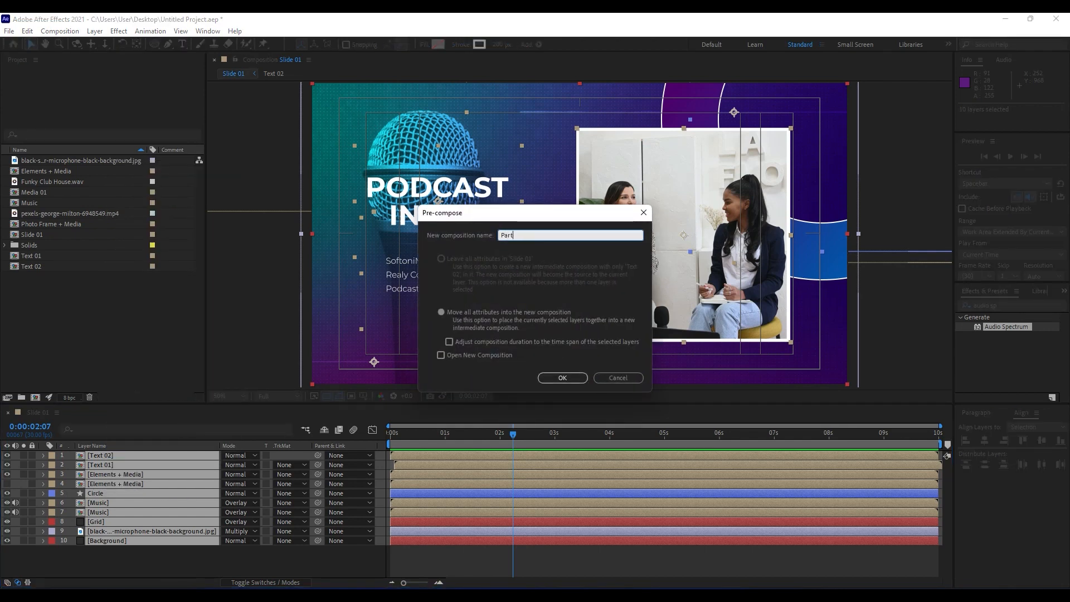
pyautogui.press('Return')
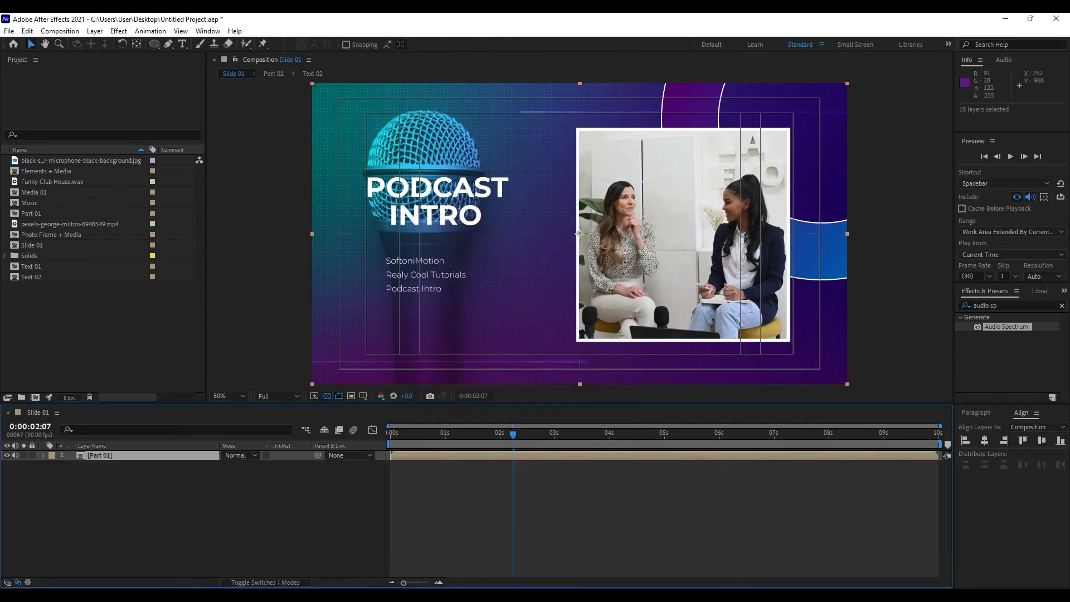
# Add an adjustment layer above Part 01 and rename it Spotlight.
pyautogui.rightClick(141, 541)
pyautogui.moveTo(176, 381)
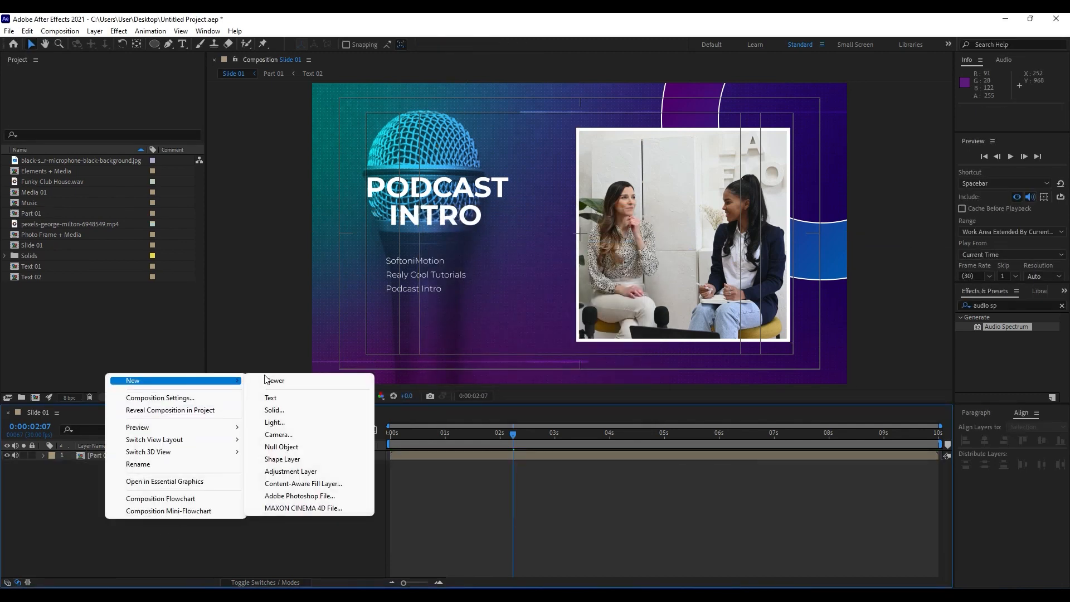
pyautogui.click(301, 472)
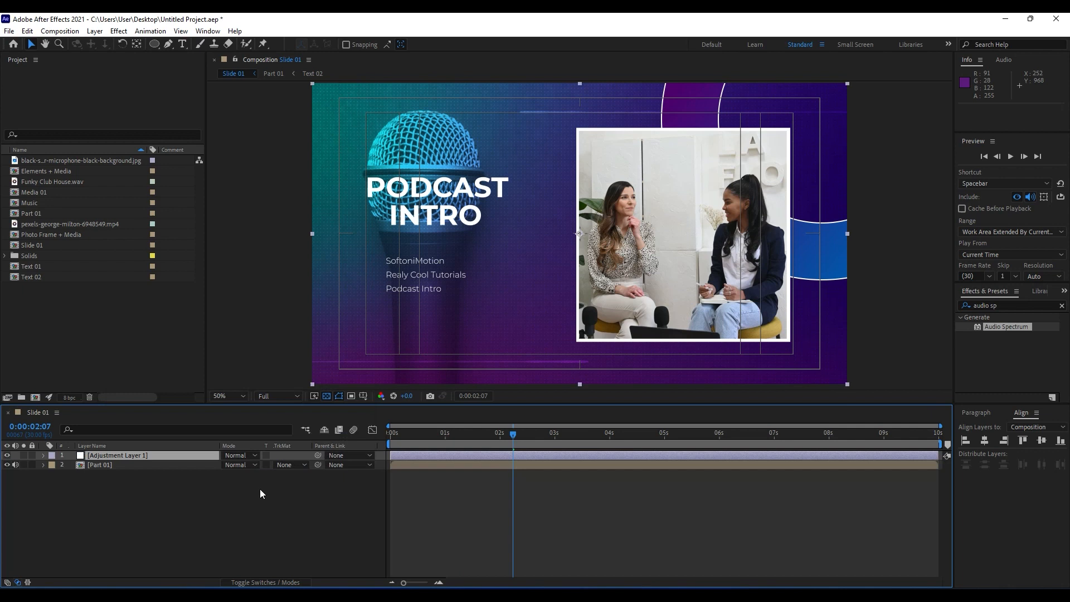
pyautogui.click(131, 456)
pyautogui.press('Return')
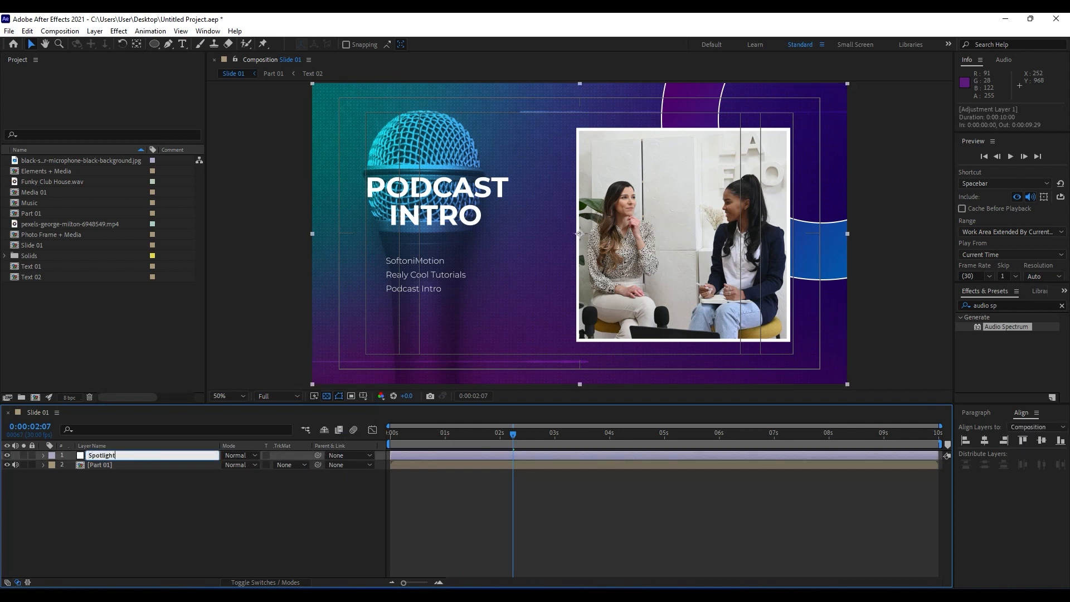
pyautogui.write('Spotlight')
pyautogui.click(457, 479)
# Apply the CC Spotlight effect to the Spotlight adjustment layer and set its Height to 20.
pyautogui.click(1022, 307)
pyautogui.write('s')
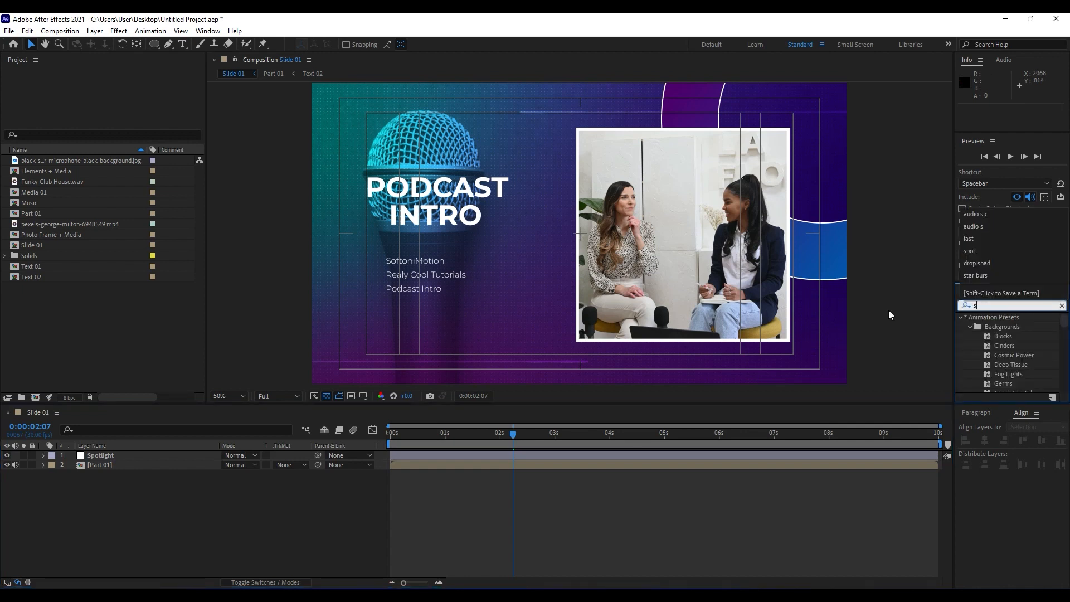
pyautogui.write('potli')
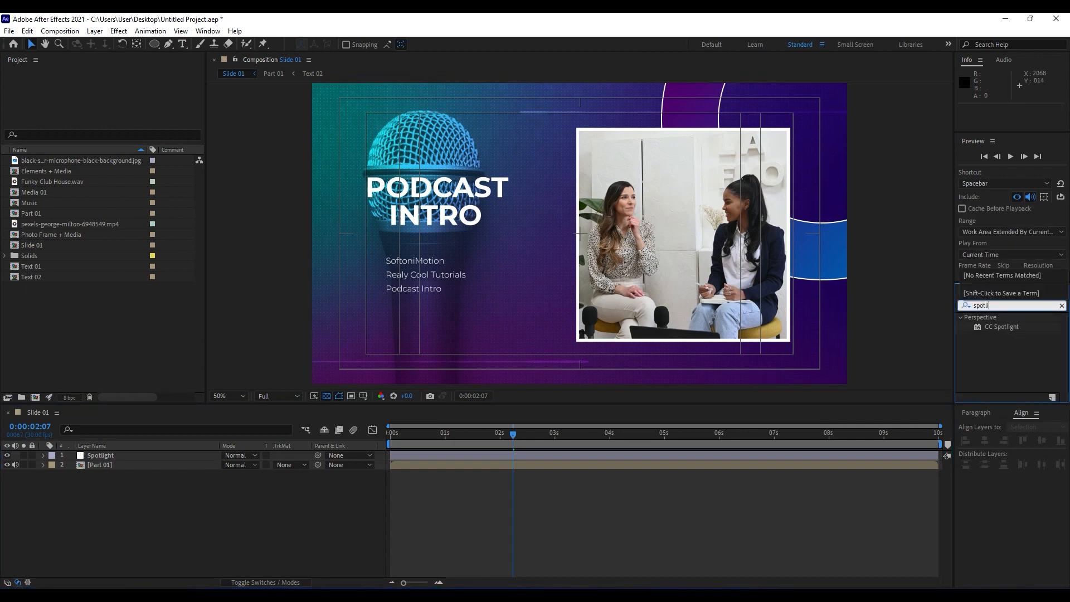
pyautogui.moveTo(1002, 326); pyautogui.dragTo(111, 456)
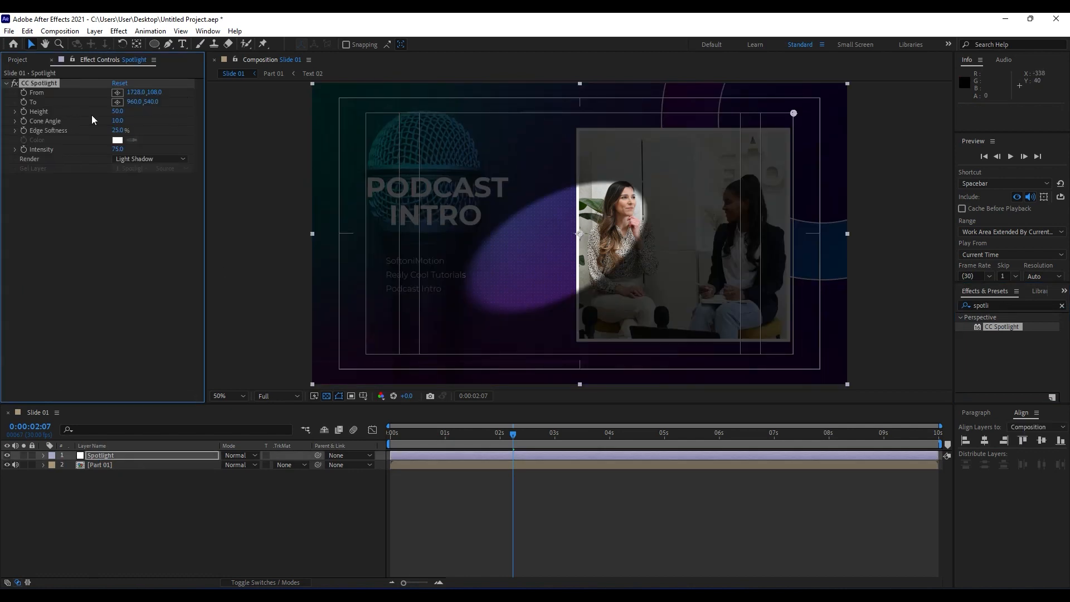
pyautogui.moveTo(118, 114); pyautogui.dragTo(169, 132)
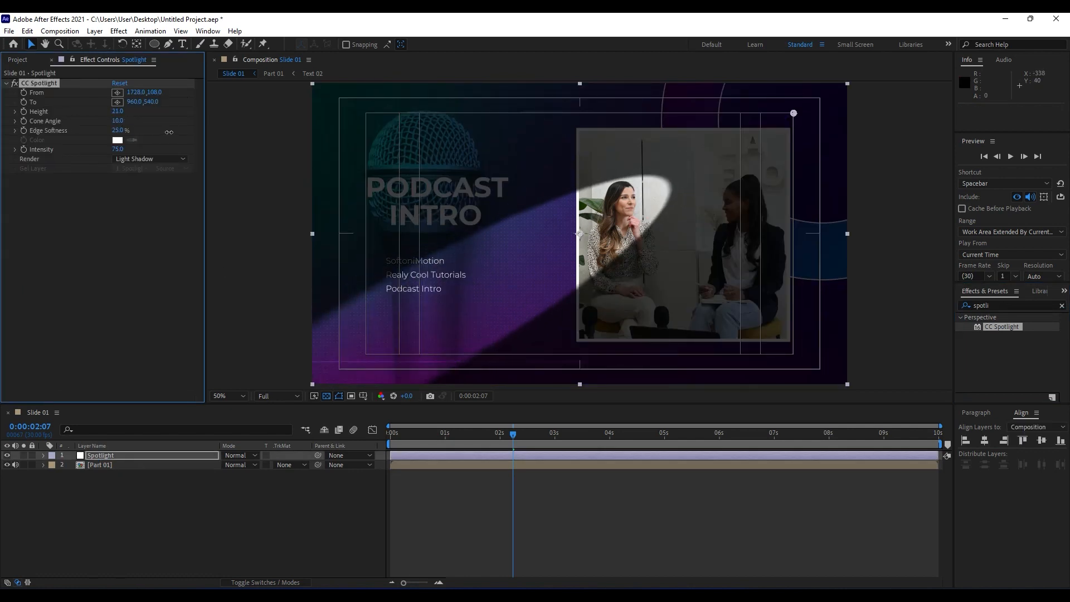
# Place the spotlight's To point at about -62, 1014 and its From point outside the upper-right corner at about 2884, -314.
pyautogui.click(117, 92)
pyautogui.click(873, 95)
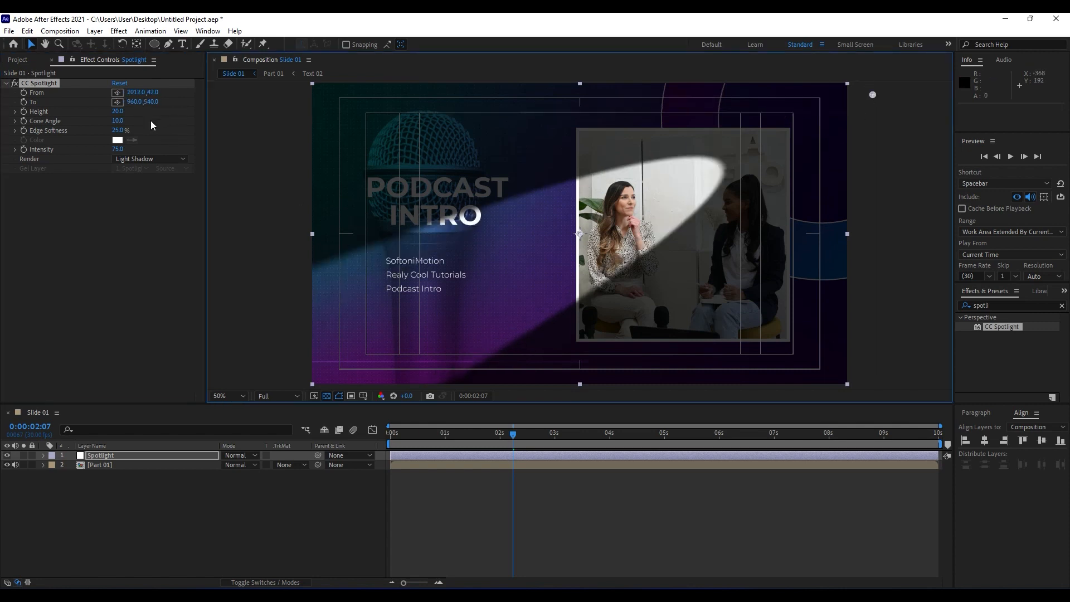
pyautogui.click(117, 102)
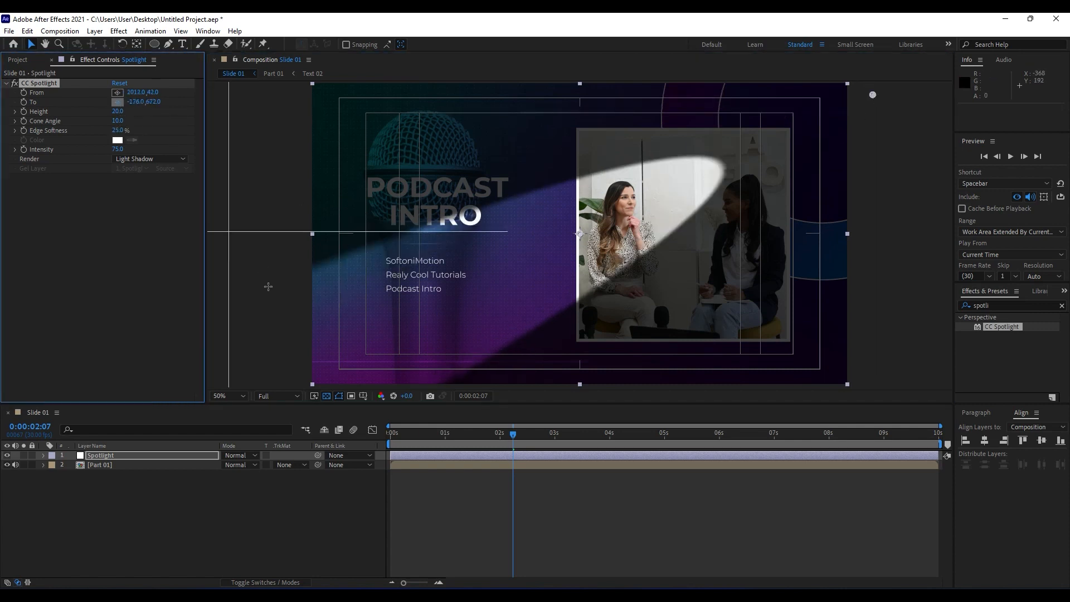
pyautogui.click(295, 365)
pyautogui.press(',')
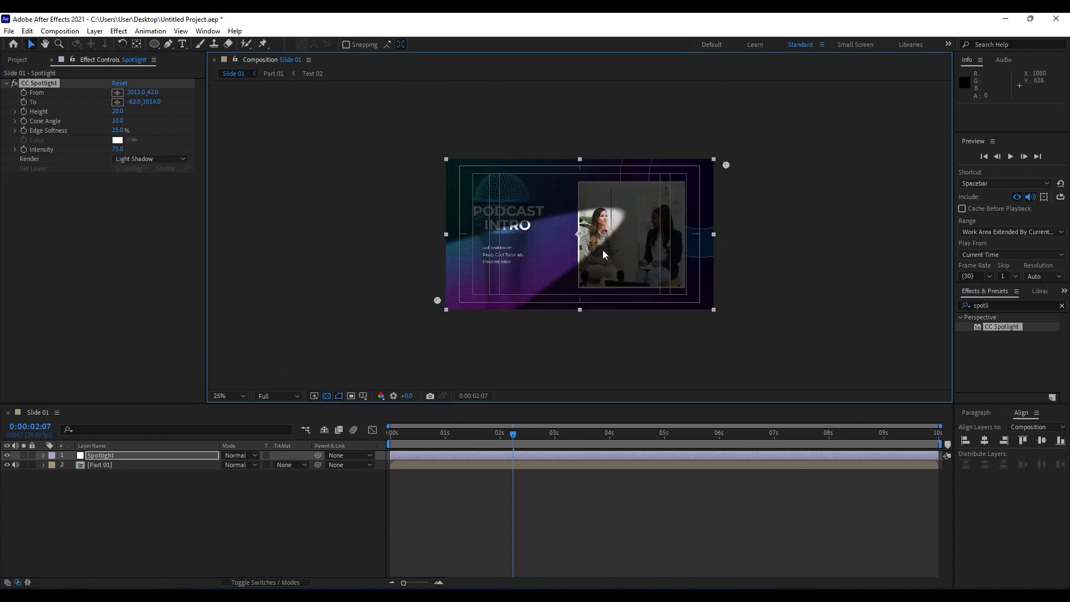
pyautogui.click(43, 84)
pyautogui.moveTo(726, 165); pyautogui.dragTo(847, 117)
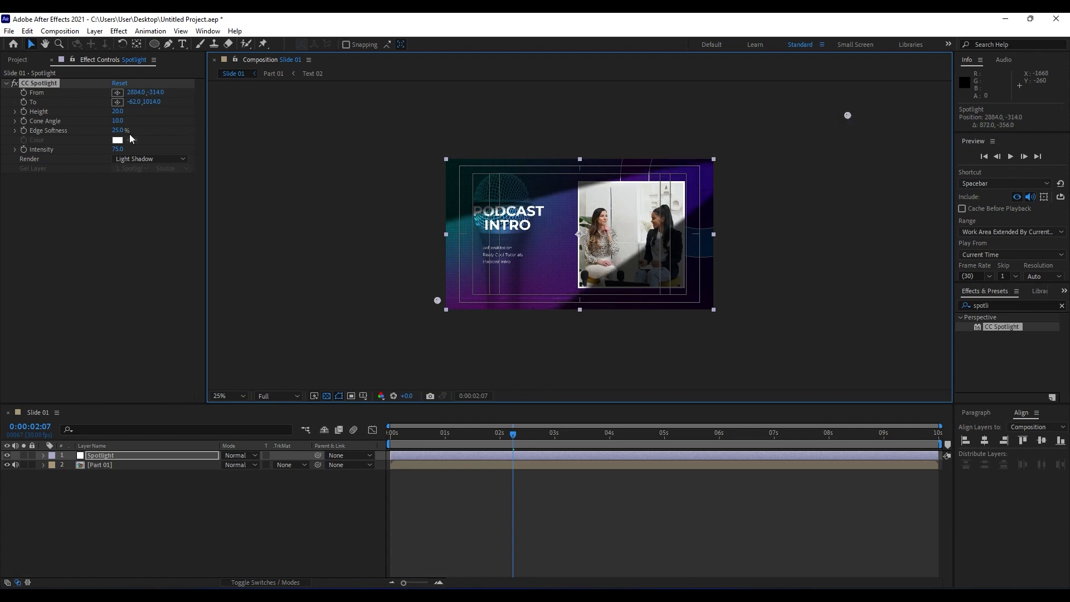
# Set the spotlight's Edge Softness to 100% and Cone Angle to 17.2, and preview the Slide 01 animation.
pyautogui.moveTo(120, 132); pyautogui.dragTo(154, 140)
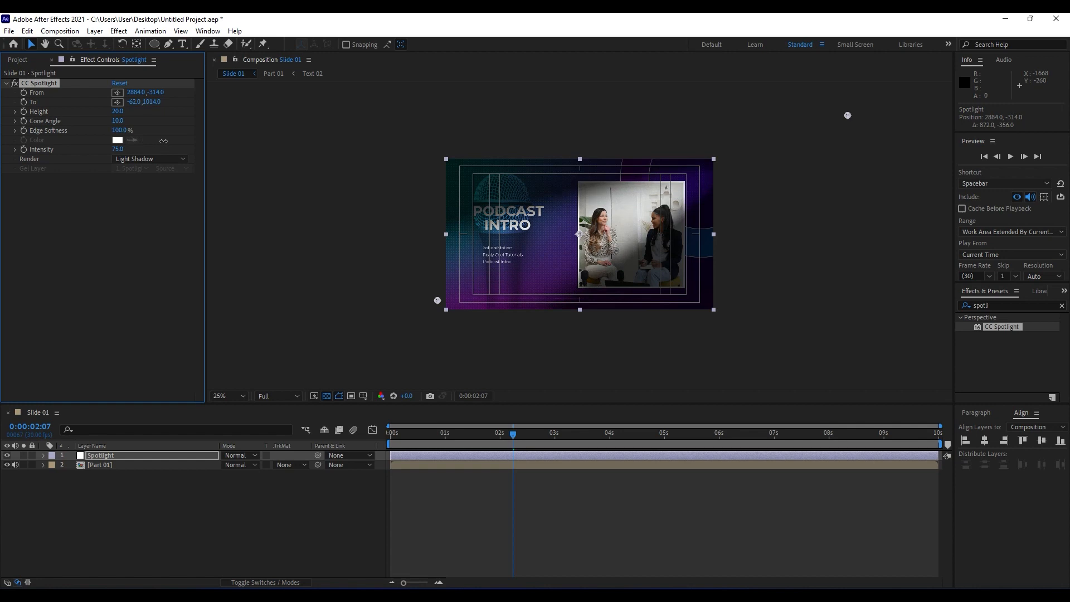
pyautogui.moveTo(118, 122); pyautogui.dragTo(156, 126)
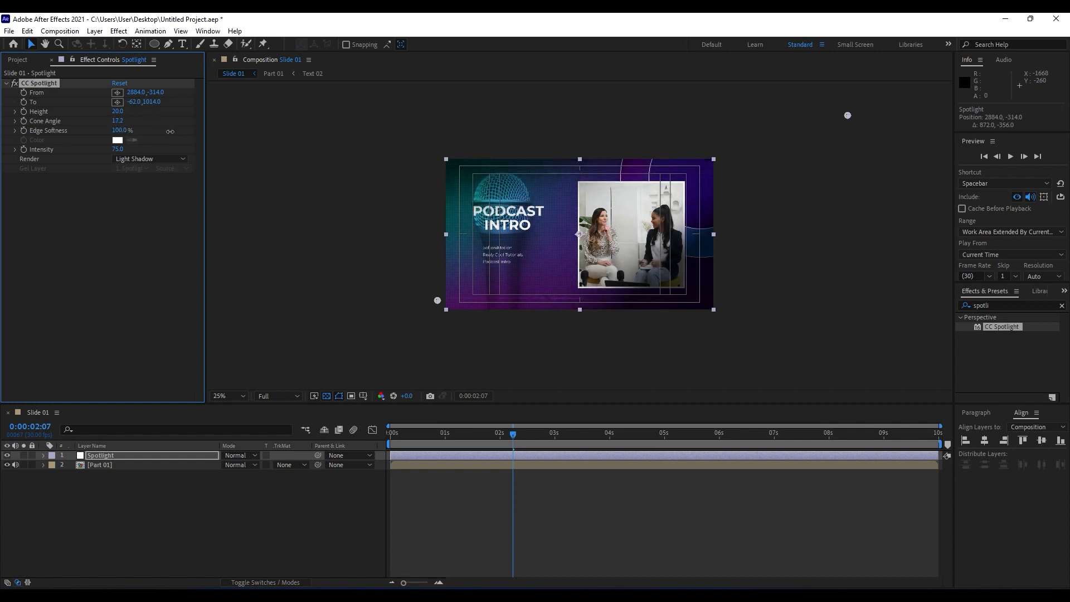
pyautogui.click(113, 513)
pyautogui.press('.')
pyautogui.press('space')
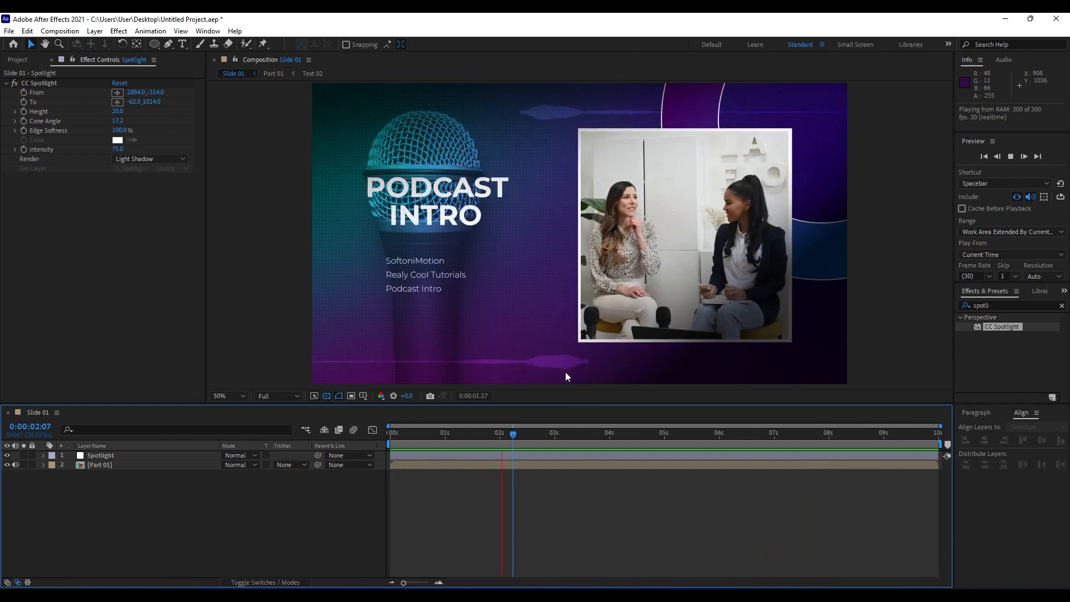
pyautogui.press('space')
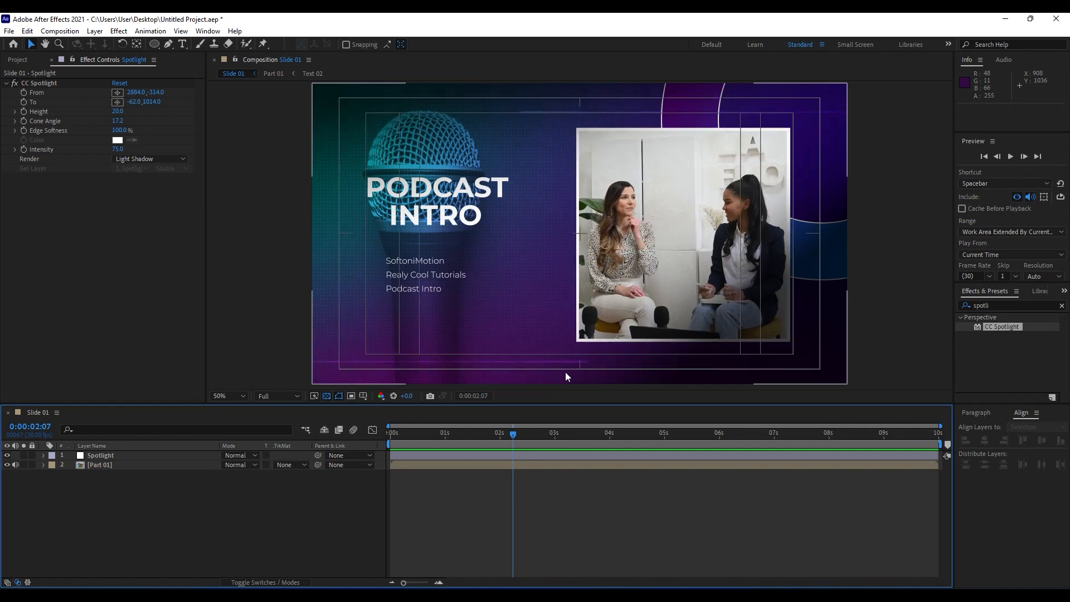